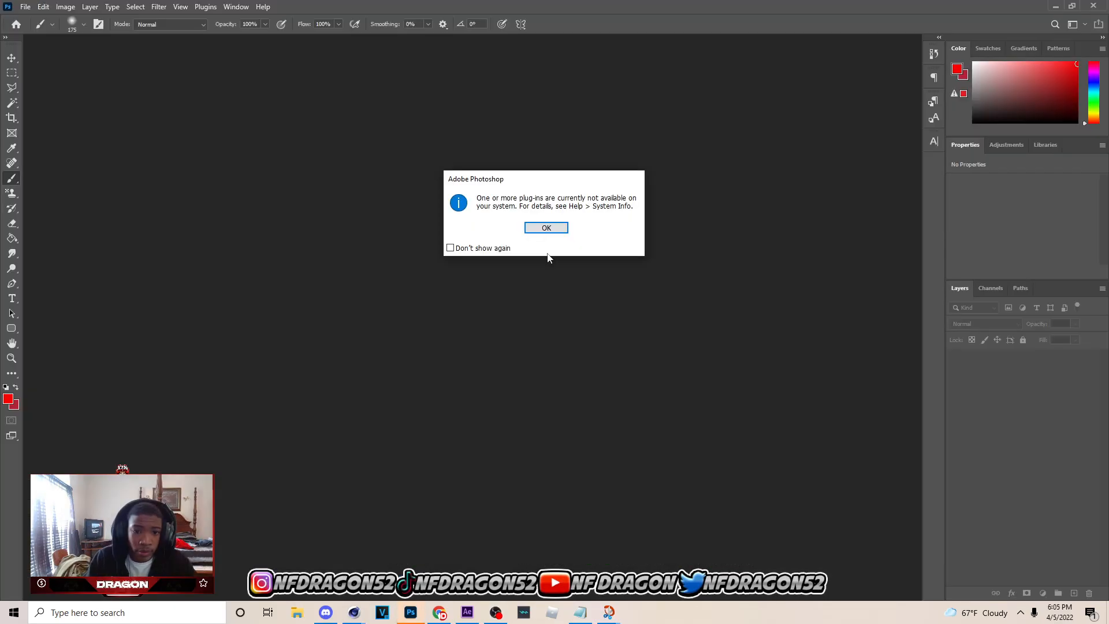
Dismiss the missing plug-ins notice and set up a new blank document.
left_click(539, 229)
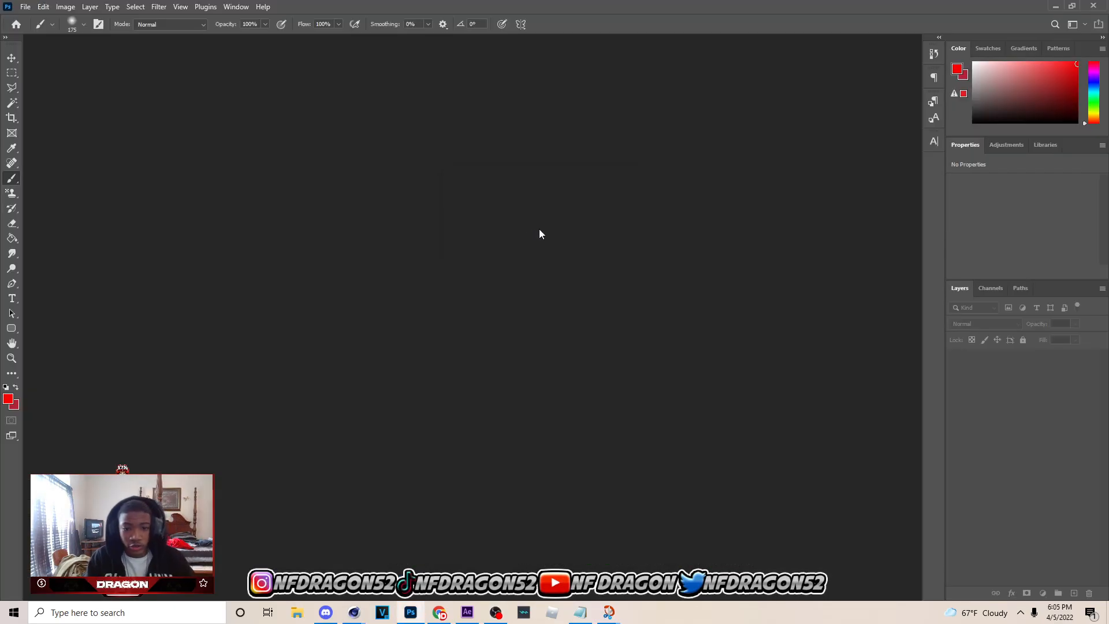
left_click(26, 7)
left_click(32, 22)
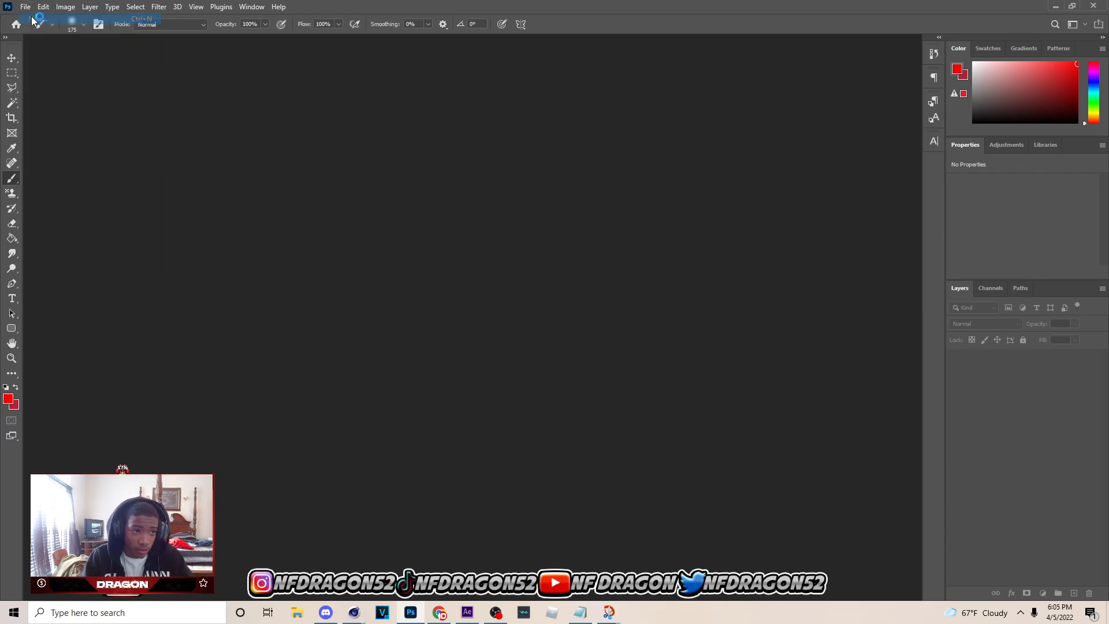
left_click(541, 250)
left_click(785, 463)
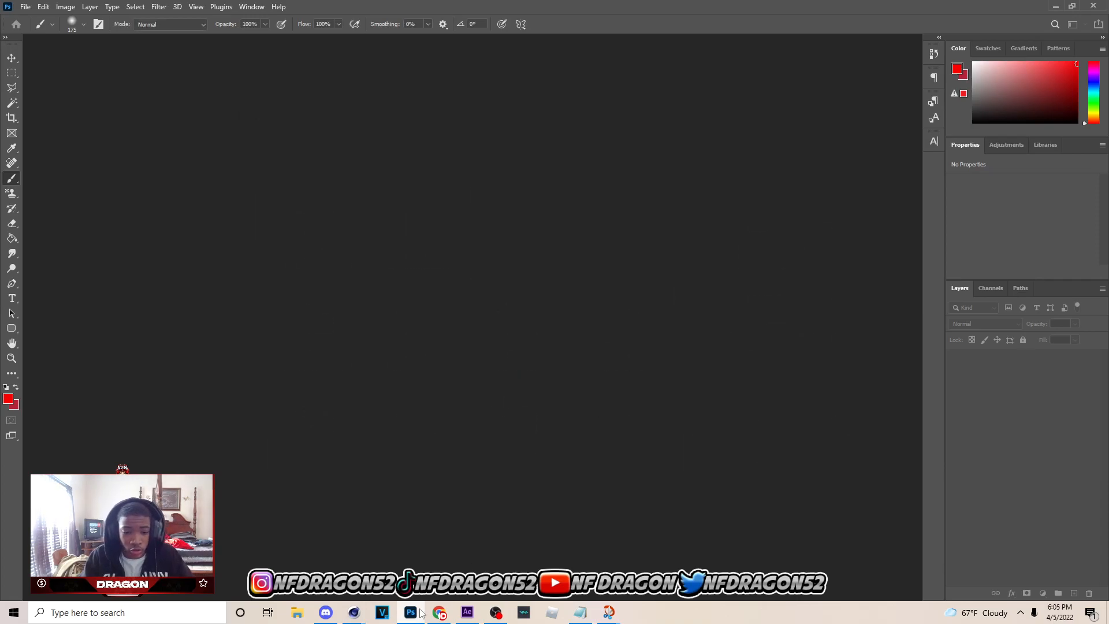
Switch to Chrome and look through the photos in the Instagram profile's only post.
left_click(439, 612)
left_click(861, 7)
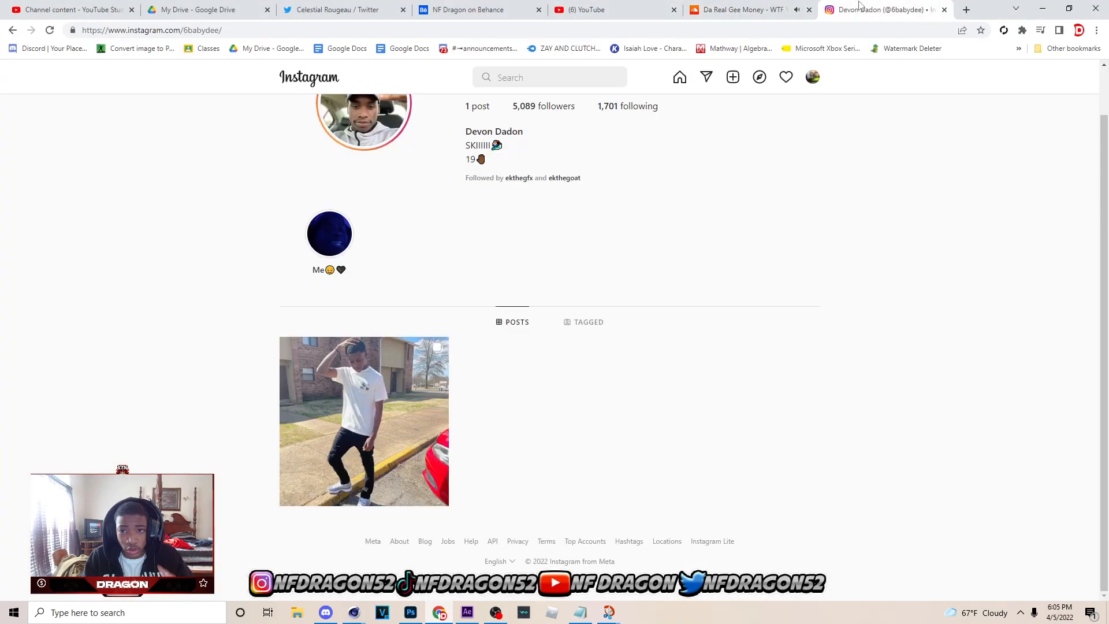
left_click(372, 392)
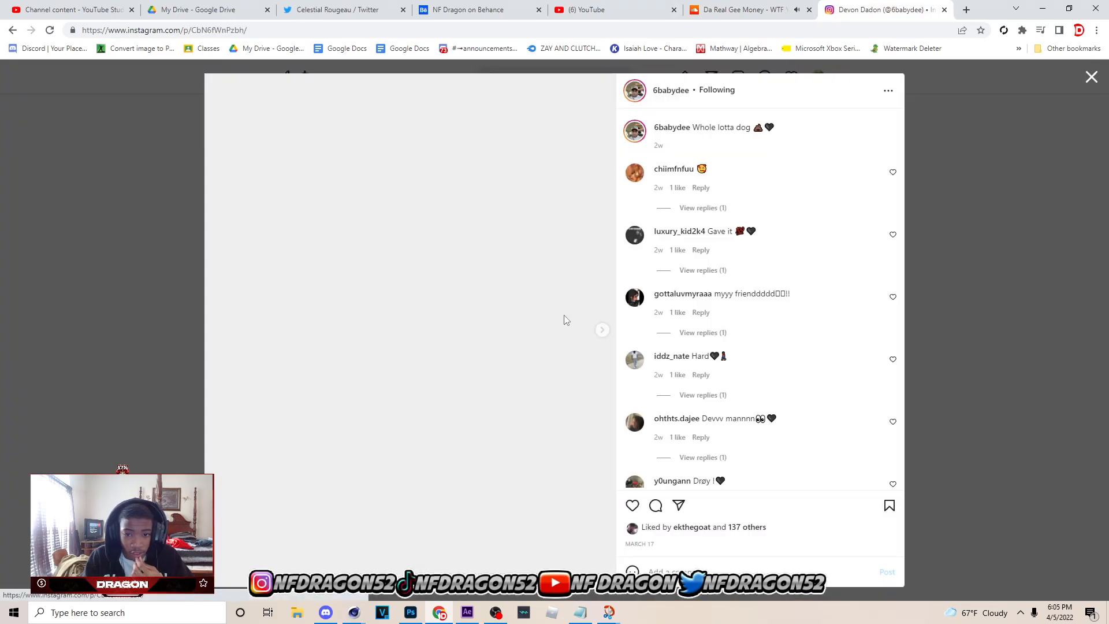
left_click(601, 332)
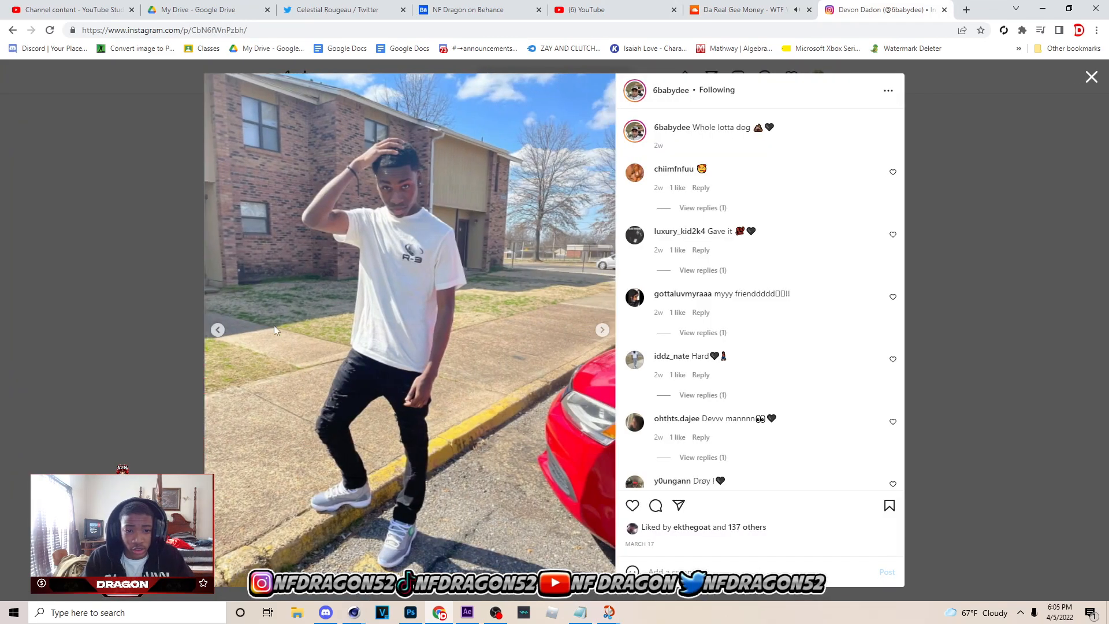
left_click(215, 330)
left_click(604, 333)
left_click(604, 333)
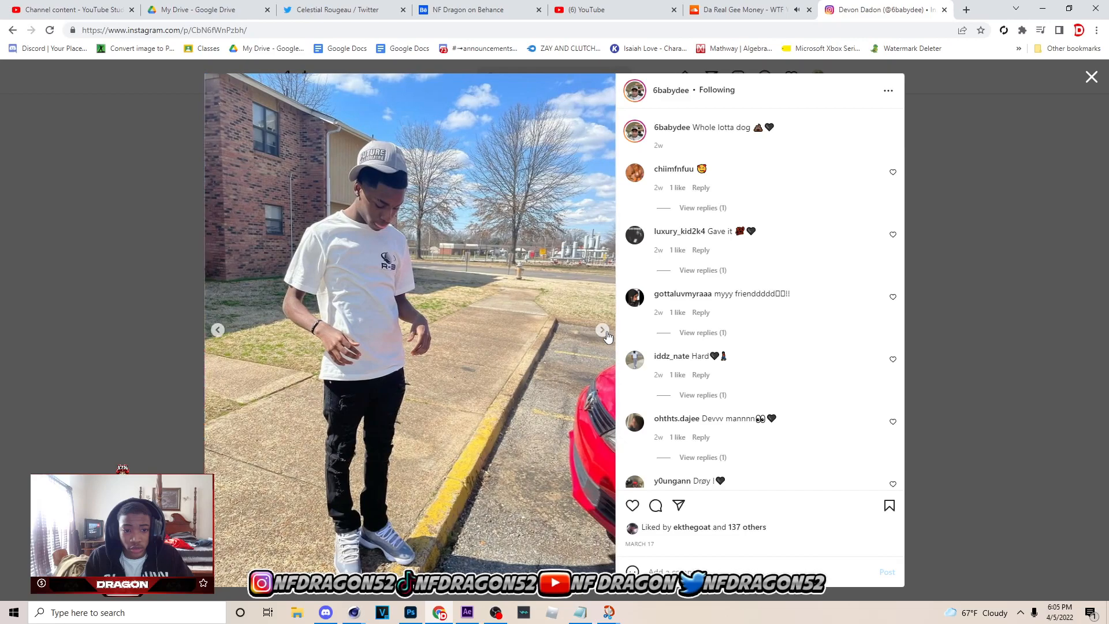
left_click(216, 331)
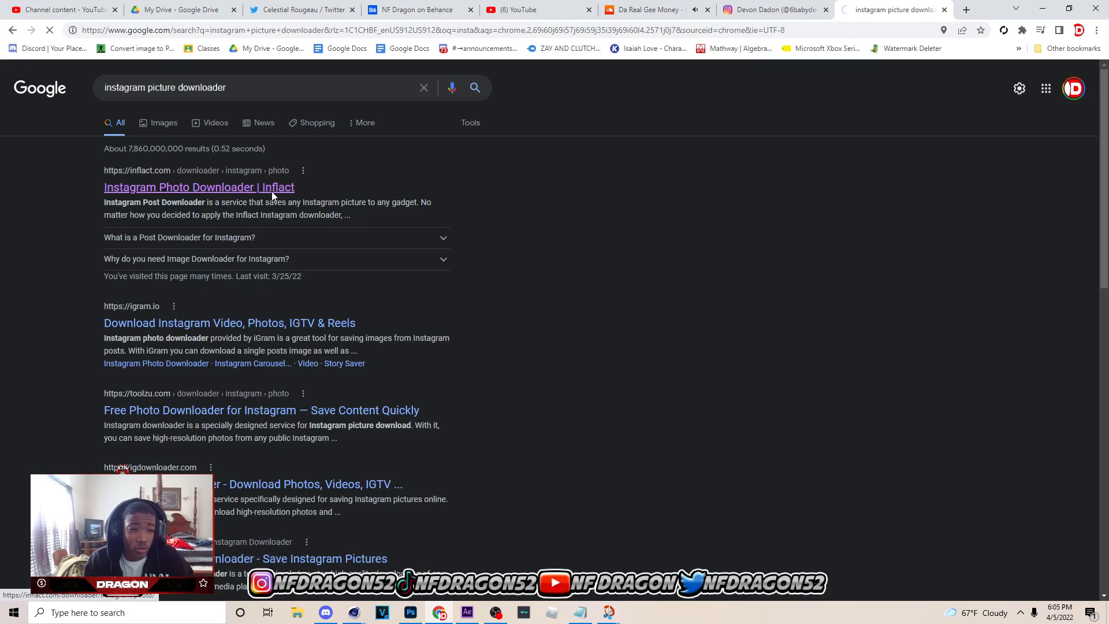
Open the Inflact Instagram photo downloader and copy the link of the Instagram post.
left_click(271, 192)
key("ctrl+shift+Tab")
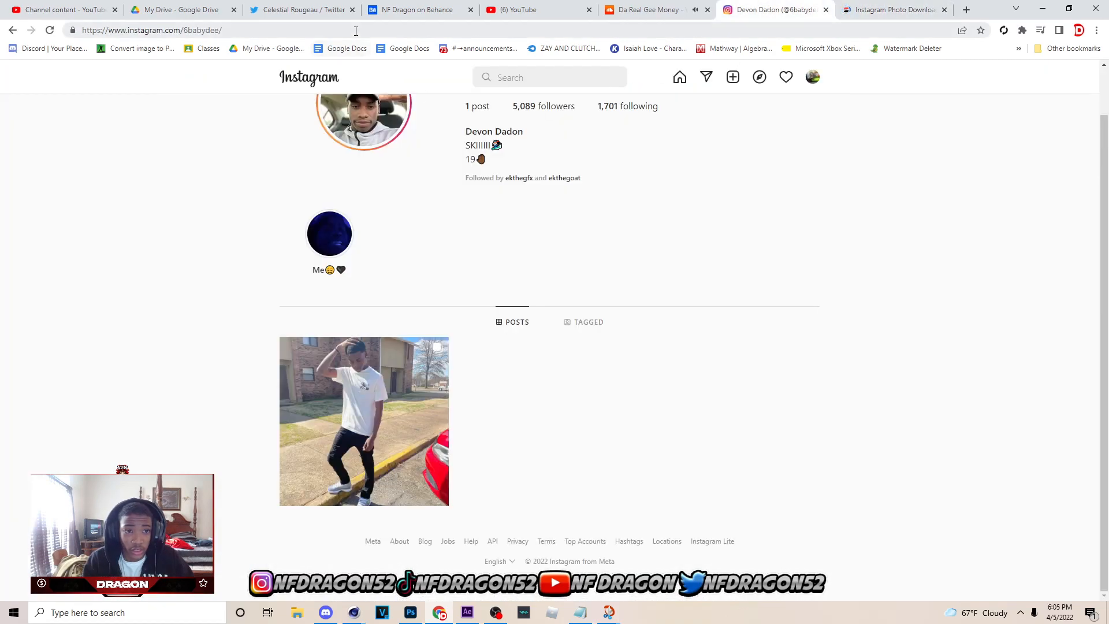
right_click(357, 32)
key("Escape")
left_click(343, 341)
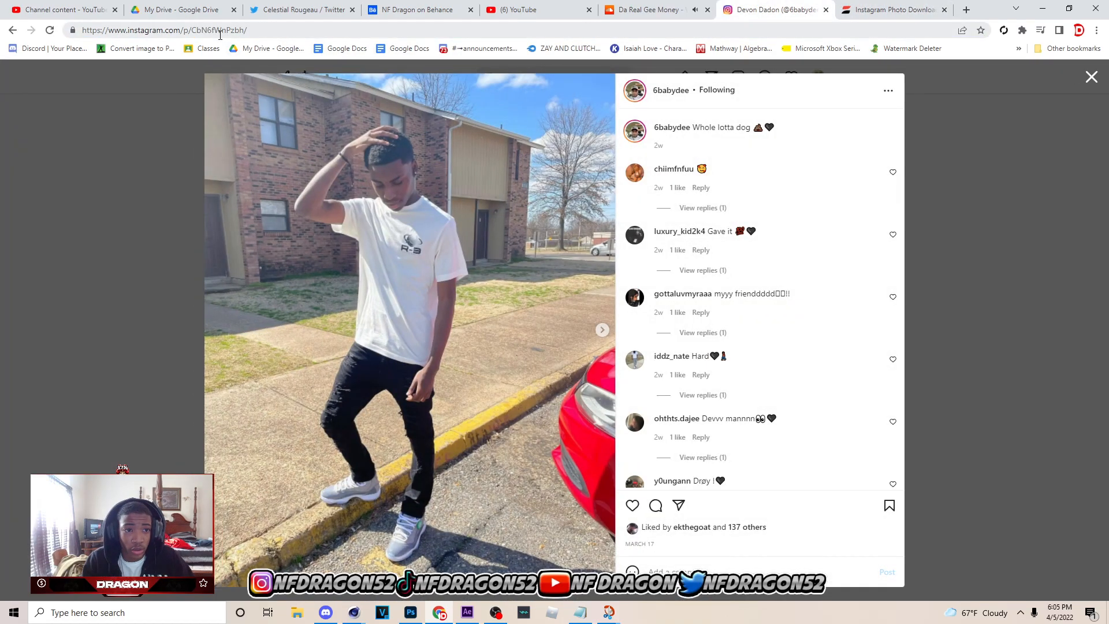
left_click(220, 30)
key("ctrl+c")
right_click(220, 32)
left_click(242, 95)
Paste the copied post link into Inflact's photo downloader and load the post's photos for download.
left_click(925, 9)
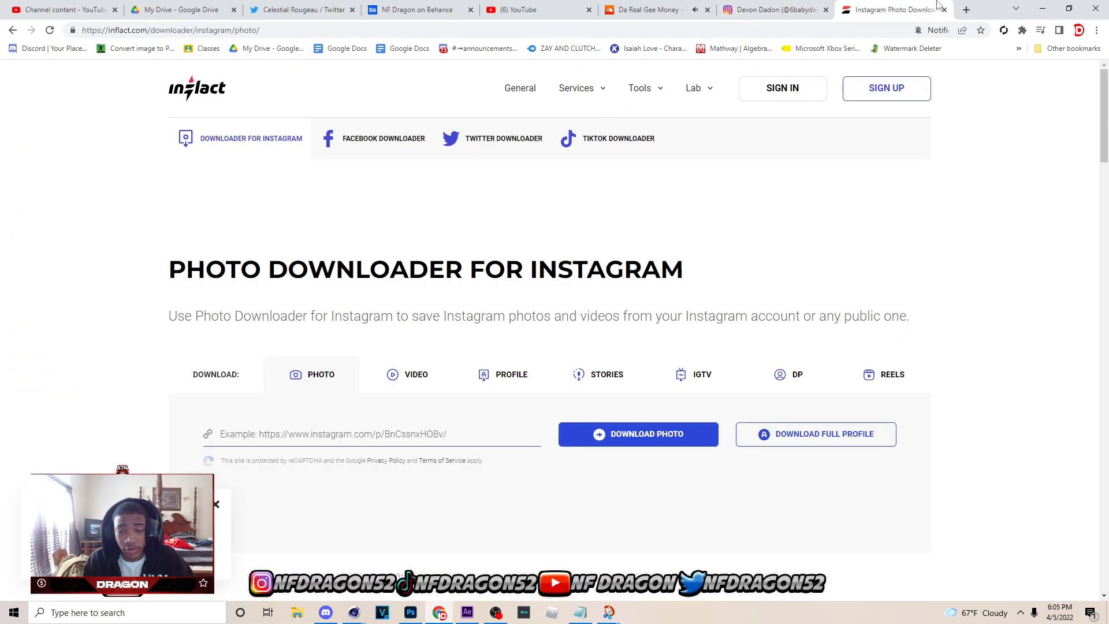
left_click(443, 428)
right_click(441, 437)
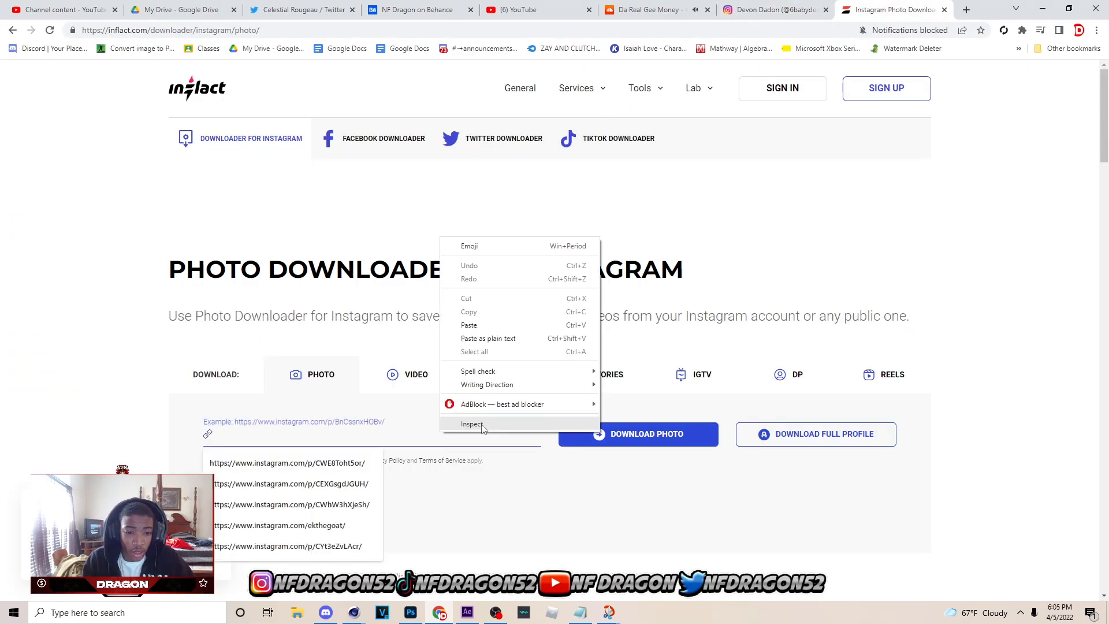
left_click(474, 322)
scroll(520, 375, "down", 3)
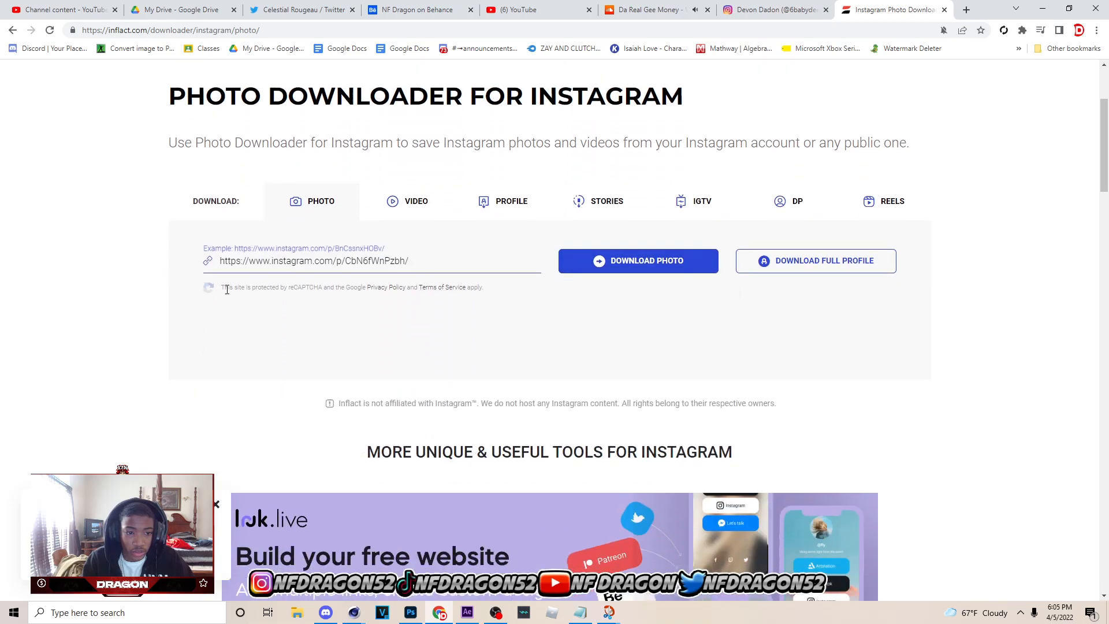
key("Return")
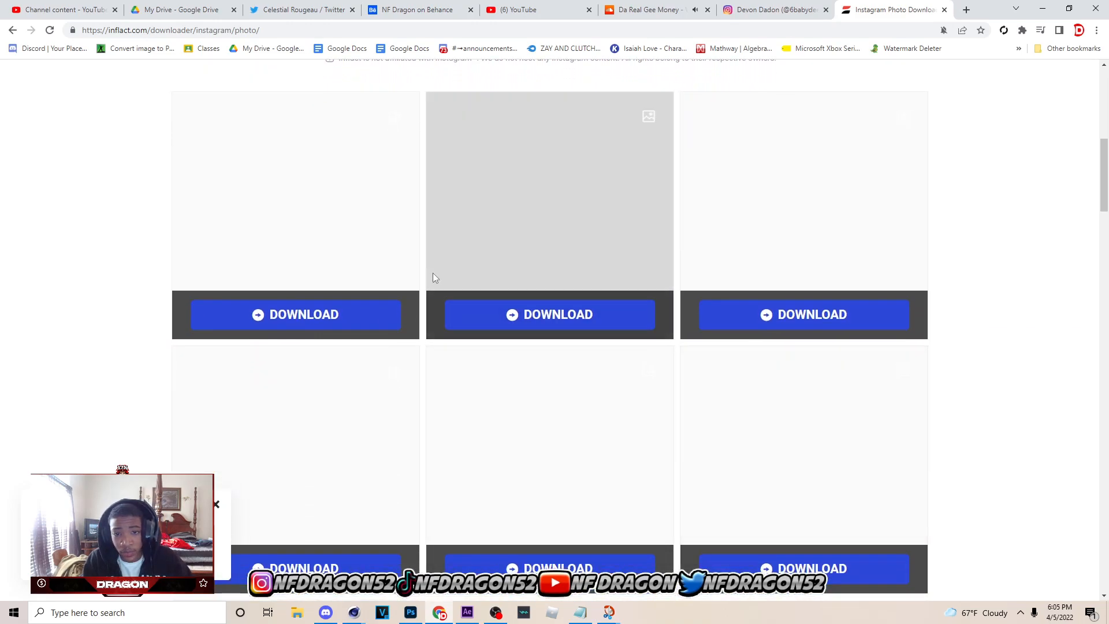
scroll(462, 289, "down", 7)
scroll(513, 330, "up", 7)
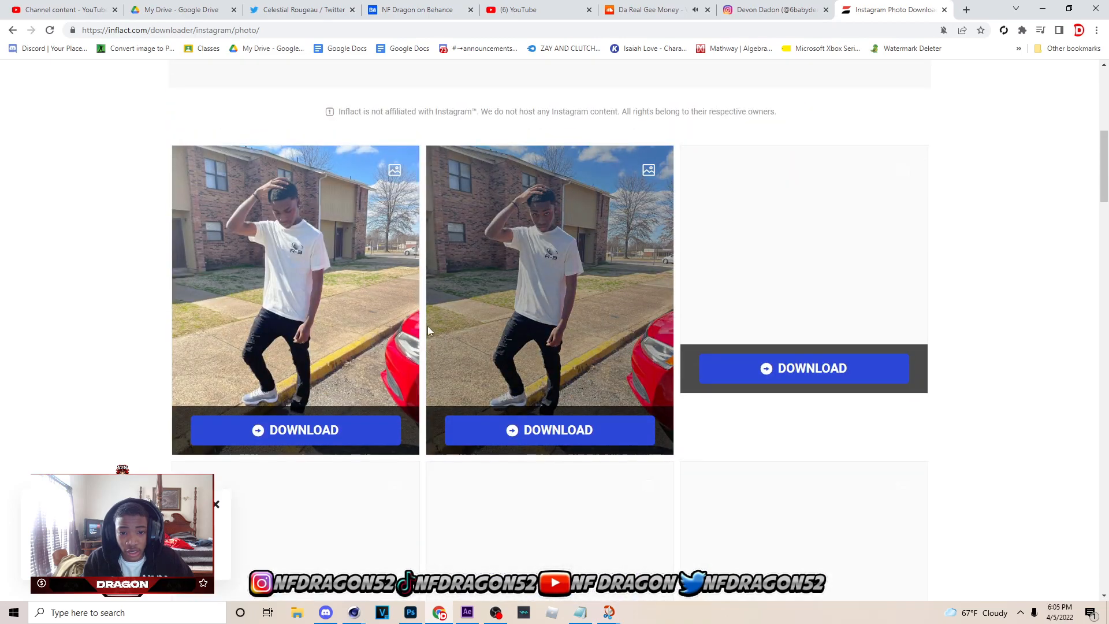
scroll(635, 328, "down", 3)
scroll(562, 348, "up", 4)
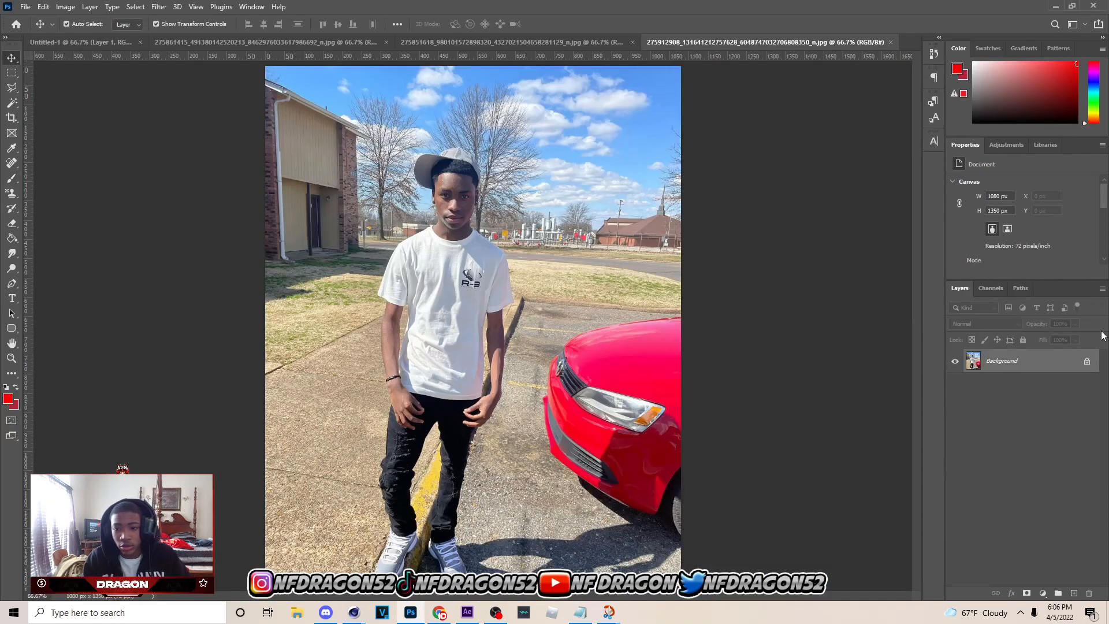
Convert the locked Background layers of the downloaded photos, open in Photoshop, into regular layers.
left_click(1087, 361)
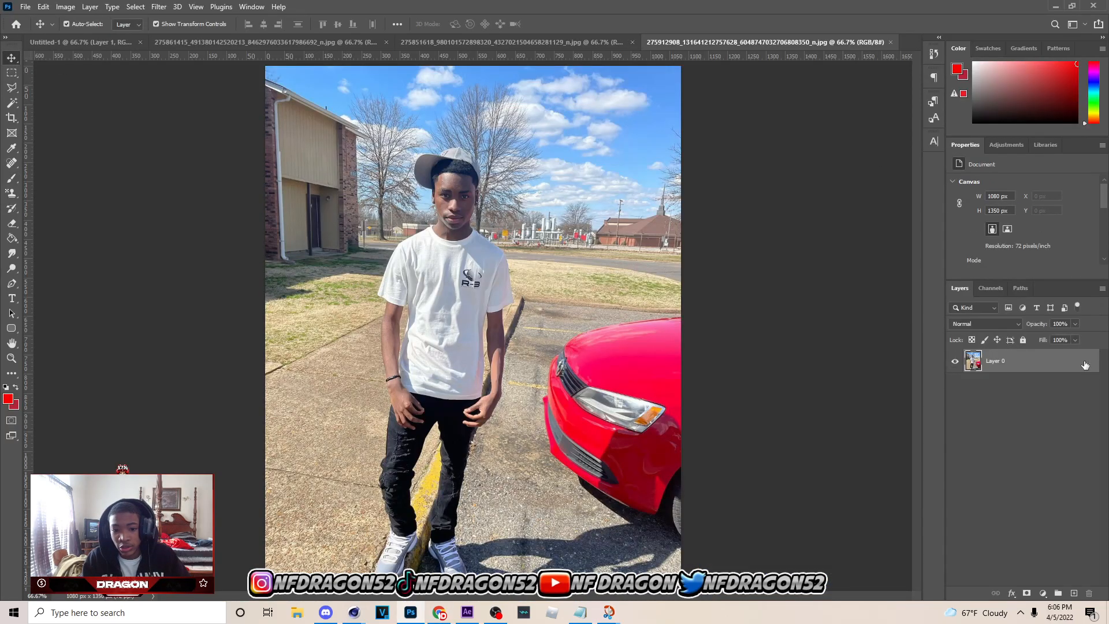
key("ctrl+shift+Tab")
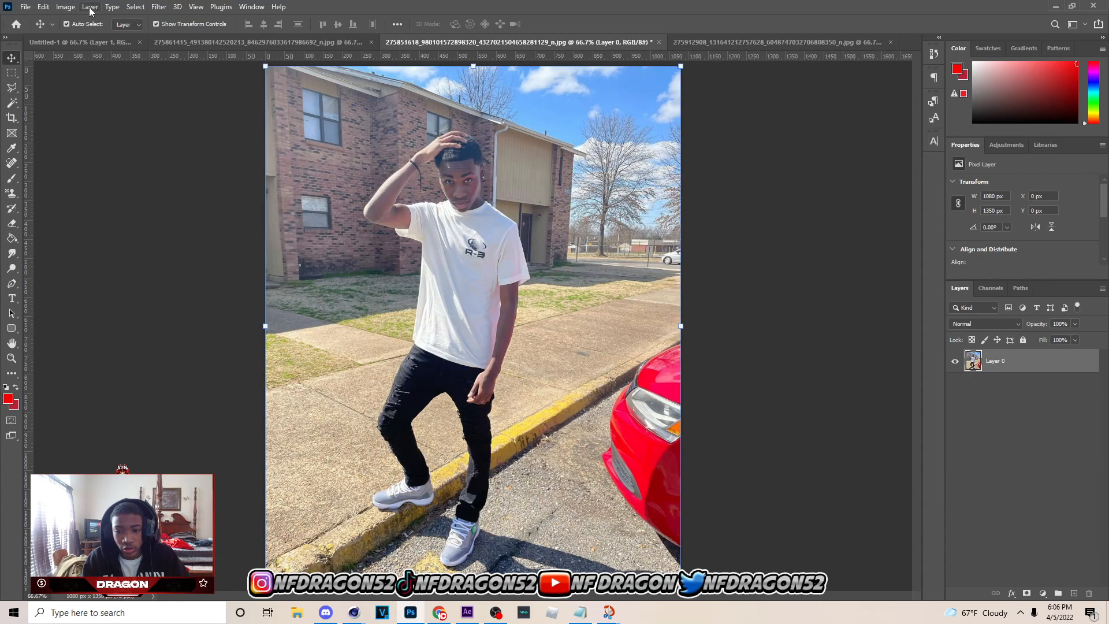
left_click(279, 42)
left_click(1086, 361)
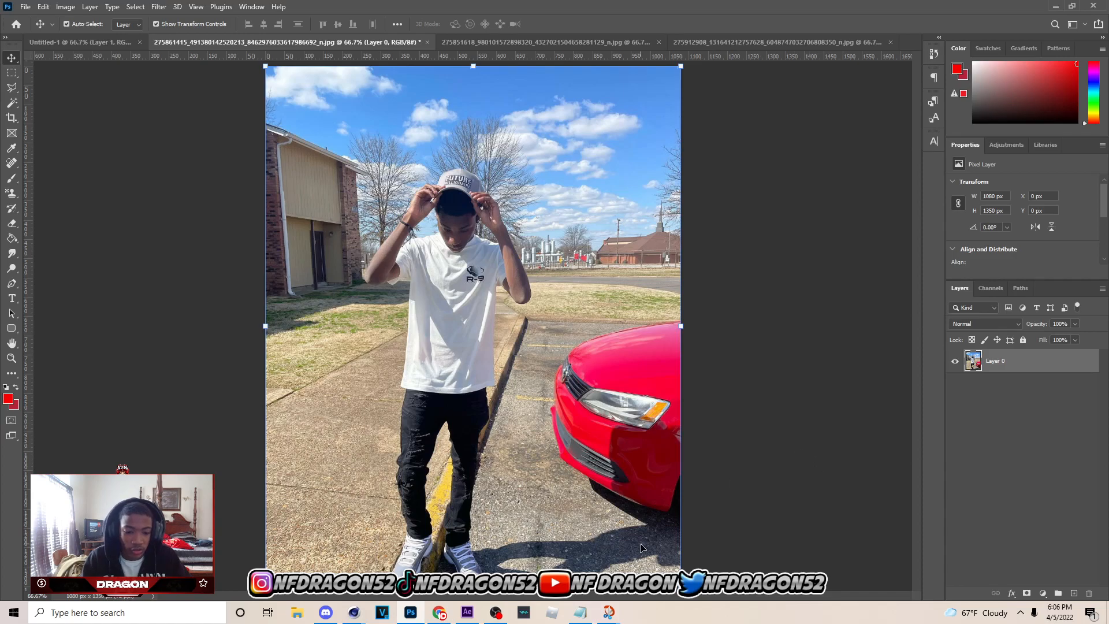
Bring the photo of the man holding his cap with both hands into the Untitled-1 document.
left_click(807, 381)
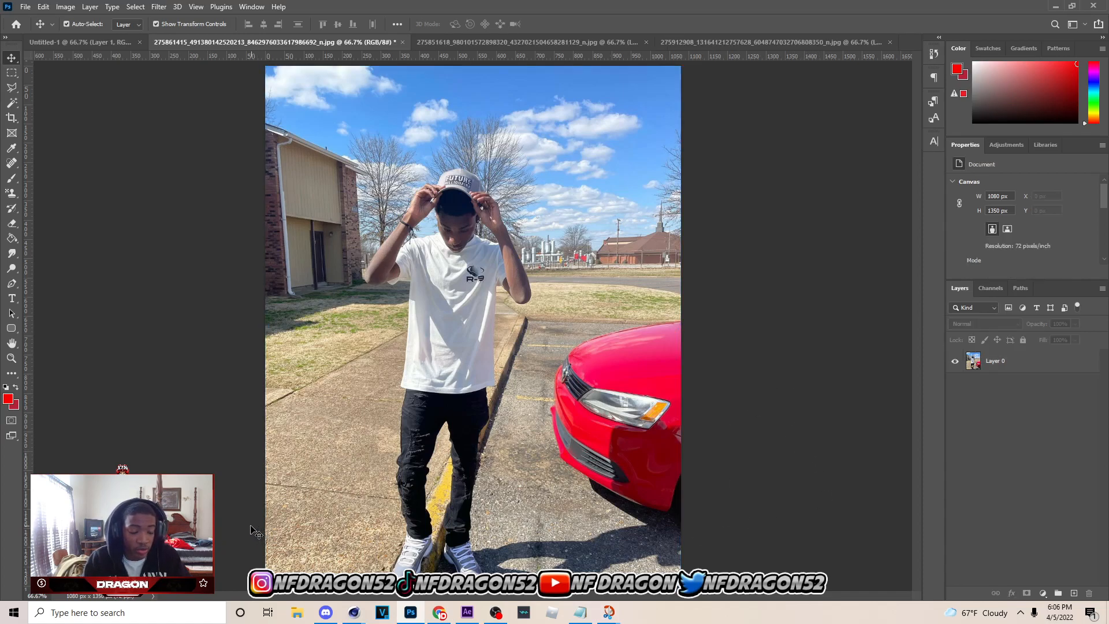
left_click(1062, 368)
left_click_drag(338, 158, 472, 319)
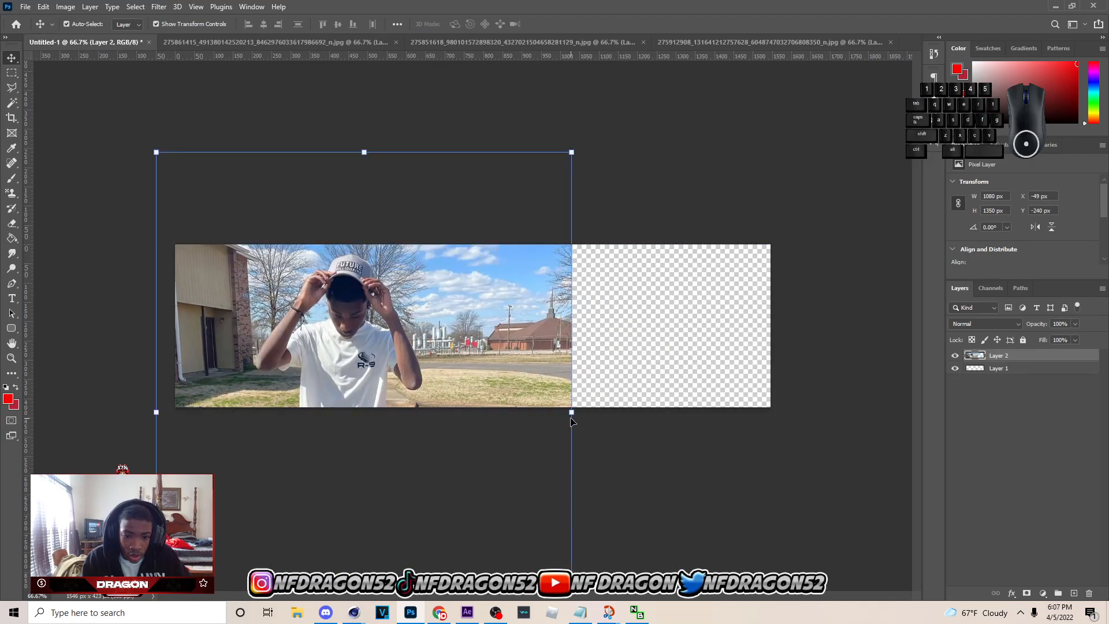
Scale the placed photo down to about 960 × 1200 px and position it over the canvas's left part.
key("ctrl+t")
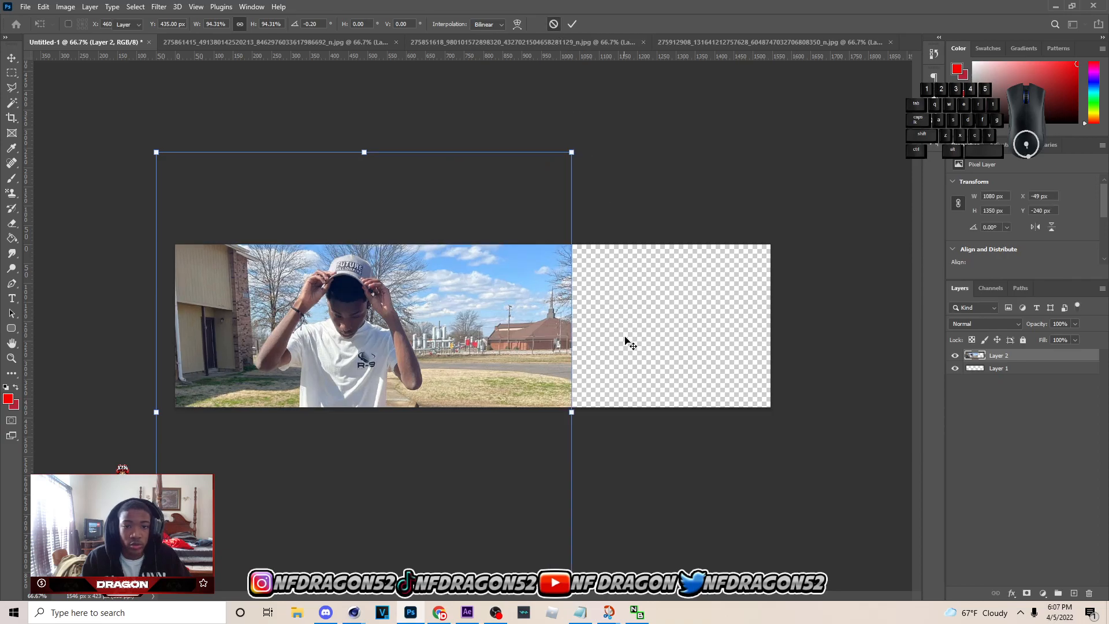
left_click_drag(570, 412, 503, 371)
left_click_drag(358, 354, 354, 365)
mouse_move(495, 381)
left_mouse_down()
mouse_move(512, 379)
mouse_move(477, 382)
left_mouse_up()
left_click(569, 26)
left_click_drag(396, 340, 404, 340)
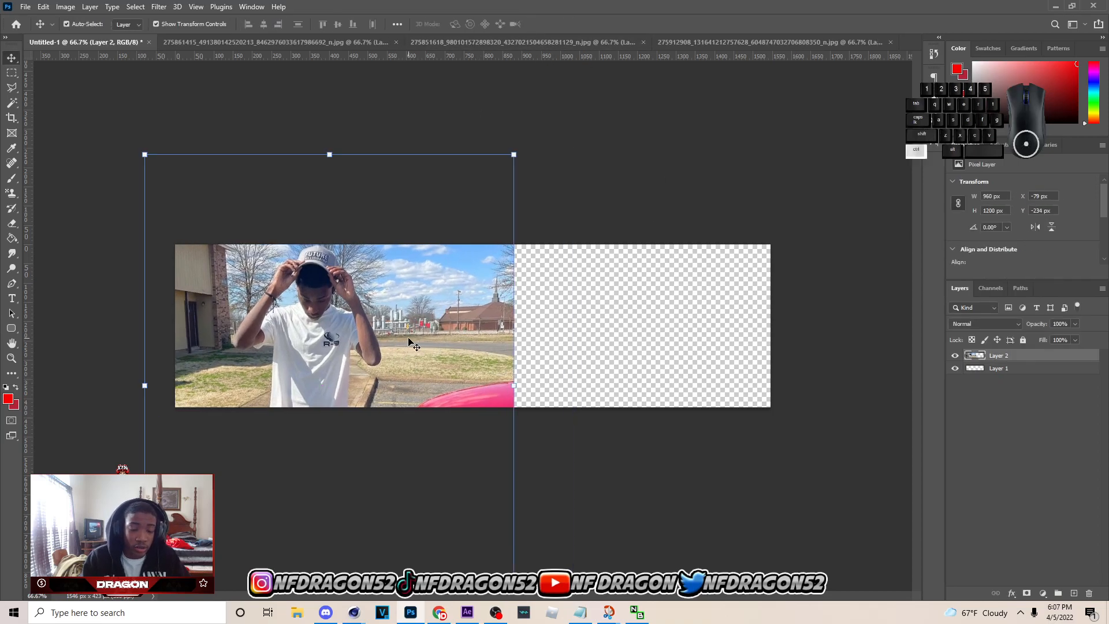
Start a Pen tool path at the shirt's lower right edge and trace up to the armpit and under the right-hand elbow.
key("ctrl+plus")
key("ctrl+plus")
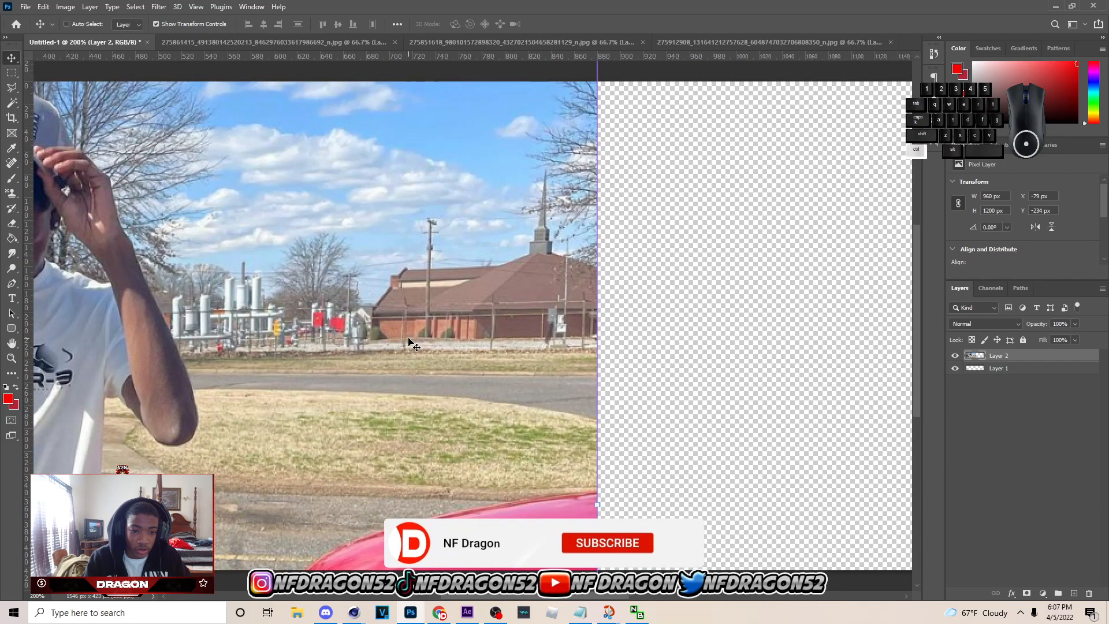
left_click(12, 284)
key("ctrl+plus")
mouse_move(115, 405)
left_mouse_down()
mouse_move(641, 512)
mouse_move(640, 403)
left_mouse_up()
left_click(611, 518)
left_click(615, 419)
left_click(624, 287)
left_click(625, 258)
left_click(631, 256)
left_click(644, 256)
left_click(652, 264)
left_click(723, 329)
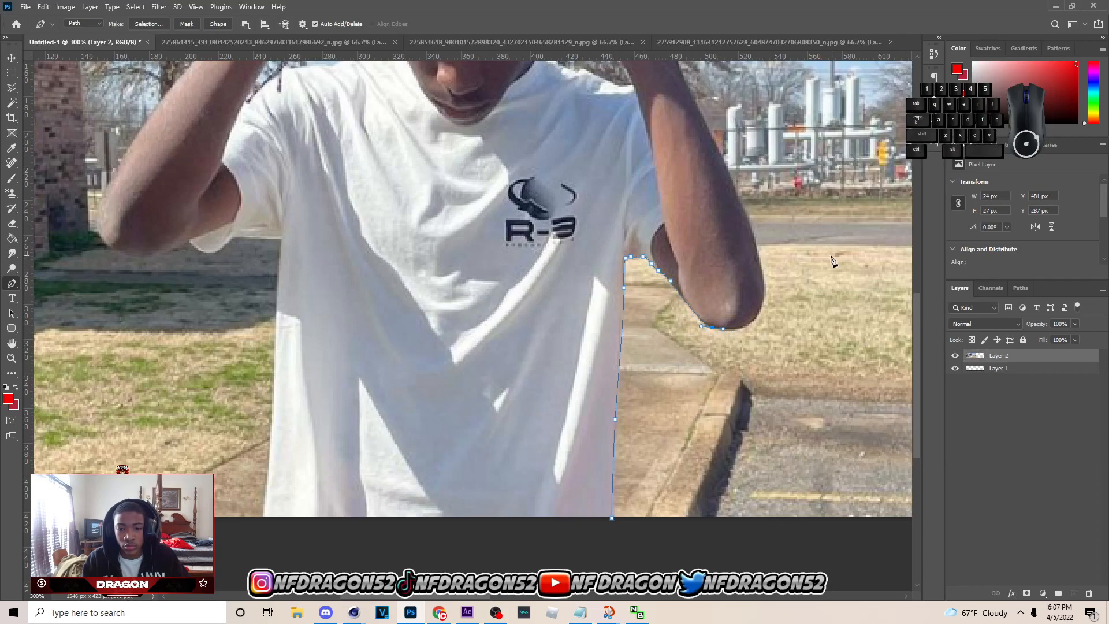
Continue the pen path around the right-hand elbow and up the forearm to the wrist.
left_click_drag(756, 214, 641, 161)
left_click(761, 272, "alt")
scroll(751, 254, "up", 4)
left_click(716, 224, "alt")
scroll(664, 181, "up", 3)
left_click(659, 146)
left_click(653, 138)
scroll(653, 138, "up", 3)
scroll(635, 161, "up", 2)
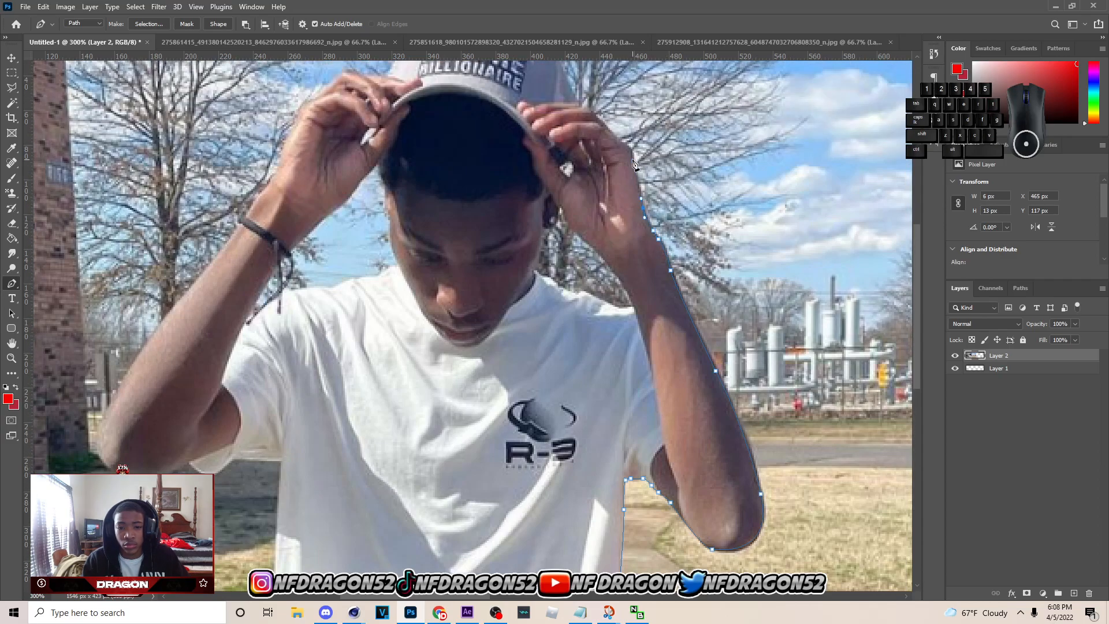
Trace the path around the right-hand fingers and over the top of the cap.
left_click(622, 142)
left_click(603, 123)
left_click(584, 107)
left_click(577, 104)
scroll(572, 105, "up", 2)
left_click(554, 150)
left_click(549, 133)
left_click(534, 126)
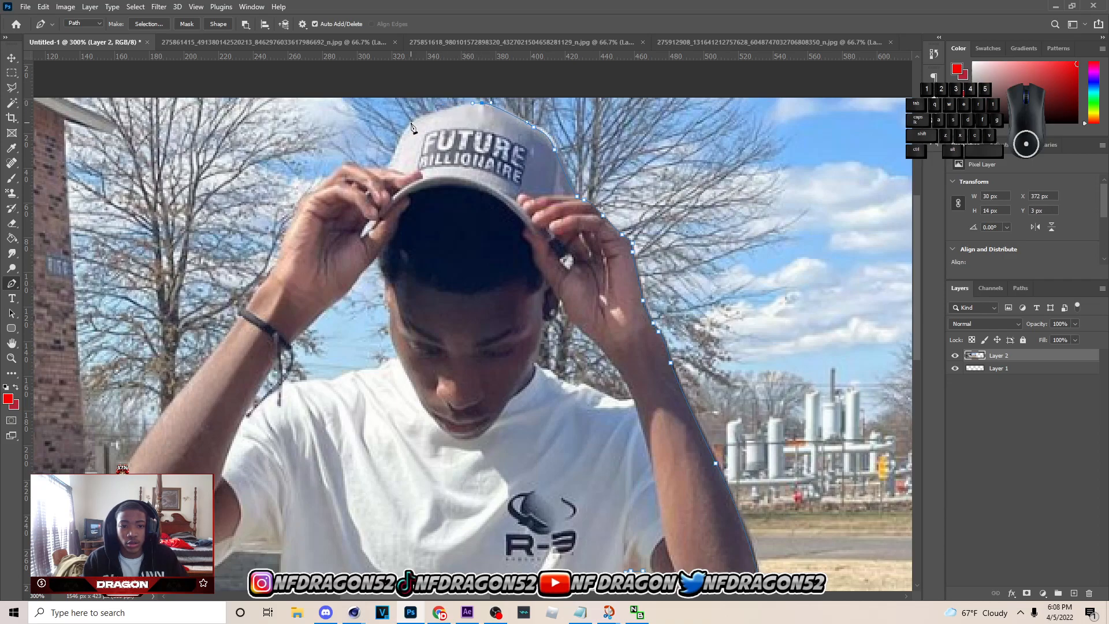
key("ctrl+z")
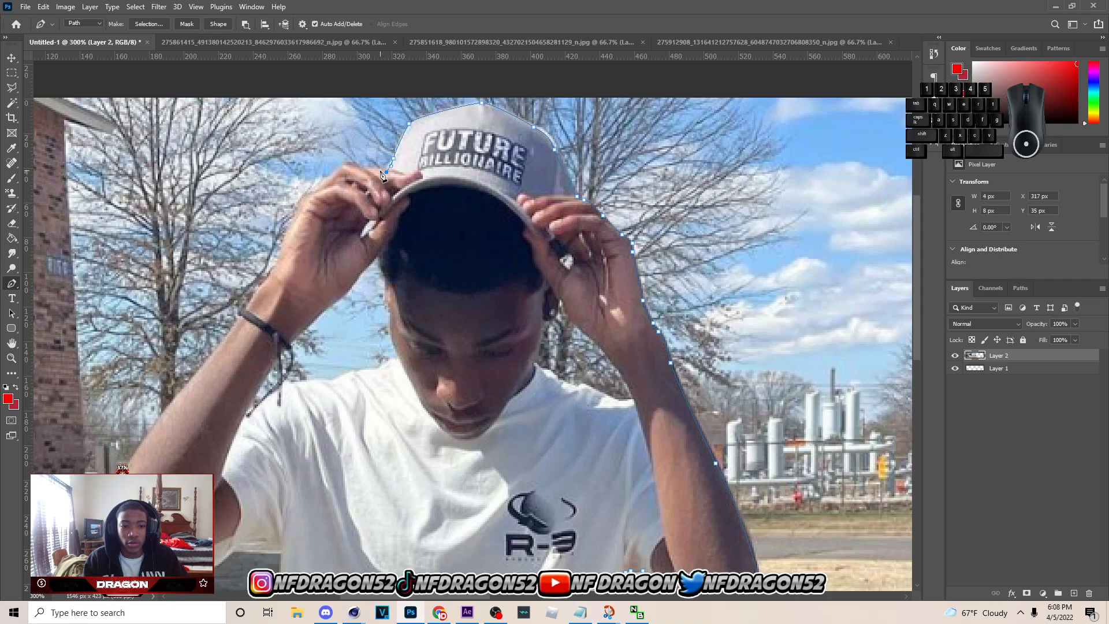
Trace the path down the left-hand wrist and forearm, around the elbow and along the sleeve's lower edge.
left_click_drag(281, 251, 248, 267)
left_click(270, 275)
scroll(270, 274, "down", 1)
scroll(232, 291, "down", 2)
left_click_drag(126, 358, 106, 399)
left_click_drag(101, 436, 109, 447)
left_click_drag(128, 462, 138, 465)
left_click_drag(165, 455, 245, 428)
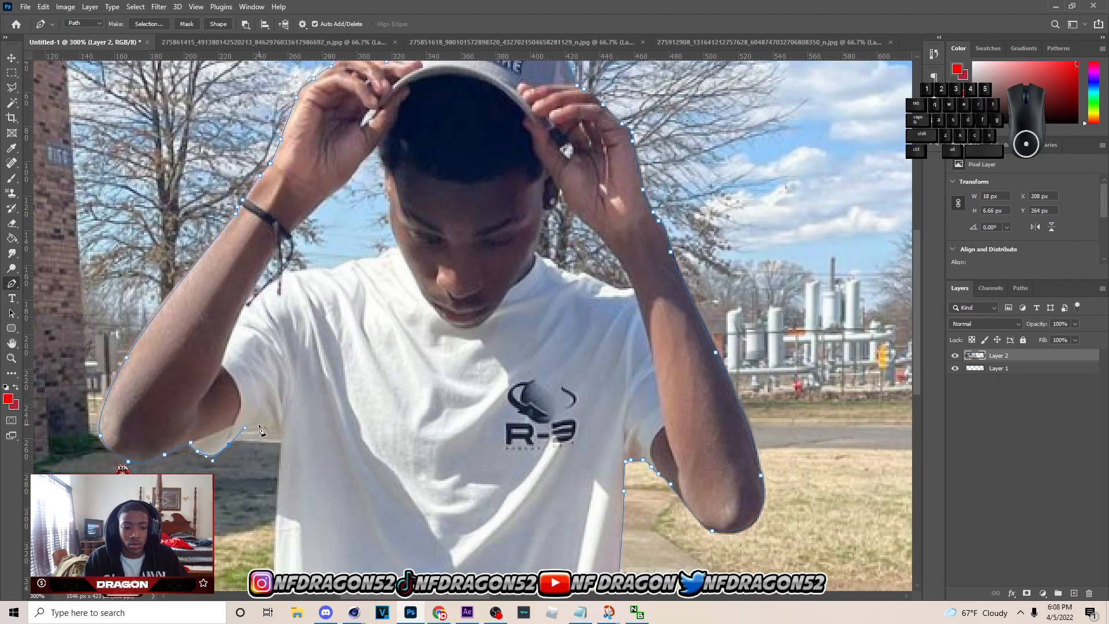
Trace the path down the shirt's left edge and run it below the canvas toward the starting point.
left_click(280, 442)
scroll(281, 405, "down", 5)
left_click_drag(273, 363, 272, 380)
scroll(272, 378, "down", 2)
left_click_drag(267, 437, 262, 453)
left_click(267, 482)
left_click(419, 519)
Turn the closed path into a new anti-aliased selection with a feather radius of 1 pixel.
right_click(545, 376)
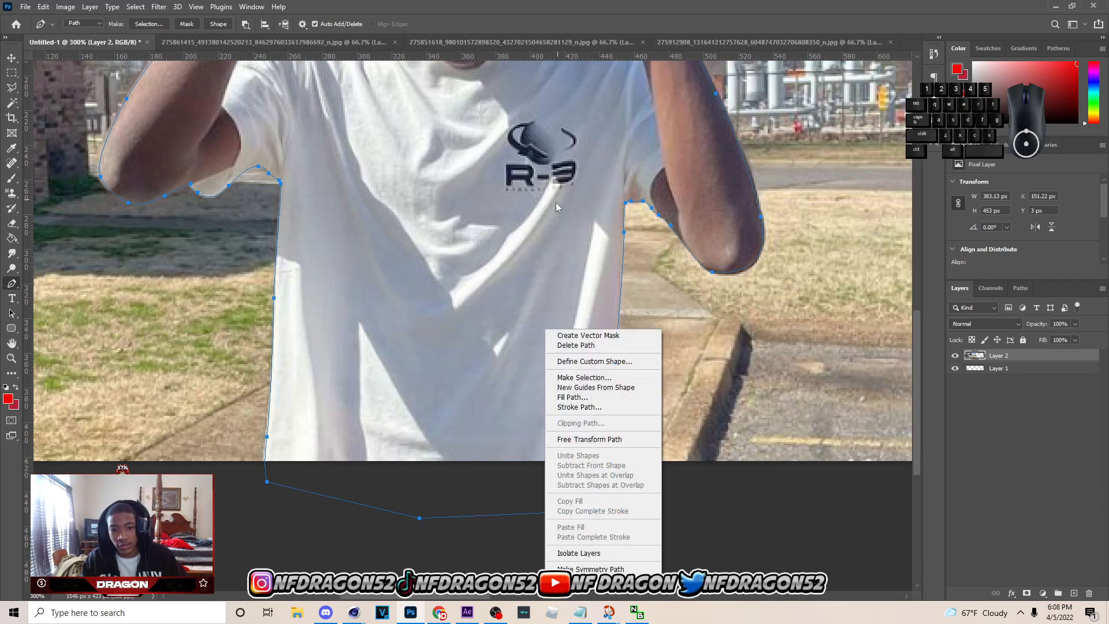
left_click(572, 377)
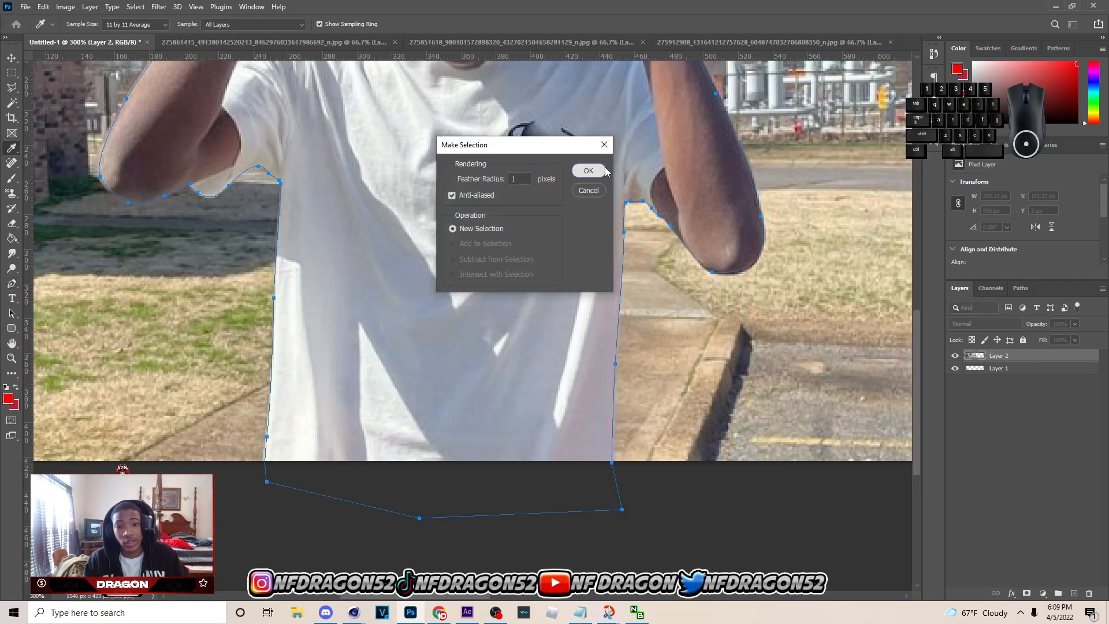
left_click(588, 171)
Add a layer mask to Layer 2 from the selection to cut the man out of the background.
key("l")
right_click(279, 164)
key("Escape")
left_click(1026, 594)
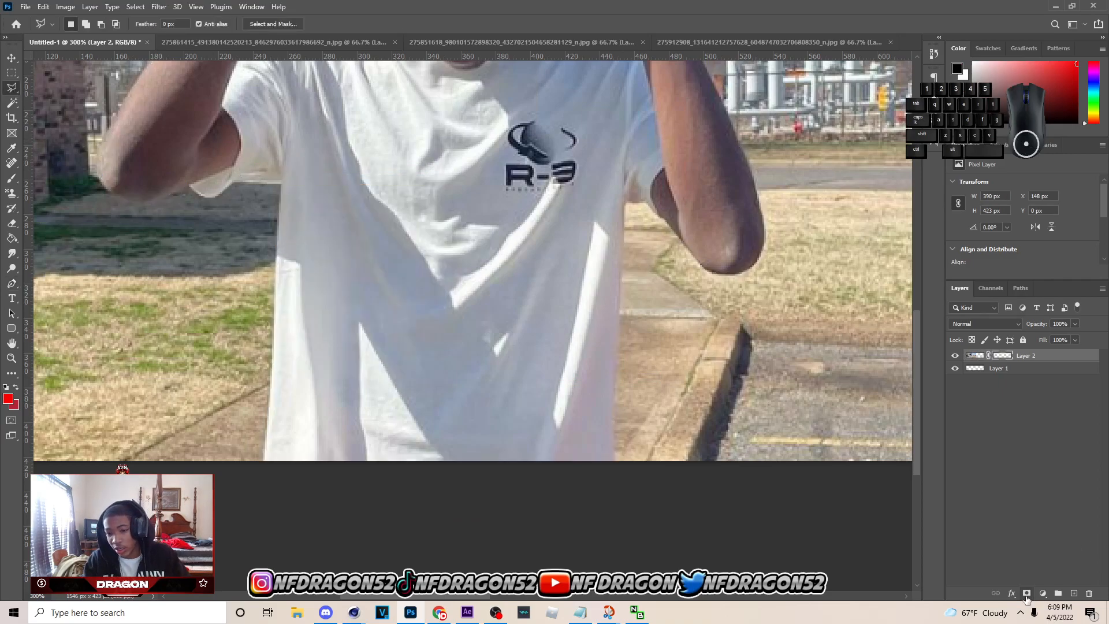
key("ctrl+1")
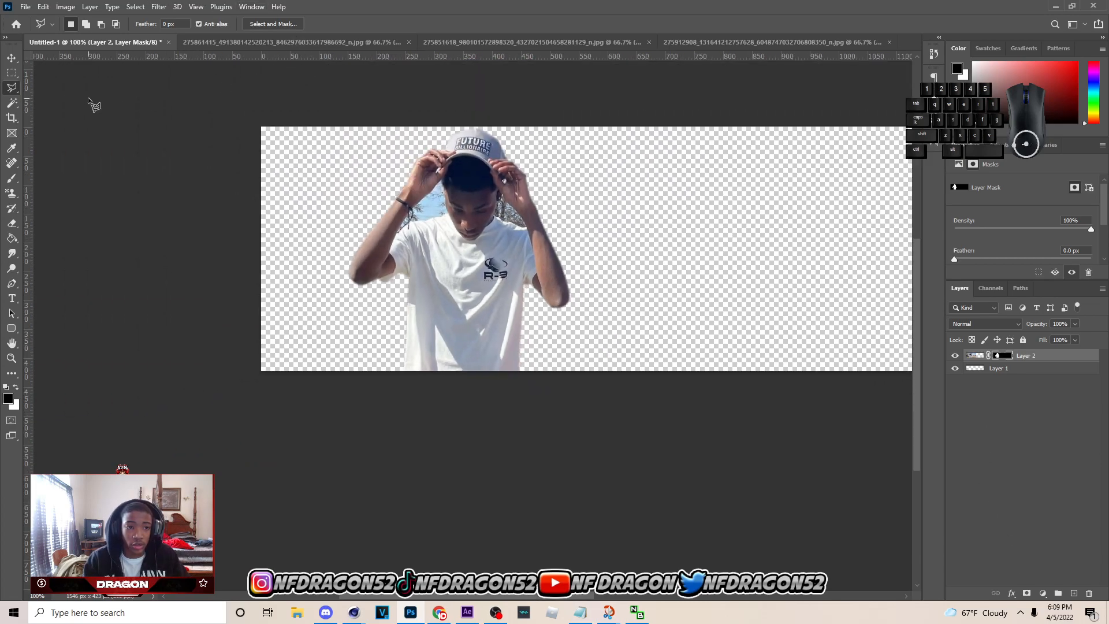
Close the already used photo with the cap and bring the hand-on-head photo into the Untitled-1 banner as a new layer.
left_click(11, 58)
left_click(288, 42)
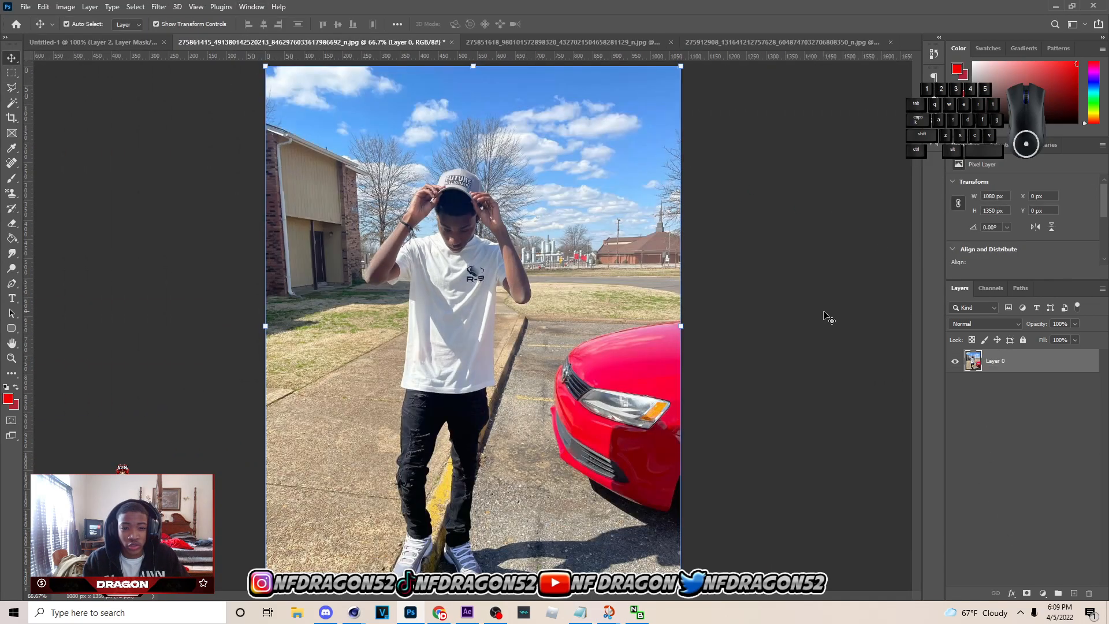
left_click(549, 41)
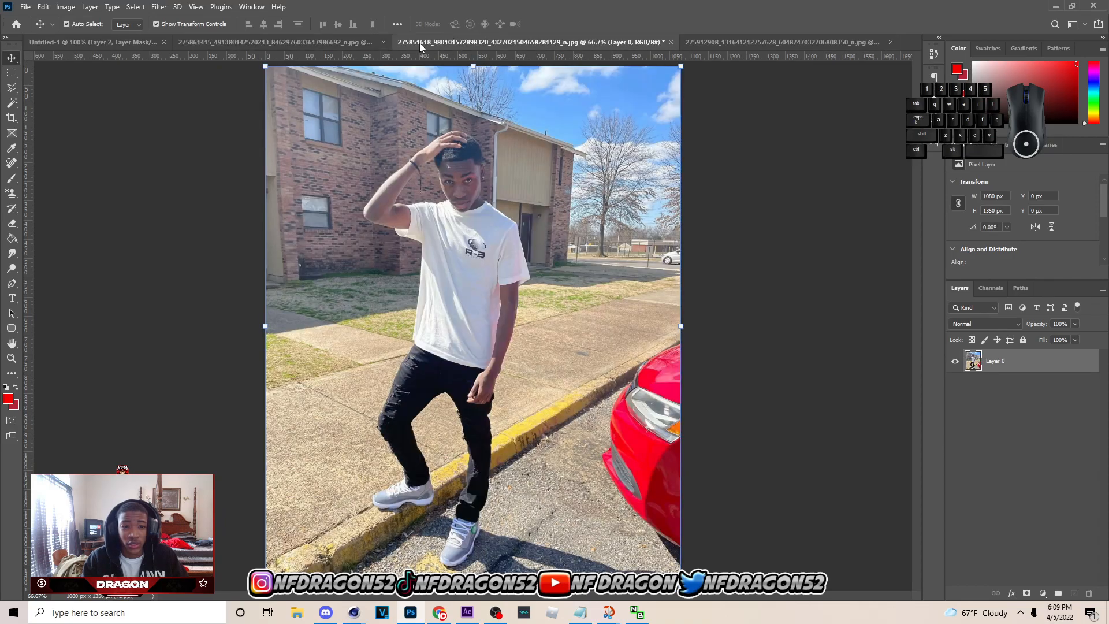
left_click(383, 42)
left_click(549, 236)
left_click_drag(535, 181, 281, 182)
Scale Layer 3 to 80.93% and position the man at the banner's left end with his head inside the canvas.
key("ctrl+t")
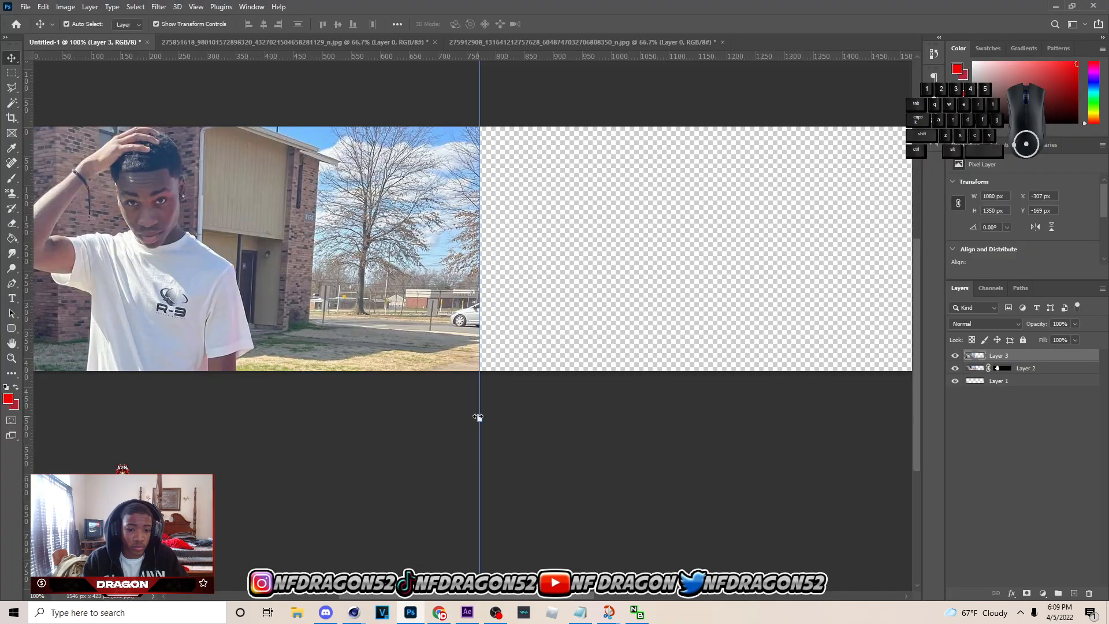
left_click_drag(478, 416, 440, 356)
left_click_drag(390, 361, 357, 363)
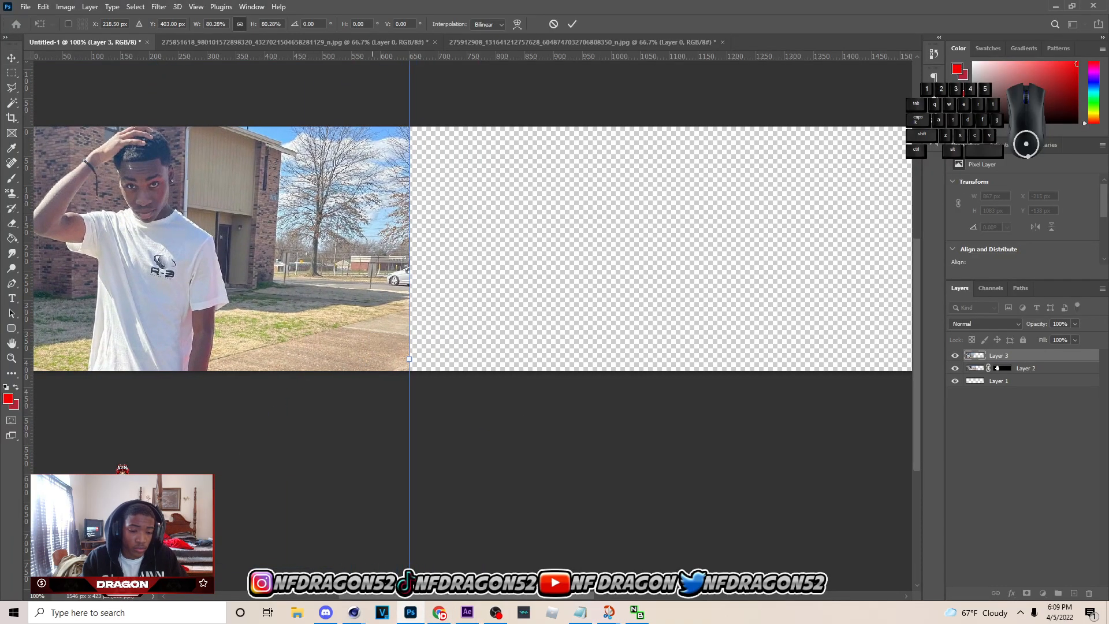
scroll(417, 305, "left", 5)
left_click_drag(418, 305, 425, 304)
left_click_drag(716, 358, 721, 359)
left_click_drag(587, 339, 589, 349)
key("Up")
key("Up")
key("Up")
key("Up")
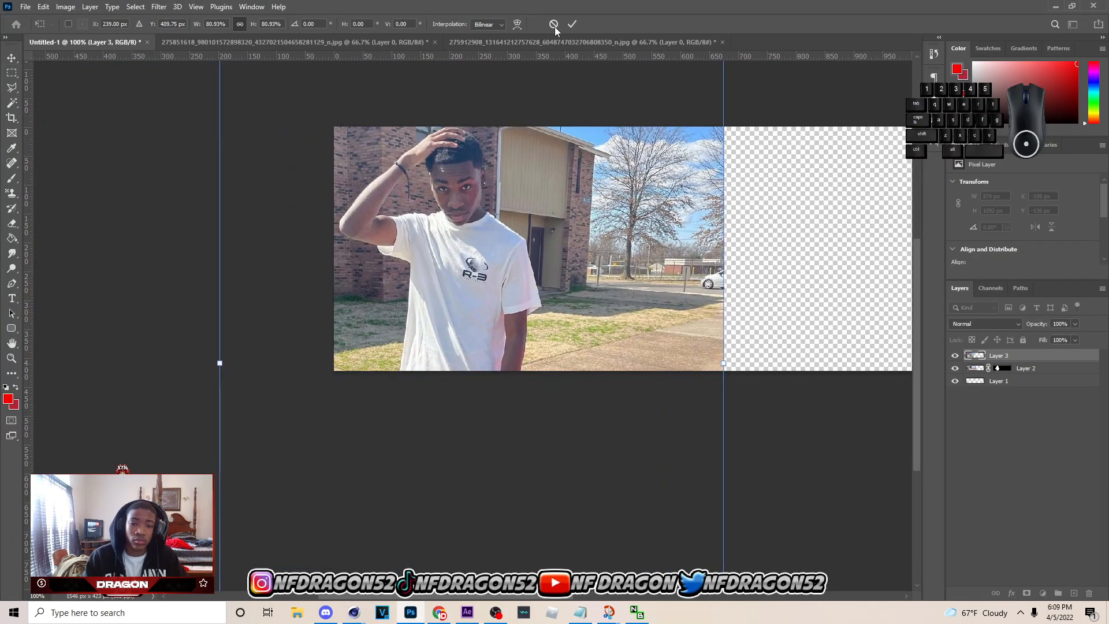
left_click(572, 25)
Trace a pen path on Layer 3 from the canvas's bottom edge up the hanging forearm and around the sleeve hem.
key("ctrl+plus")
key("ctrl+plus")
key("p")
left_click(613, 483)
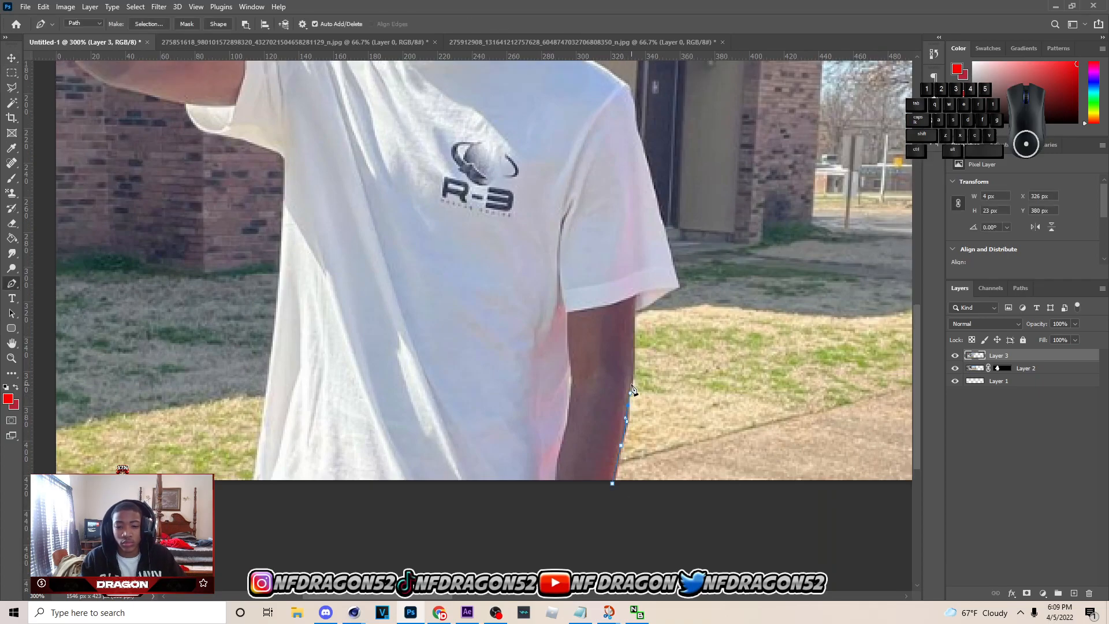
left_click(669, 291)
scroll(669, 291, "up", 2)
left_click(679, 332)
Trace the path up the sleeve's outer edge and over the shoulder toward the collar.
left_click(659, 264)
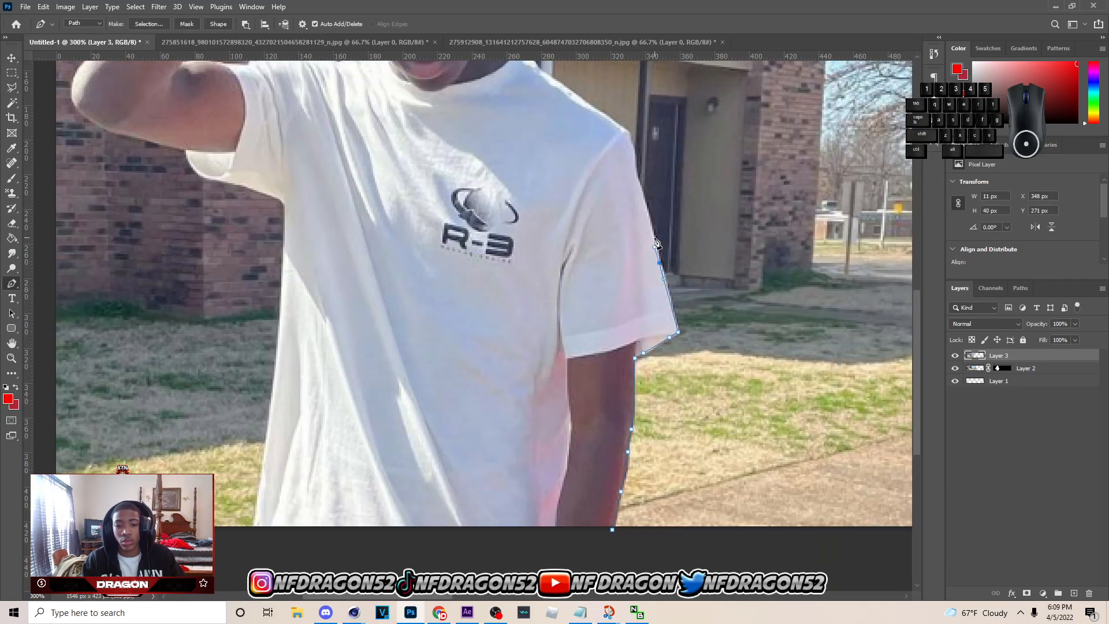
left_click(652, 236)
scroll(653, 236, "up", 2)
left_click(637, 233)
left_click(633, 220)
scroll(633, 205, "up", 2)
left_click(629, 215)
left_click(607, 200)
left_click(587, 186)
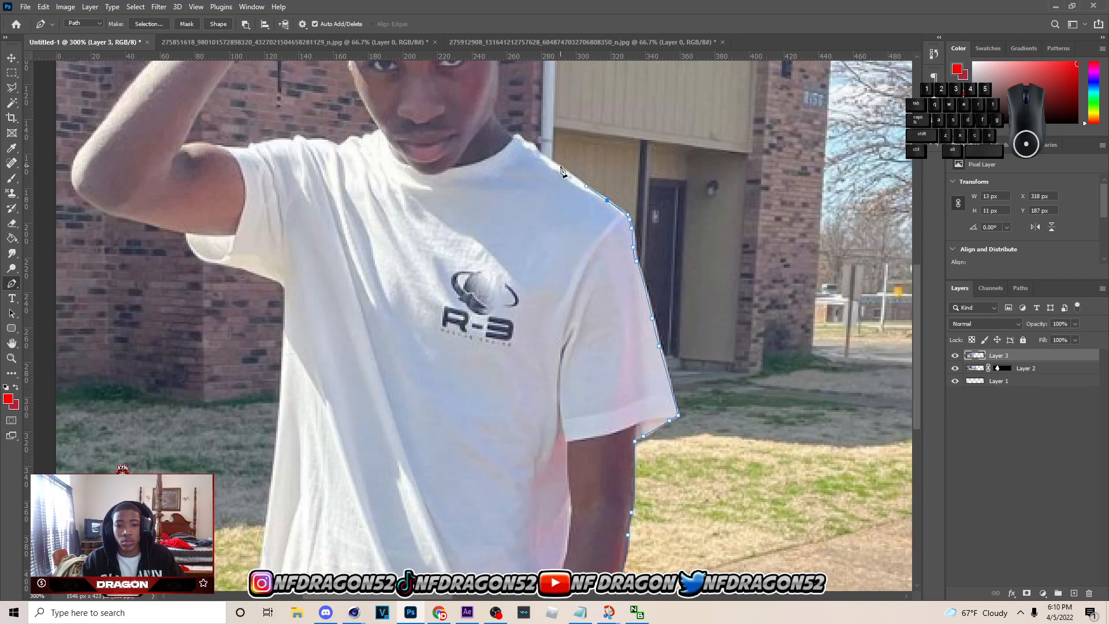
Trace the path around the collar edge and up the neck and jaw to the earlobe.
left_click(525, 142)
left_click(519, 136)
left_click(512, 138)
scroll(512, 138, "up", 1)
left_click(495, 147)
left_click(494, 132)
left_click(504, 83)
scroll(505, 83, "up", 1)
left_click(496, 119)
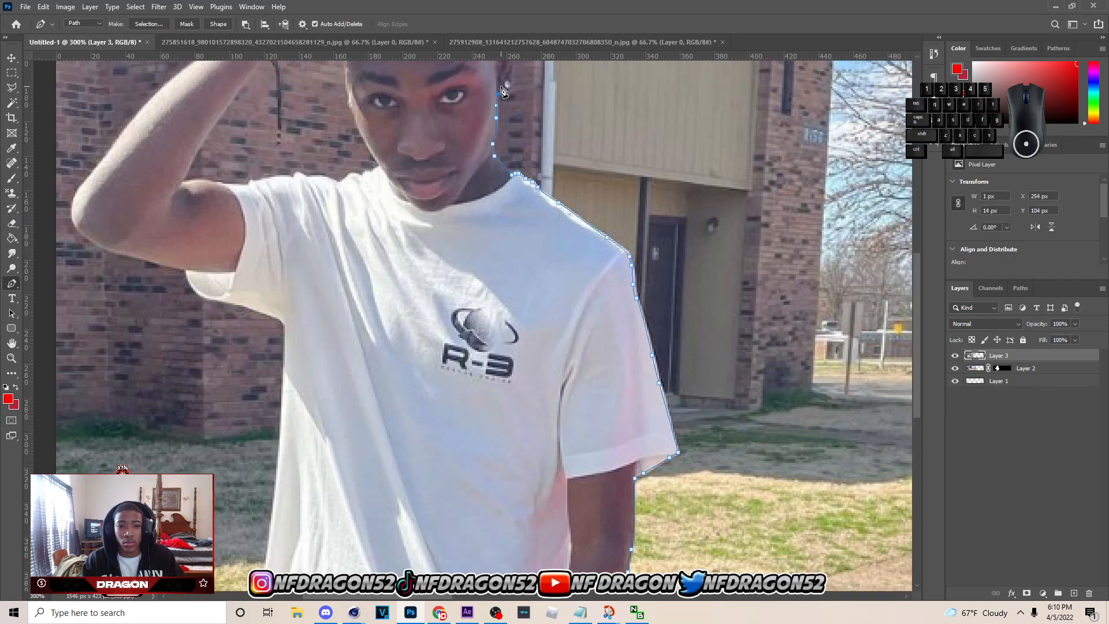
Trace the path around the ear, along the hair and over the fingers resting on the head.
scroll(512, 181, "up", 5)
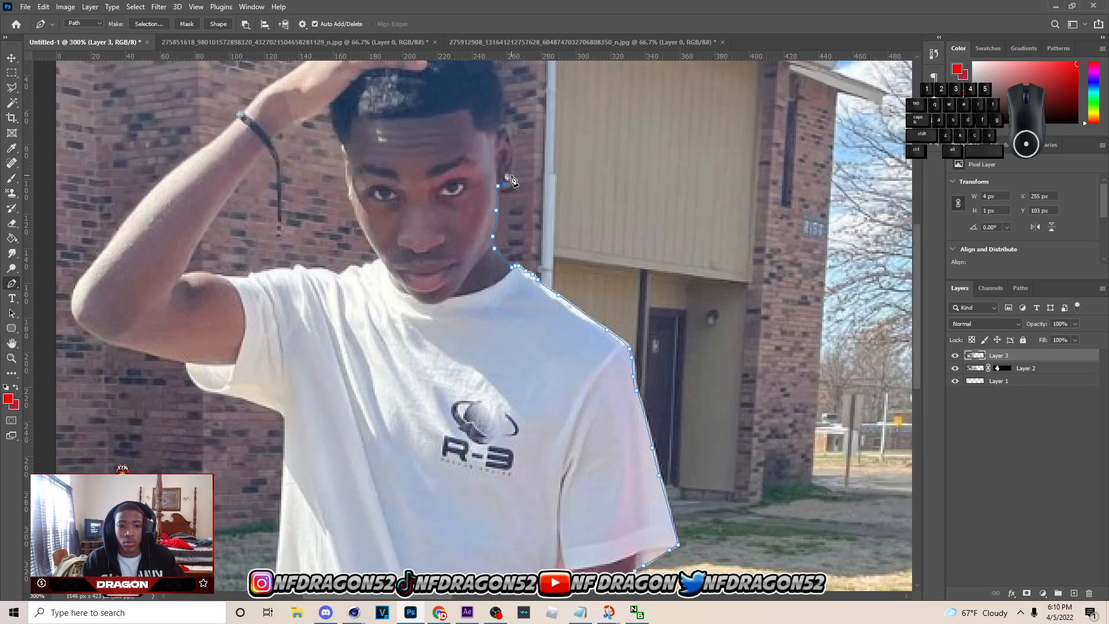
scroll(500, 118, "up", 3)
left_click(493, 133)
scroll(466, 86, "up", 2)
left_click(413, 91)
left_click(349, 122)
scroll(349, 123, "down", 3)
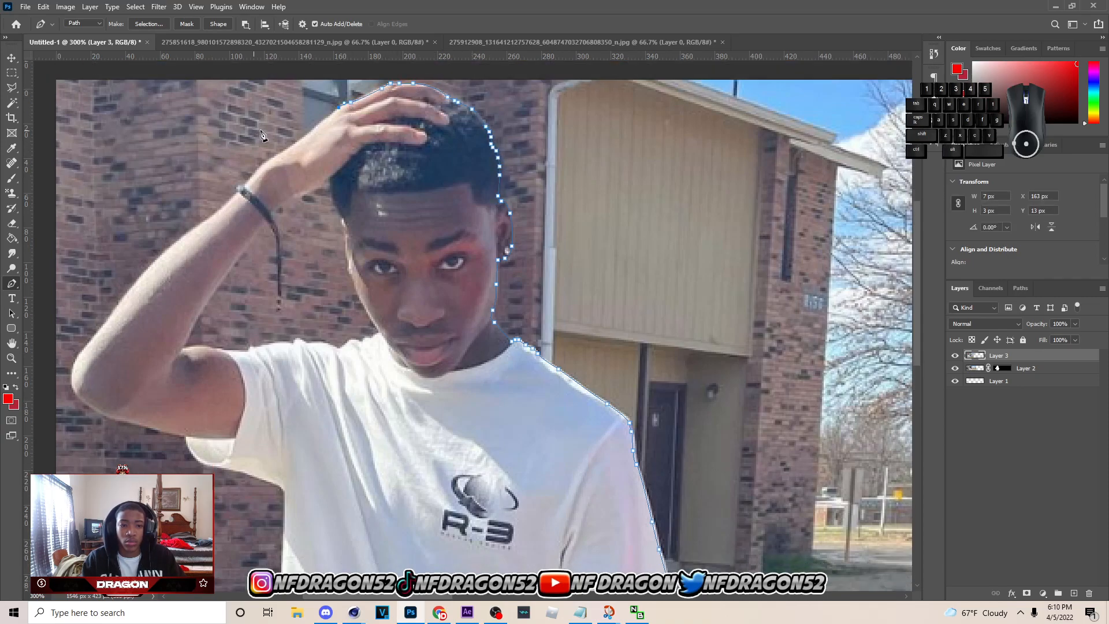
Trace the path down the back of the raised hand to the bracelet at the wrist.
left_click(308, 86)
left_click(285, 105)
left_click(252, 127)
left_click(243, 140)
left_click(236, 143)
left_click(235, 147)
left_click(233, 151)
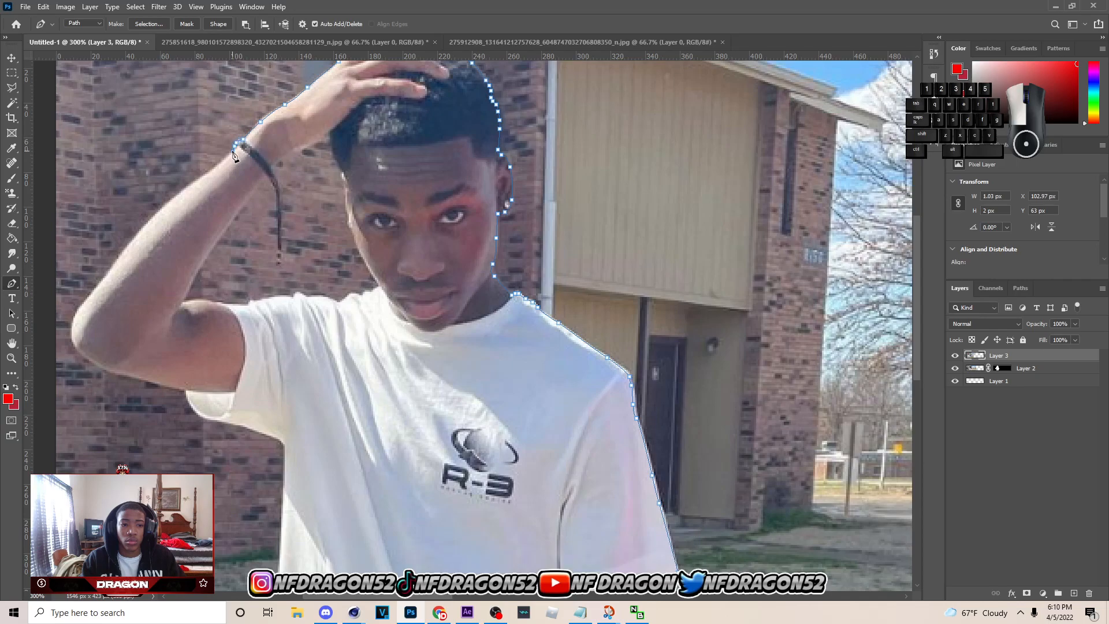
Trace the path down the raised forearm, around the elbow and along the upper arm to the sleeve.
scroll(233, 151, "down", 2)
left_click_drag(216, 132, 211, 134)
left_click_drag(160, 175, 150, 185)
scroll(149, 188, "down", 3)
left_click(92, 192)
left_click(73, 218)
left_click(70, 233)
left_click(76, 243)
left_click(164, 281)
left_click(184, 287)
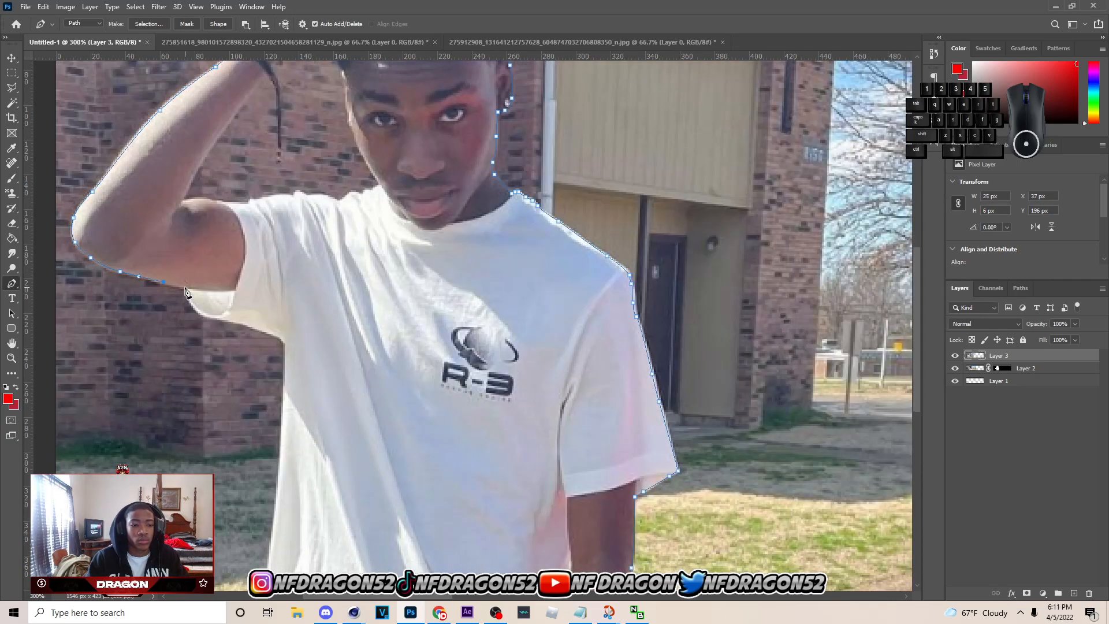
Trace the path around the raised arm's sleeve and down the shirt's side, closing it below the canvas at the starting point.
scroll(186, 289, "down", 3)
left_click(228, 264)
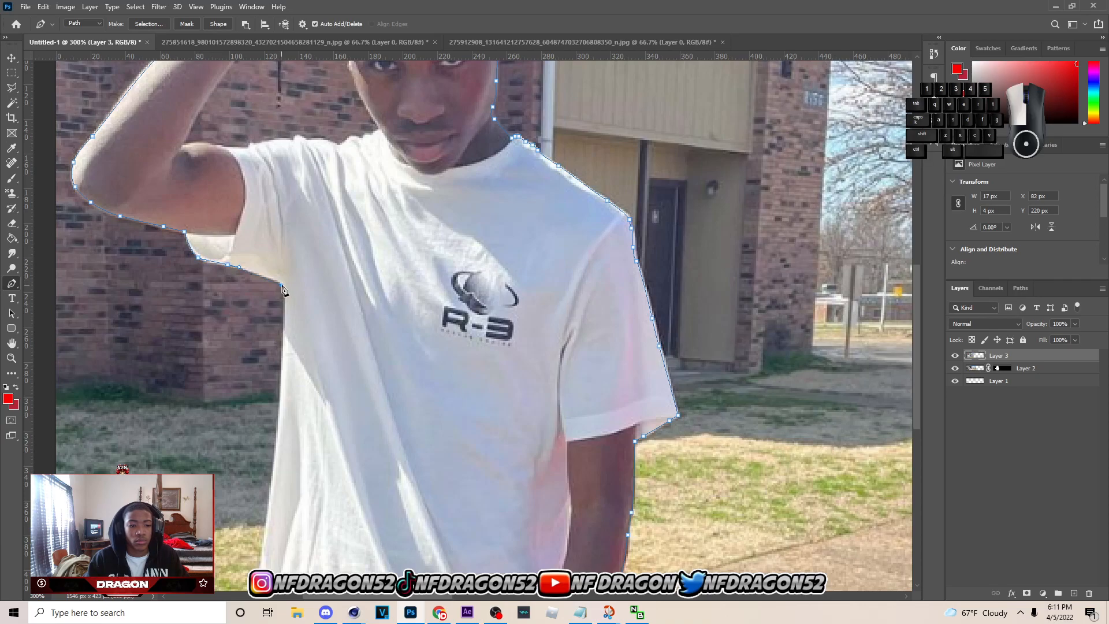
scroll(282, 295, "down", 6)
left_click(278, 302)
left_click(274, 317)
left_click(271, 339)
scroll(267, 346, "down", 3)
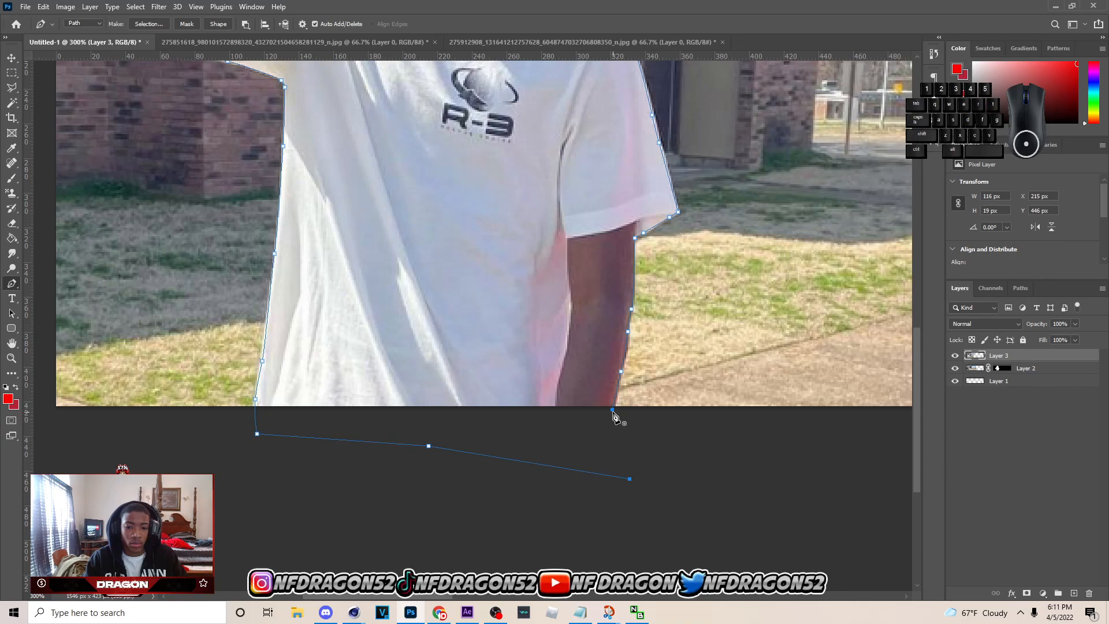
Turn the closed path around the man on Layer 3 into a new anti-aliased selection with a 1-pixel feather radius.
right_click(538, 276)
left_click(571, 325)
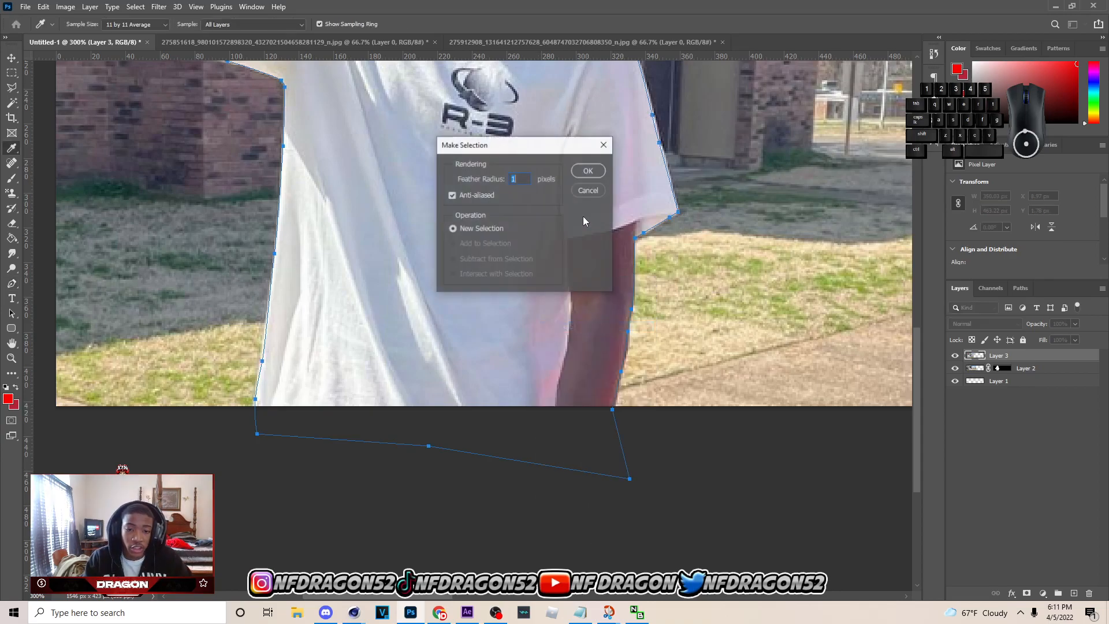
left_click(599, 170)
Add a layer mask to Layer 3 that hides the background around the man.
key("l")
right_click(734, 195)
left_click(796, 210)
left_click(1026, 593)
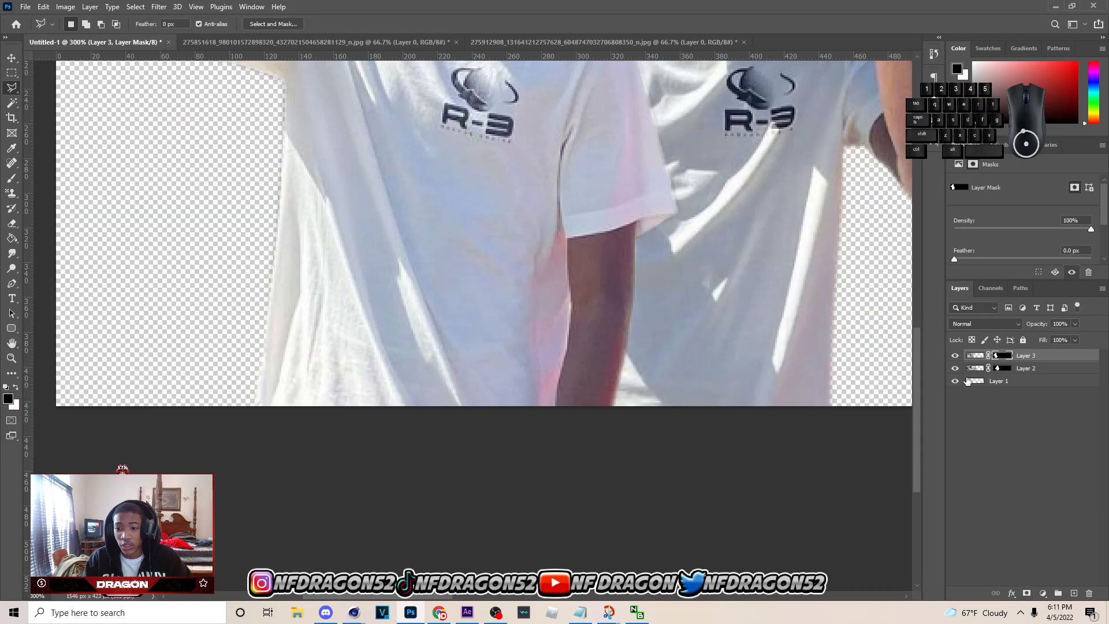
Shift Layer 3 slightly left and move the Layer 2 cutout to the right so the two figures overlap less.
key("ctrl+minus")
key("ctrl+minus")
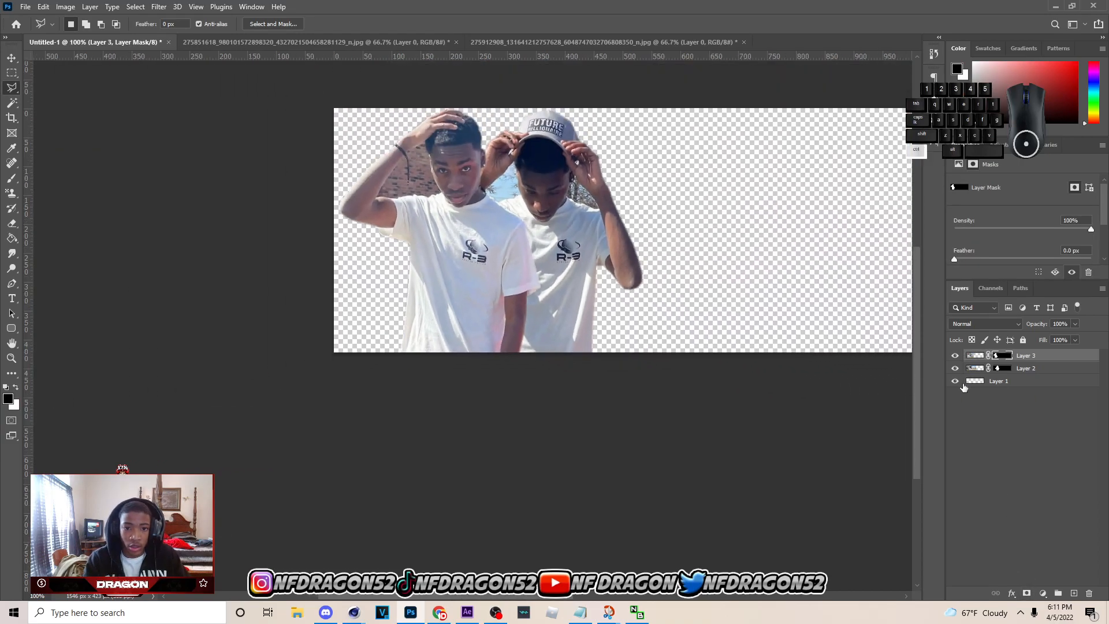
left_click(10, 58)
mouse_move(448, 246)
left_mouse_down()
mouse_move(416, 246)
mouse_move(445, 246)
left_mouse_up()
left_click_drag(552, 244, 606, 235)
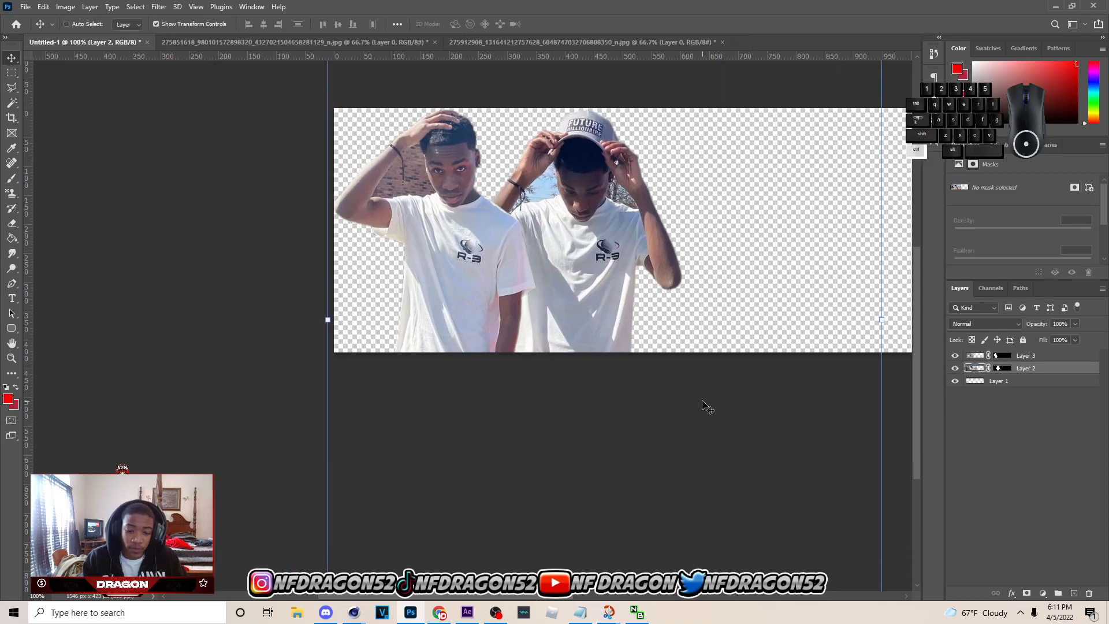
Try to paint out the brick remnant beside the raised arm with a small black brush on Layer 2's mask.
key("ctrl+minus")
key("ctrl+plus")
scroll(619, 397, "left", 10)
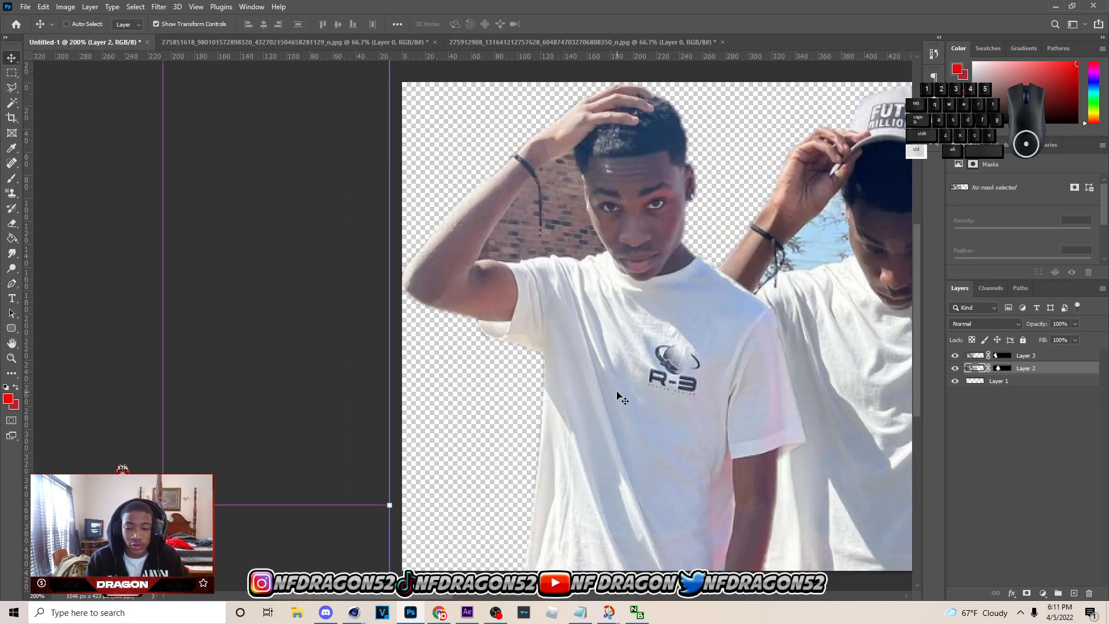
key("ctrl+plus")
left_click(998, 368)
key("b")
key("bracketleft")
key("bracketleft")
key("bracketleft")
key("bracketleft")
key("bracketleft")
key("bracketleft")
key("bracketleft")
key("bracketleft")
key("bracketleft")
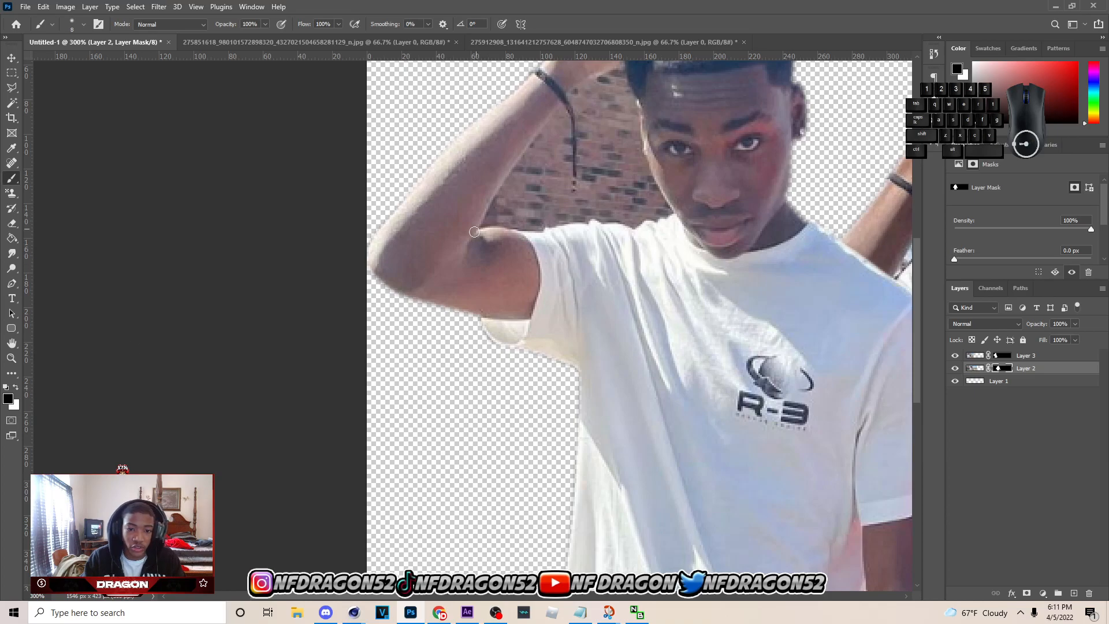
left_click_drag(482, 225, 497, 210)
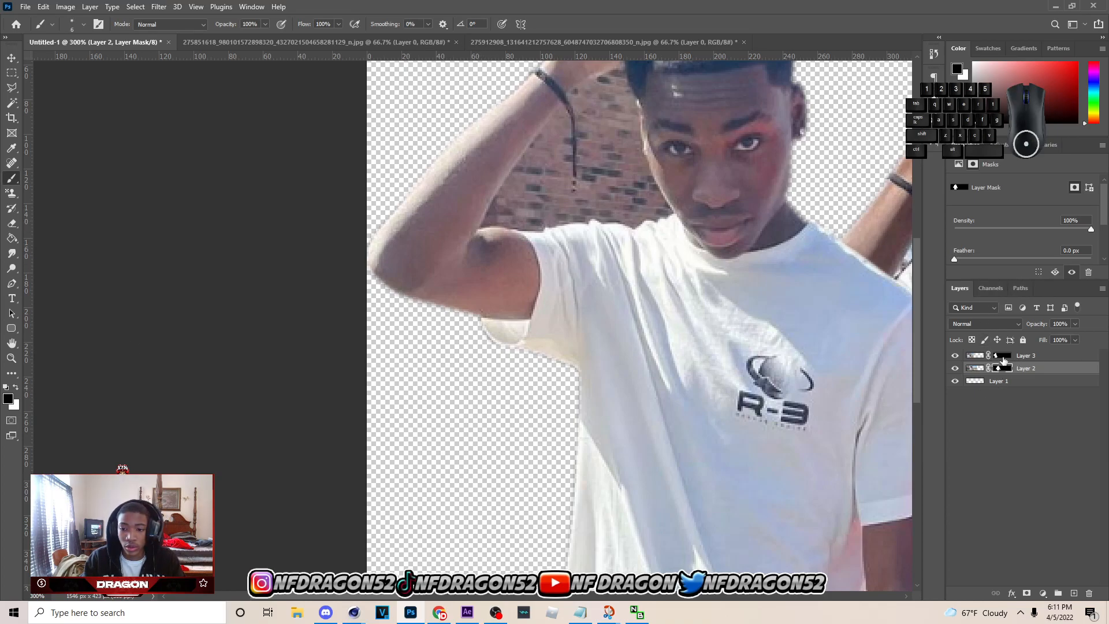
Try to paint out the brick wall between the raised arm and the face with a small brush on Layer 3's mask.
left_click(1004, 355)
left_click_drag(500, 223, 531, 198)
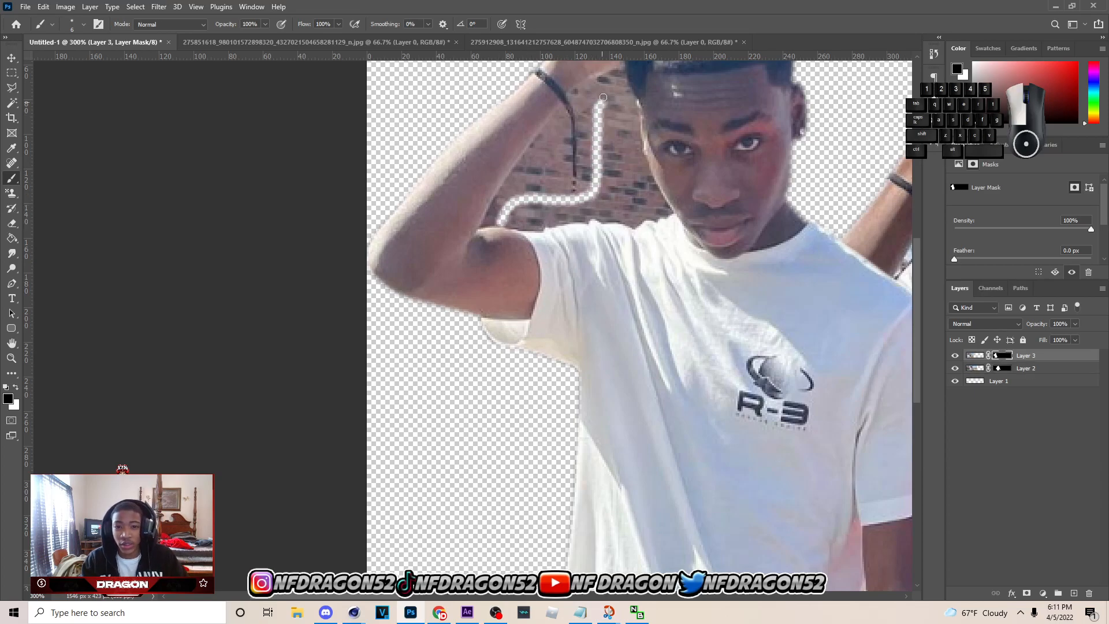
left_click_drag(616, 72, 621, 77)
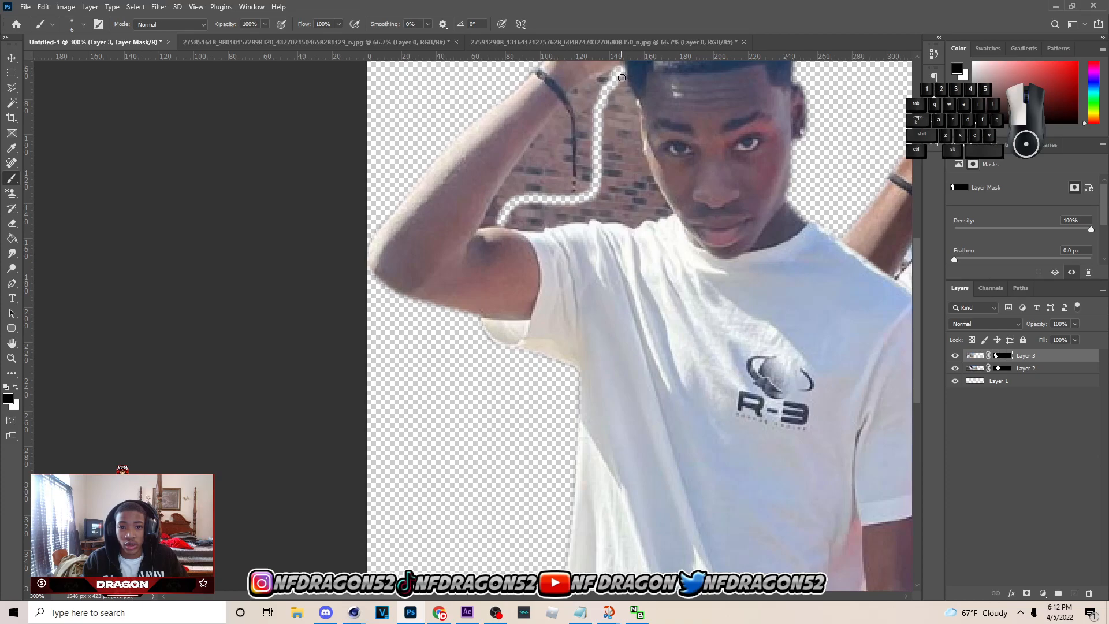
key("ctrl+z")
mouse_move(639, 145)
left_mouse_down()
mouse_move(621, 75)
mouse_move(602, 141)
mouse_move(635, 209)
mouse_move(659, 207)
left_mouse_up()
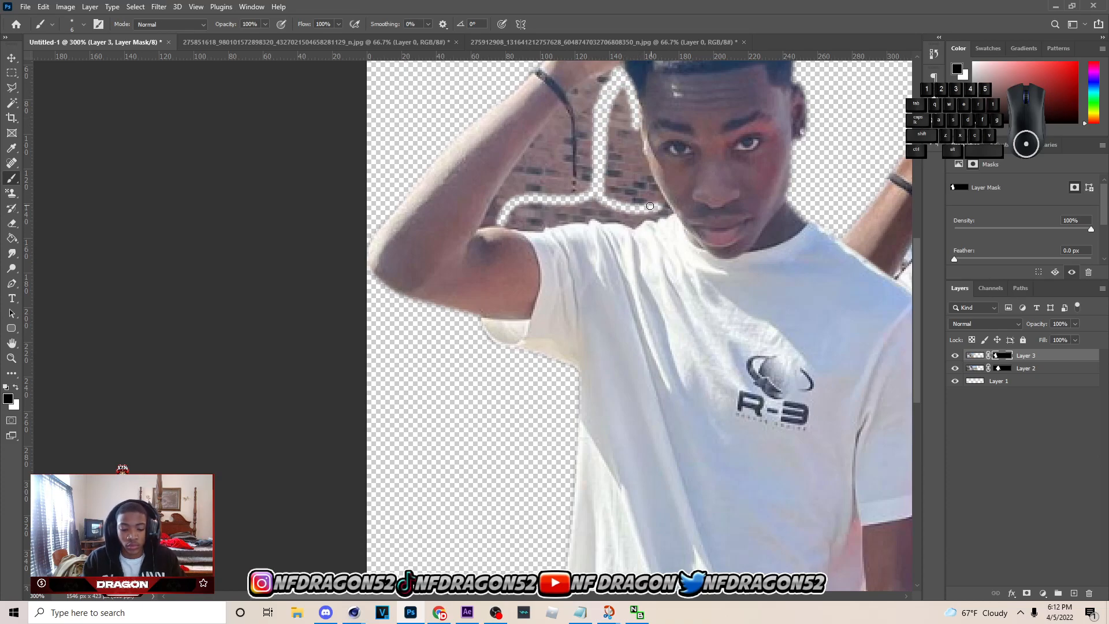
Start a pen path along the inner forearm to the bracelet, and undo it together with the brush strokes on the mask.
key("p")
left_click(477, 230)
left_click(525, 146)
left_click(558, 104)
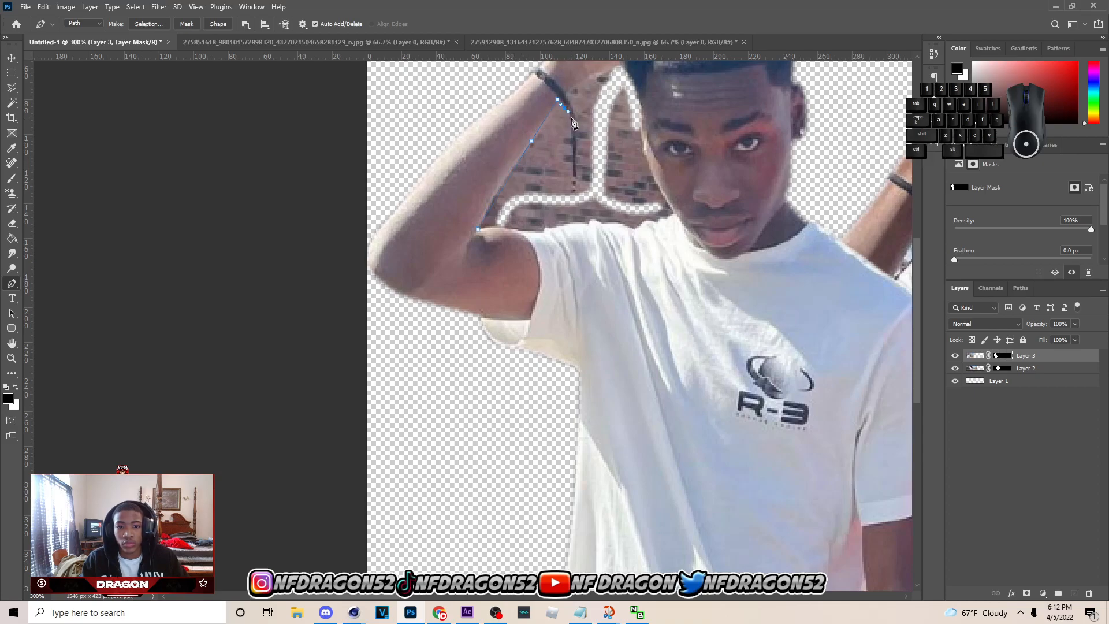
key("ctrl+z")
key("ctrl+z")
key("ctrl+z")
key("ctrl+z")
key("ctrl+z")
key("ctrl+z")
Try short strokes over the brick wall with a smaller brush on Layer 3's mask, and undo them.
key("b")
mouse_move(548, 190)
left_mouse_down()
mouse_move(548, 162)
mouse_move(524, 184)
left_mouse_up()
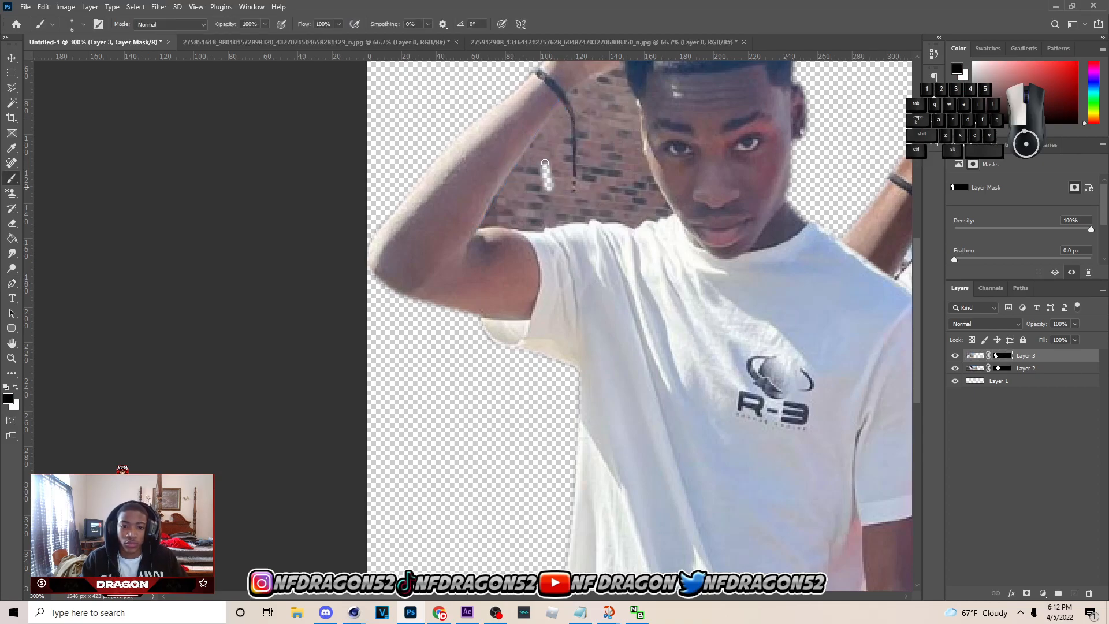
key("ctrl+z")
left_click(83, 24)
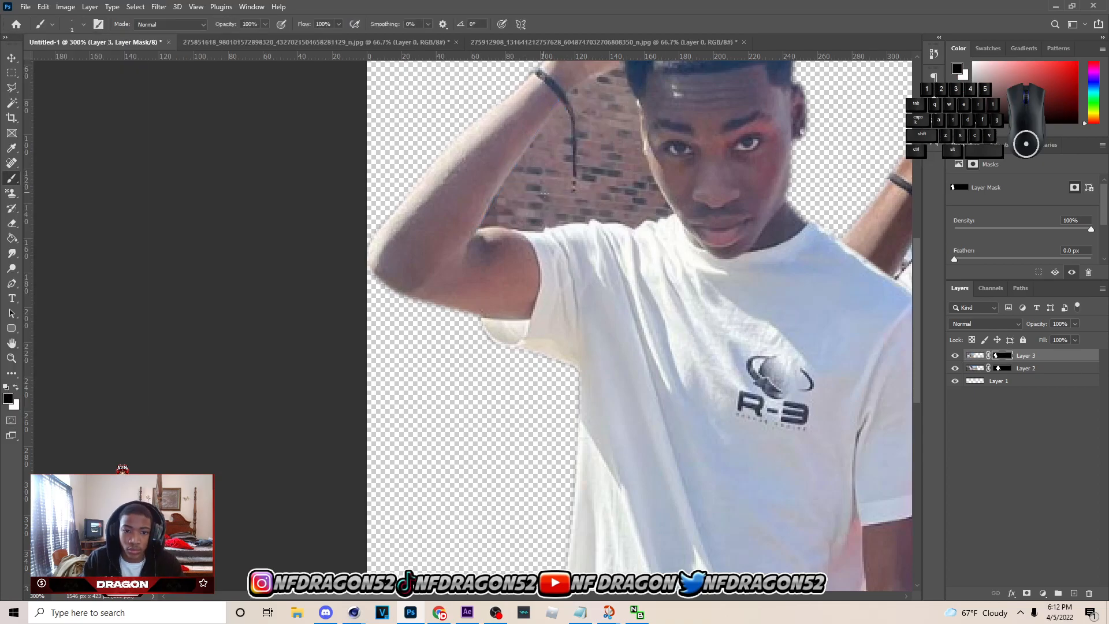
left_click_drag(545, 194, 553, 155)
left_click_drag(572, 163, 558, 196)
key("ctrl+z")
key("ctrl+z")
key("ctrl+z")
key("ctrl+z")
Handwrite "Sub to Dragon" with a downward arrow over the brick wall on Layer 3's mask.
mouse_move(540, 153)
left_mouse_down()
mouse_move(528, 172)
mouse_move(564, 176)
left_mouse_up()
left_click_drag(568, 157, 572, 187)
mouse_move(512, 183)
left_mouse_down()
mouse_move(513, 217)
mouse_move(521, 196)
left_mouse_up()
left_click_drag(532, 204, 550, 218)
mouse_move(550, 194)
left_mouse_down()
mouse_move(551, 215)
mouse_move(601, 215)
left_mouse_up()
left_click_drag(611, 198, 606, 225)
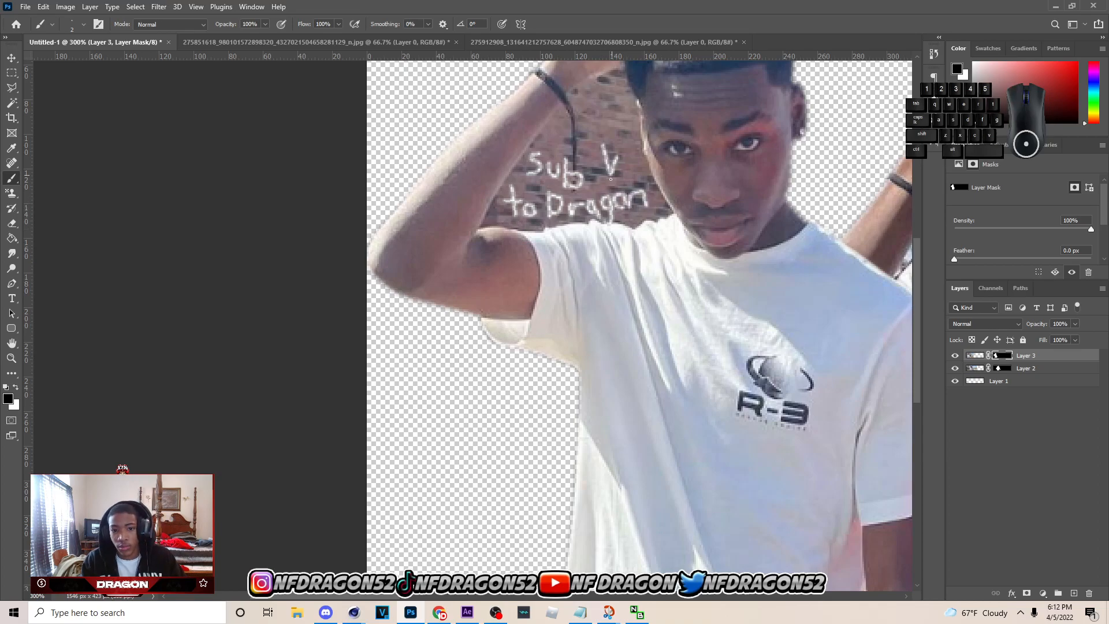
Undo all the handwriting strokes on Layer 3's mask.
key("ctrl+z")
key("ctrl+z")
key("ctrl+z")
key("ctrl+z")
key("ctrl+z")
key("ctrl+z")
key("ctrl+z")
key("ctrl+z")
key("ctrl+z")
key("ctrl+z")
key("ctrl+z")
key("ctrl+z")
key("ctrl+z")
key("ctrl+z")
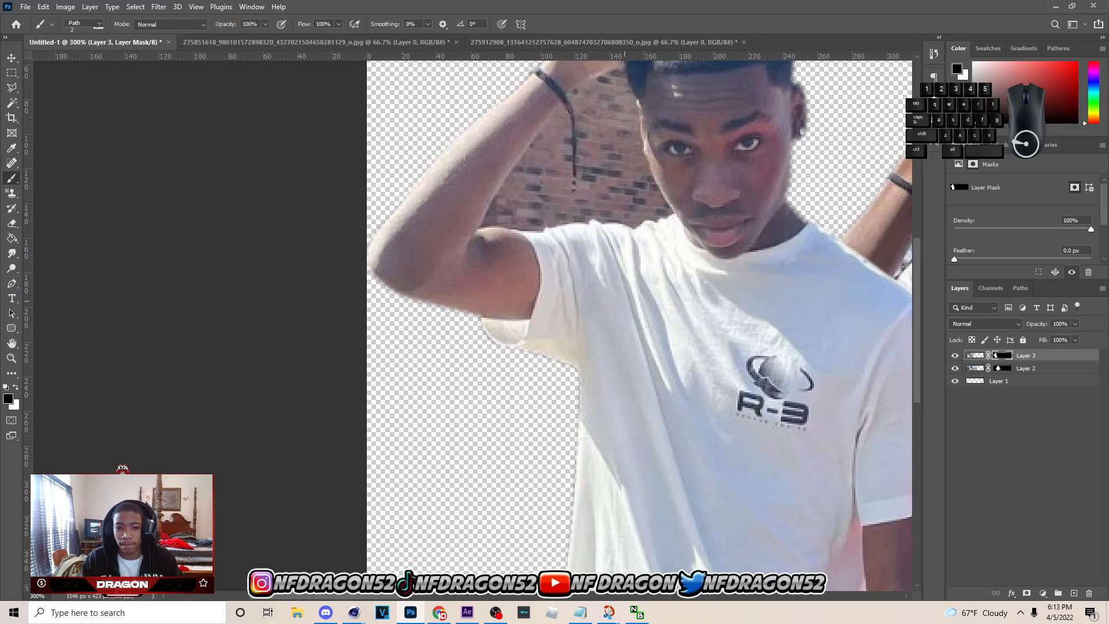
Trace a new pen path from the inner elbow up the inner forearm and around the bracelet's hanging strand.
key("p")
left_click(477, 229)
left_click(523, 152)
left_click(560, 101)
left_click(571, 121)
left_click(575, 119)
left_click(575, 119, "alt")
Continue the pen path across to the hair, down the face and along the shirt's shoulder, closing it at the inner elbow.
left_click(566, 96)
left_click(618, 68)
left_click_drag(592, 78, 631, 87)
left_click(623, 68)
left_click_drag(635, 95, 642, 107)
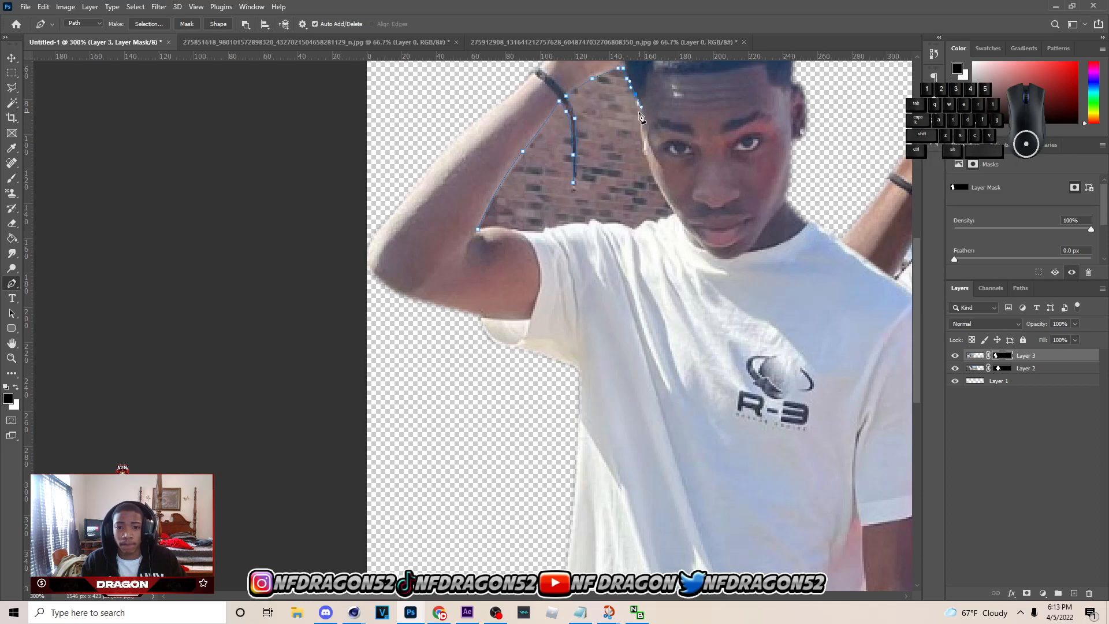
left_click(665, 196)
left_click_drag(673, 213, 674, 222)
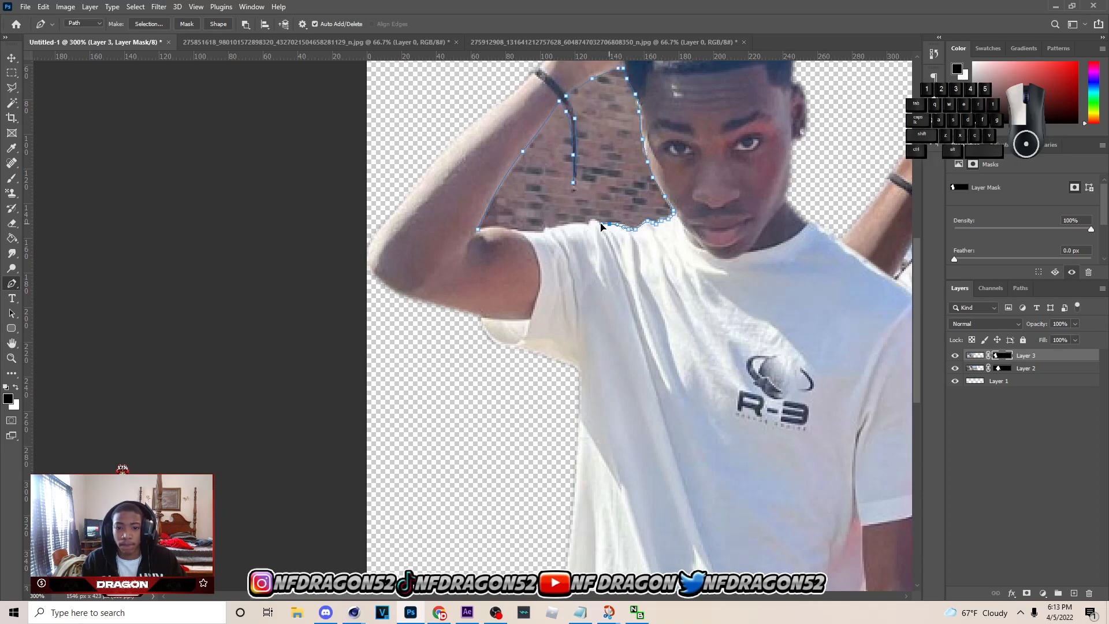
left_click(587, 223)
left_click(550, 230)
left_click(478, 229)
Turn the closed path into a selection, fill it with black on Layer 3's mask to hide the brick wall, and deselect.
right_click(557, 173)
left_click(584, 225)
key("Return")
key("m")
right_click(507, 110)
left_click(576, 91)
key("alt+BackSpace")
key("ctrl+d")
key("v")
On Layer 2, trace a pen path from the collar up the neck and ear, then down the inner forearm to the sleeve.
scroll(472, 141, "right", 5)
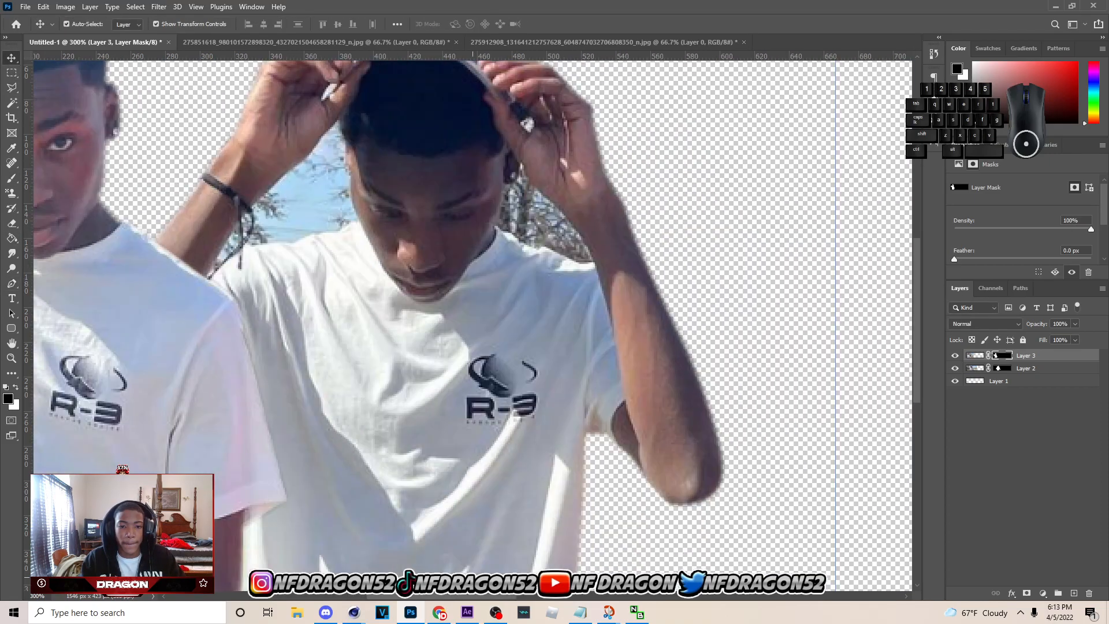
scroll(499, 498, "up", 3)
key("p")
left_click(975, 367)
left_click(494, 356)
left_click(501, 334)
left_click(507, 315)
left_click(515, 310)
left_click(518, 305)
left_click(522, 291)
left_click(526, 307)
left_click(550, 328)
left_click(571, 349)
left_click(586, 374)
left_click(593, 392)
Close the path along the shirt's shoulder back to the collar, around the tree branches.
left_click_drag(584, 393, 553, 383)
key("ctrl+z")
left_click(550, 380)
left_click(539, 377)
left_click(529, 376)
left_click(520, 372)
left_click(509, 363)
left_click(494, 356)
Convert the path to a selection, fill it with black on Layer 2's mask to hide the branches, and deselect.
right_click(527, 351)
left_click(563, 139)
key("Return")
key("l")
right_click(495, 219)
left_click(670, 293)
left_click(1002, 368)
key("h")
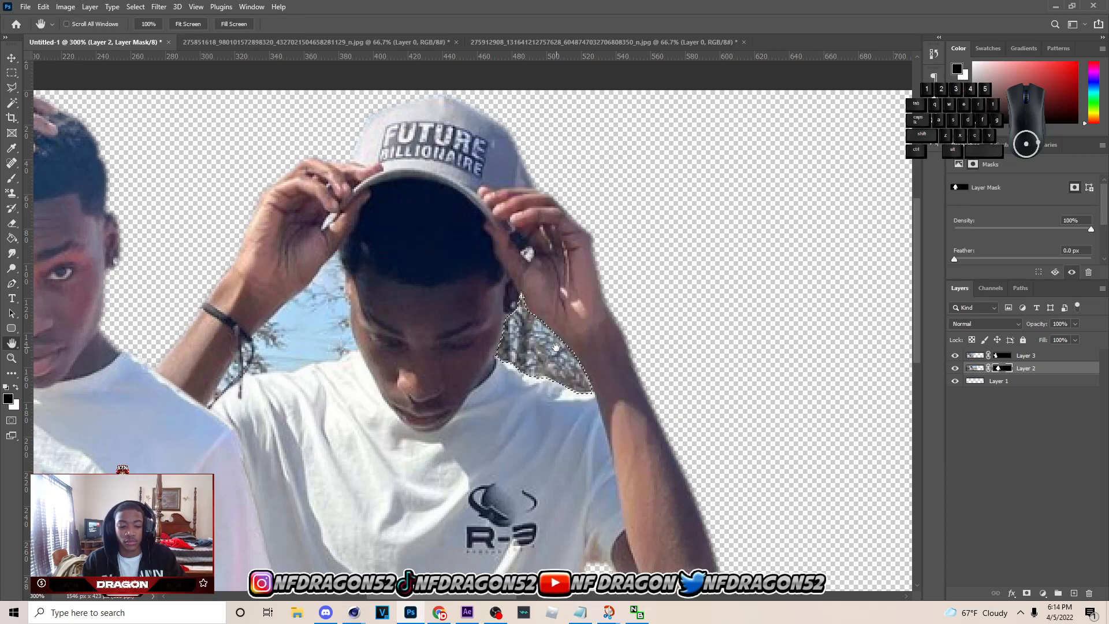
key("alt+BackSpace")
key("l")
key("ctrl+d")
Start a pen path at the collar and trace up the cheek and hairline to the hand wearing the bracelet.
key("o")
key("p")
left_click(361, 352)
left_click(353, 338)
left_click(351, 309)
left_click(345, 269)
left_click(339, 249)
Continue the path down the inner forearm to the bracelet and close it along the shoulder back to the collar.
left_click(321, 269)
left_click(297, 296)
left_click(283, 304)
left_click(254, 335)
left_click(248, 374)
left_click(267, 373)
left_click(287, 372)
left_click(306, 365)
left_click(334, 361)
left_click(361, 352)
Make a selection from the path and fill it with black on Layer 2's mask to hide the sky.
right_click(338, 342)
left_click(376, 389)
key("Return")
key("alt+BackSpace")
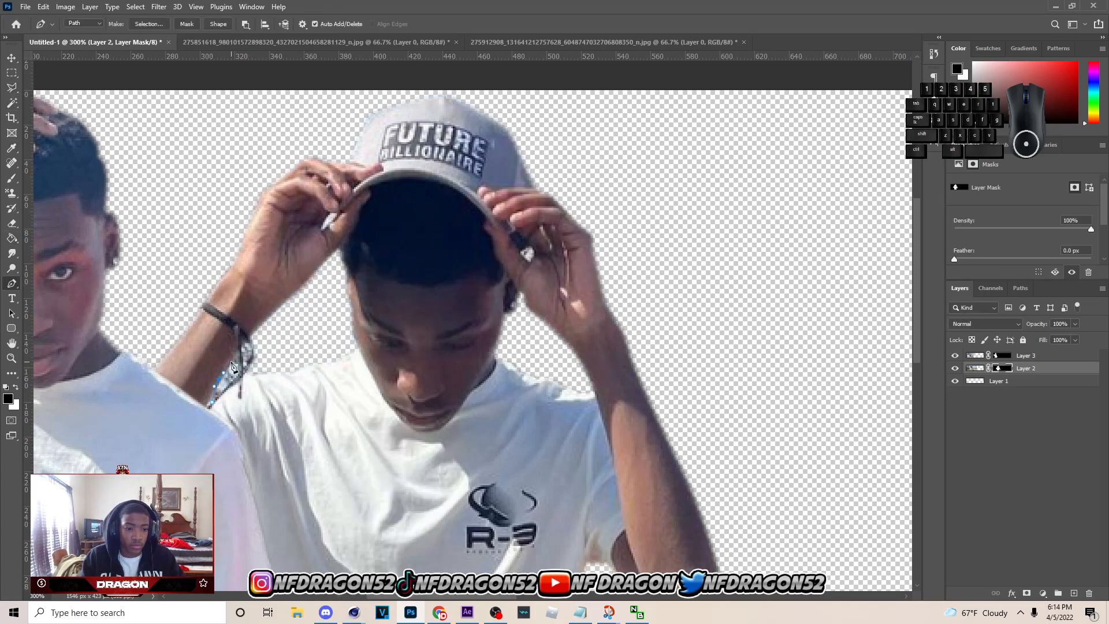
Mask out the leftover background patch between the bracelet's strand, the arm and the shirt shoulder on Layer 2.
left_click(212, 403)
right_click(221, 383)
left_click(260, 170)
left_click(588, 171)
key("w")
right_click(260, 251)
left_click(229, 375)
key("g")
left_click(229, 374)
left_click(9, 76)
left_click(248, 368)
key("b")
key("Caps_Lock")
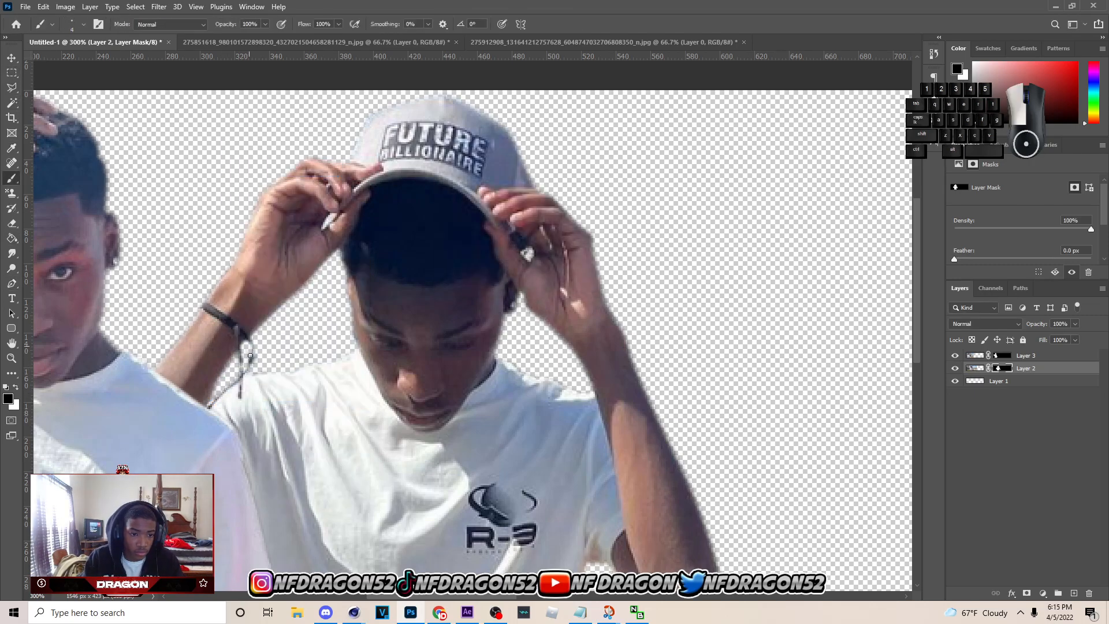
Try shifting a cutout slightly within the banner, and undo the move.
key("ctrl+minus")
key("ctrl+minus")
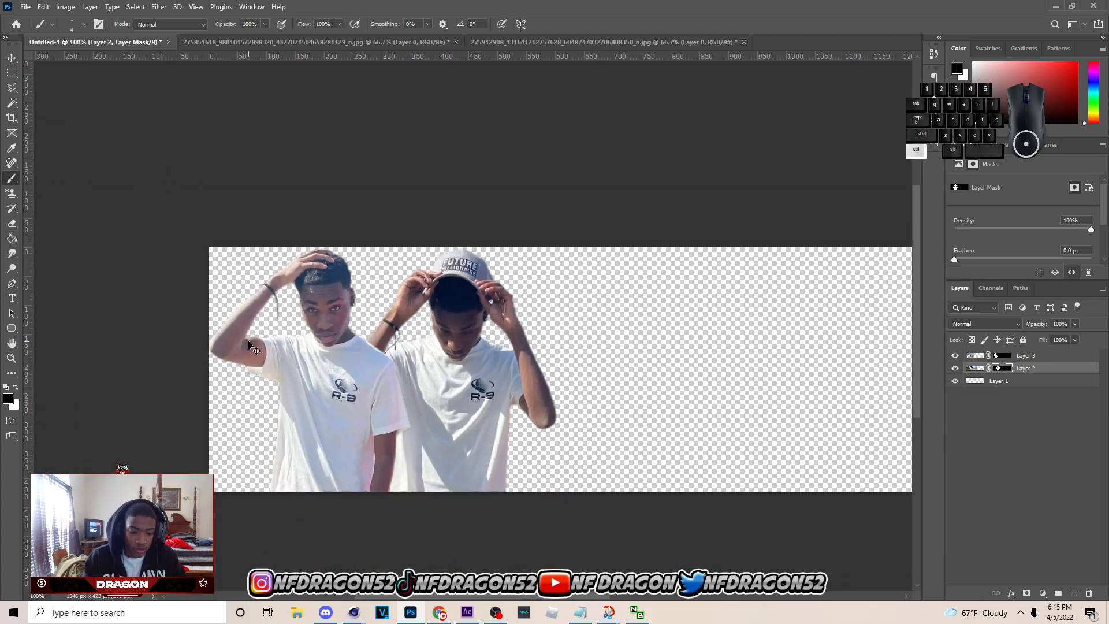
key("ctrl+minus")
left_click(9, 58)
left_click_drag(352, 312, 370, 315)
key("ctrl+z")
left_click(633, 180)
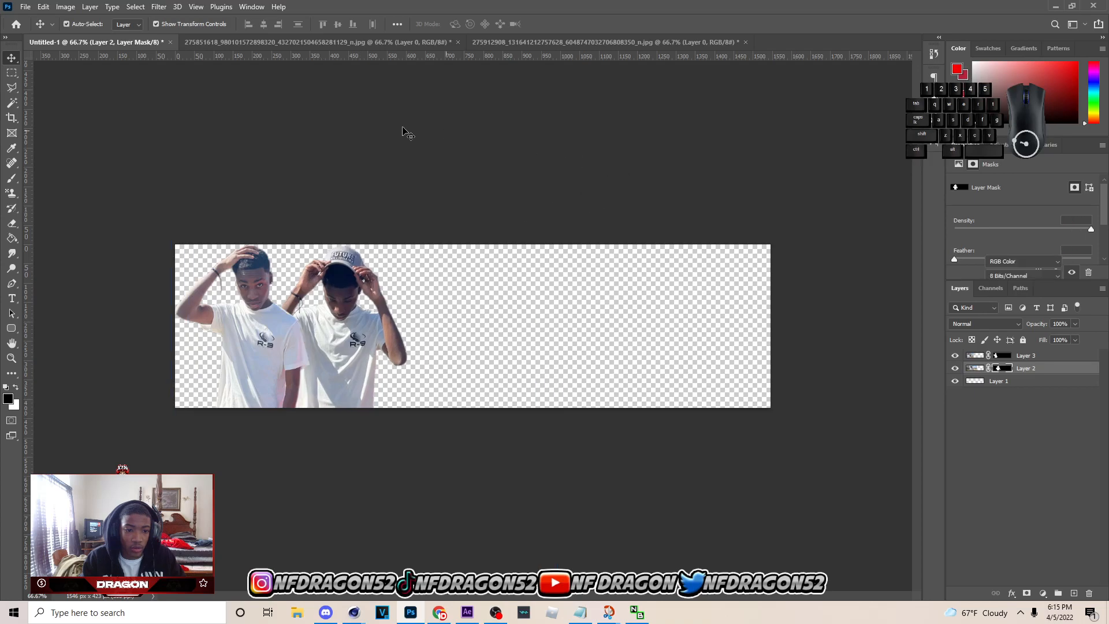
Copy the photo of the man standing beside the red car and paste it into the banner document as a new layer.
left_click(529, 43)
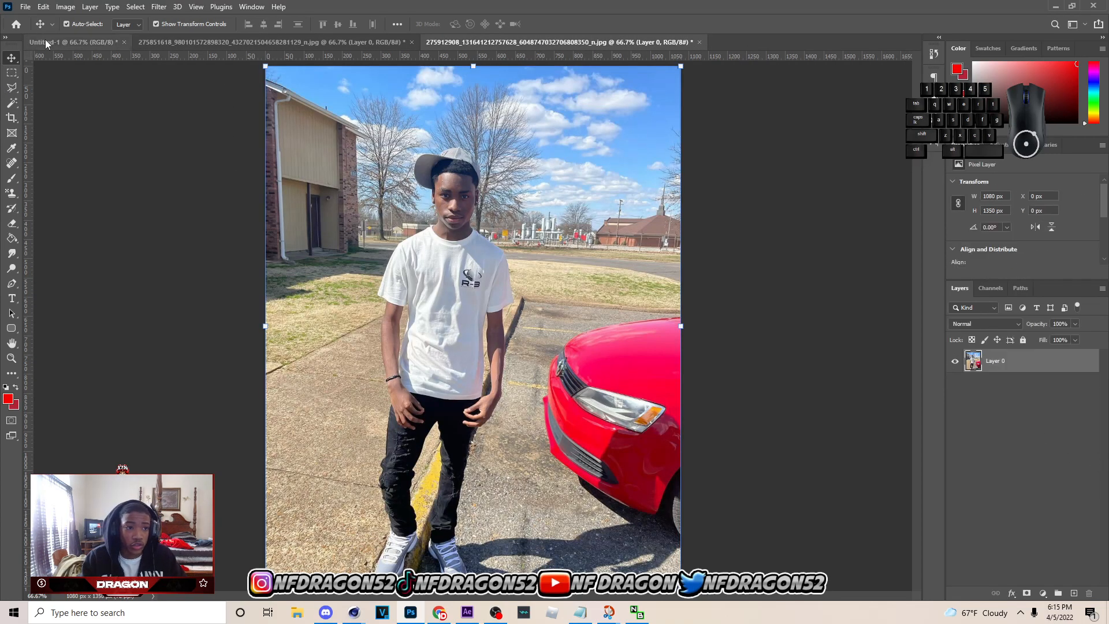
left_click(61, 42)
key("ctrl+v")
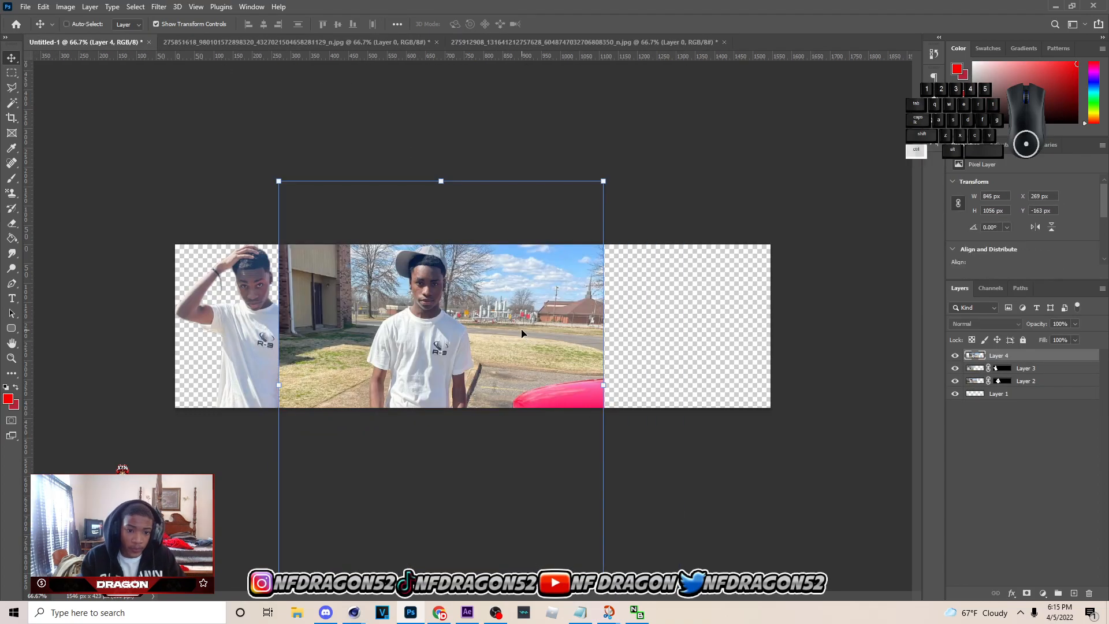
Start a pen path on Layer 4 at the banner's lower edge and trace up the shirt's side to the armpit.
scroll(522, 332, "up", 4)
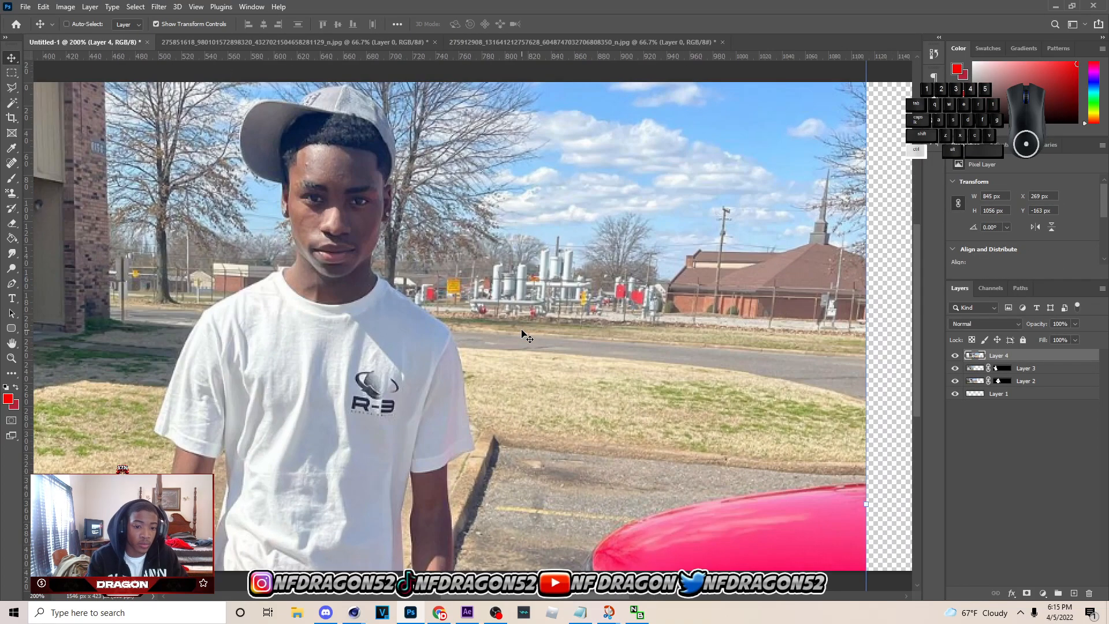
scroll(523, 335, "up", 1)
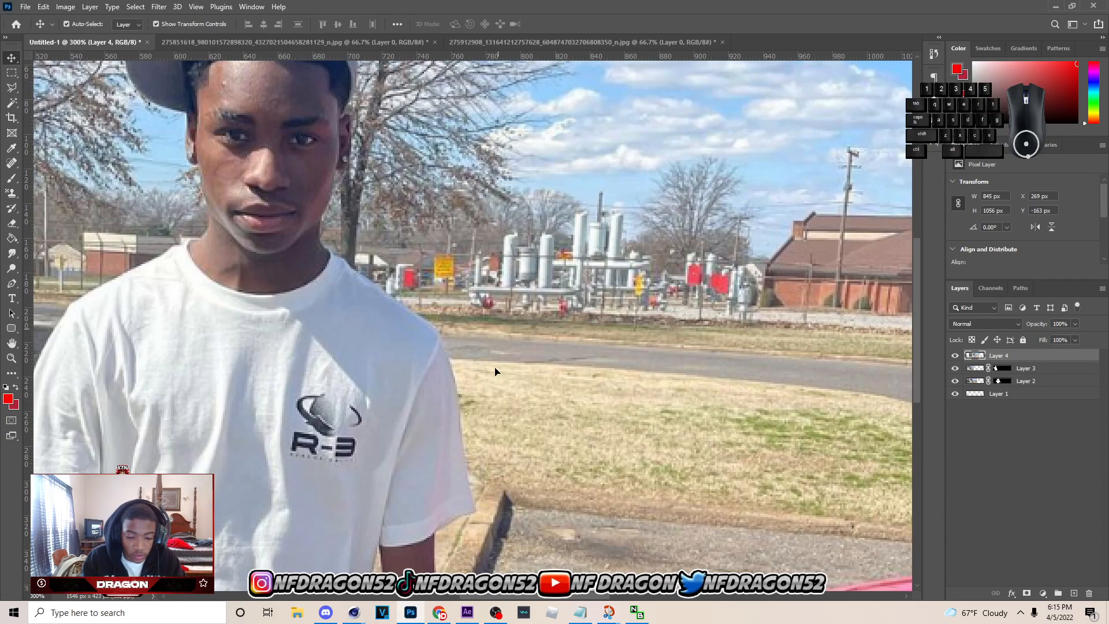
scroll(431, 441, "down", 3)
key("p")
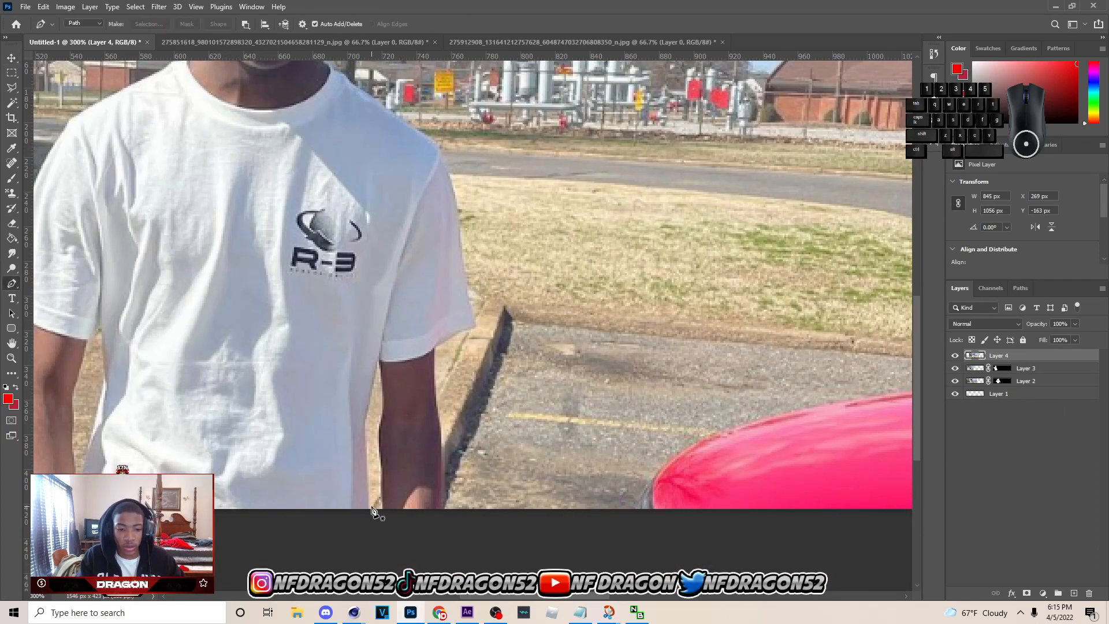
left_click(367, 511)
left_click_drag(367, 463, 363, 441)
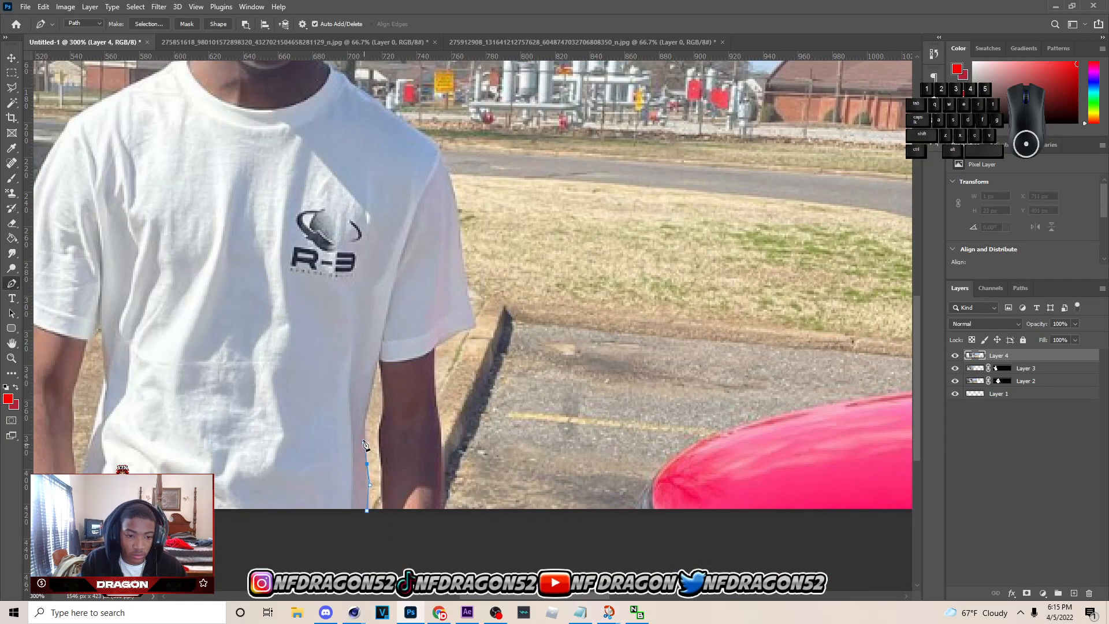
left_click(374, 374)
left_click(377, 358)
Continue the path down the inner edge of the arm nearest the red car.
left_click(381, 369)
left_click(384, 399)
left_click(382, 416)
left_click(381, 427)
left_click(379, 445)
left_click(380, 465)
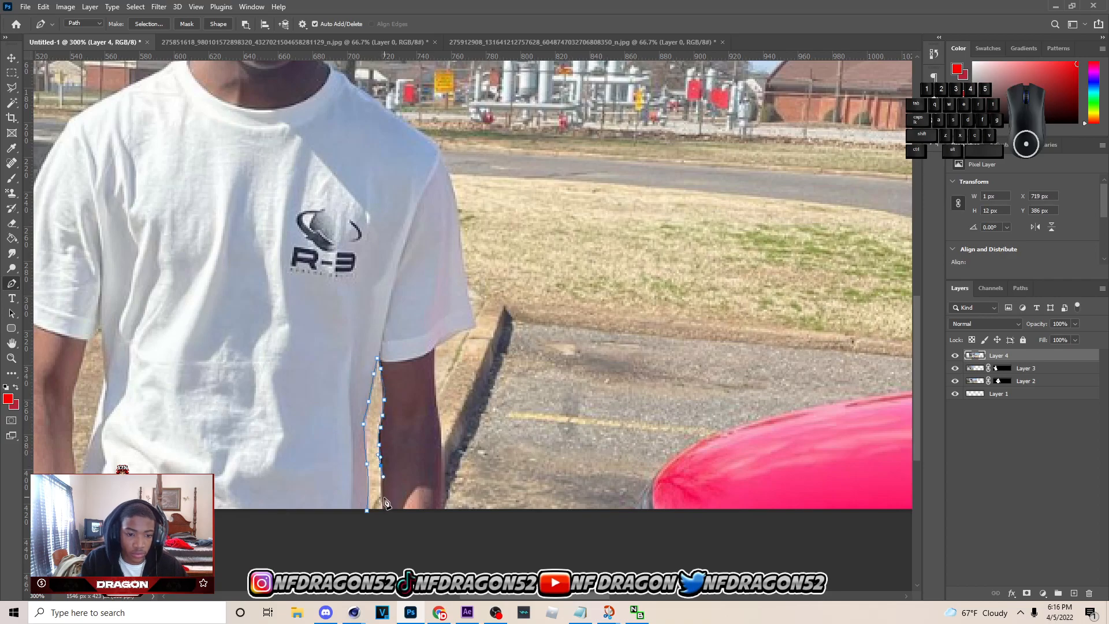
Carry the path around the arm's lower end, up its outer edge and along the sleeve hem to the outer corner.
left_click(441, 508)
left_click(436, 410)
left_click(432, 356)
left_click(432, 348)
left_click(460, 330)
left_click(475, 326)
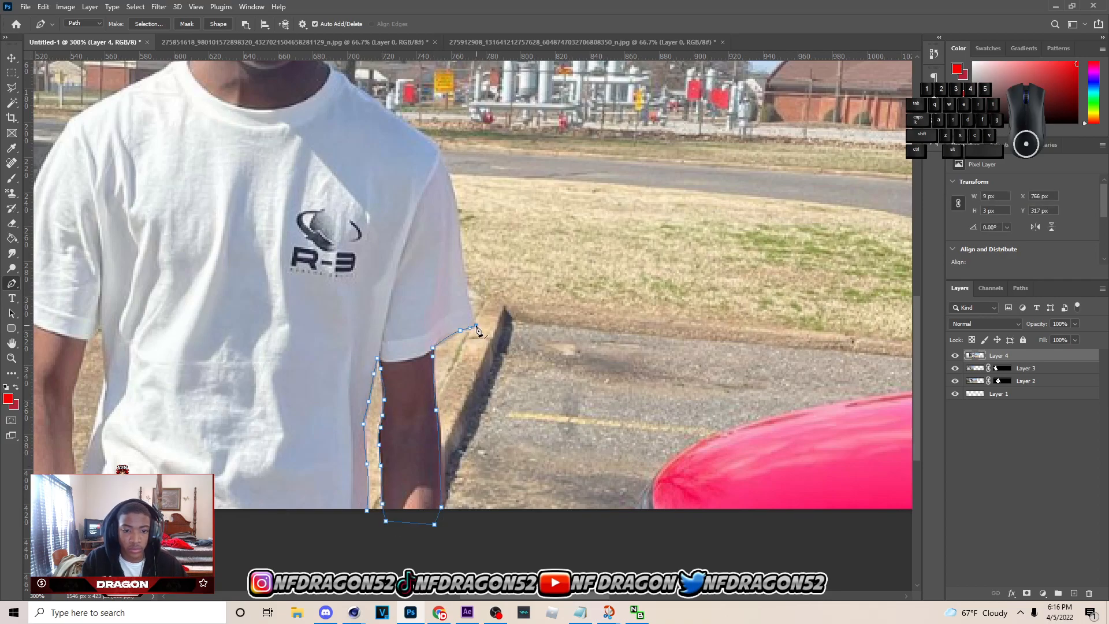
Trace the path up the sleeve's outer edge to the top of the shoulder.
scroll(476, 325, "up", 1)
left_click_drag(462, 316, 459, 295)
scroll(459, 297, "up", 1)
left_click(458, 315)
left_click(447, 265)
left_click(439, 245)
left_click(438, 236)
Extend the path along the shoulder to the collar and up the side of the neck to the jaw.
left_click(393, 205)
left_click(357, 180)
left_click(341, 164)
left_click(331, 163)
left_click(321, 154)
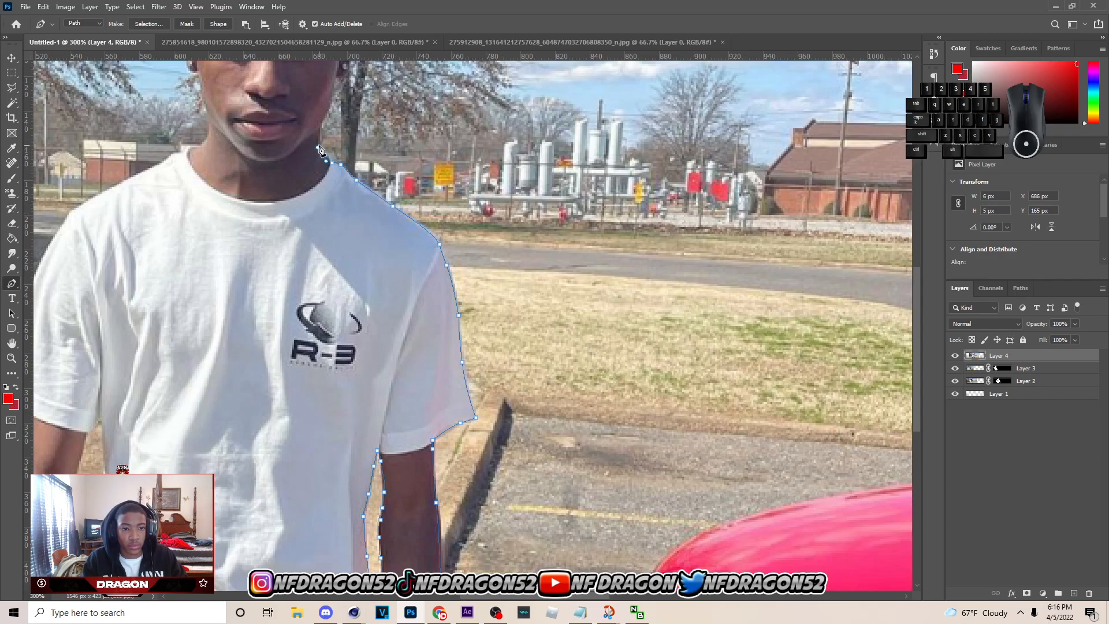
left_click(319, 140)
left_click(320, 126)
Trace the path around the ear and up to the hair below the cap.
scroll(333, 163, "up", 1)
left_click(342, 132)
left_click(349, 118)
left_click(351, 93)
left_click(349, 78)
scroll(350, 81, "up", 1)
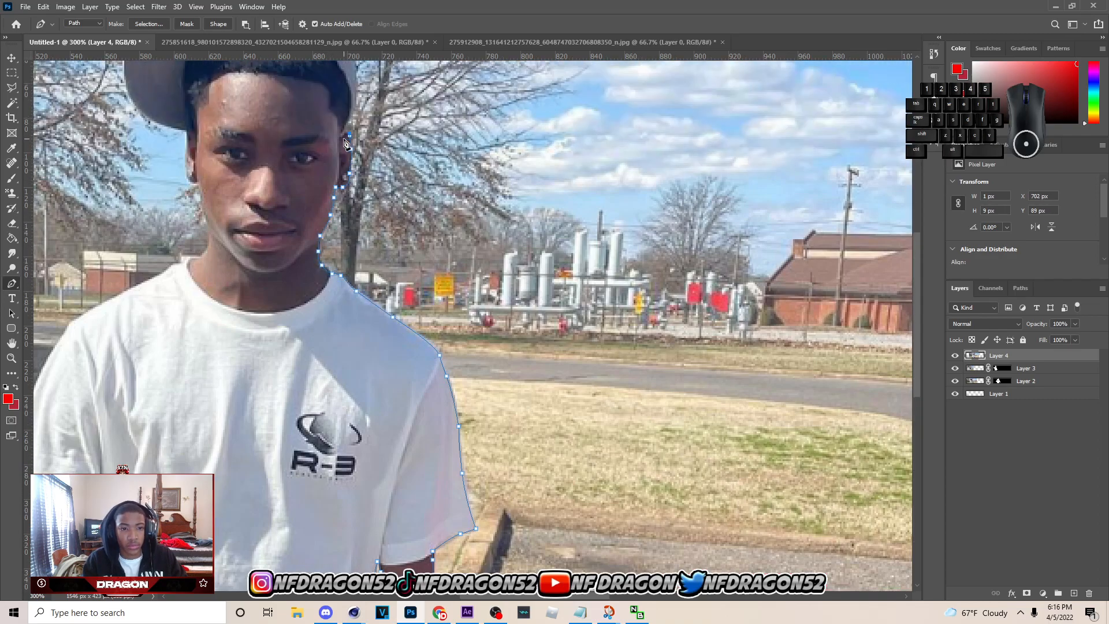
left_click(342, 138)
left_click_drag(344, 129, 348, 119)
Continue the path over the cap's crown and around its brim, ending where the brim meets the hair.
scroll(350, 119, "up", 1)
scroll(353, 128, "up", 1)
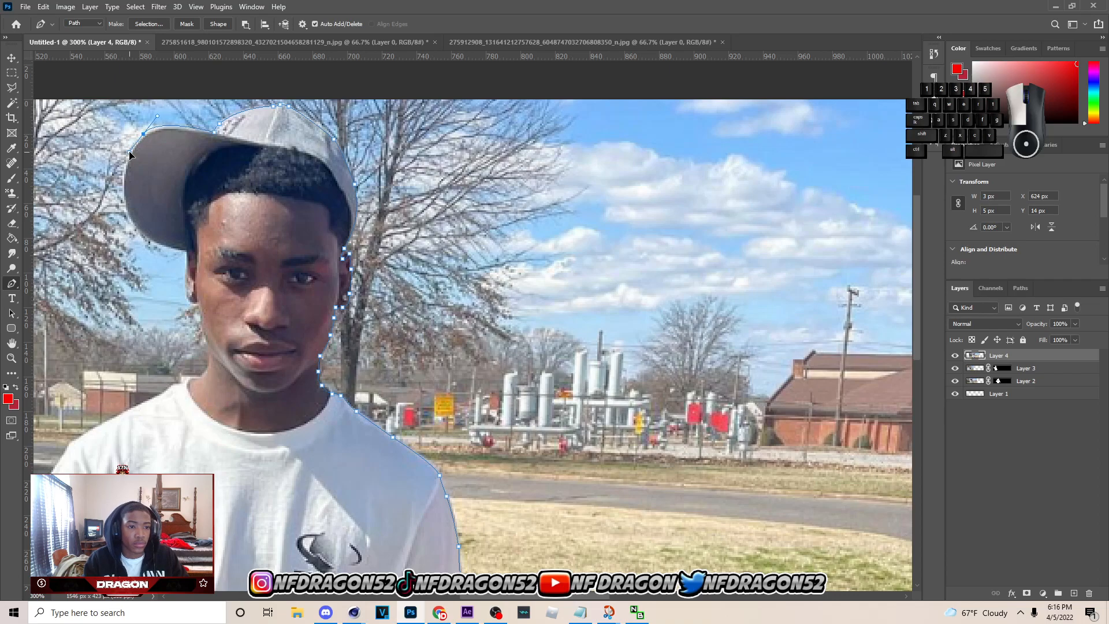
left_click(128, 212, "alt")
left_click_drag(128, 212, 193, 342)
left_click(160, 245)
left_click(186, 252)
Trace the path down the neck beside the jaw to the collar and onto the start of the shoulder.
scroll(202, 309, "down", 1)
left_click(209, 328)
left_click(182, 347)
left_click(176, 348)
left_click(168, 353)
left_click(165, 356)
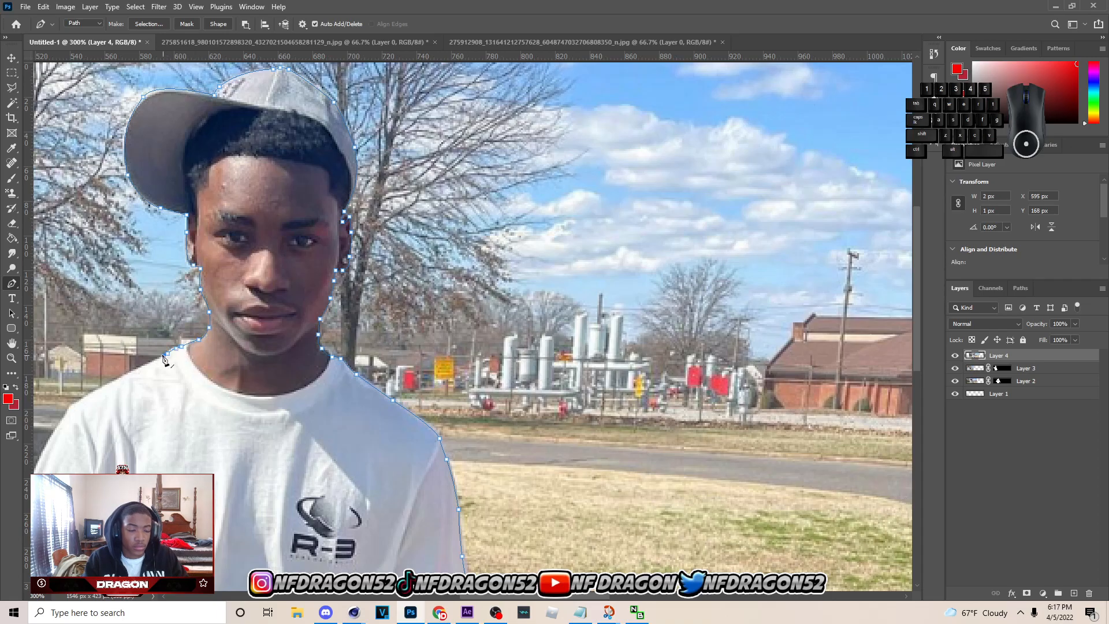
Extend the path along the shoulder and down the sleeve's outer edge to the sleeve hem.
scroll(164, 356, "down", 2)
scroll(165, 356, "left", 5)
scroll(399, 284, "down", 1)
left_click_drag(399, 284, 389, 292)
scroll(364, 340, "down", 2)
left_click(331, 353)
left_click(309, 417)
Trace the path down the forearm's outer edge and run it below the canvas under the shirt.
scroll(344, 446, "down", 2)
left_click_drag(334, 430, 321, 461)
left_click(324, 514)
left_click(325, 526)
left_click(358, 536)
left_click(658, 556)
Convert the body path into a selection and add a layer mask from it to Layer 4.
right_click(688, 431)
left_click(727, 223)
key("Return")
key("l")
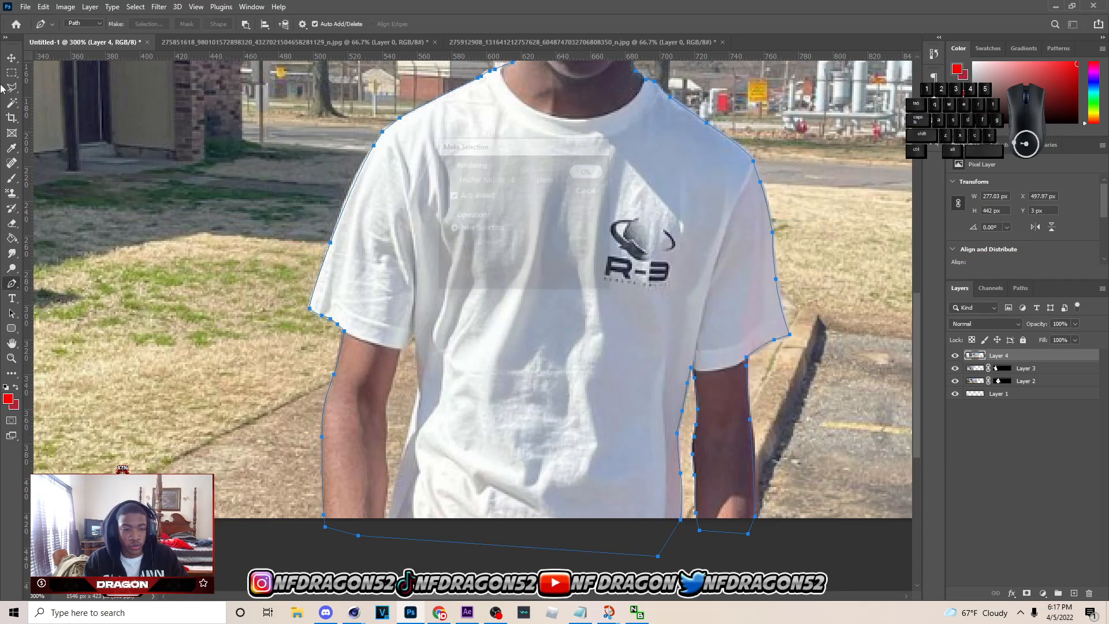
right_click(635, 243)
left_click(661, 247)
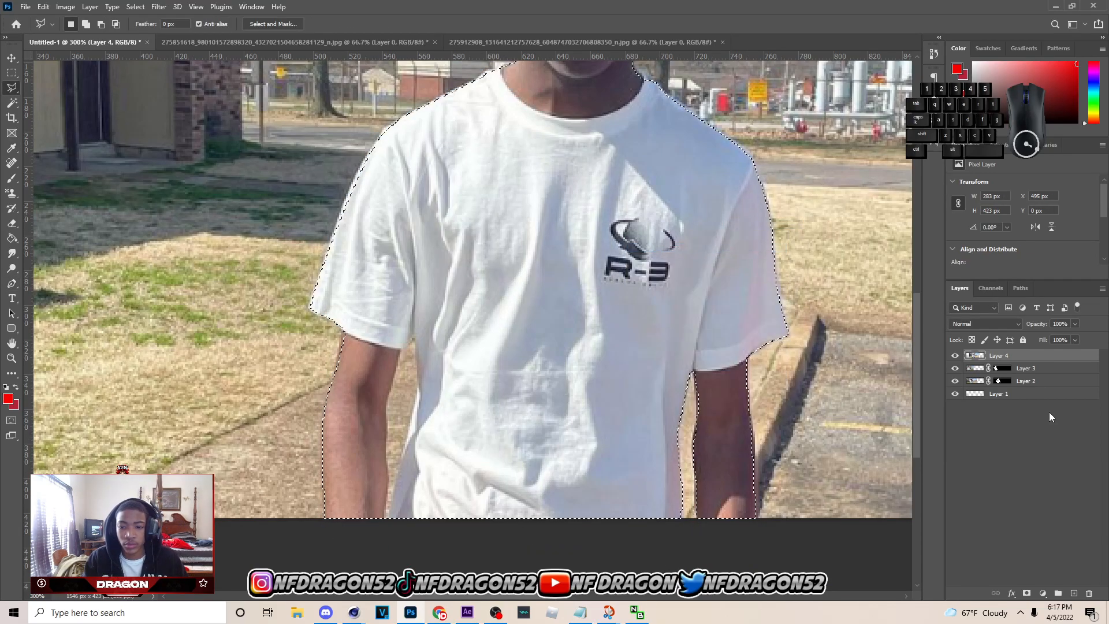
left_click(1026, 592)
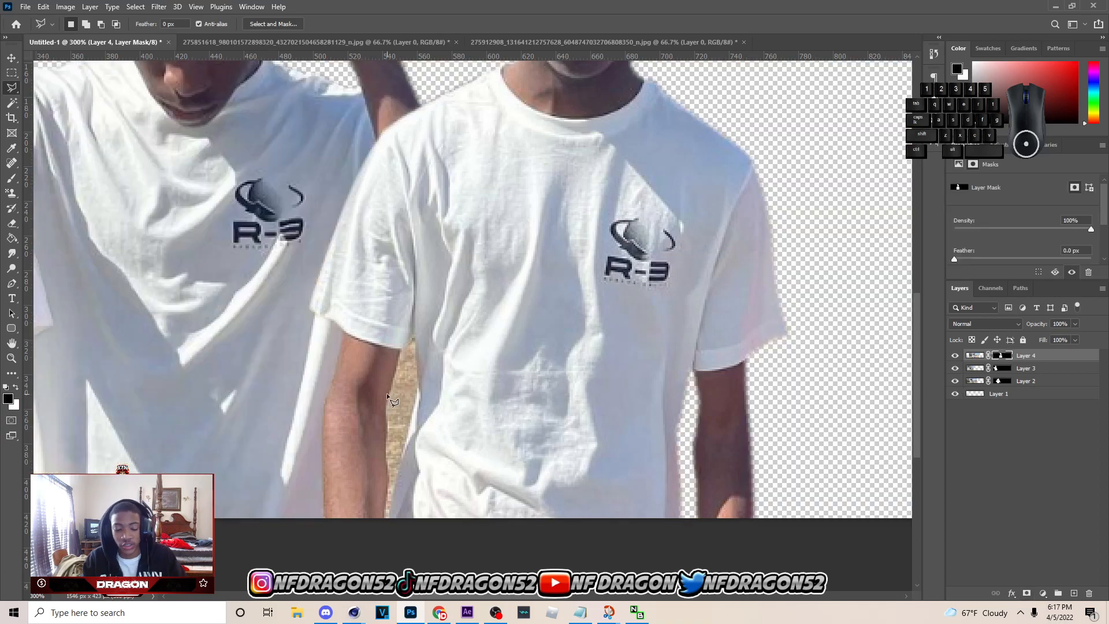
Start a pen path at the canvas bottom and trace up the forearm's inner edge to the gap's top beneath the sleeve.
key("b")
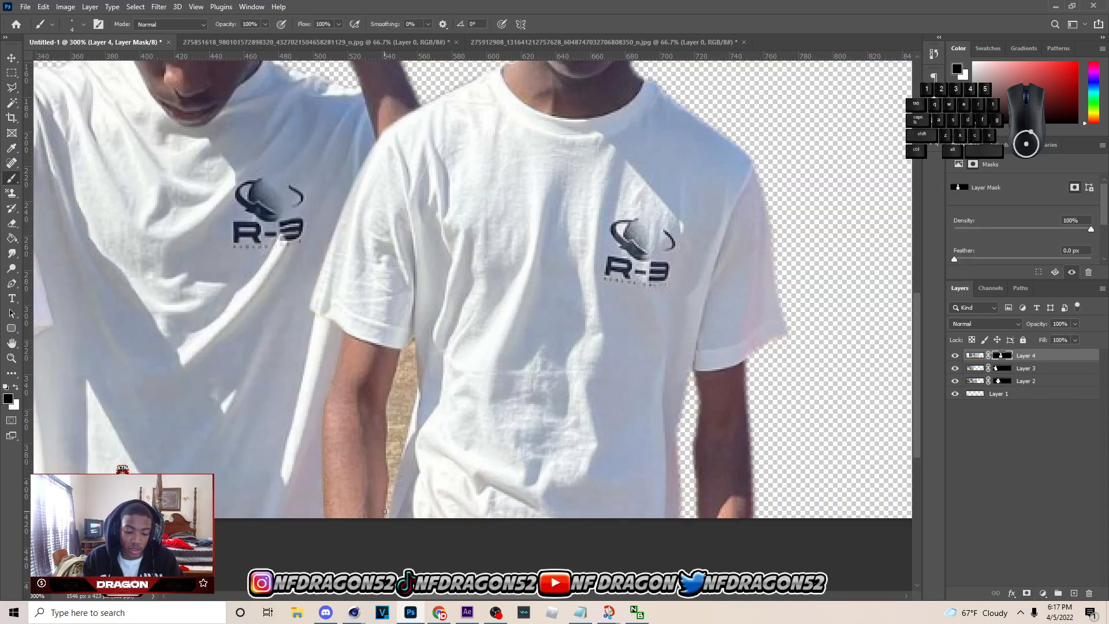
key("p")
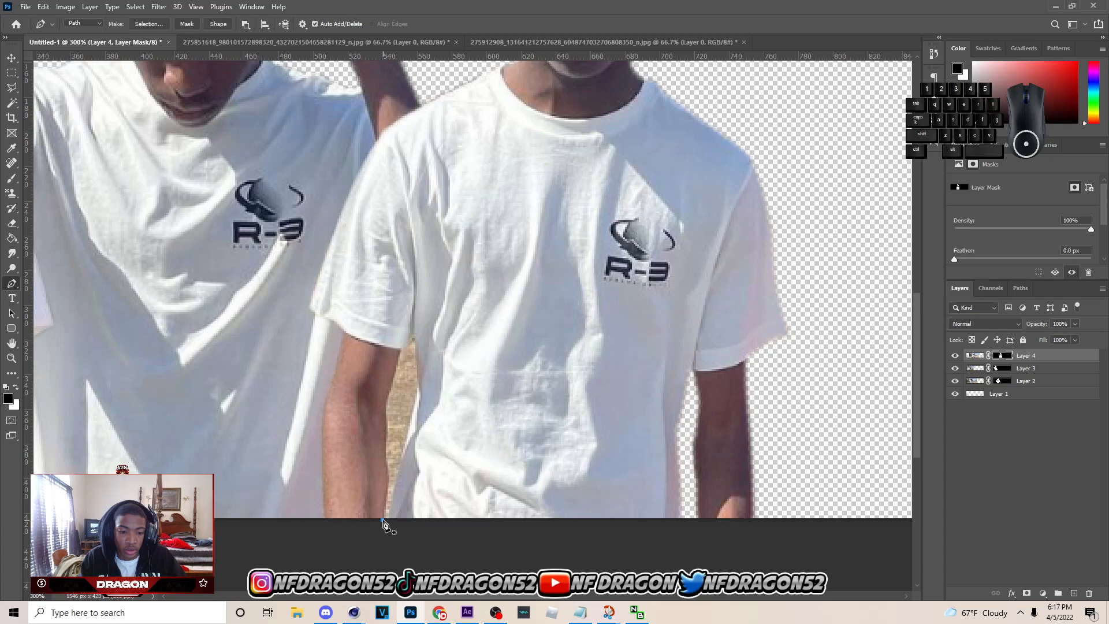
left_click(387, 467)
left_click(386, 414)
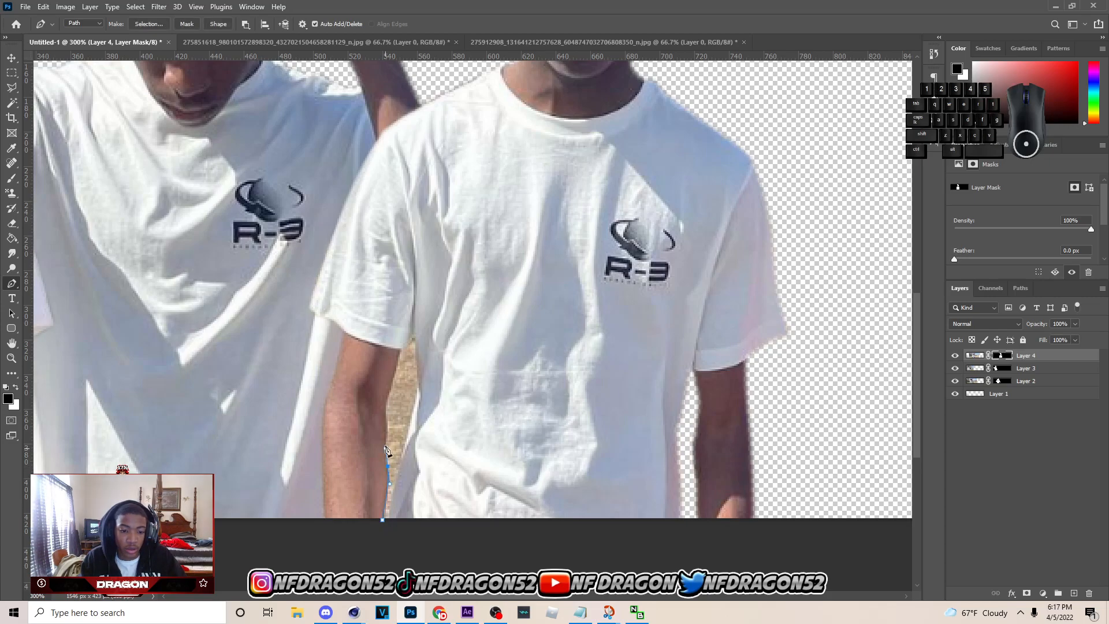
left_click(386, 398)
left_click(398, 361)
left_click(405, 346)
left_click(414, 334)
Trace the path down the shirt's side edge and close it around the leftover grass gap.
left_click(415, 350)
left_click(415, 364)
left_click(419, 386)
left_click(413, 412)
left_click(403, 454)
left_click(394, 489)
left_click(389, 522)
left_click(383, 520)
Turn the gap path into a selection, fill it with black on Layer 4's mask, and deselect.
right_click(404, 439)
left_click(439, 213)
left_click(583, 173)
key("l")
right_click(524, 266)
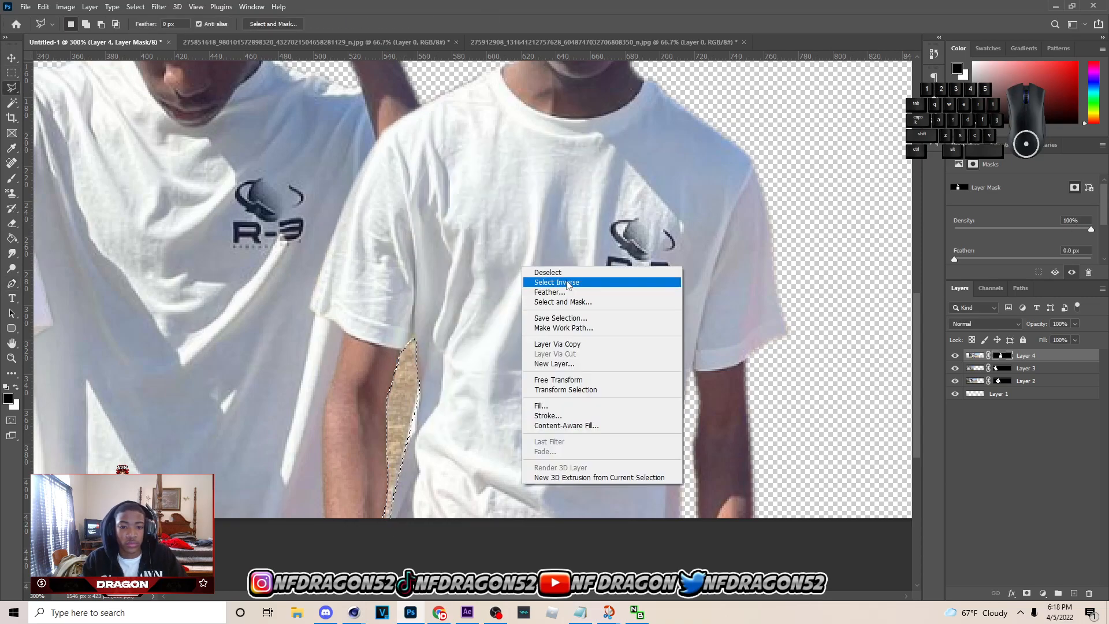
key("g")
left_click(411, 416)
key("ctrl+d")
Shift the three cutouts slightly sideways to adjust their spacing across the banner.
key("v")
key("ctrl+minus")
key("ctrl+minus")
left_click_drag(477, 308, 495, 308)
left_click_drag(388, 306, 397, 306)
left_click_drag(274, 312, 281, 312)
left_click_drag(393, 303, 396, 303)
left_click_drag(500, 310, 508, 309)
Fine-tune the lineup, moving the Layer 4 cutout closer to the middle figure so the two overlap slightly.
key("ctrl+minus")
key("ctrl+t")
key("Return")
left_click(272, 318)
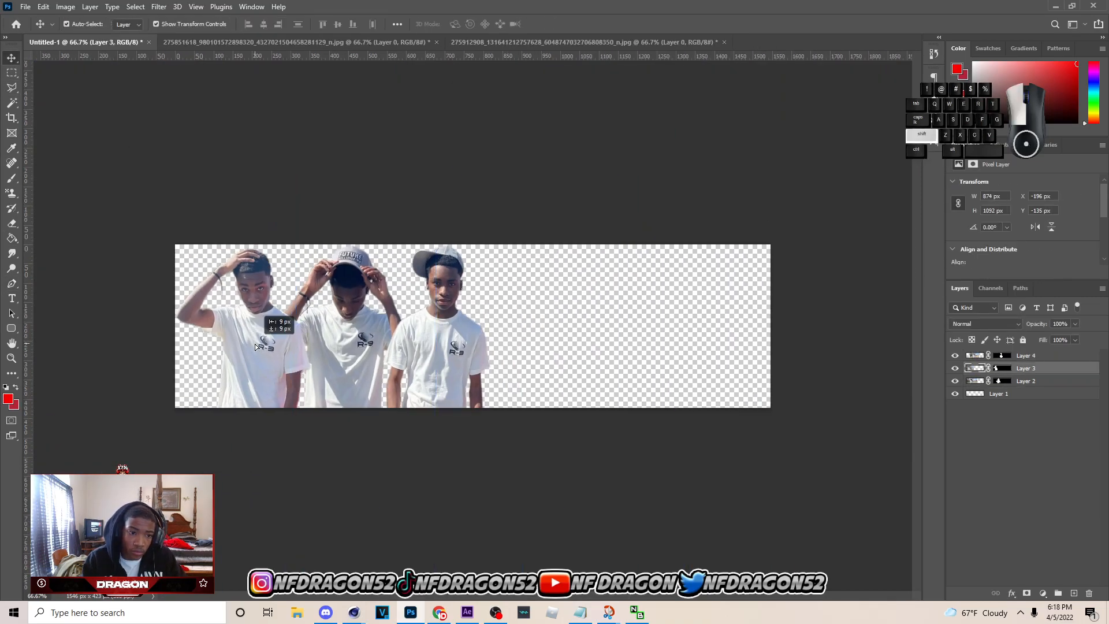
left_click_drag(337, 348, 341, 348)
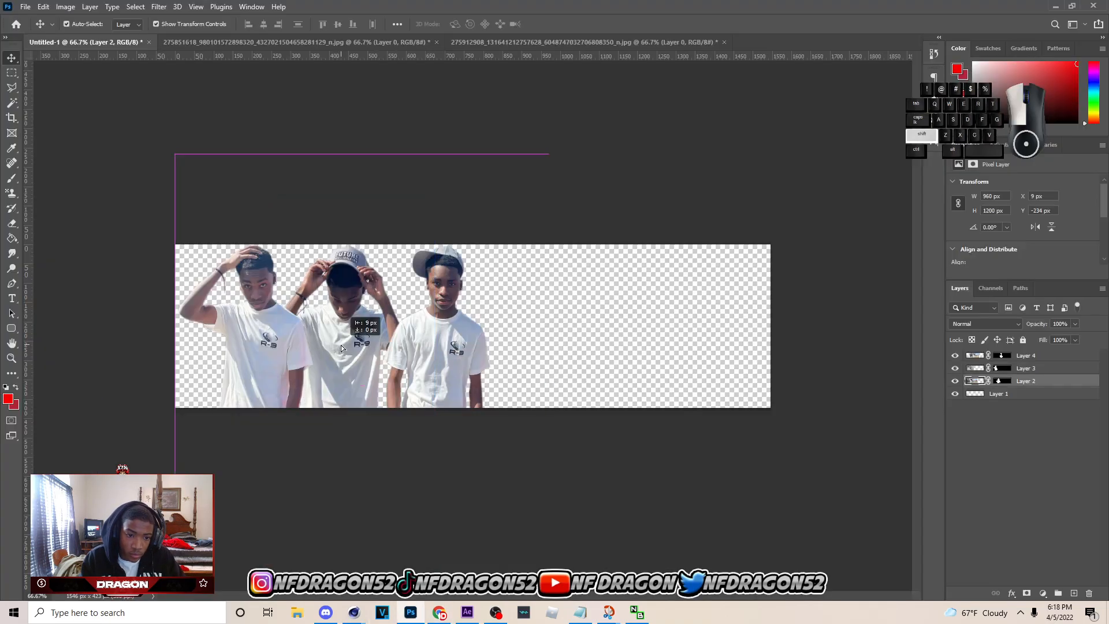
left_click_drag(439, 329, 426, 329)
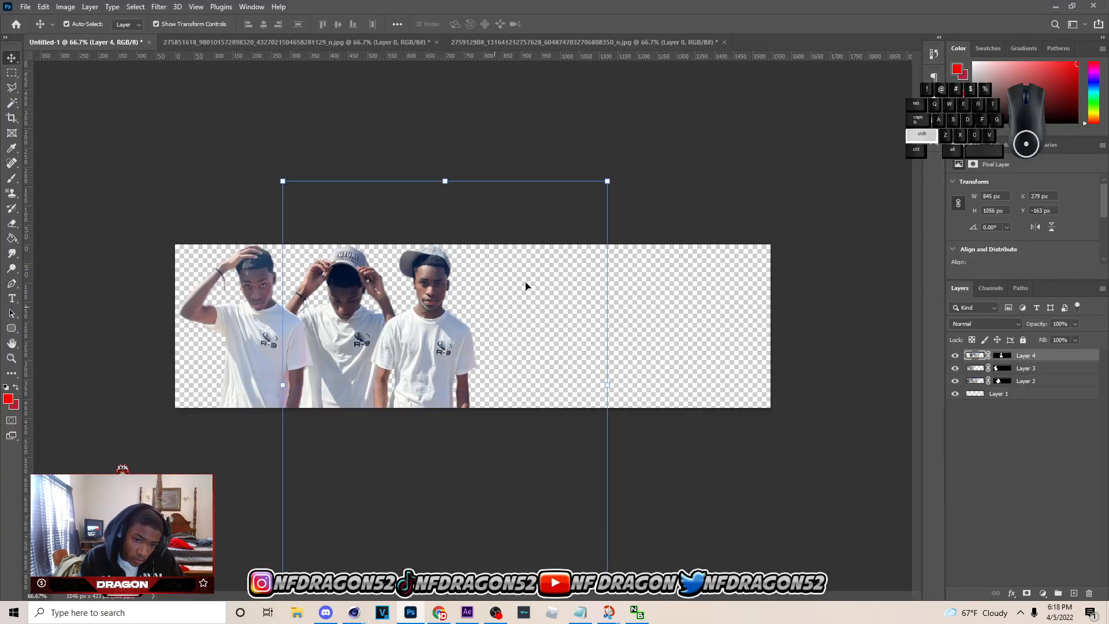
left_click(652, 191)
left_click(344, 314)
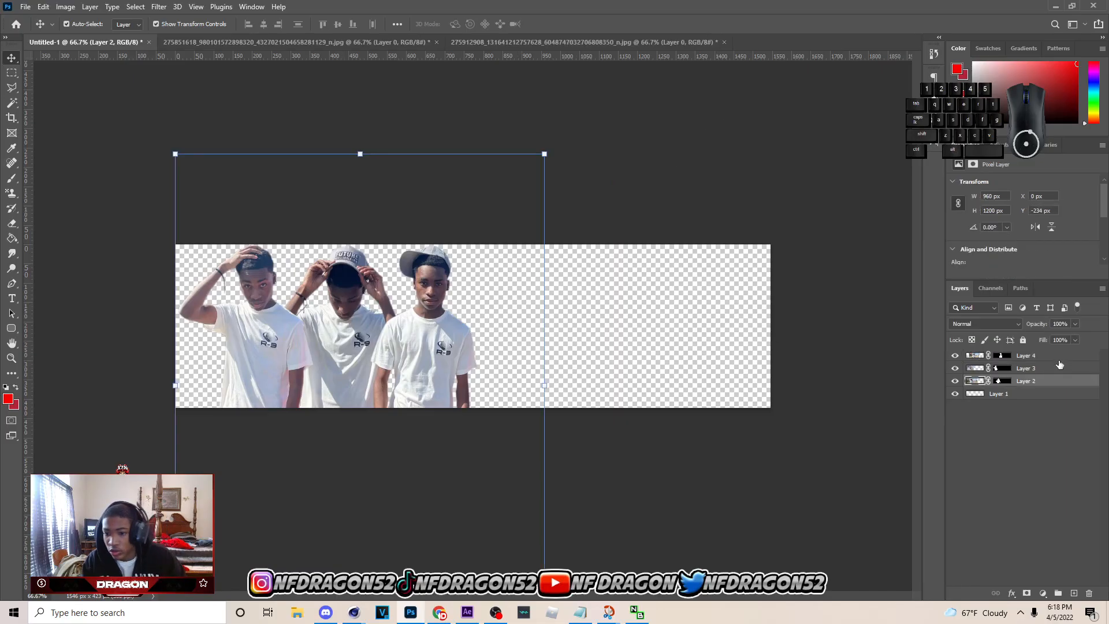
Add a Brightness/Contrast adjustment clipped to Layer 4 and set its brightness to 32.
left_click(1059, 357)
left_click(1050, 594)
left_click(1037, 428)
left_click(1022, 273)
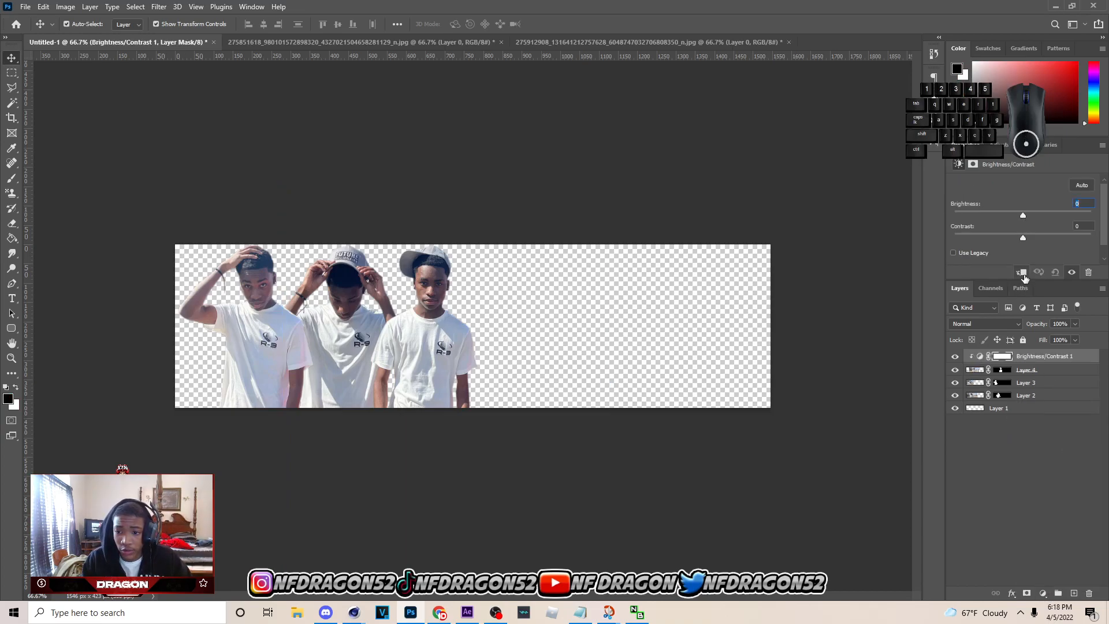
left_click_drag(1023, 220, 1037, 218)
Duplicate the Brightness/Contrast adjustment, place the copy above Layer 3, and clip it to that layer.
key("ctrl+j")
left_click_drag(1040, 356, 1050, 392)
right_click(1050, 392)
left_click(948, 339)
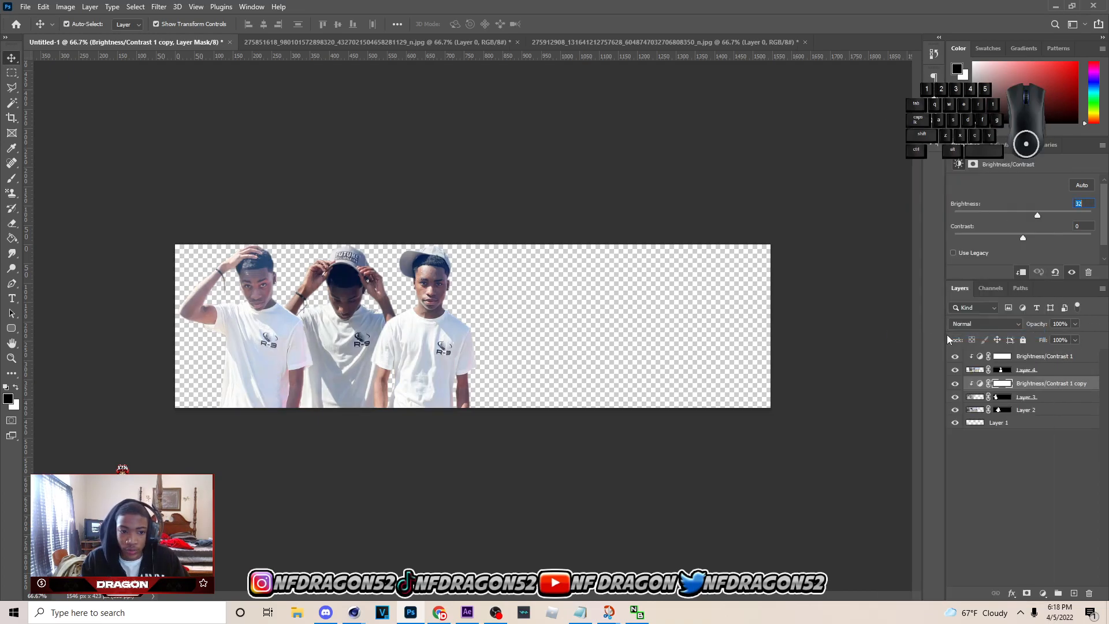
left_click_drag(1040, 218, 1035, 220)
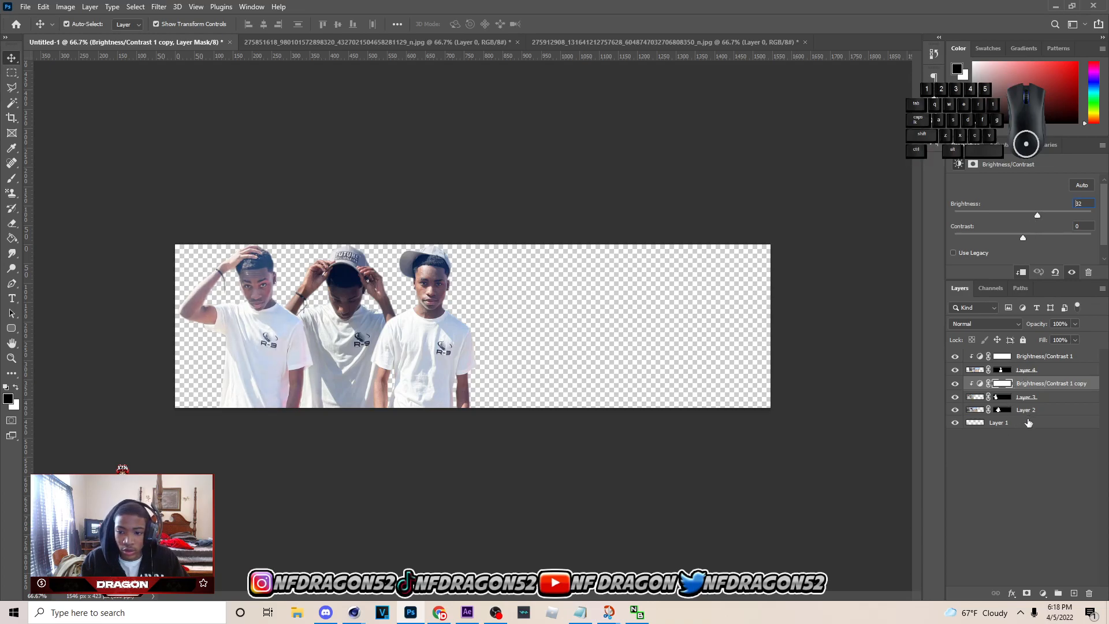
Duplicate the Brightness/Contrast adjustment again, place the copy above Layer 2, and clip it to that layer.
key("ctrl+j")
left_click_drag(1025, 383, 1028, 417)
right_click(1029, 411)
left_click(912, 333)
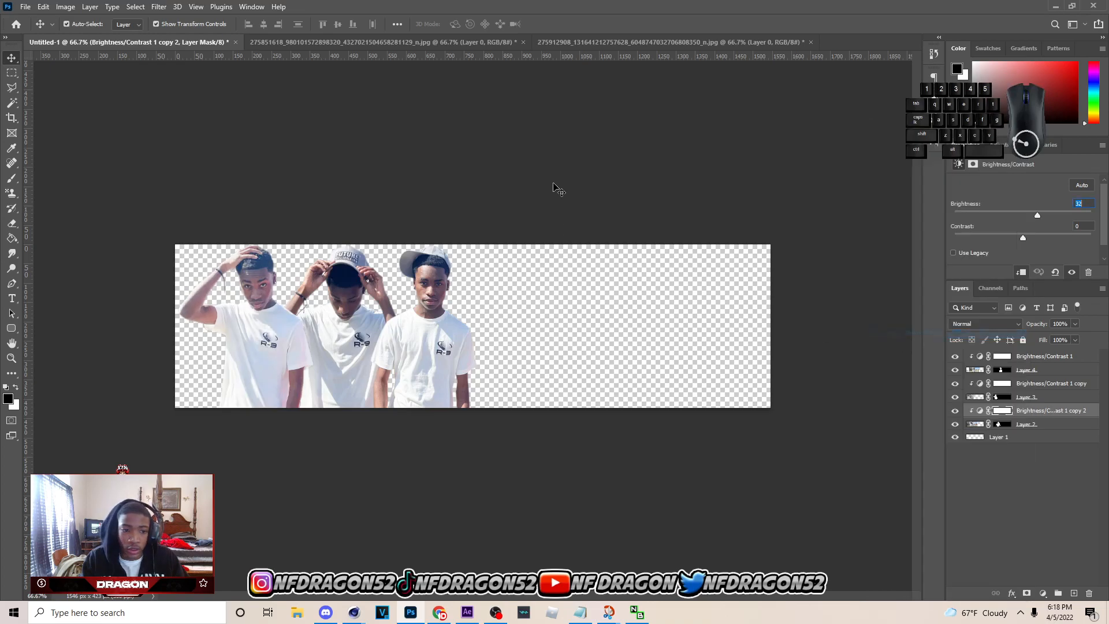
left_click(1063, 445)
left_click(1068, 411)
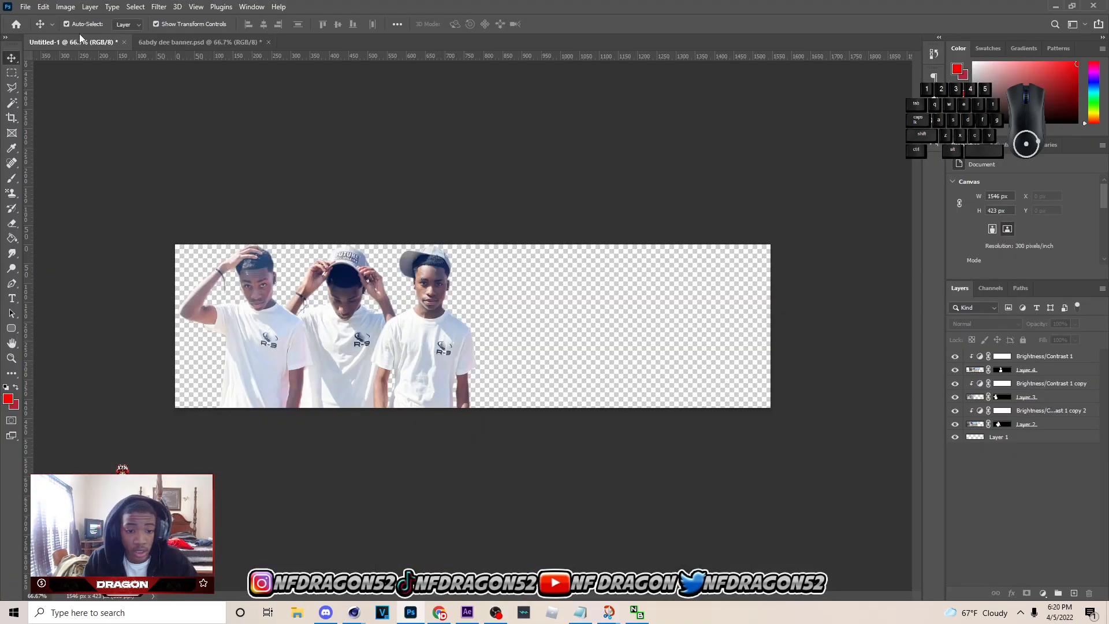
Open Genesis.psd, then collapse and hide its Ransom Letters group.
left_click(25, 7)
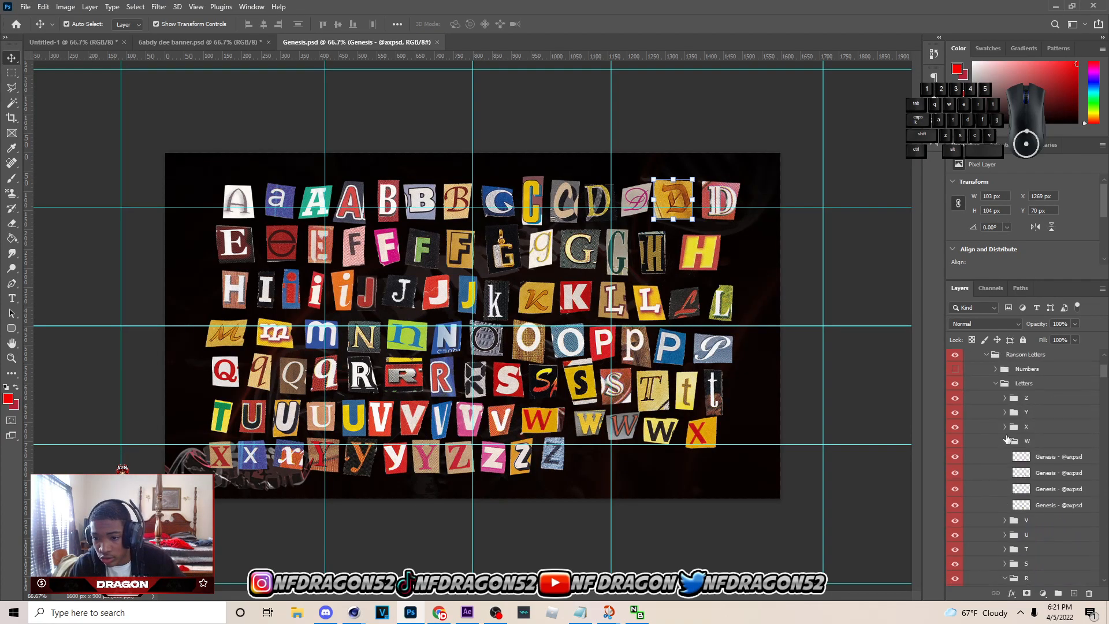
scroll(997, 460, "up", 1)
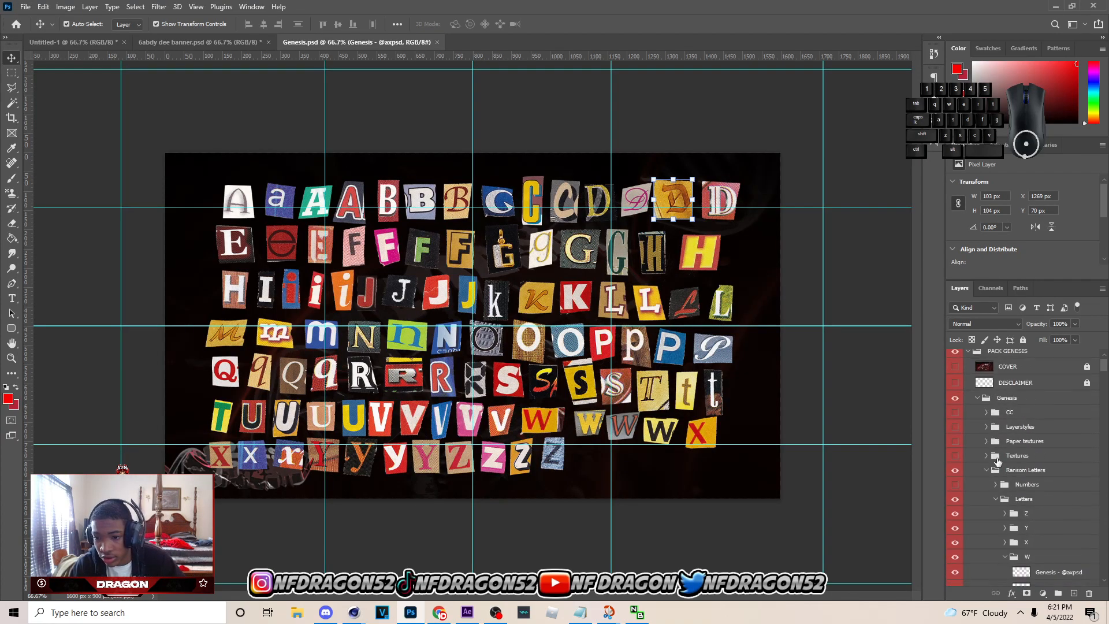
left_click(986, 471)
left_click(954, 470)
Show and expand the CC group, make colour preset 2 visible, and select it.
left_click(955, 412)
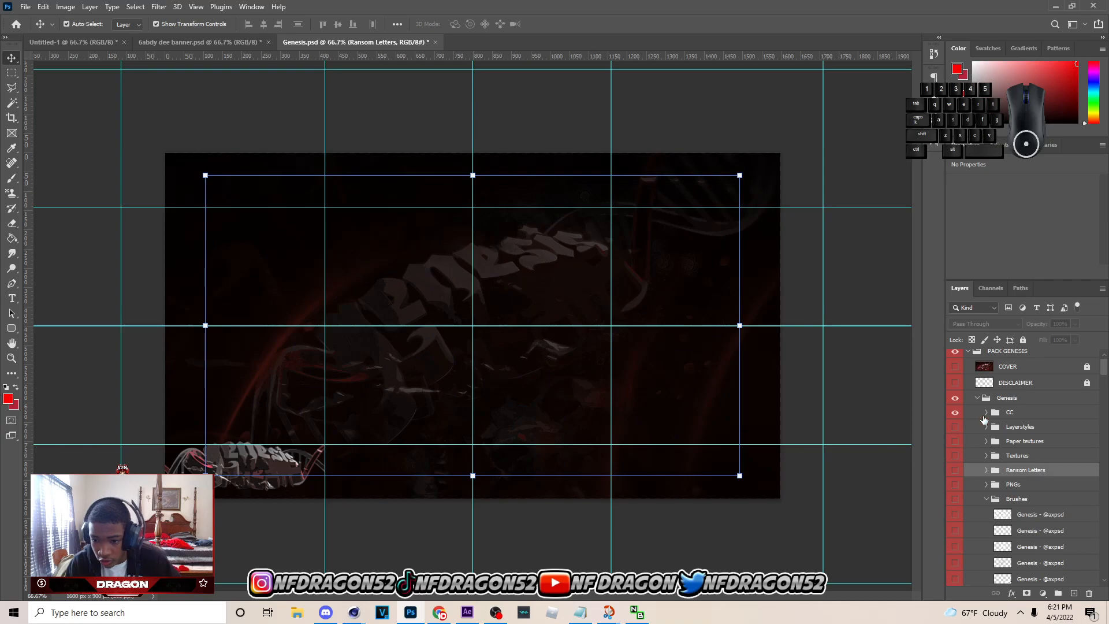
left_click(986, 413)
left_click(955, 442)
left_click(1020, 441)
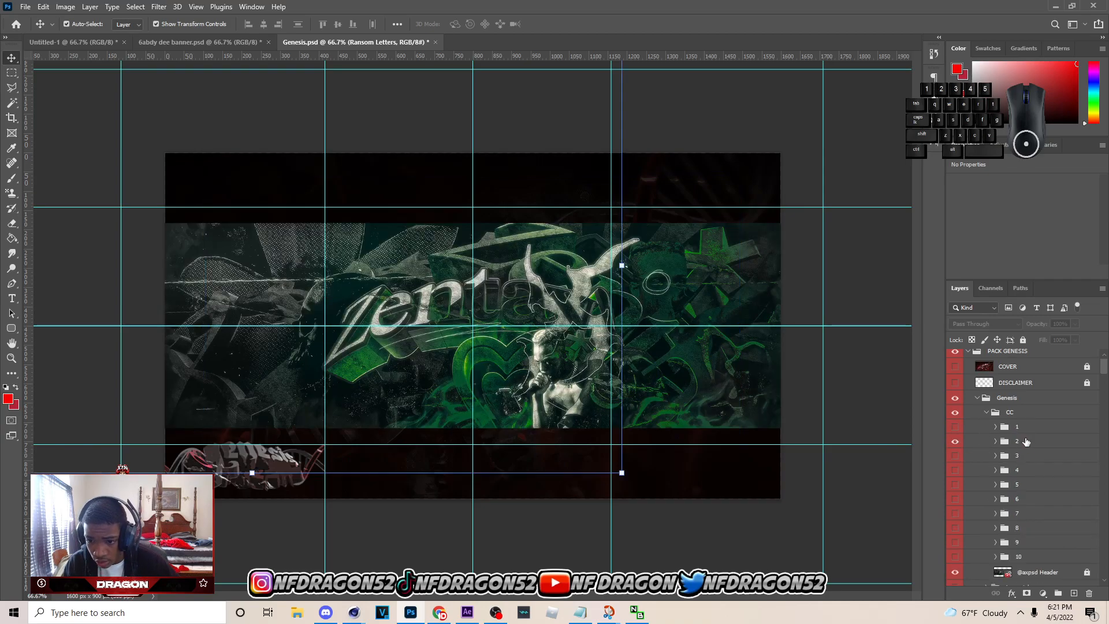
Return to the Untitled-1 banner, add a new layer at the top, and paste colour preset group 2 above it.
left_click(73, 42)
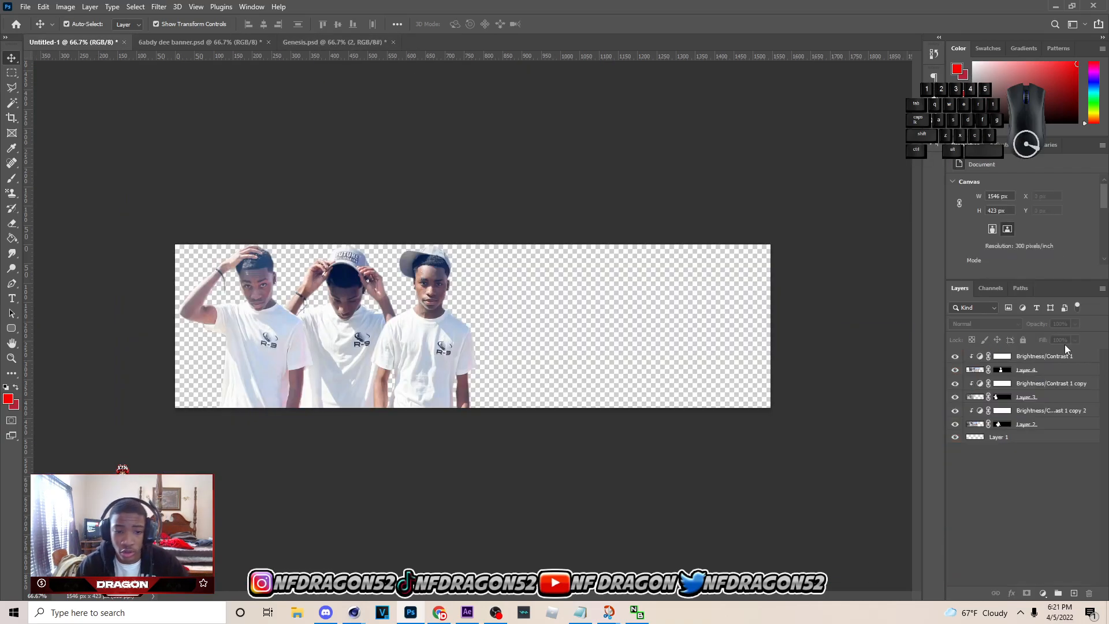
left_click(1030, 354)
left_click(1073, 593)
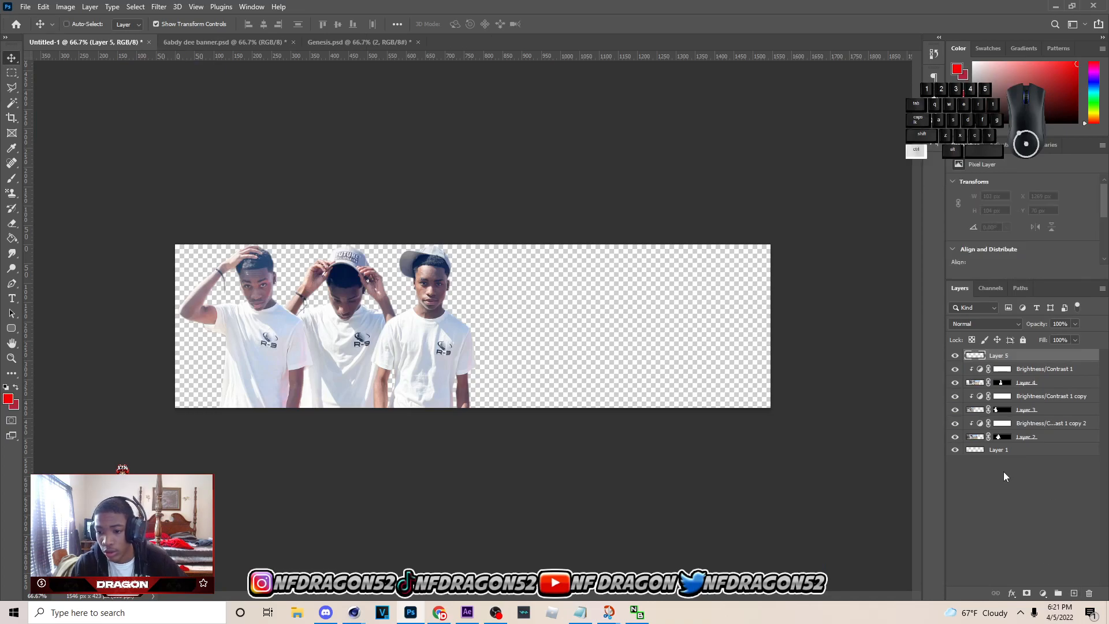
key("ctrl+v")
Hide the red Layer 6 and the Black & White 3 adjustment inside group 2.
left_click(968, 357)
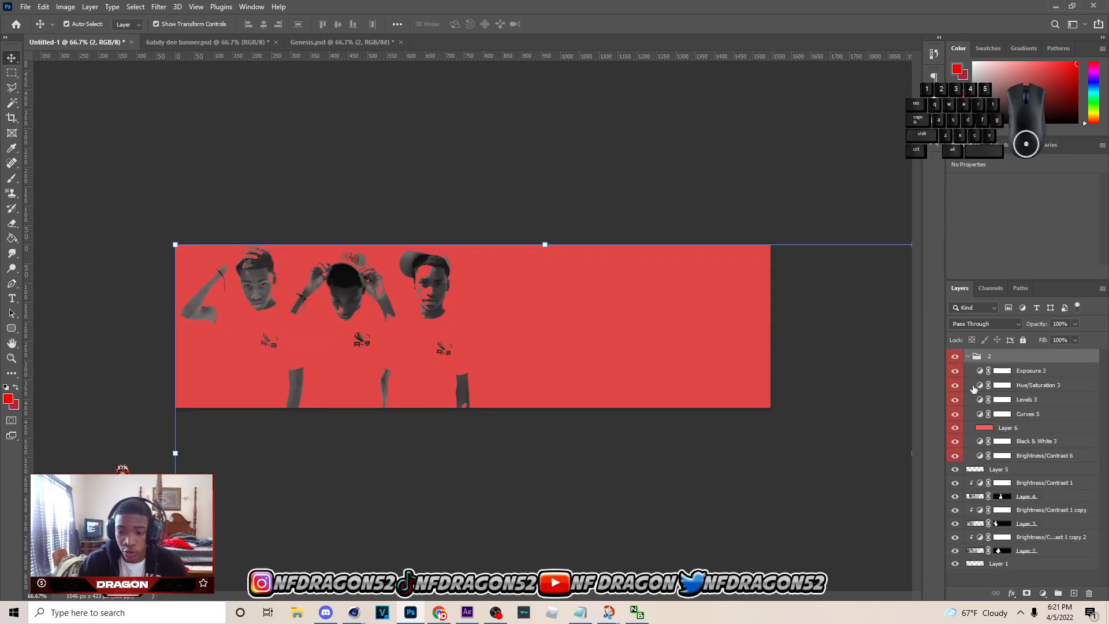
left_click(954, 428)
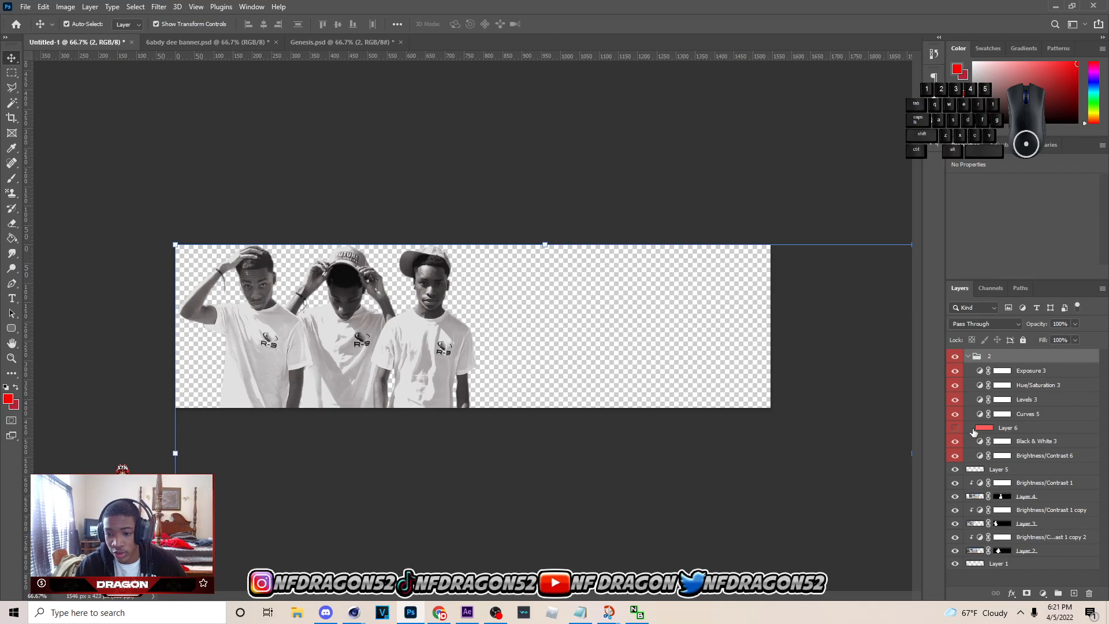
left_click(1001, 432)
left_click(956, 441)
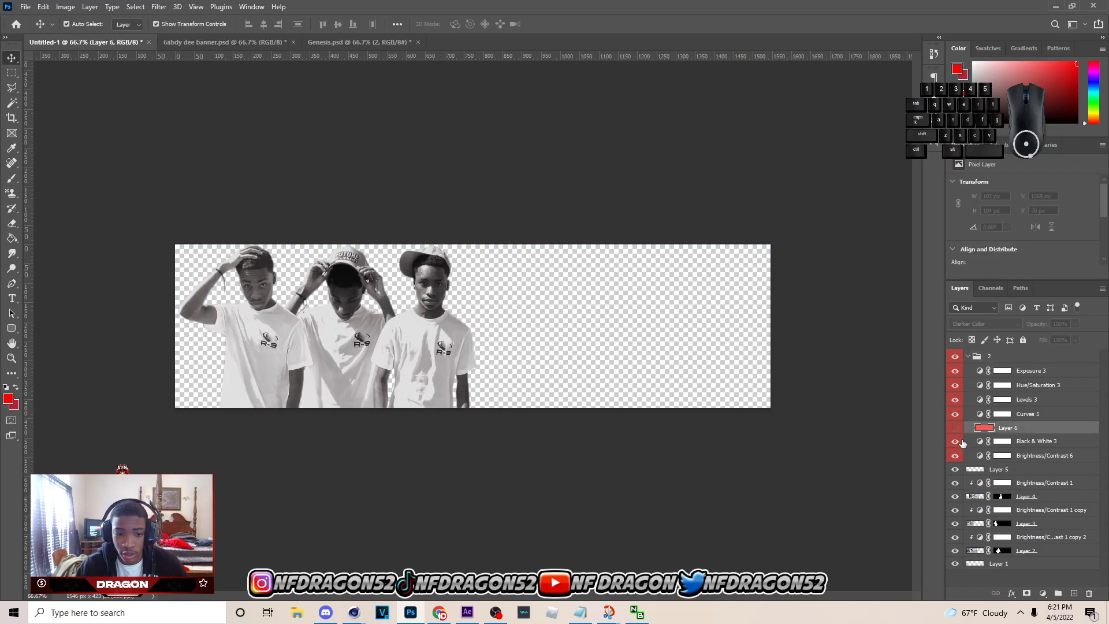
left_click(955, 456)
left_click(956, 415)
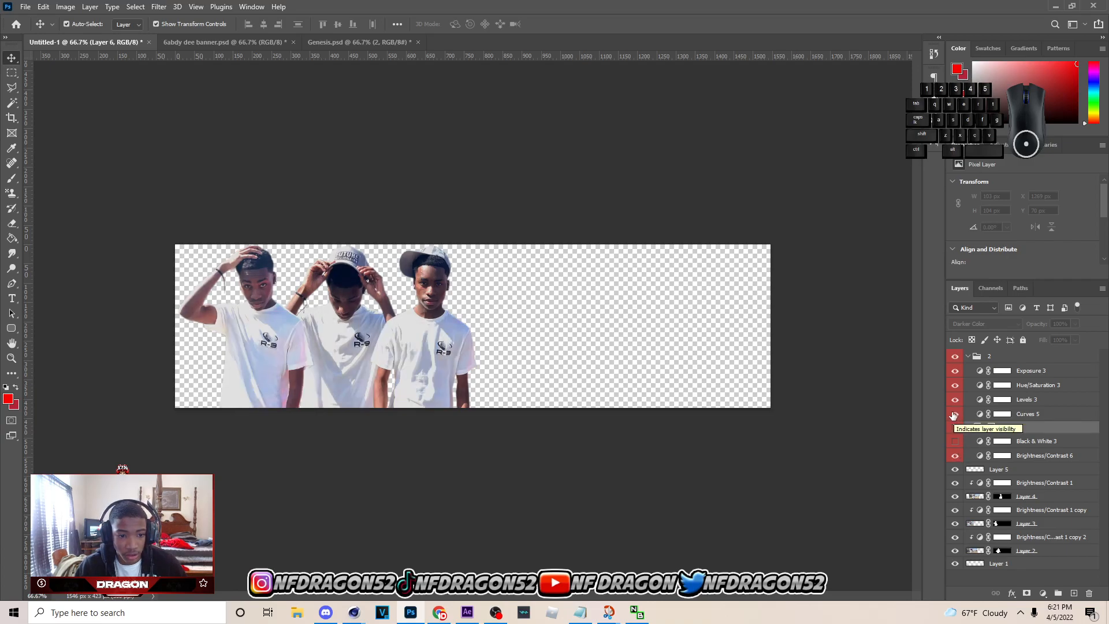
Collapse group 2, set its opacity to 89%, and lock the group.
left_click(982, 356)
left_click(969, 356)
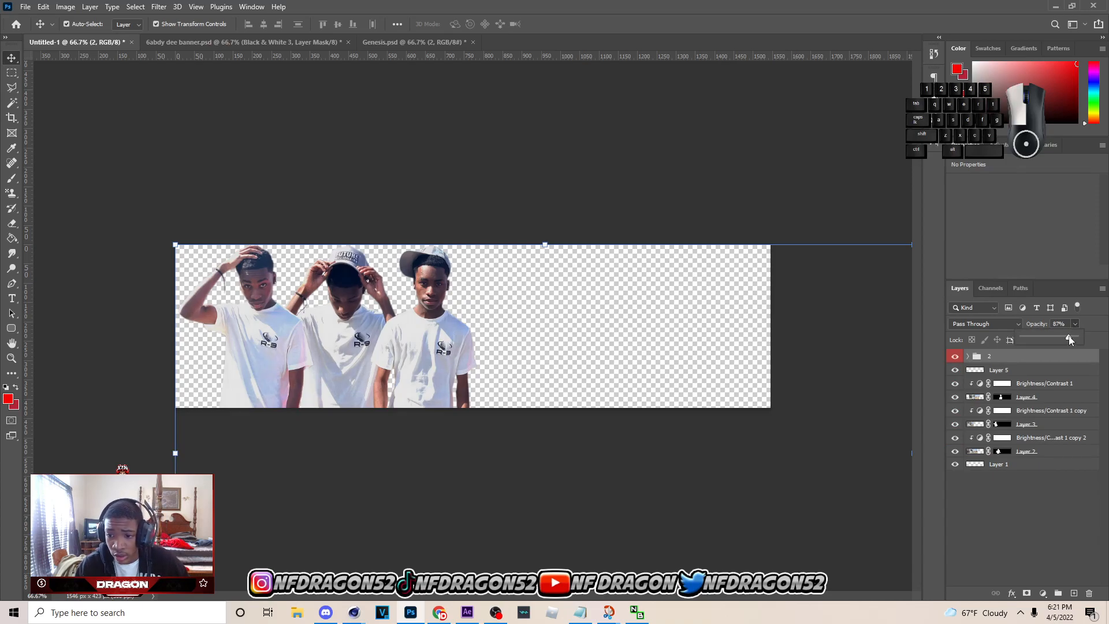
left_click_drag(1071, 336, 1089, 338)
left_click(552, 213)
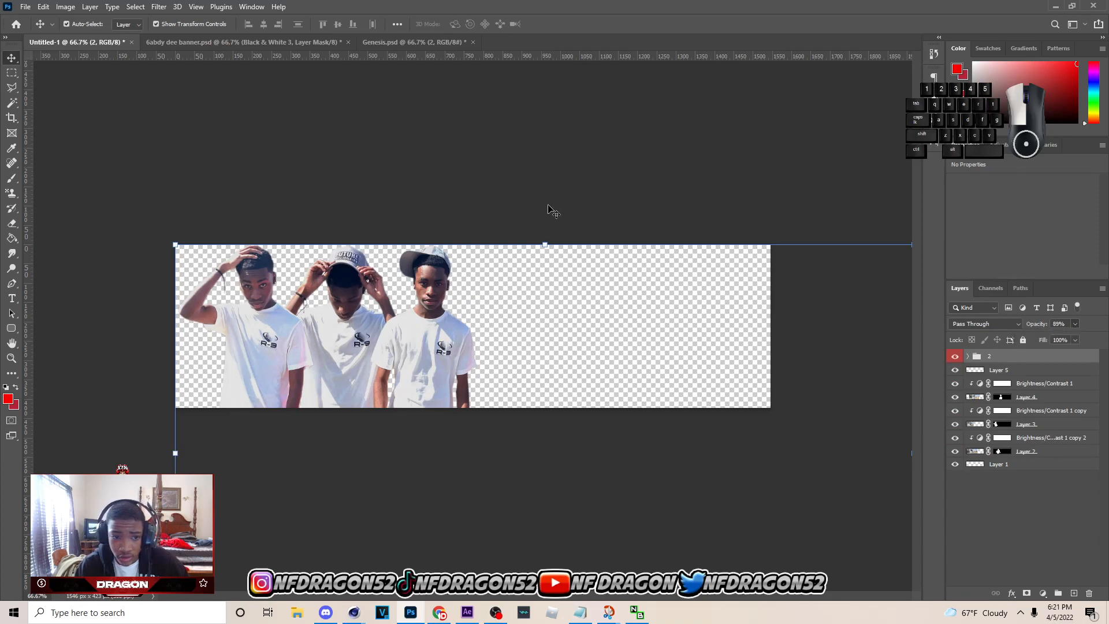
left_click(999, 356)
left_click(1023, 340)
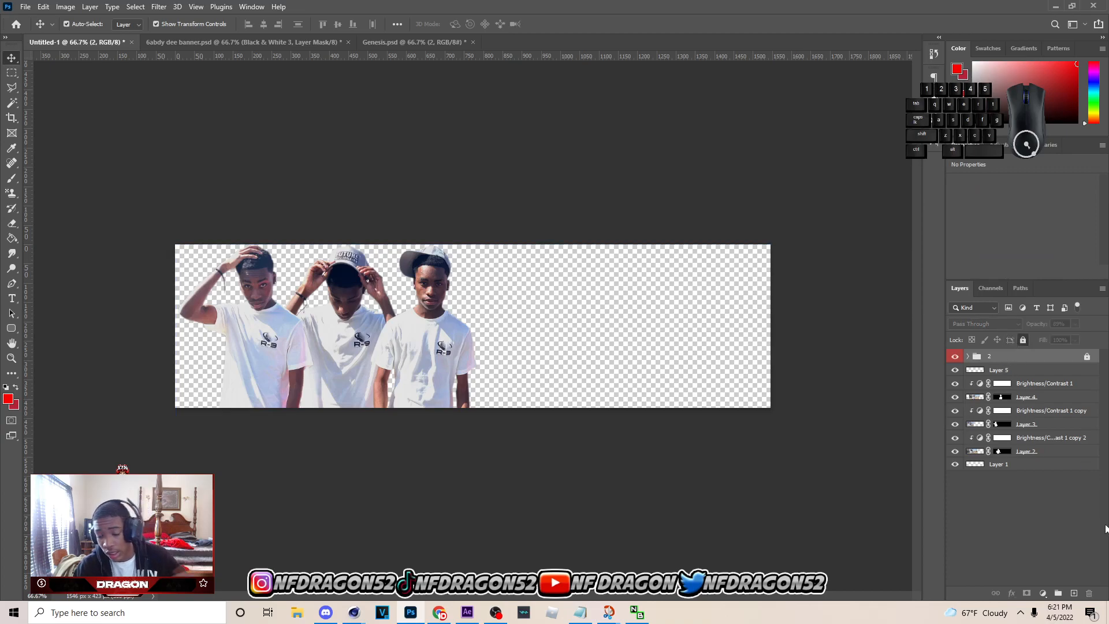
Create a layer group named CC and move the locked group 2 into it.
left_click(1059, 593)
double_click(1002, 356)
key("Caps_Lock")
type("CC")
left_click_drag(1023, 372, 1025, 358)
left_click(816, 358)
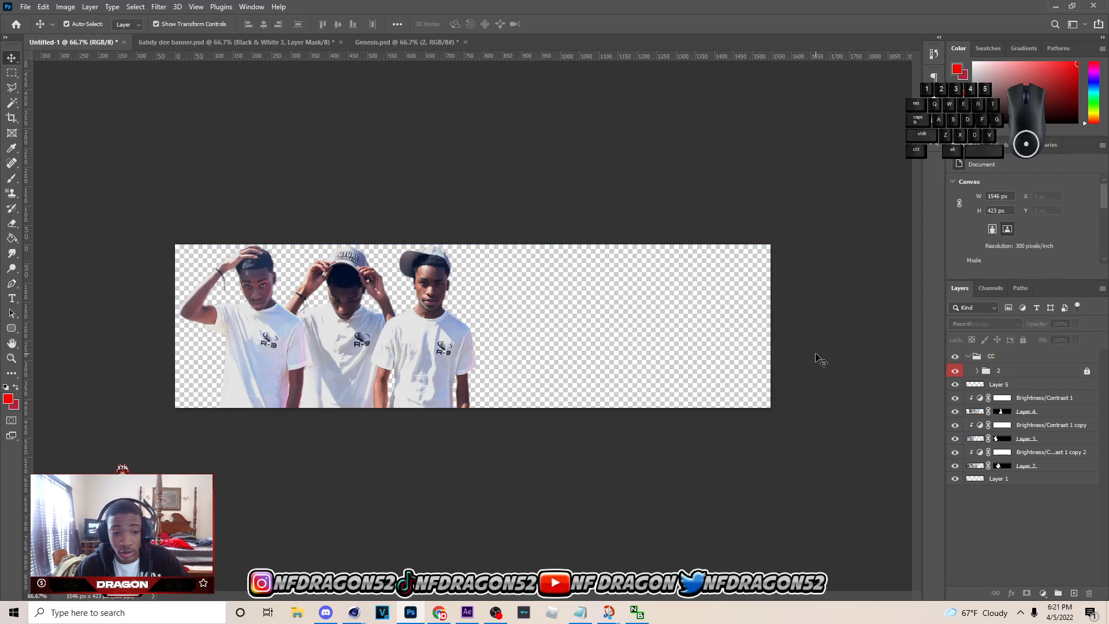
Save the banner as a Photoshop file named 6ABY dee Bannerr2 in the Thumb PSDS folder.
key("ctrl+s")
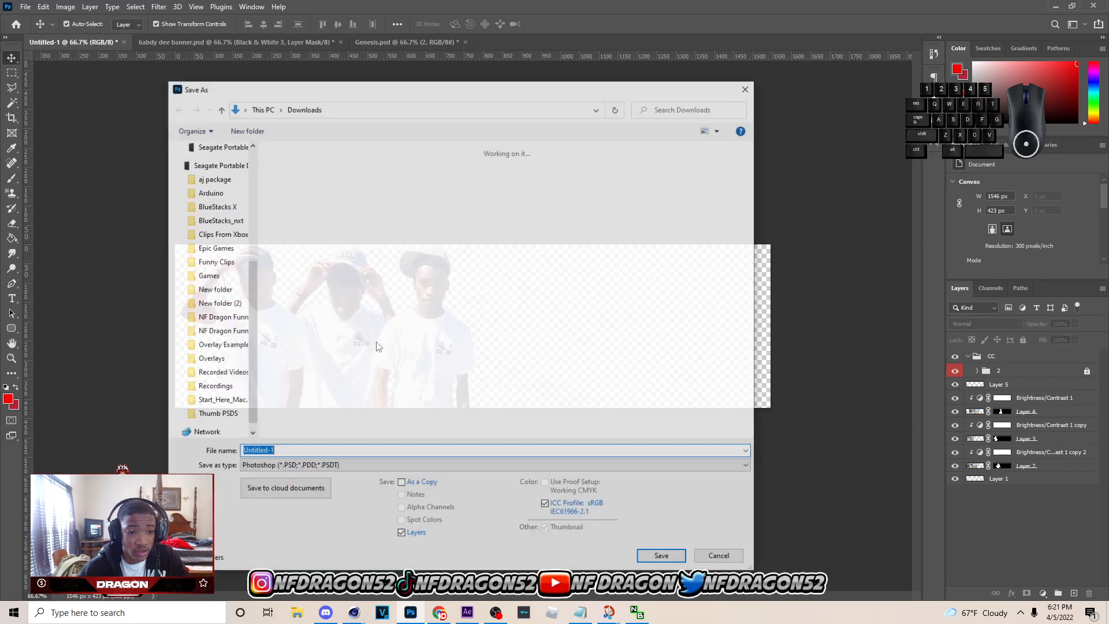
scroll(222, 358, "down", 10)
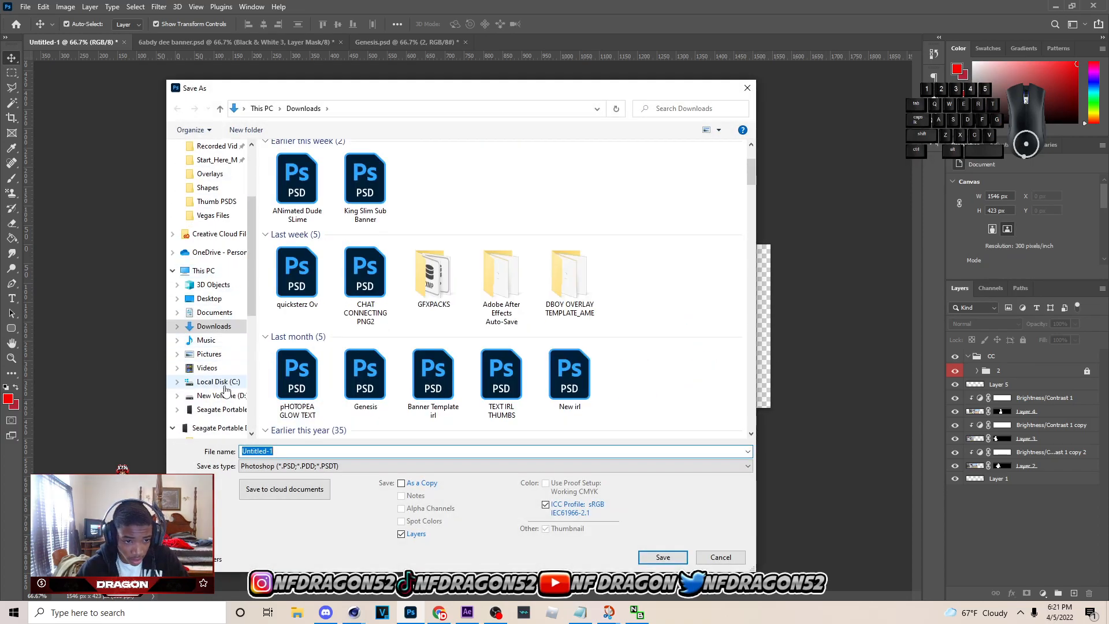
scroll(225, 420, "down", 1)
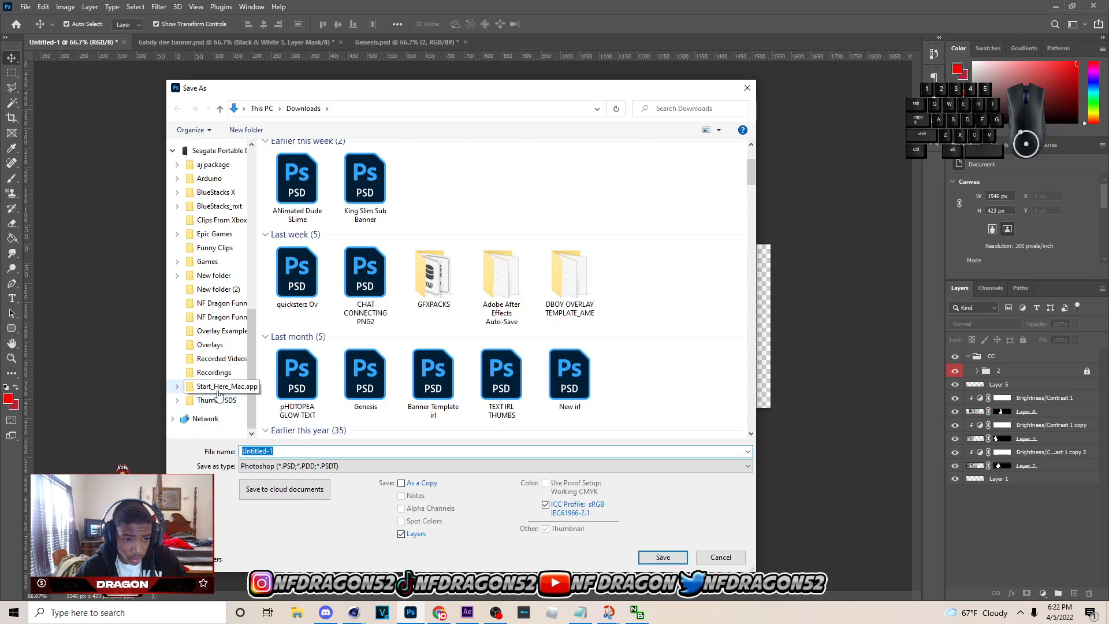
left_click(215, 400)
type("6ABY dee Bannerr2")
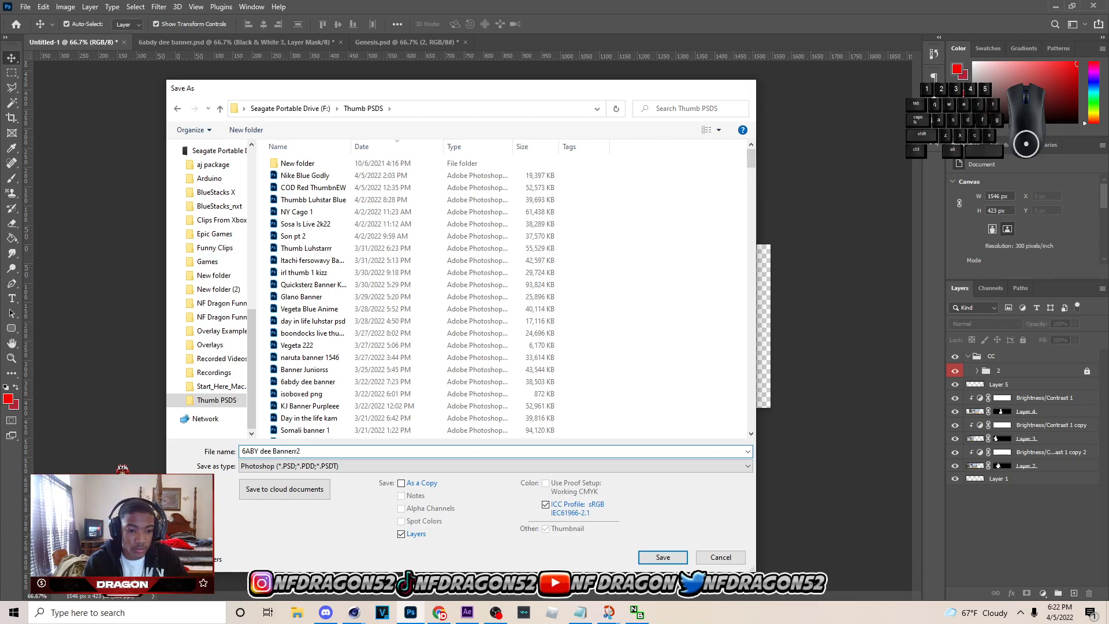
key("Return")
left_click(683, 176)
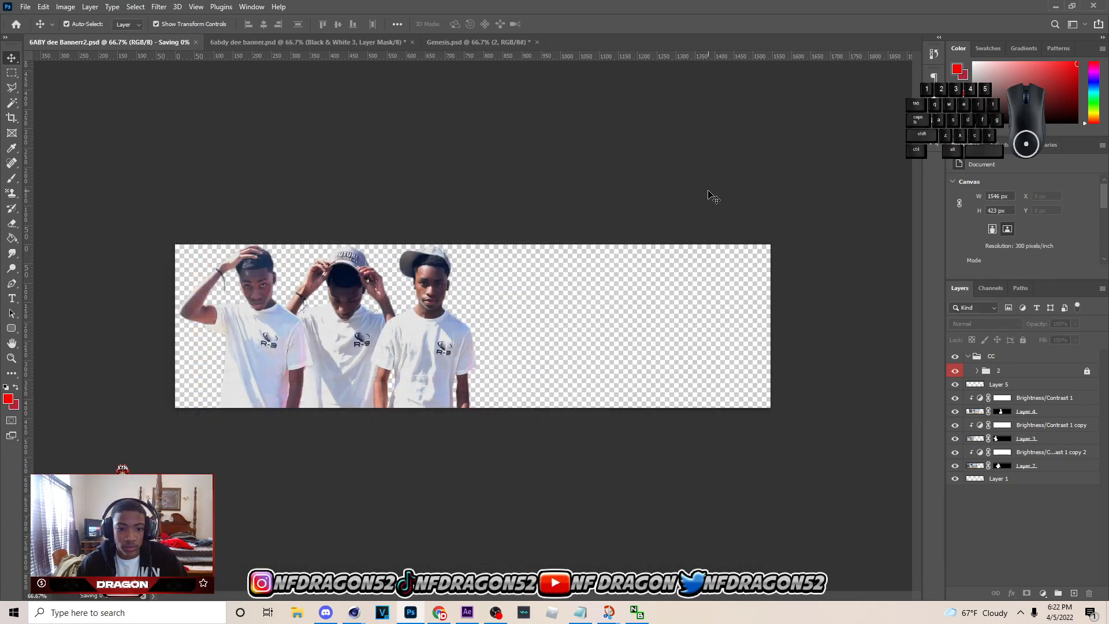
Add a Levels adjustment beneath group 2 inside the CC group and fine-tune its midtones.
left_click(1044, 593)
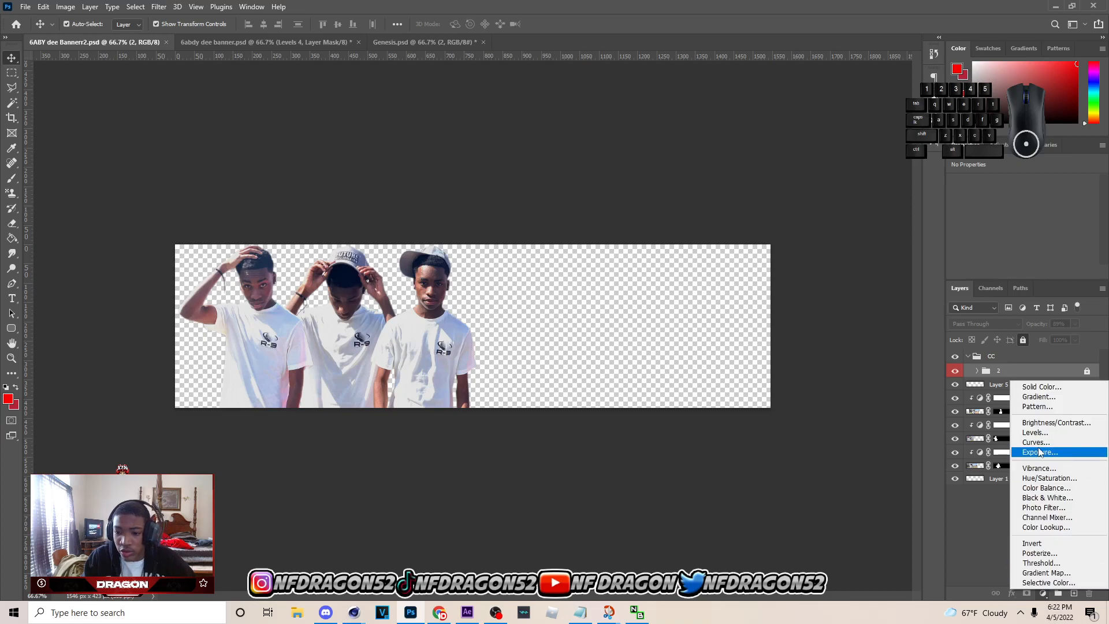
left_click(1035, 432)
left_click_drag(1012, 371, 1017, 385)
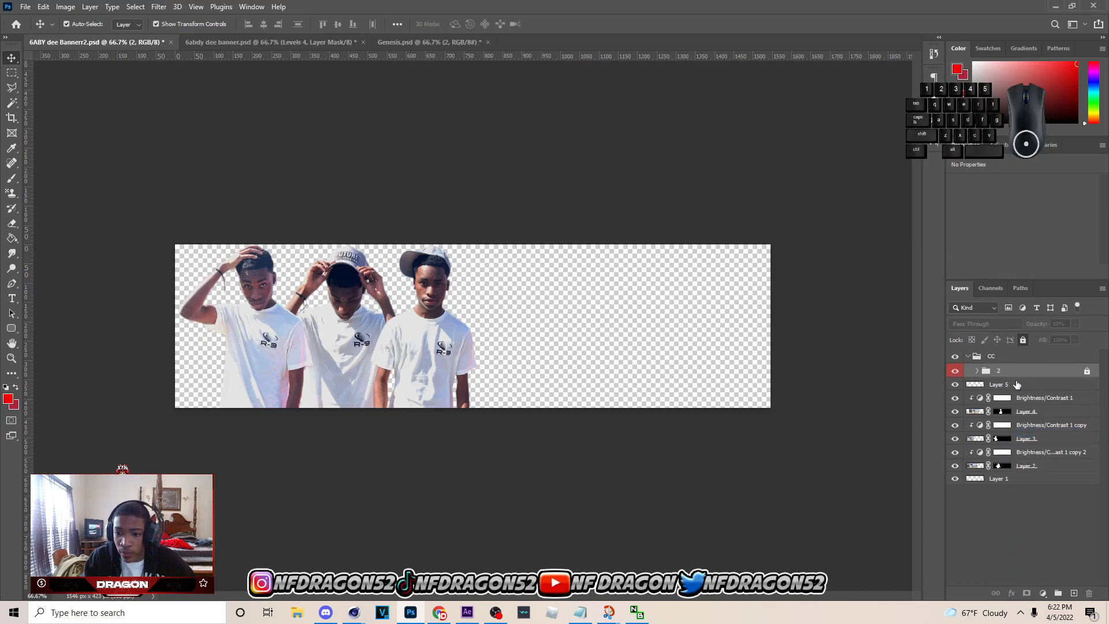
key("ctrl+z")
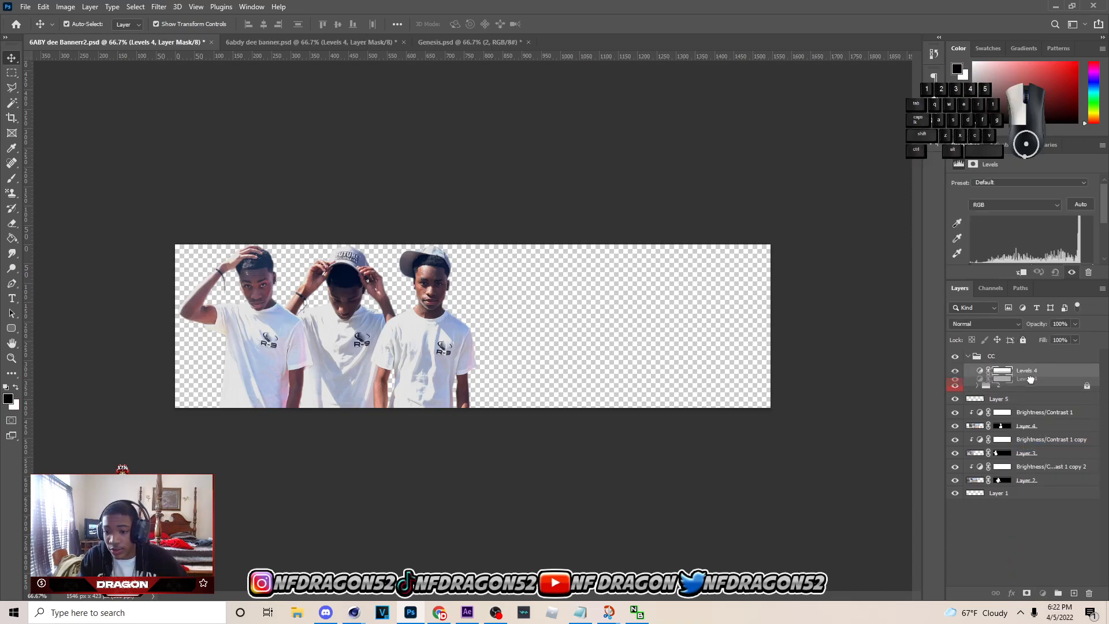
scroll(1017, 226, "down", 2)
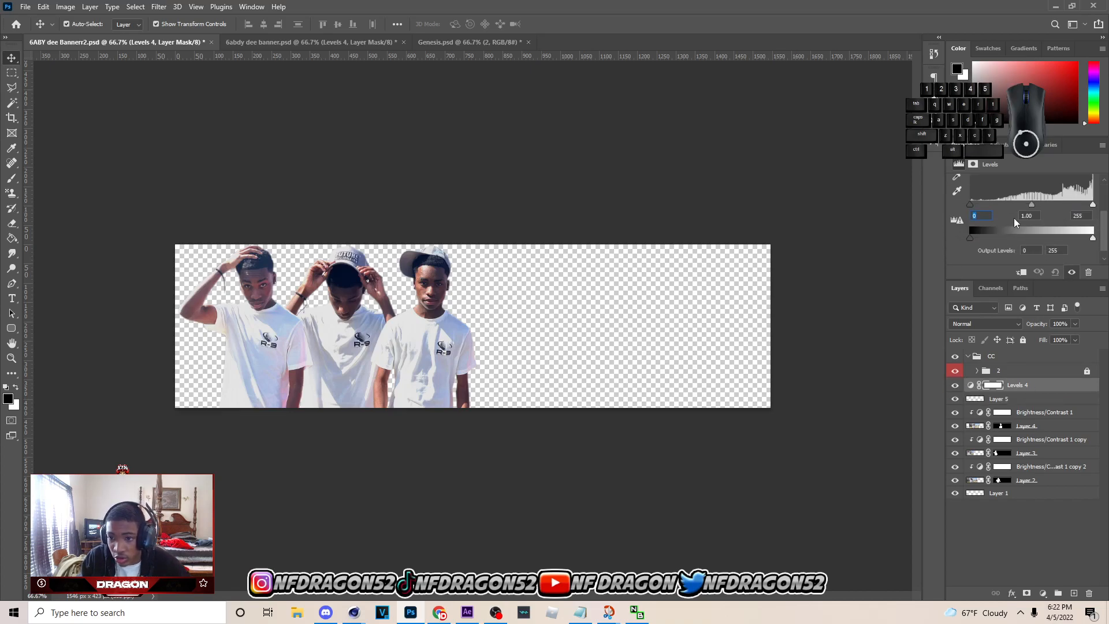
left_click_drag(1035, 209, 1030, 211)
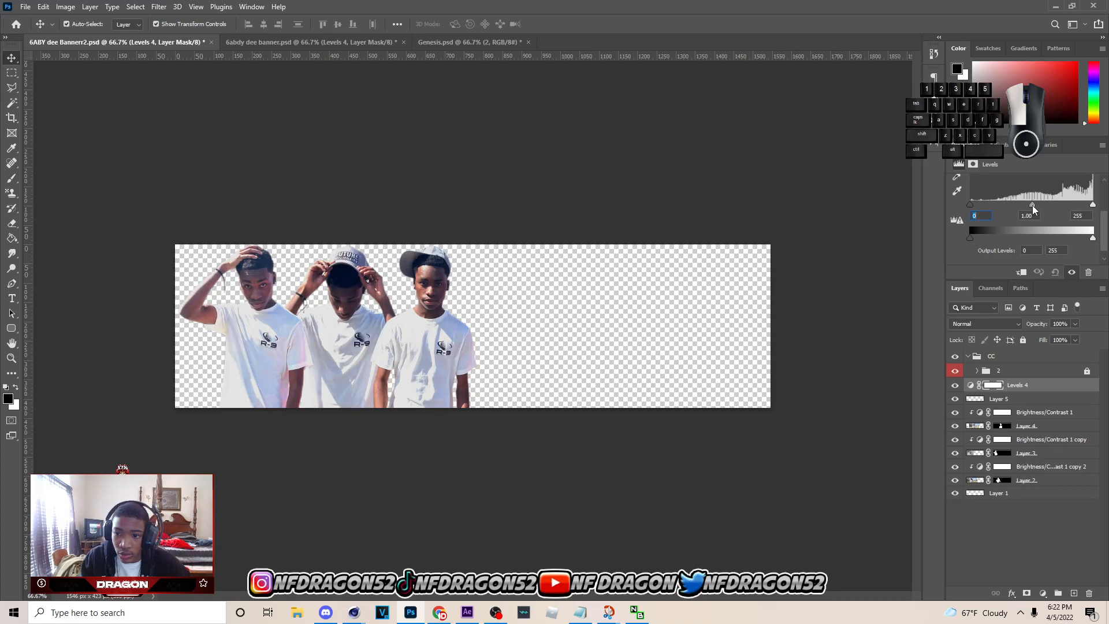
mouse_move(1033, 389)
left_mouse_down()
mouse_move(1028, 370)
mouse_move(1013, 391)
mouse_move(1017, 379)
left_mouse_up()
left_click(1019, 379)
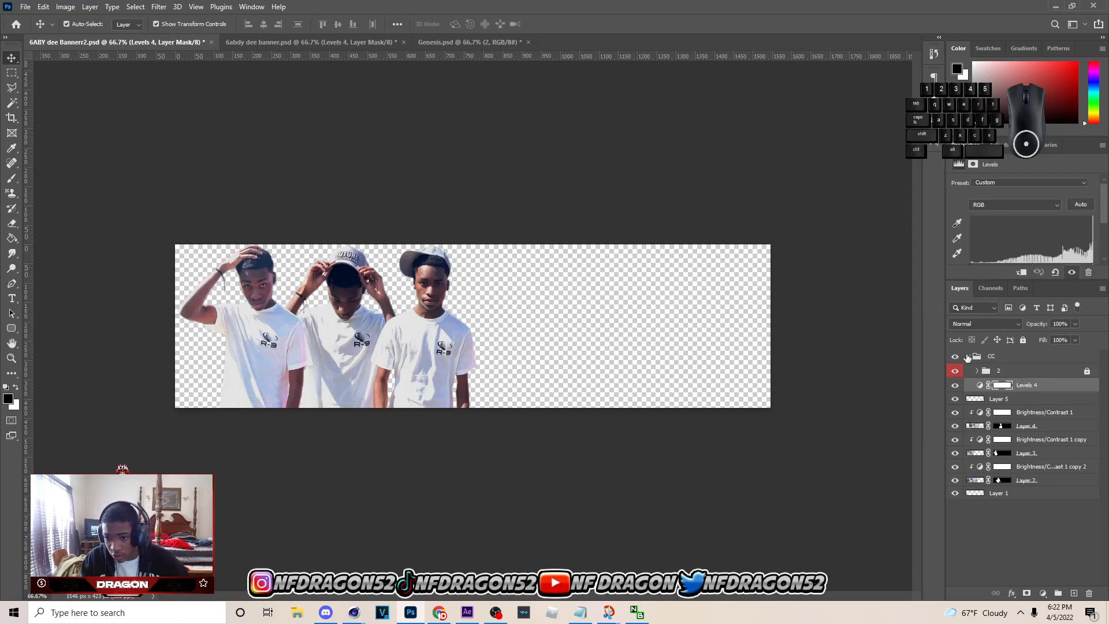
Collapse the CC group and save the banner.
left_click(969, 356)
left_click(875, 370)
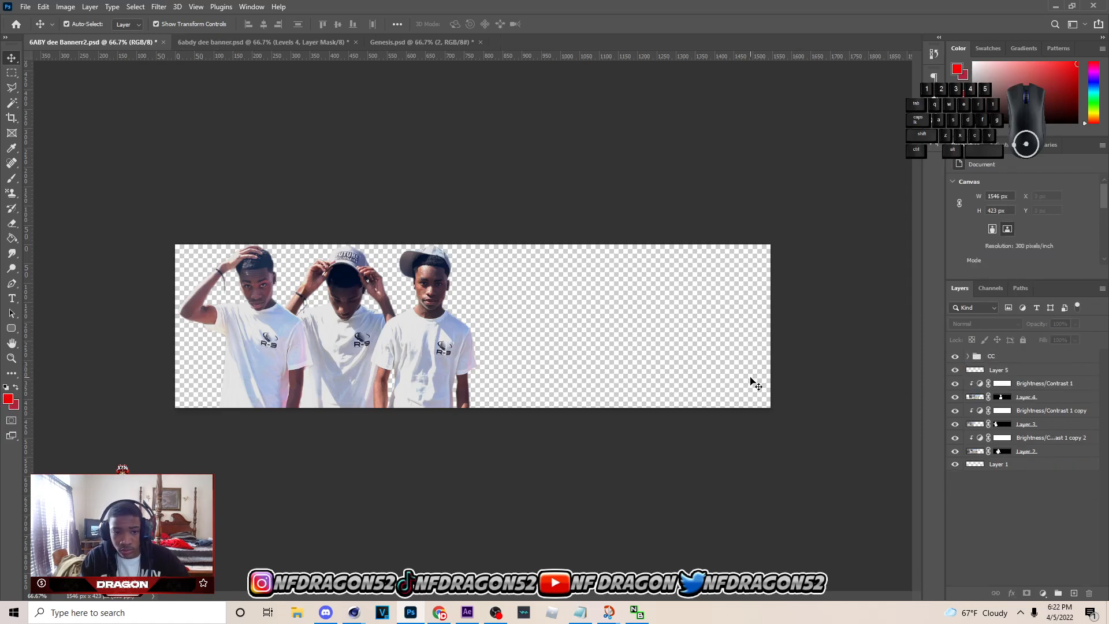
key("ctrl+s")
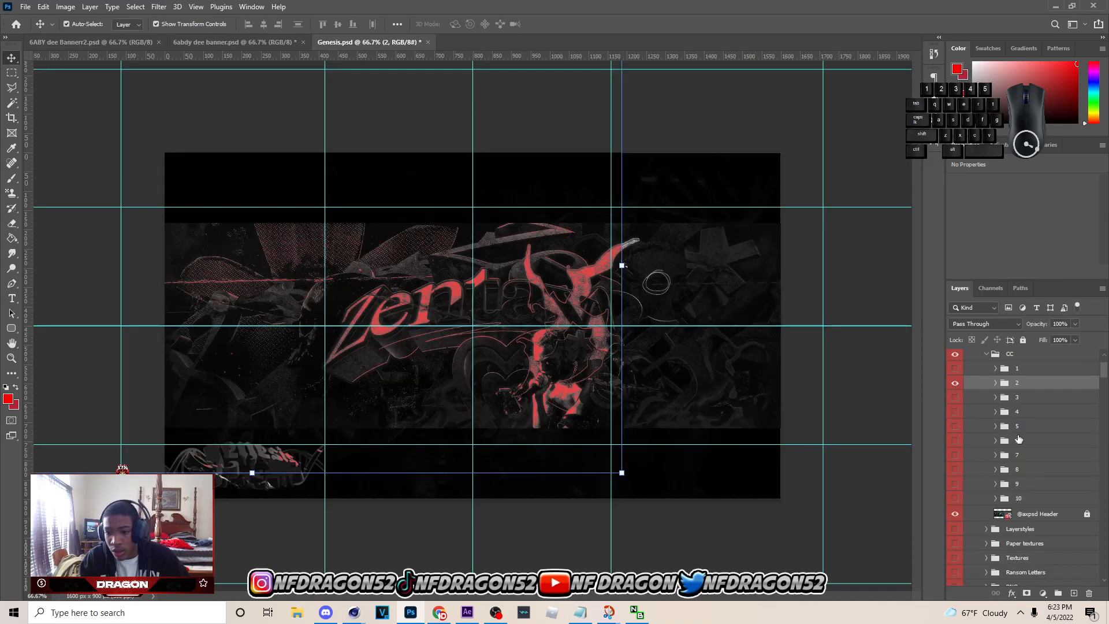
In Genesis.psd, collapse the CC and Brushes groups, then expand Dust & Scratches / Film Grain and show its last texture.
left_click(986, 354)
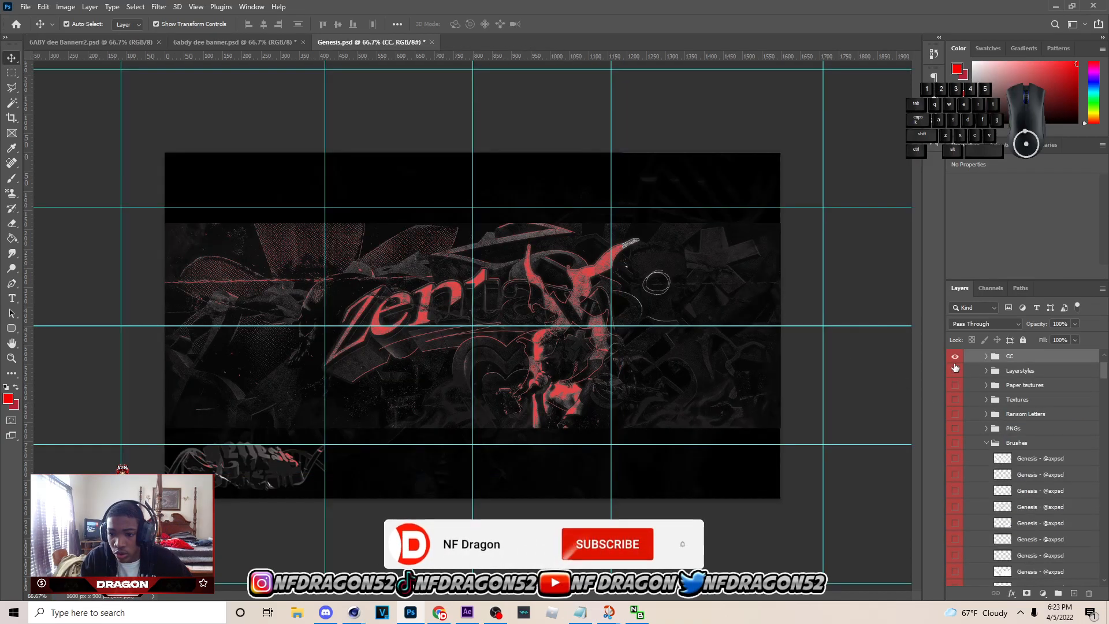
left_click(986, 442)
scroll(986, 433, "down", 2)
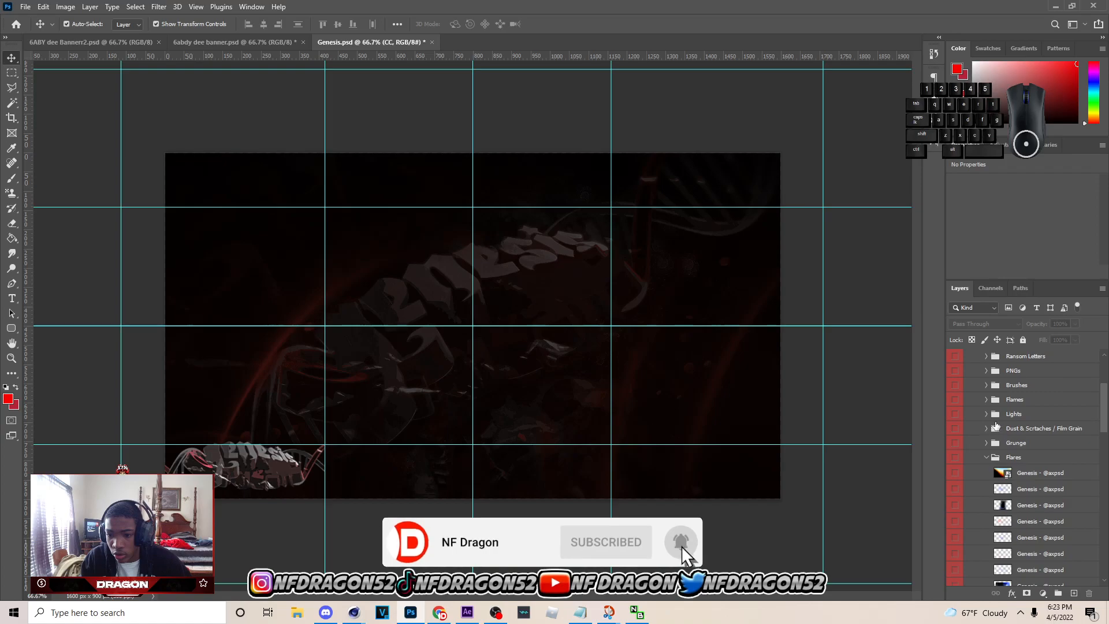
left_click(986, 428)
left_click(955, 440)
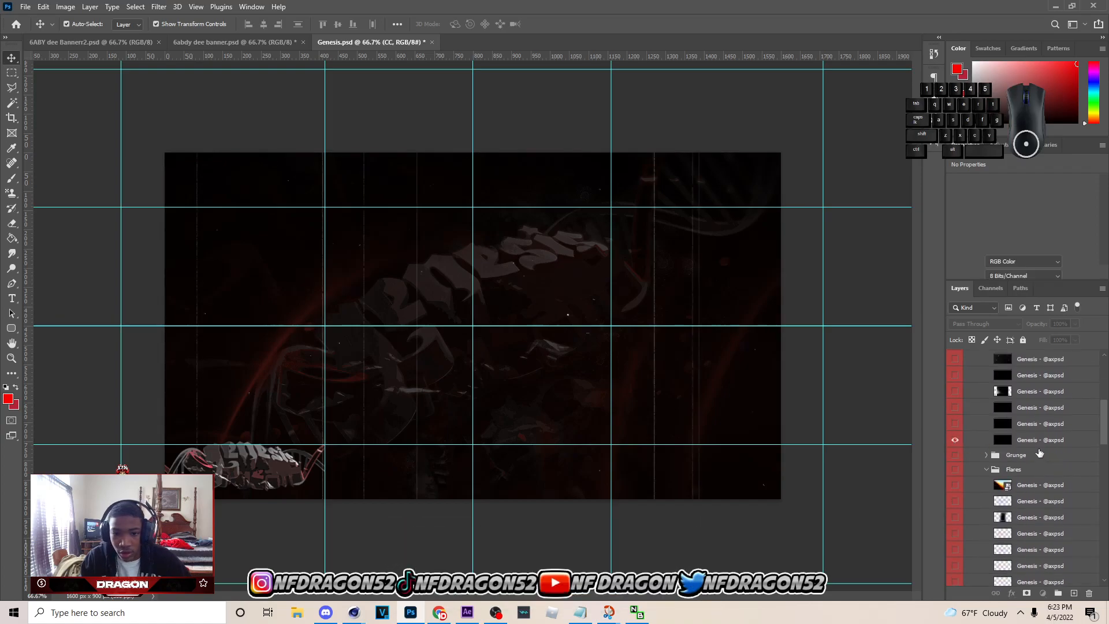
Copy the last film grain texture into the 6ABY dee Bannerr2 document, directly below the CC group.
left_click(1031, 442)
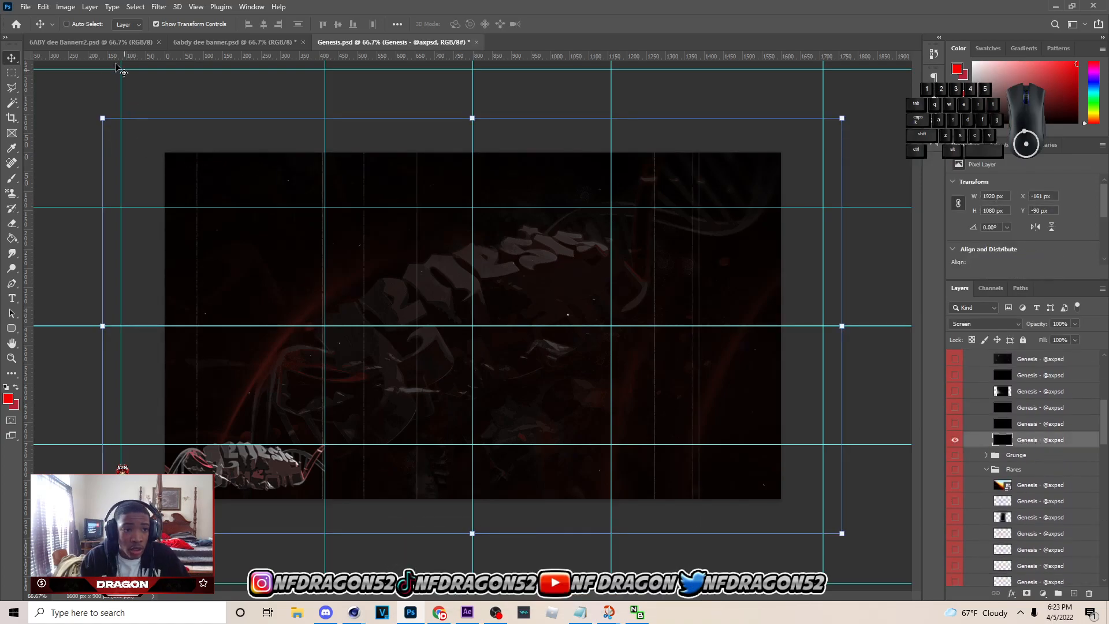
key("ctrl+Tab")
key("ctrl+v")
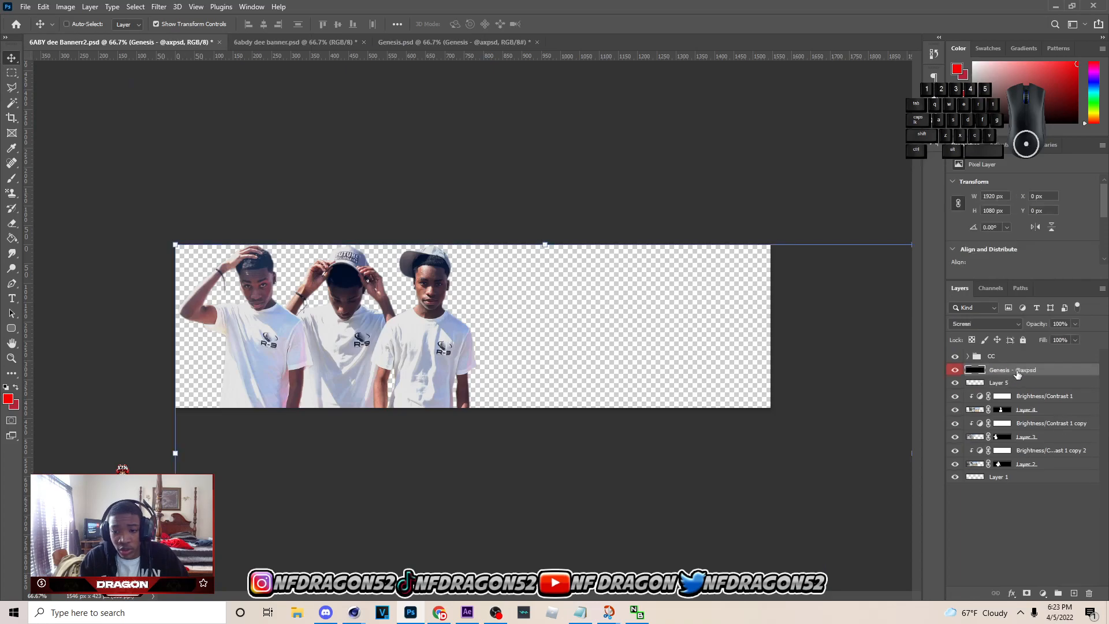
Scale the grain texture proportionally to about 82% and position it so it covers the whole banner.
left_click_drag(545, 246, 620, 497)
left_click_drag(579, 551, 356, 279)
left_click_drag(473, 291, 784, 298)
left_click_drag(722, 322, 728, 346)
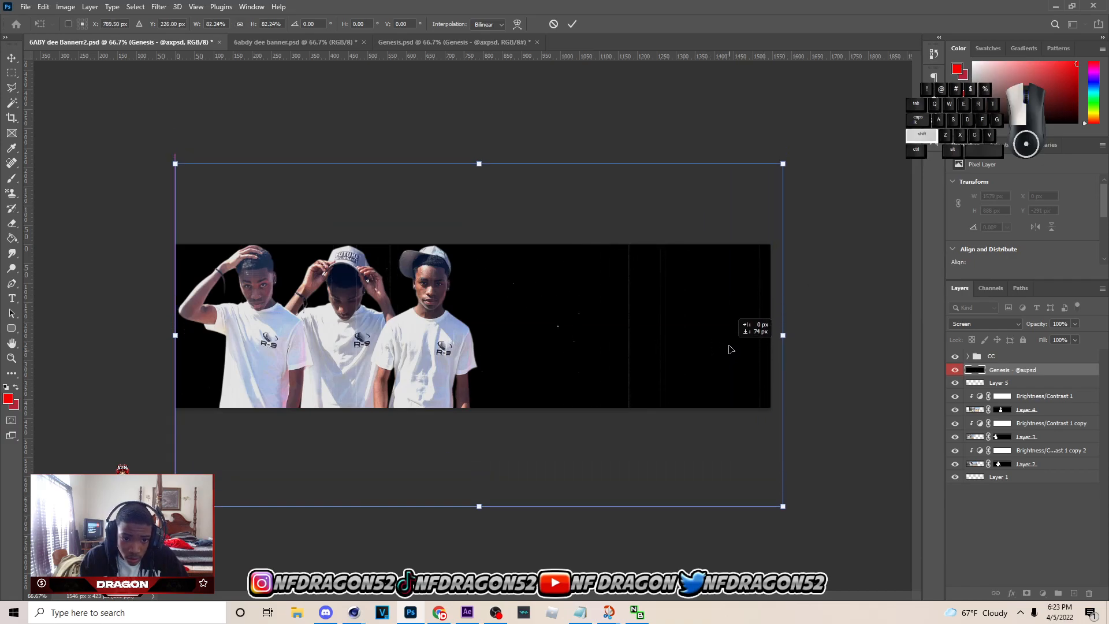
left_click(572, 24)
Lock the texture layer and rename it fil grain, then delete the empty Layer 5 and save the banner.
left_click(1023, 341)
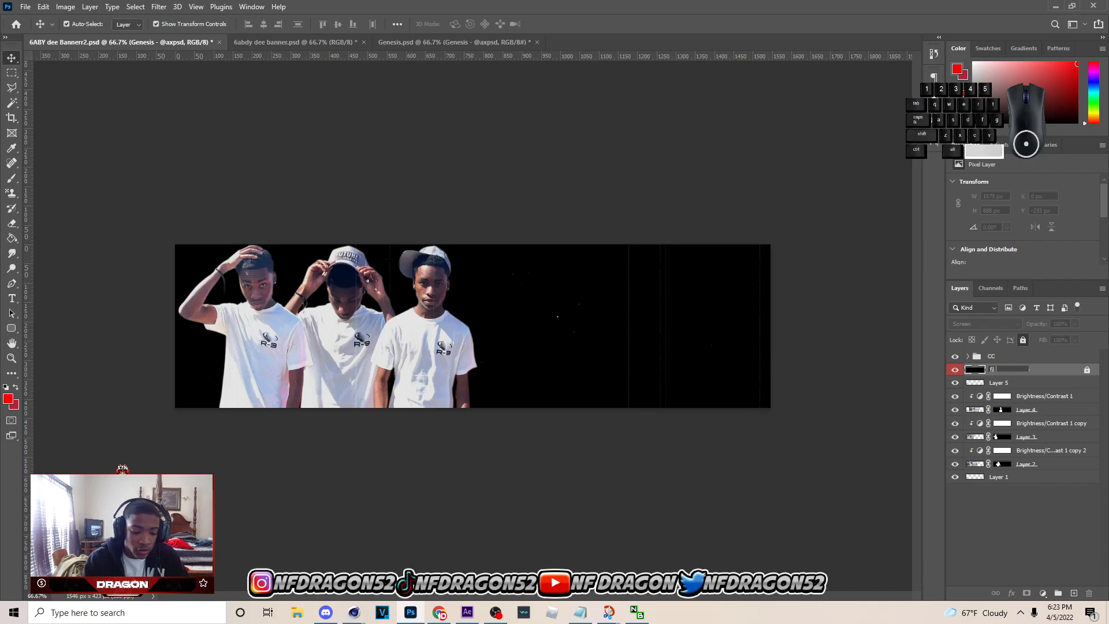
key("Return")
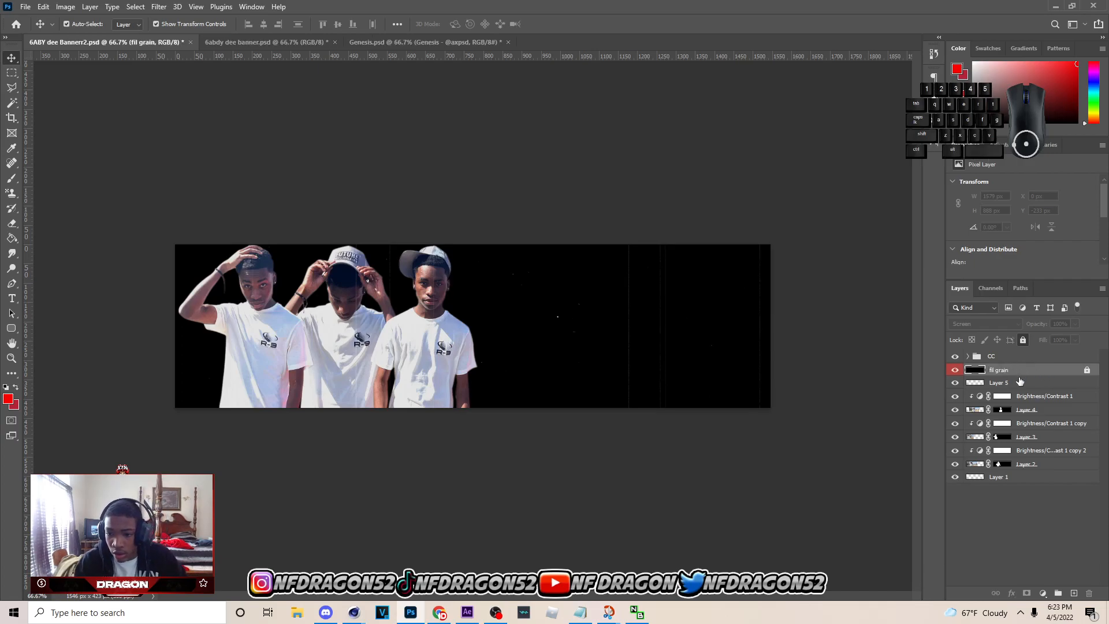
left_click(1005, 383)
key("Delete")
key("ctrl+s")
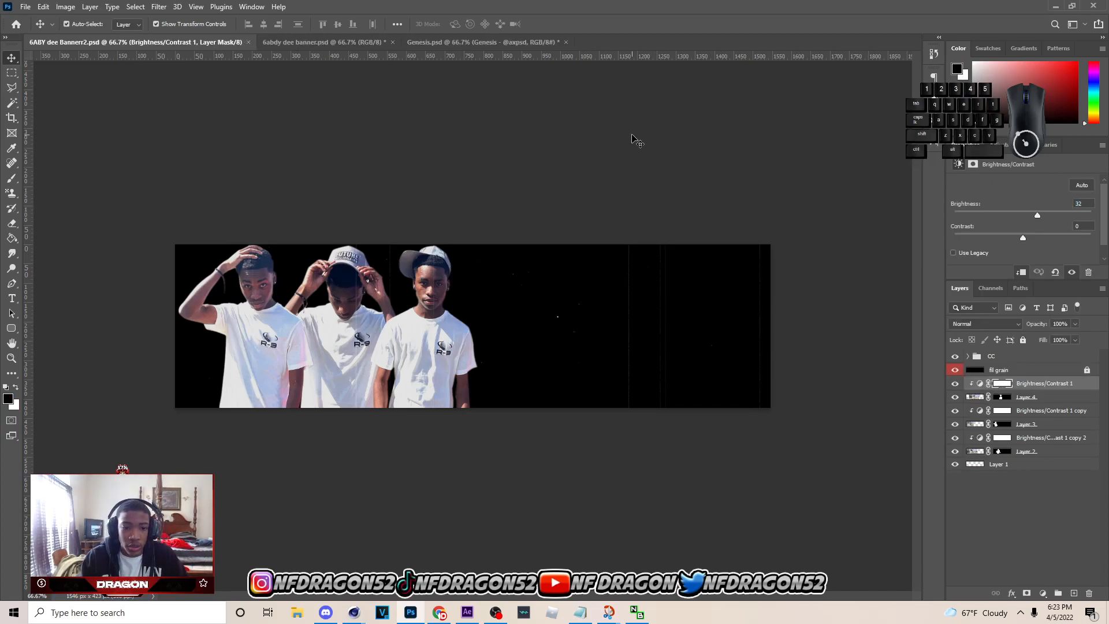
Switch to the browser and look through the Google Images results for memphis city for a background photo.
left_click(306, 270)
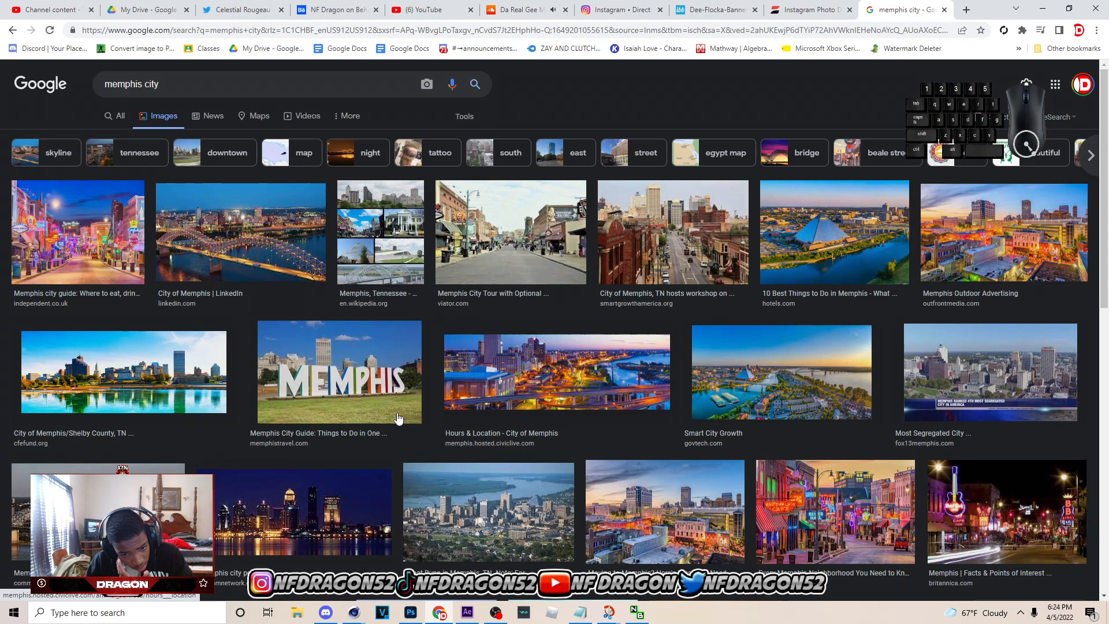
left_click(496, 510)
scroll(553, 311, "up", 6)
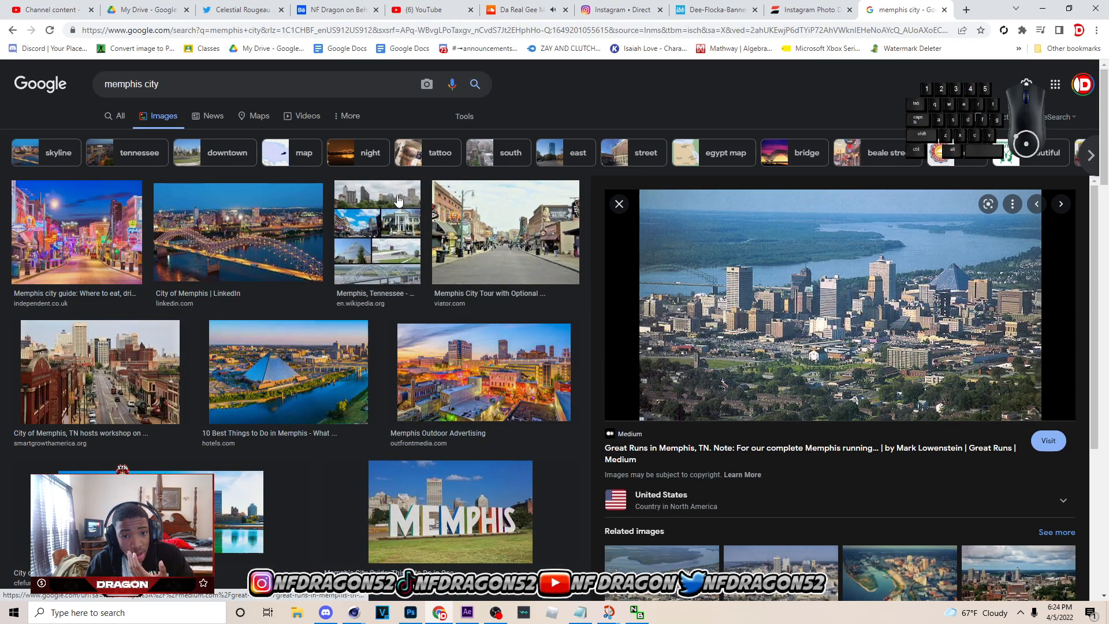
scroll(424, 456, "down", 5)
scroll(425, 453, "up", 4)
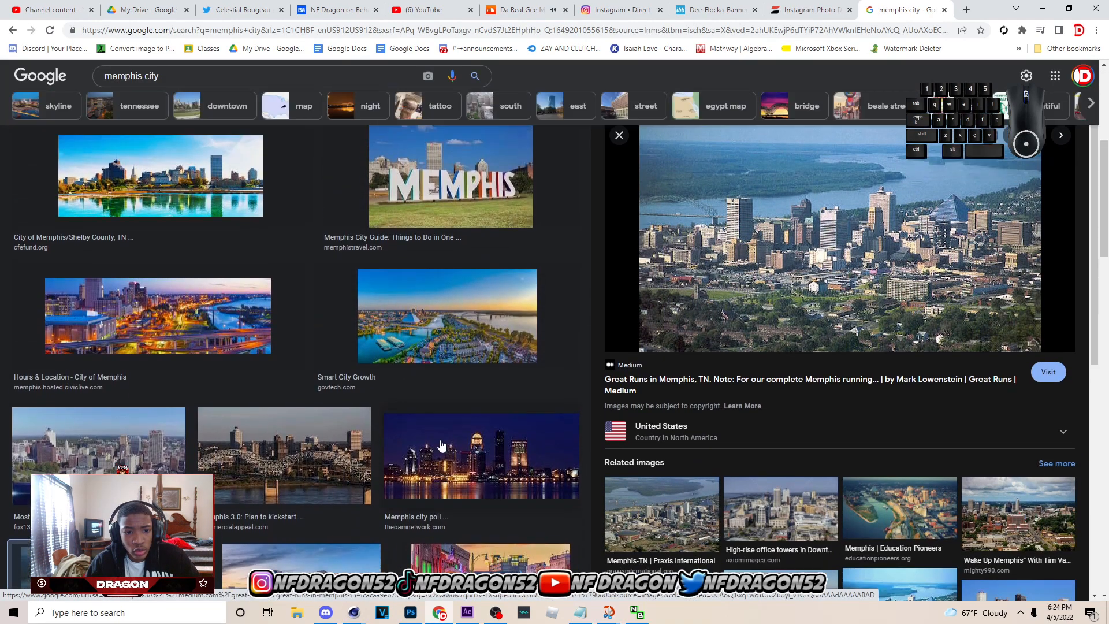
scroll(423, 451, "up", 1)
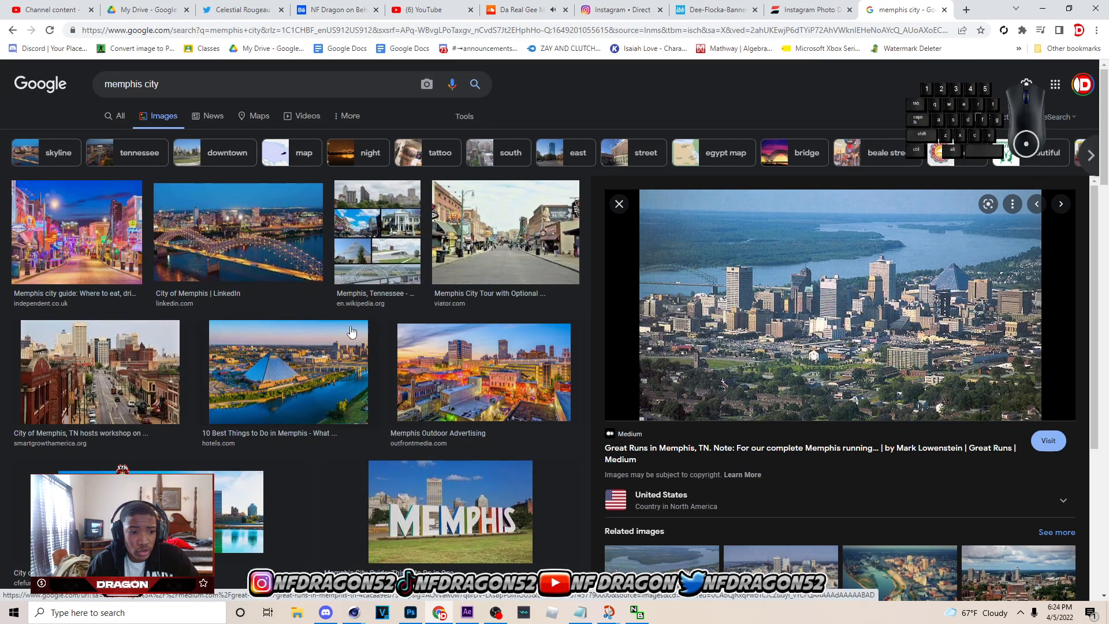
scroll(621, 384, "down", 5)
scroll(580, 370, "down", 10)
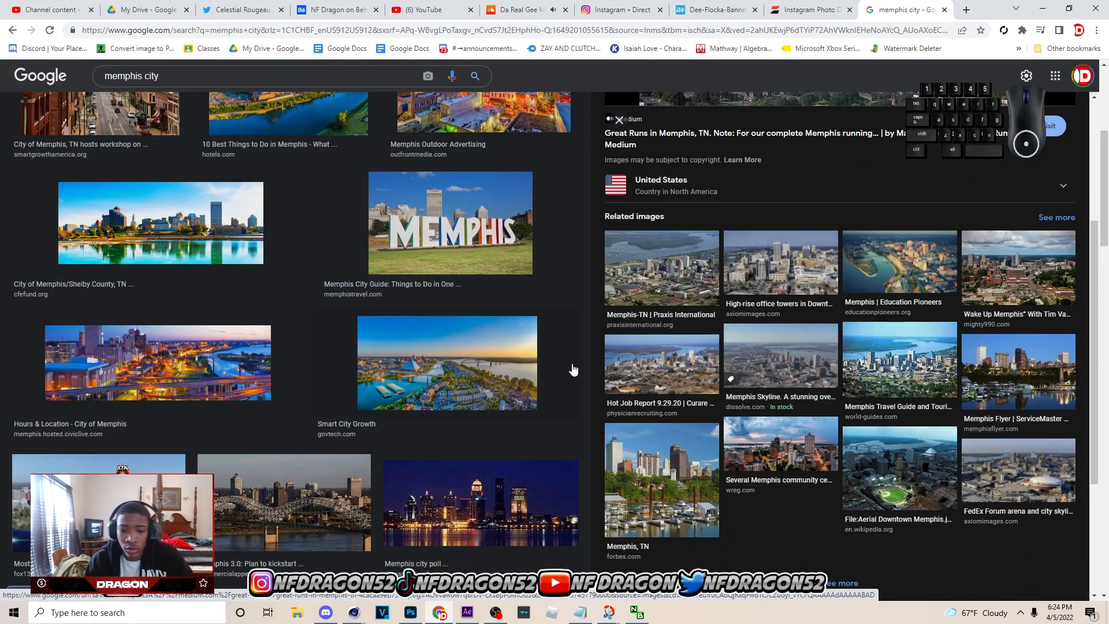
scroll(277, 346, "up", 10)
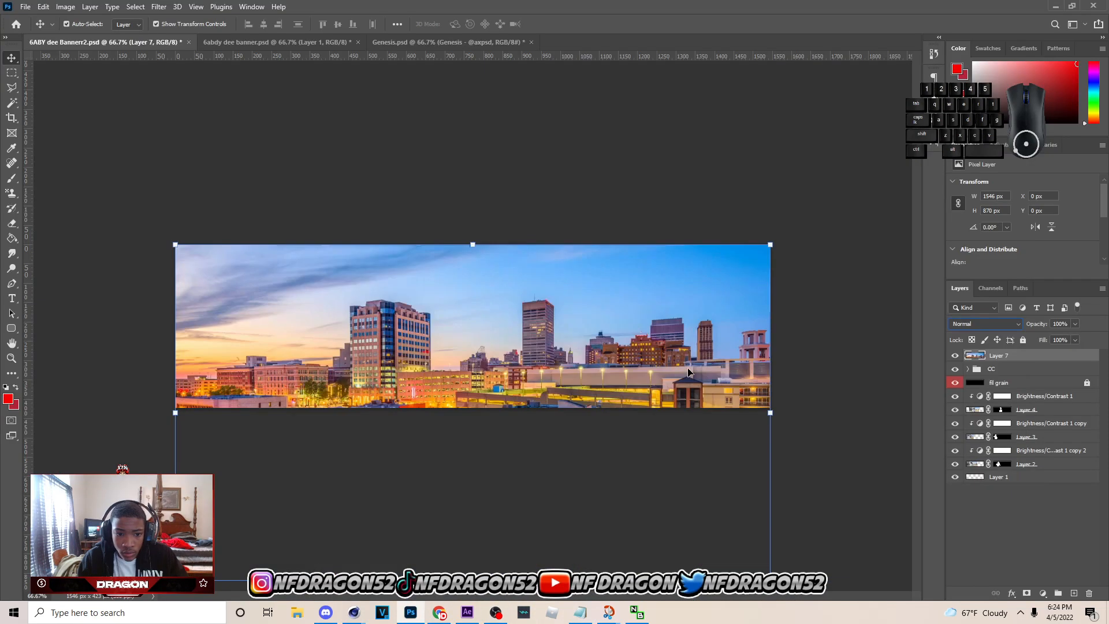
Back in Photoshop, reposition the pasted skyline photo, place it beneath the three cutouts, and set its blend mode to Soft Light.
left_click_drag(681, 307, 609, 369)
left_click_drag(1032, 358, 1017, 470)
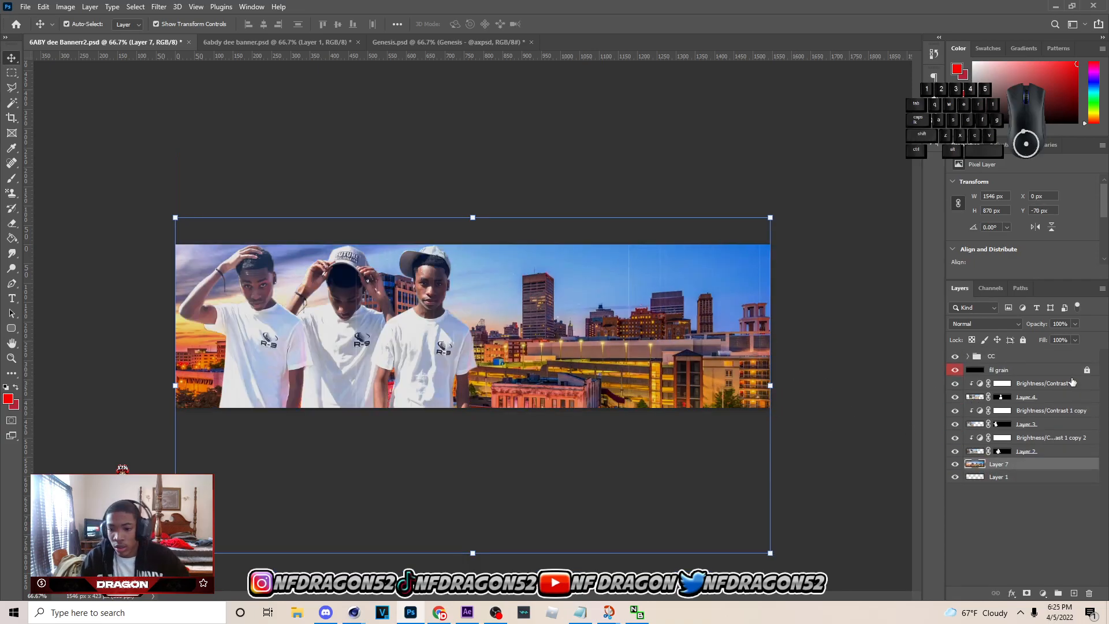
left_click(985, 324)
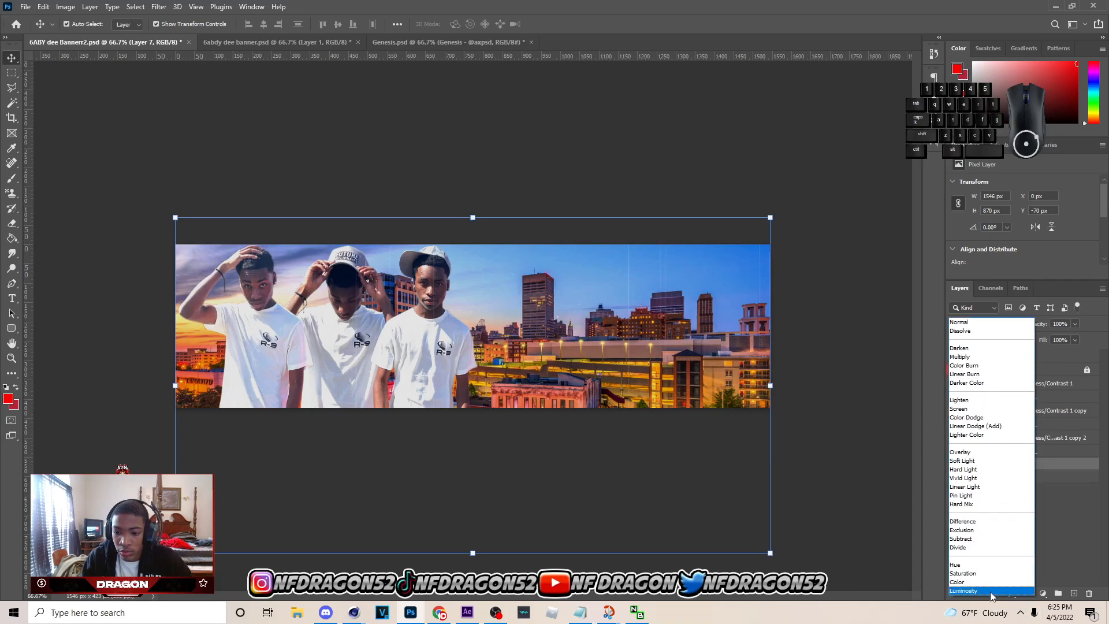
left_click(976, 462)
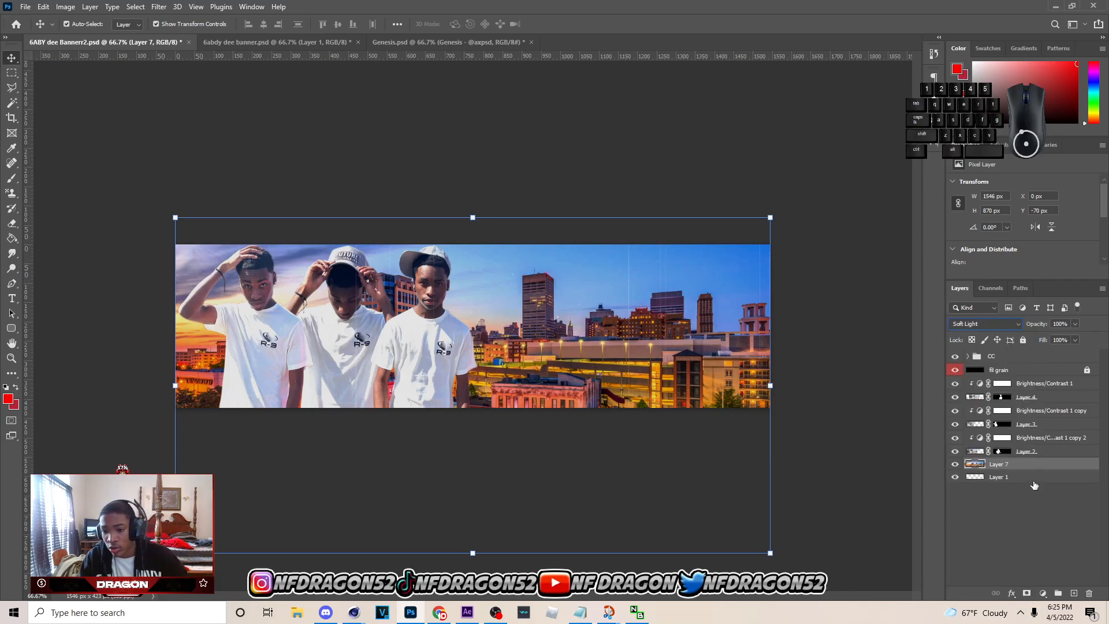
Fill a new layer between the skyline photo and Layer 1 with black, then save the banner.
left_click(1033, 479)
key("g")
left_click(8, 398)
left_click(948, 494)
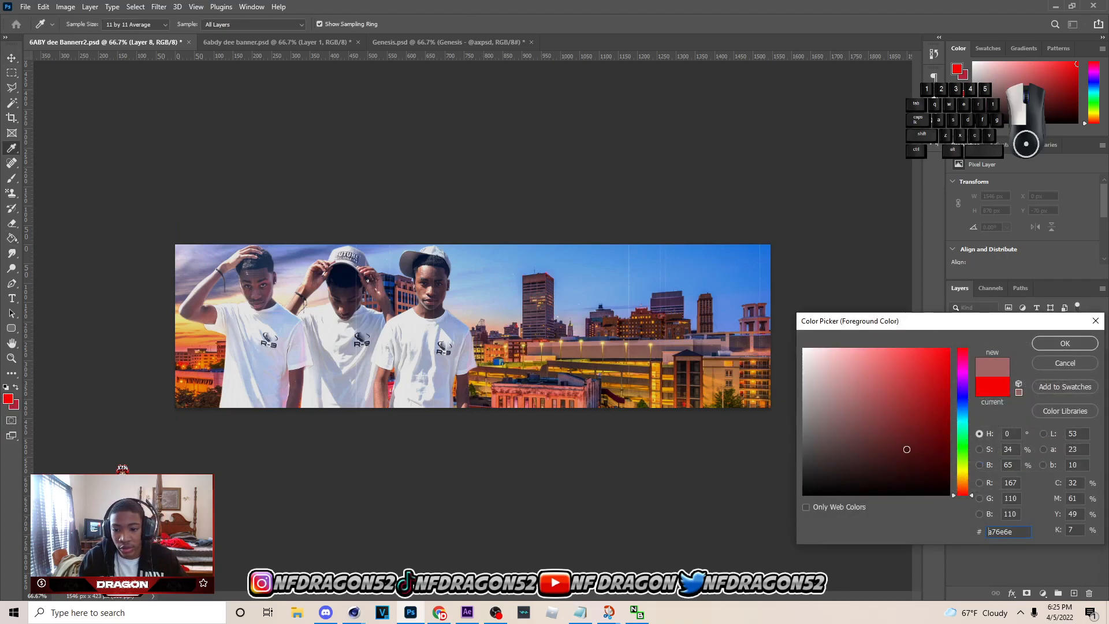
key("Return")
left_click(497, 291)
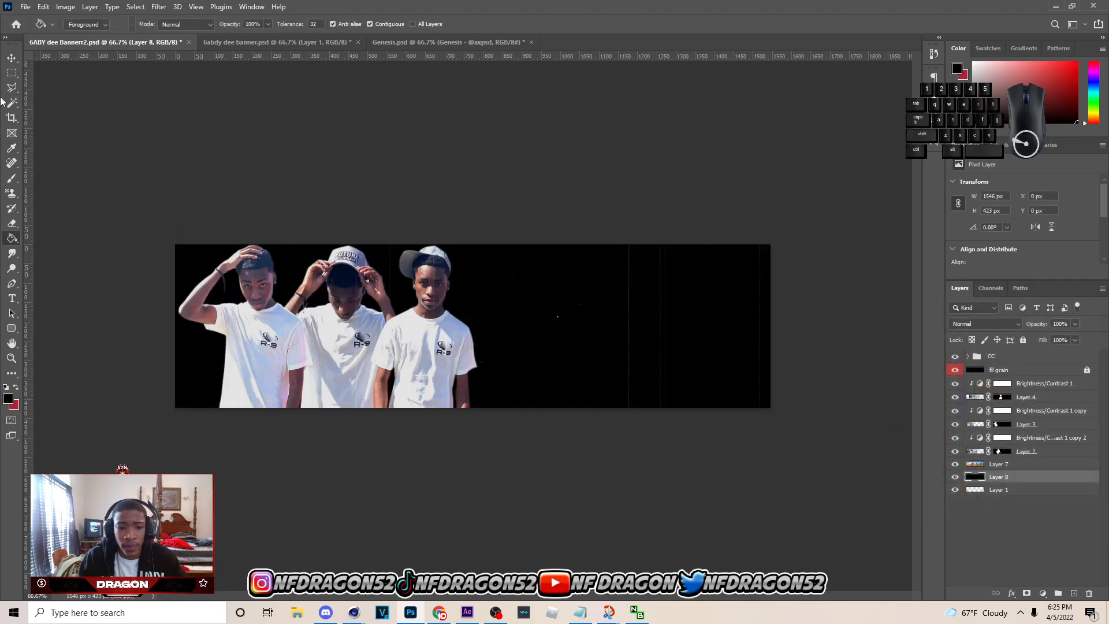
key("v")
left_click(494, 142)
key("ctrl+s")
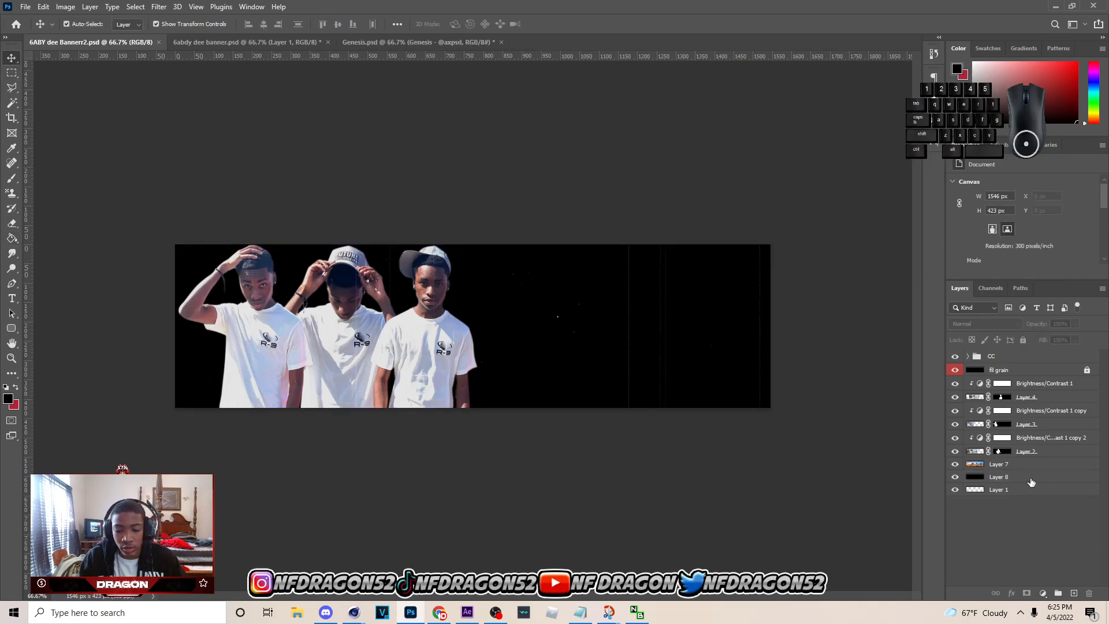
Add a new layer directly above the black Layer 8 and ready the Brush tool with a Soft Round tip.
left_click(1031, 479)
left_click(1074, 593)
key("b")
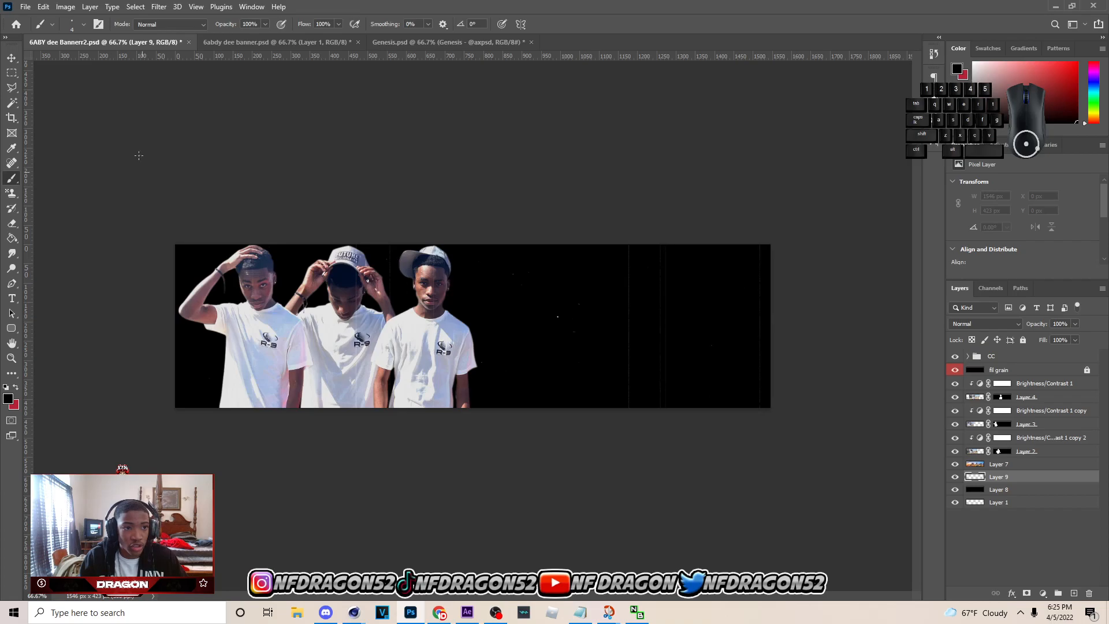
left_click(82, 24)
key("Escape")
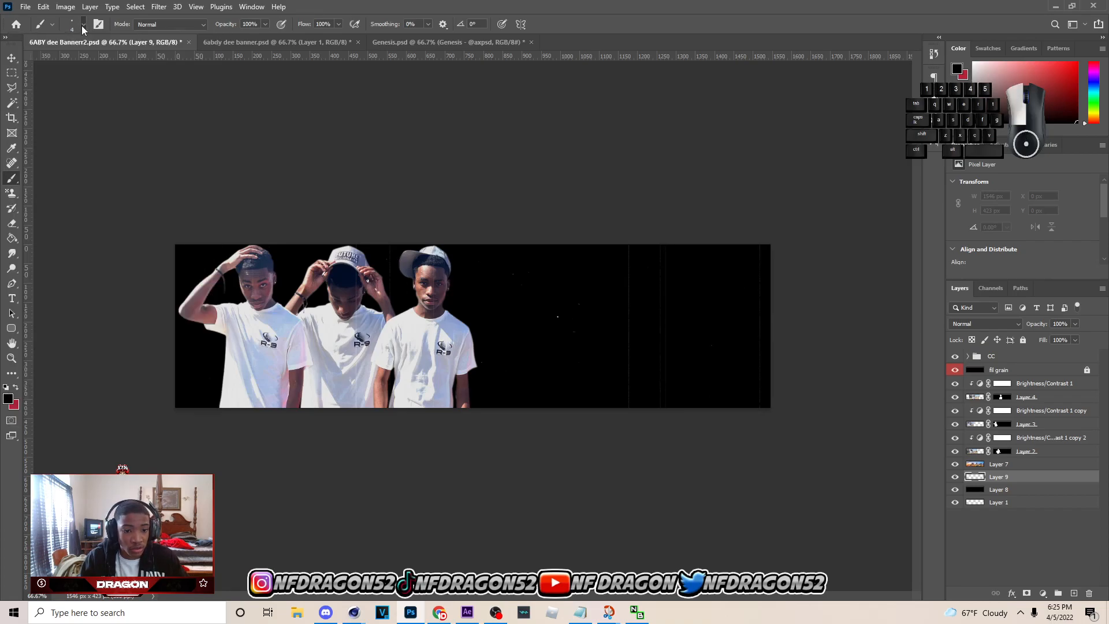
key("v")
key("b")
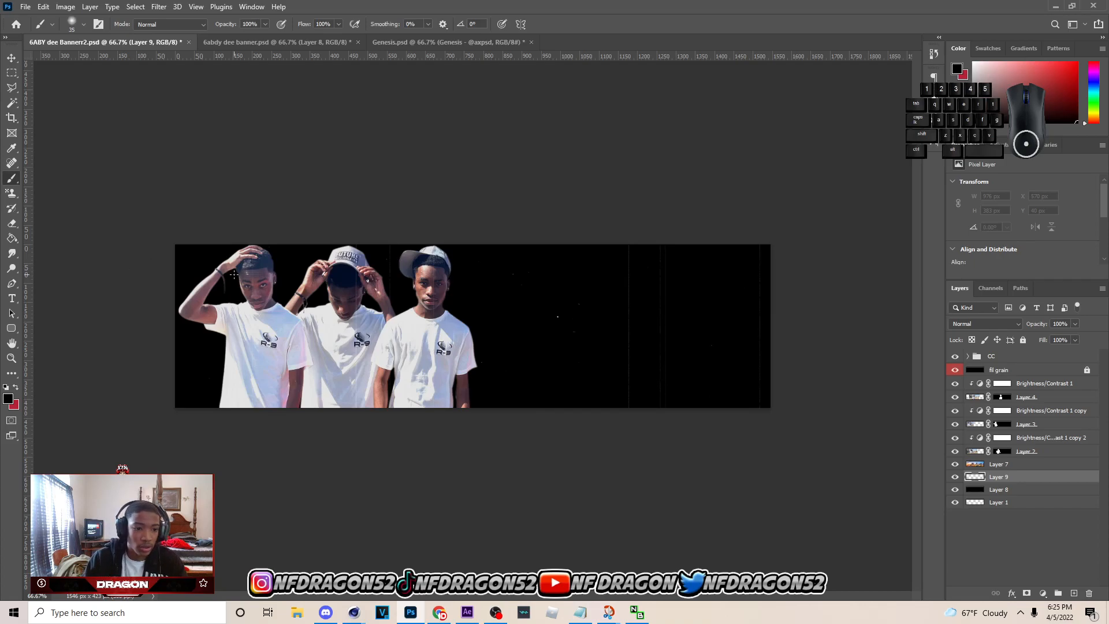
Enlarge the Soft Round brush to about 400 px.
key("bracketright")
key("bracketright")
key("bracketright")
key("bracketright")
key("bracketright")
key("bracketright")
key("bracketright")
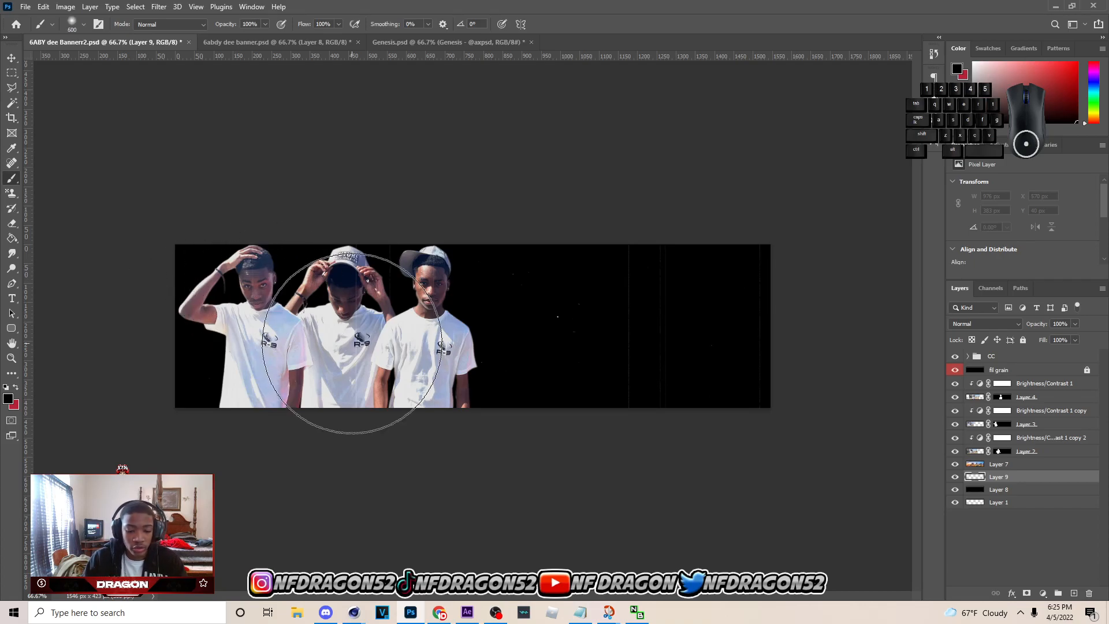
left_click(83, 24)
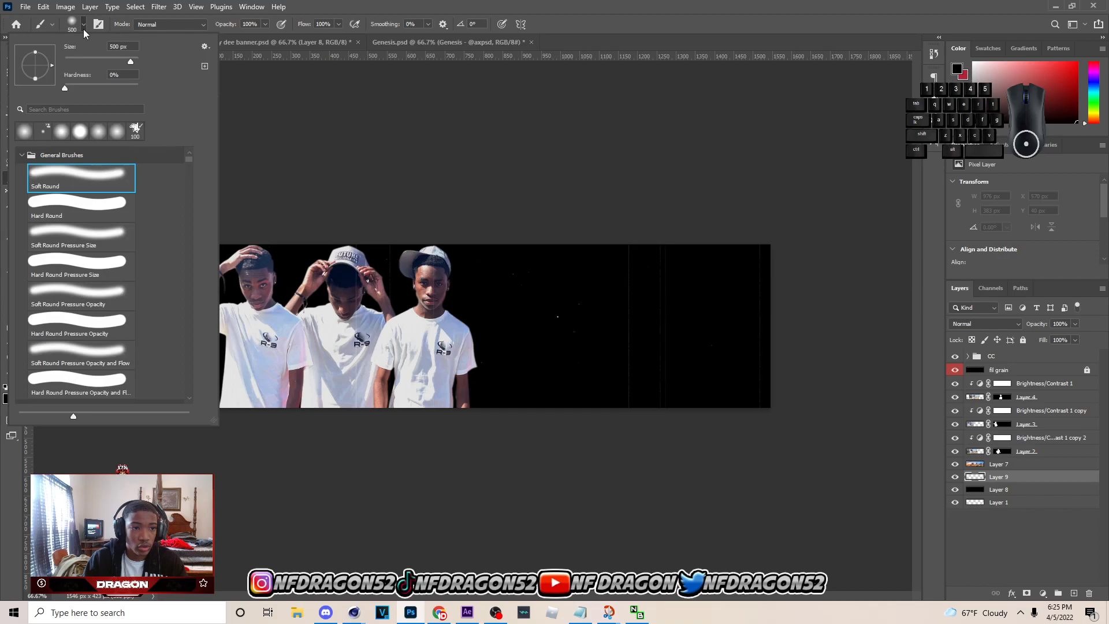
left_click(76, 27)
key("bracketleft")
key("bracketleft")
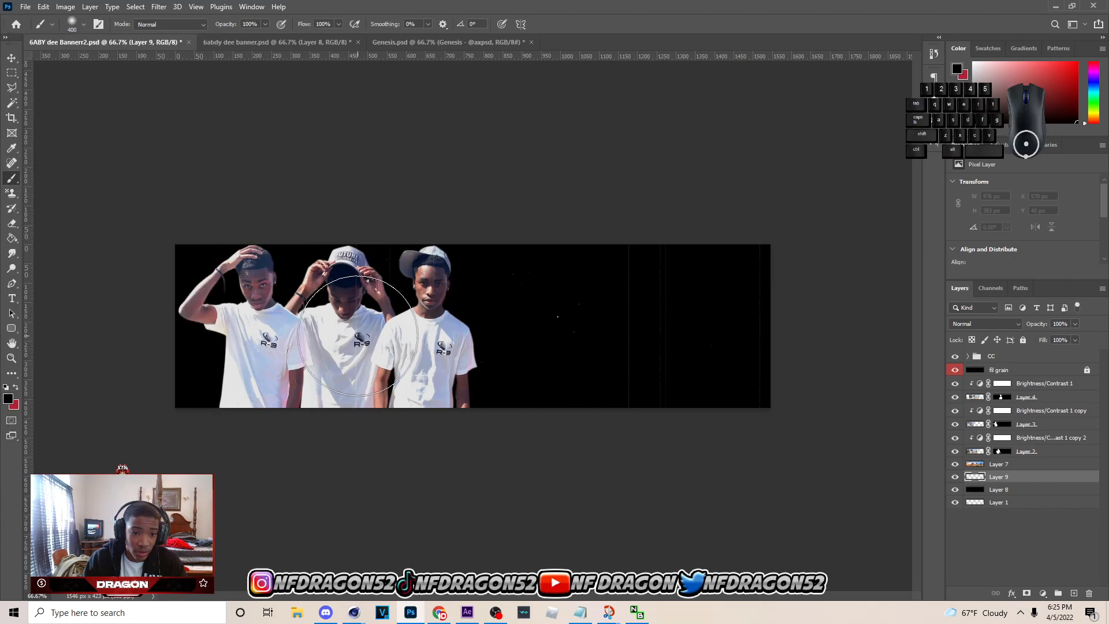
Set the foreground colour to white and paint a soft glow behind the three cutouts with a 600 px brush.
left_click(8, 402)
left_click_drag(860, 376, 786, 335)
left_click(1086, 343)
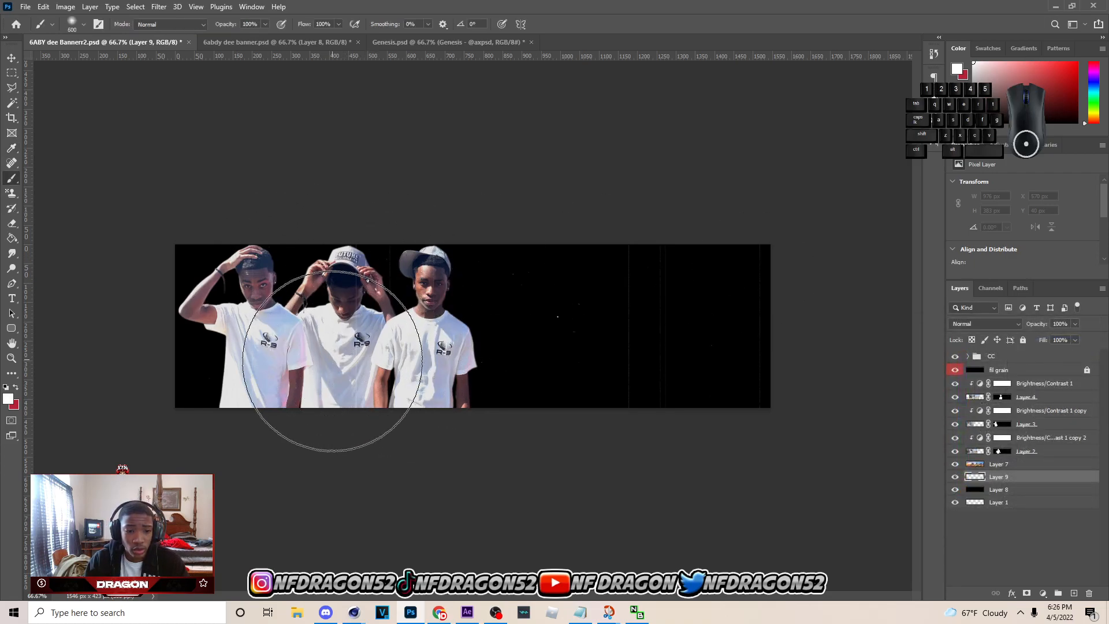
key("bracketright")
mouse_move(333, 367)
left_mouse_down()
mouse_move(373, 374)
mouse_move(284, 369)
mouse_move(376, 377)
mouse_move(288, 379)
mouse_move(384, 376)
left_mouse_up()
Reduce the brush to 300 px and add another new layer above the white glow on Layer 9.
key("bracketleft")
key("bracketleft")
key("bracketleft")
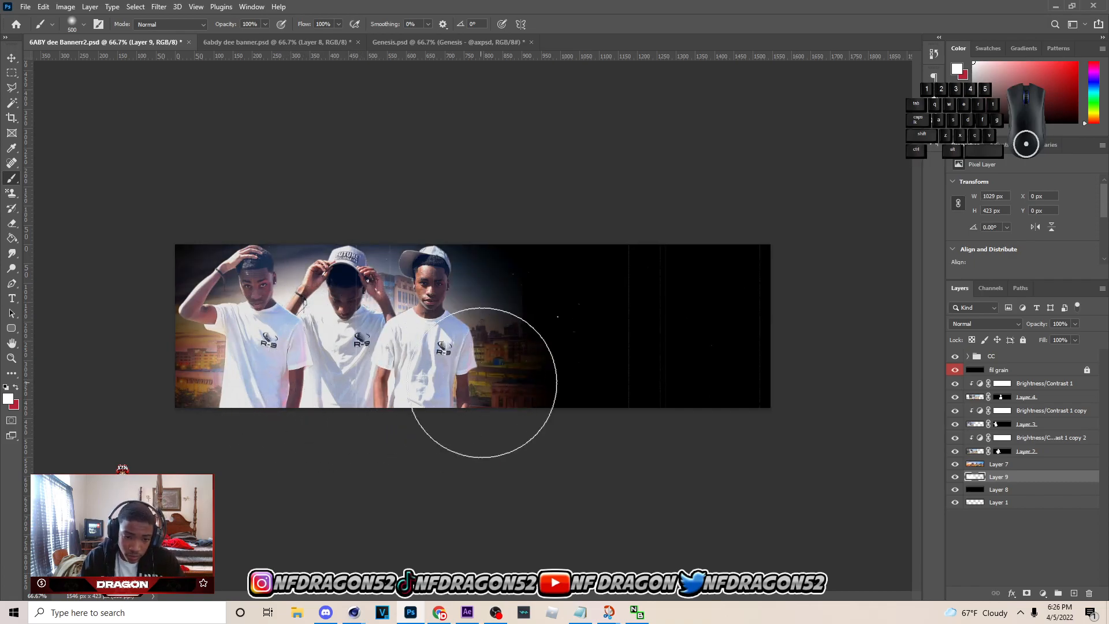
left_click(1073, 594)
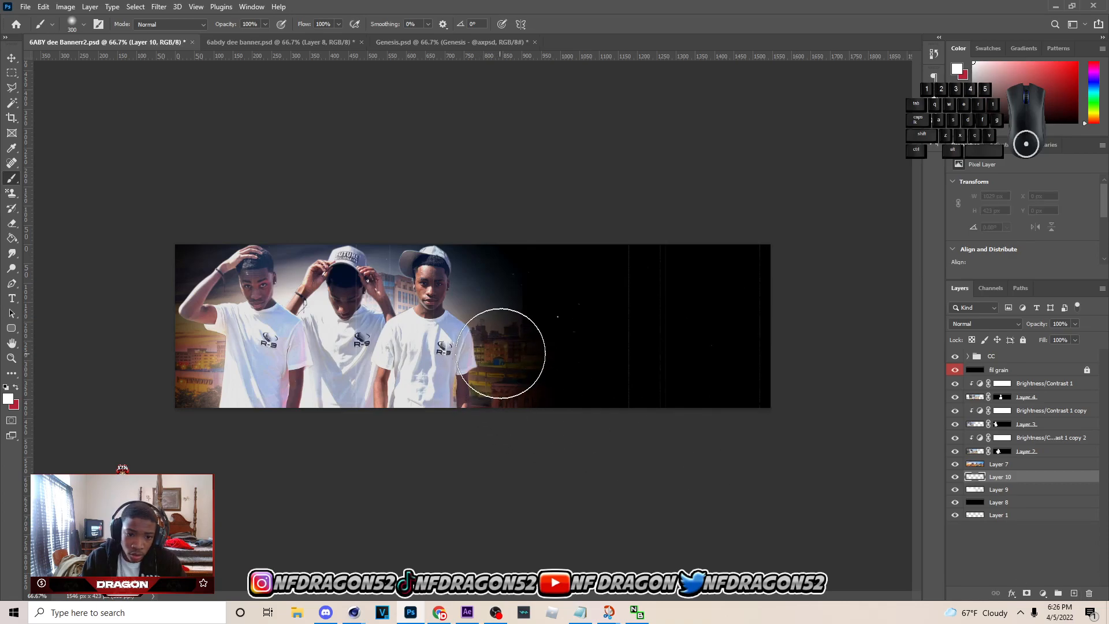
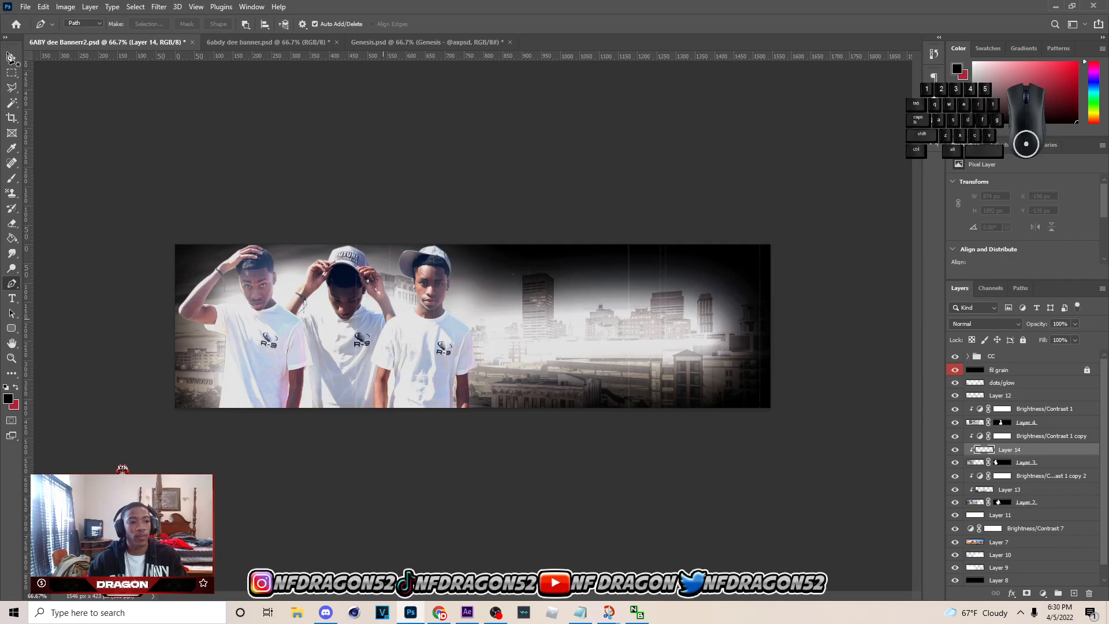
Paint soft black shading along the lower edge of the cutout on clipped Layer 14 with the 300 px brush.
key("b")
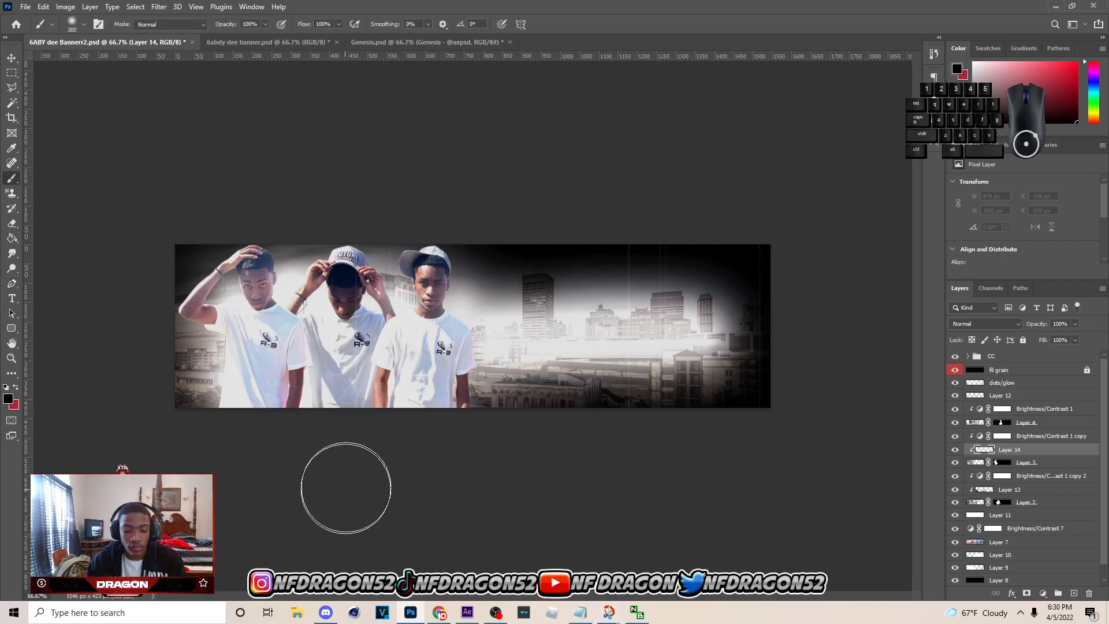
left_click(335, 398)
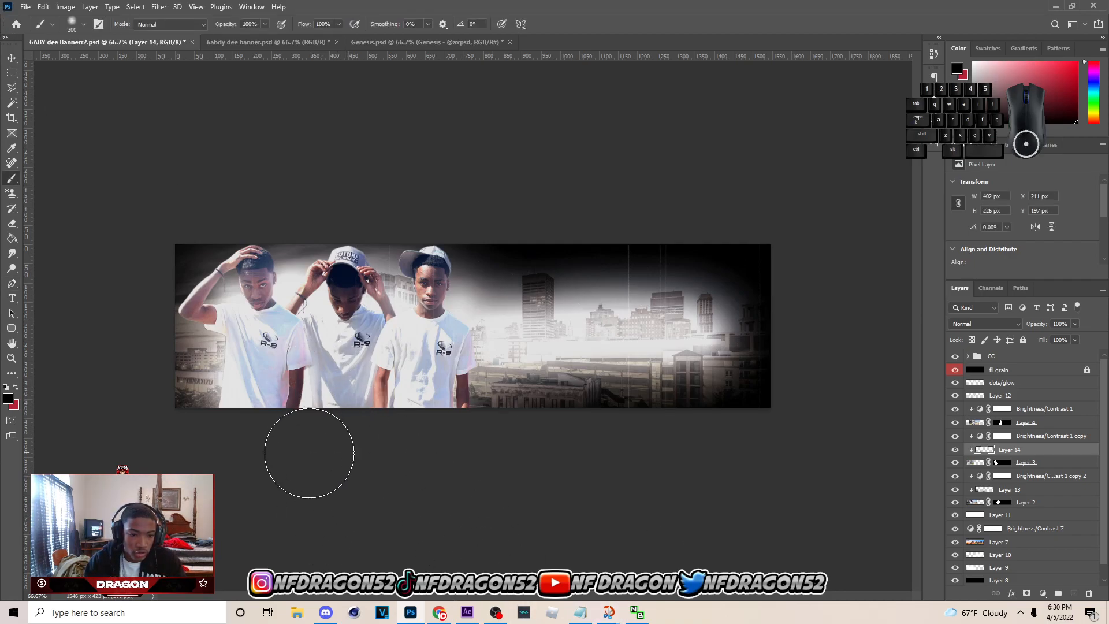
left_click(170, 381)
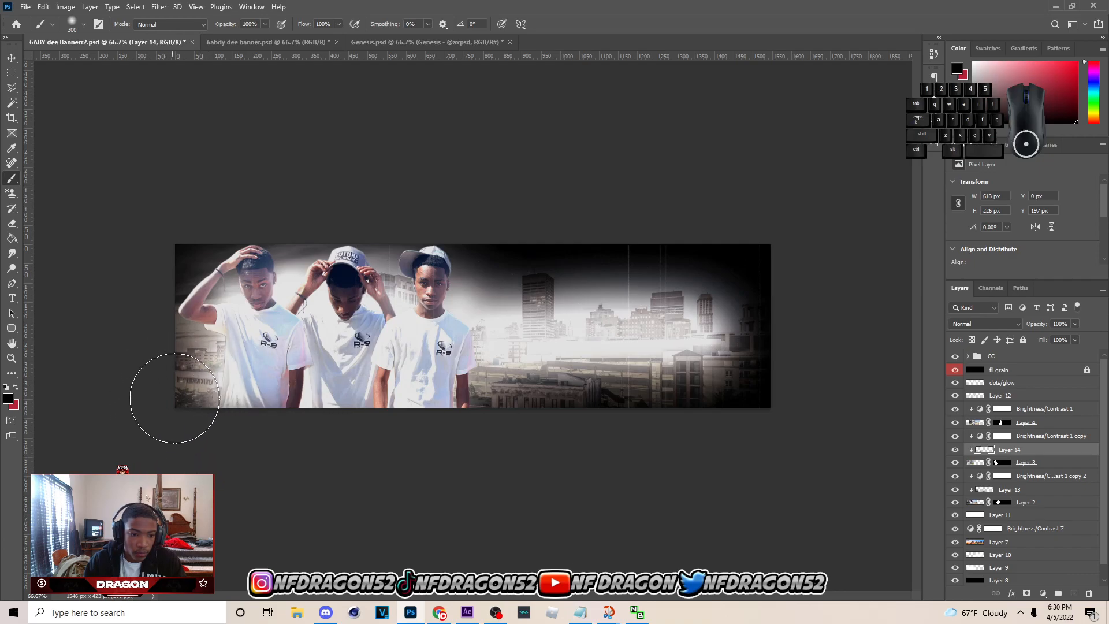
left_click(169, 412)
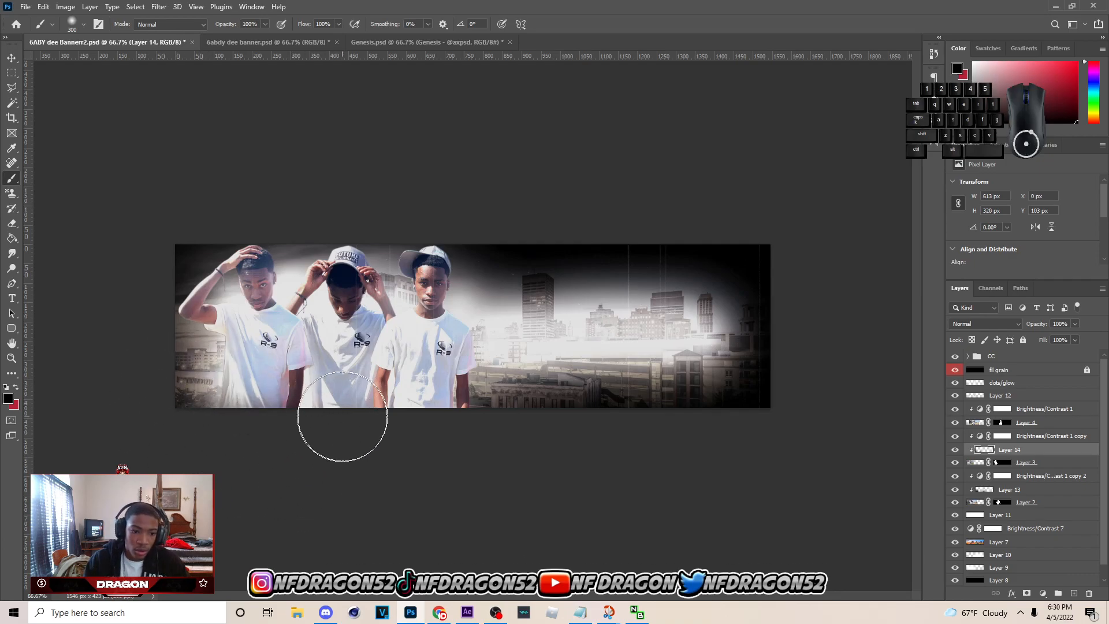
Lower the opacity of the shading on Layer 14 and save the banner.
left_click(1075, 324)
left_click_drag(1078, 337, 1046, 339)
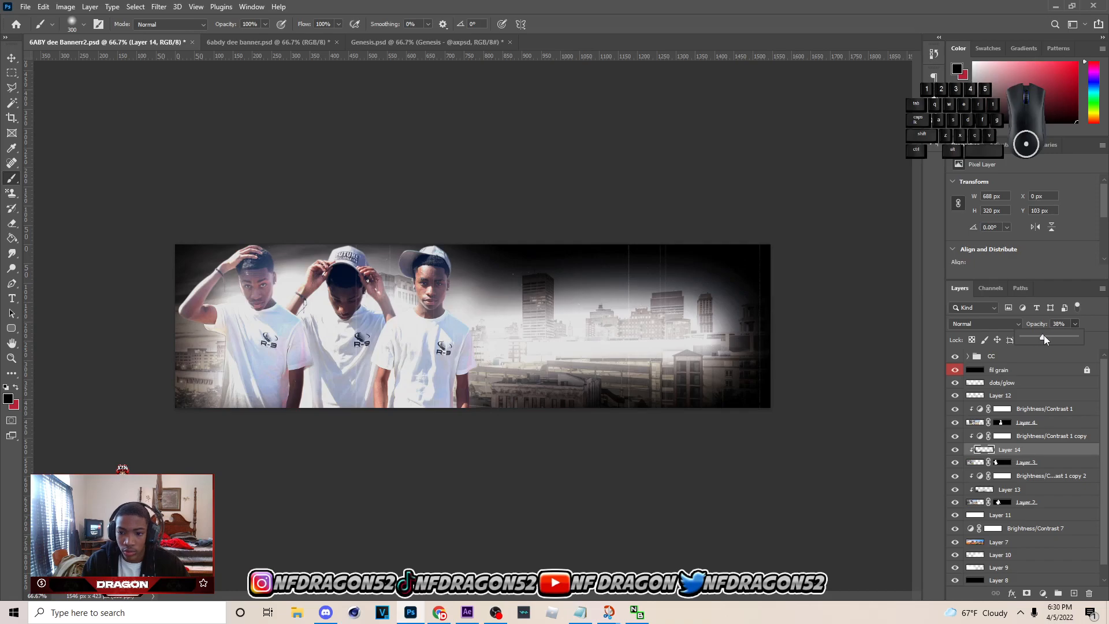
left_click_drag(1054, 339, 1055, 340)
key("ctrl+s")
On a new layer clipped to Layer 4, brush black shading over the cutout's lower part and reduce the layer's opacity.
left_click(1032, 425)
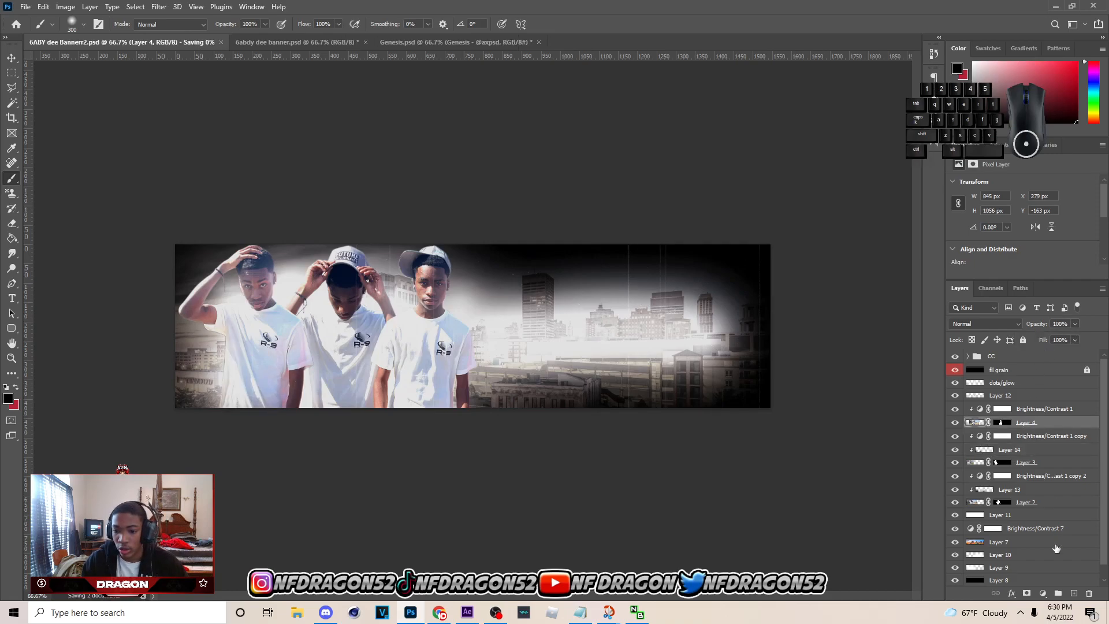
left_click(1074, 593)
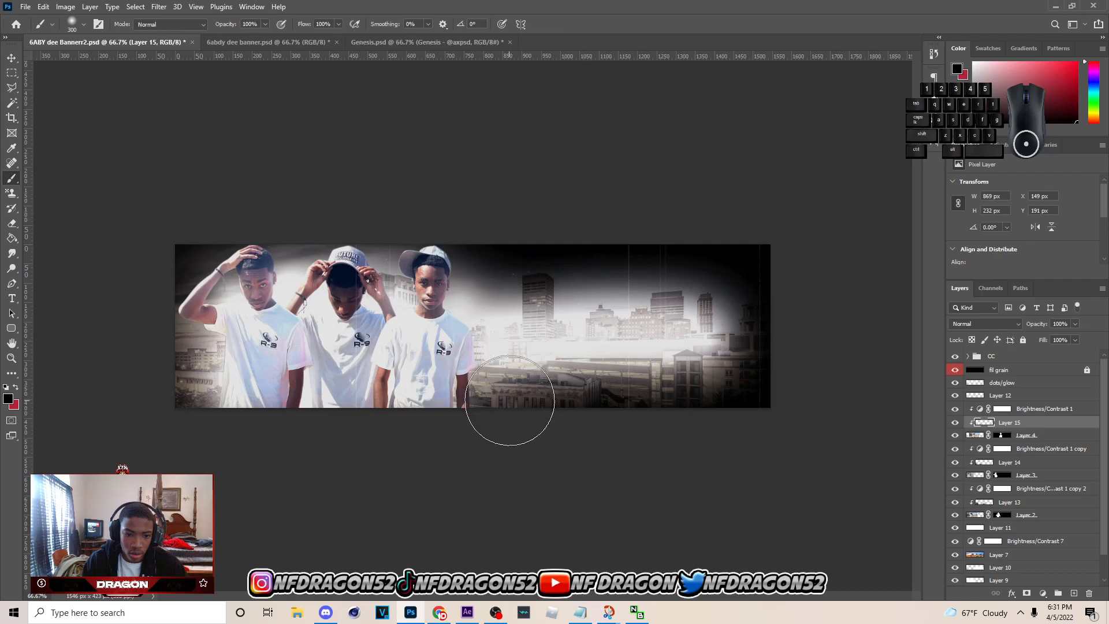
mouse_move(434, 455)
left_mouse_down()
mouse_move(381, 453)
mouse_move(374, 466)
mouse_move(317, 388)
left_mouse_up()
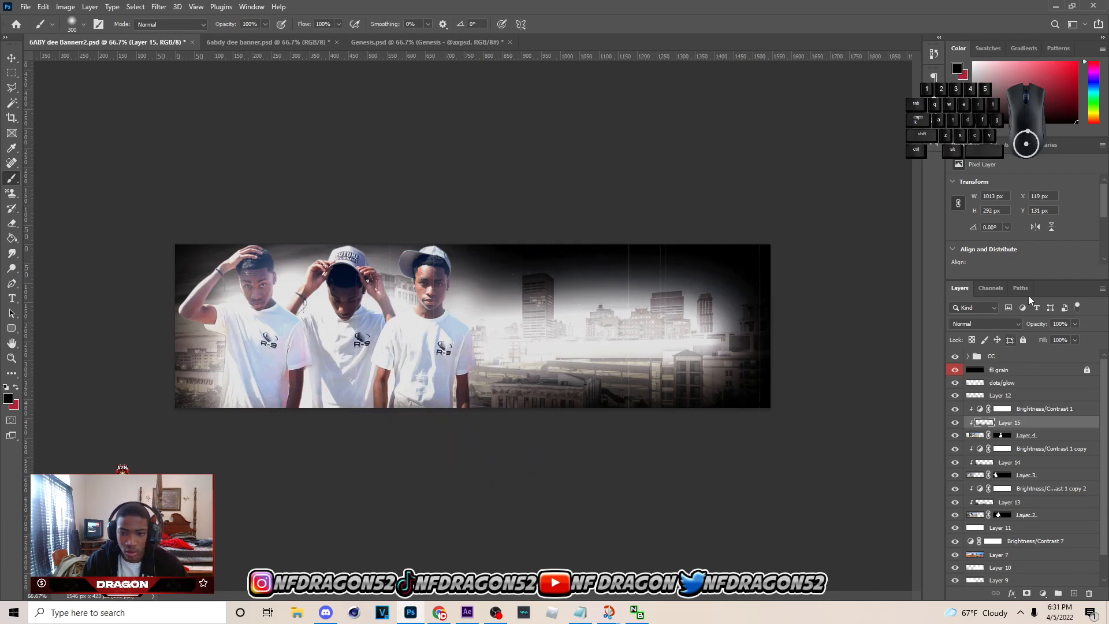
left_click(1075, 323)
left_click_drag(1082, 337, 1052, 341)
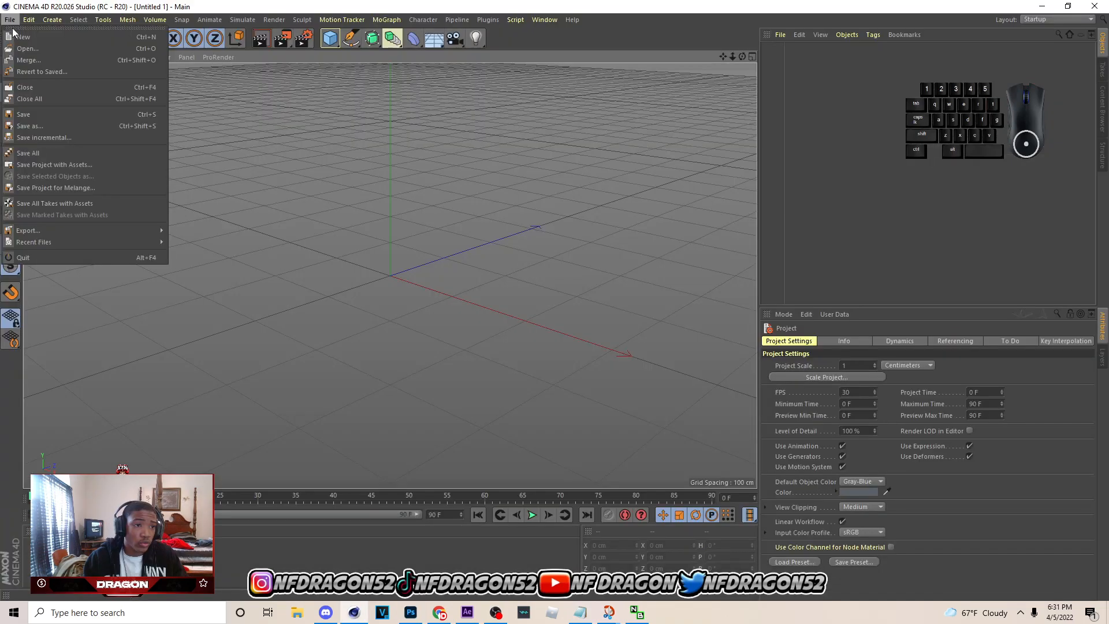
Switch to Cinema 4D and open the project file c4d template (1).c4d from Downloads.
left_click(19, 47)
type("c4d")
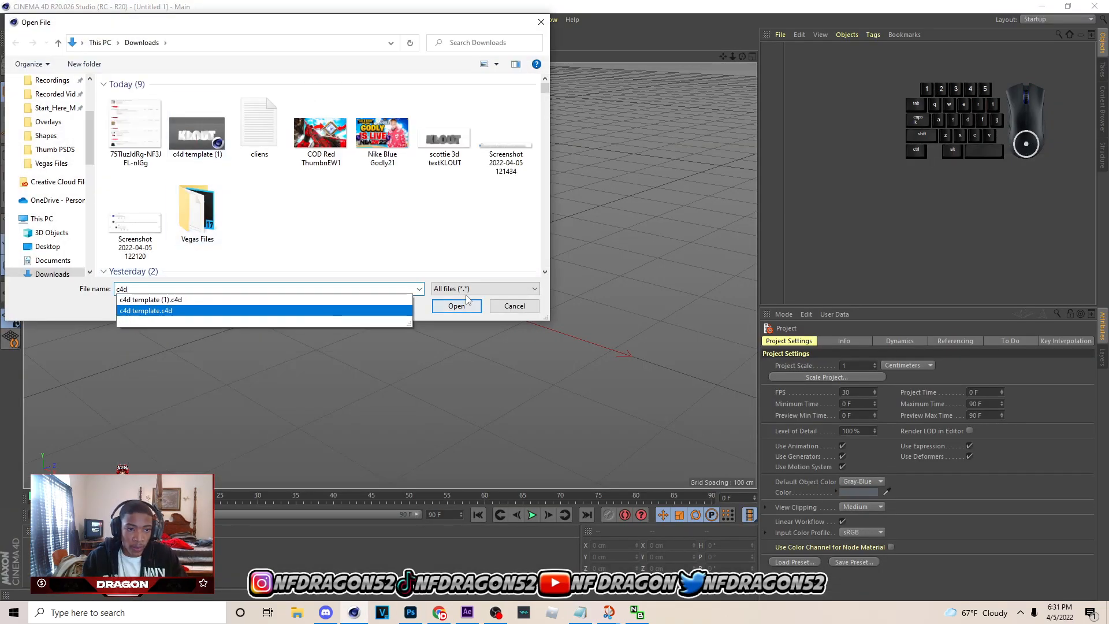
left_click(158, 300)
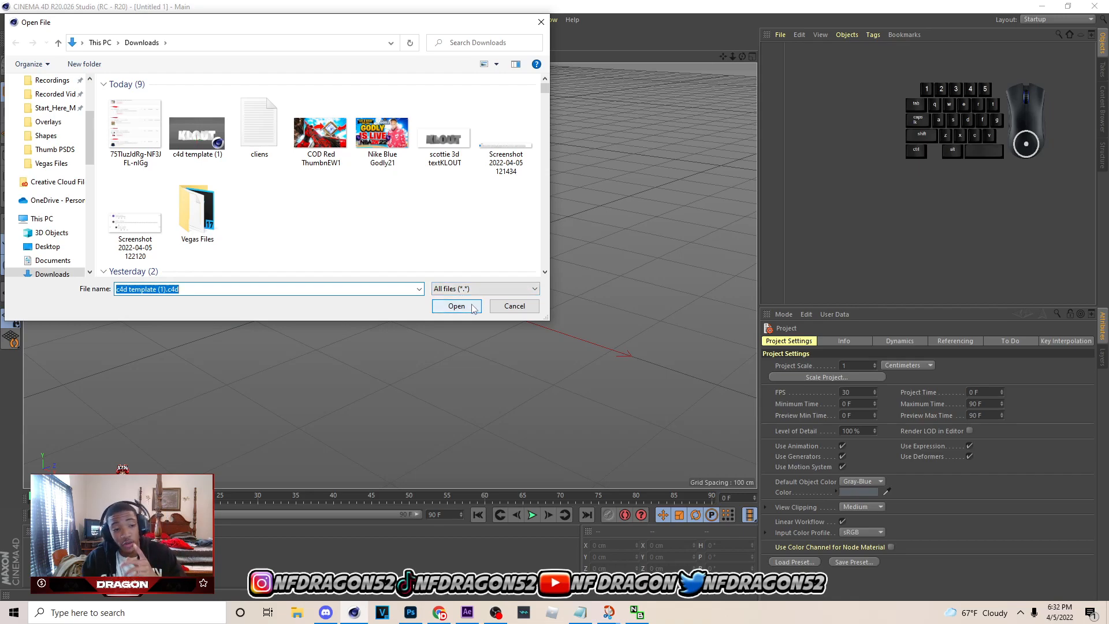
left_click(460, 307)
left_click(626, 349)
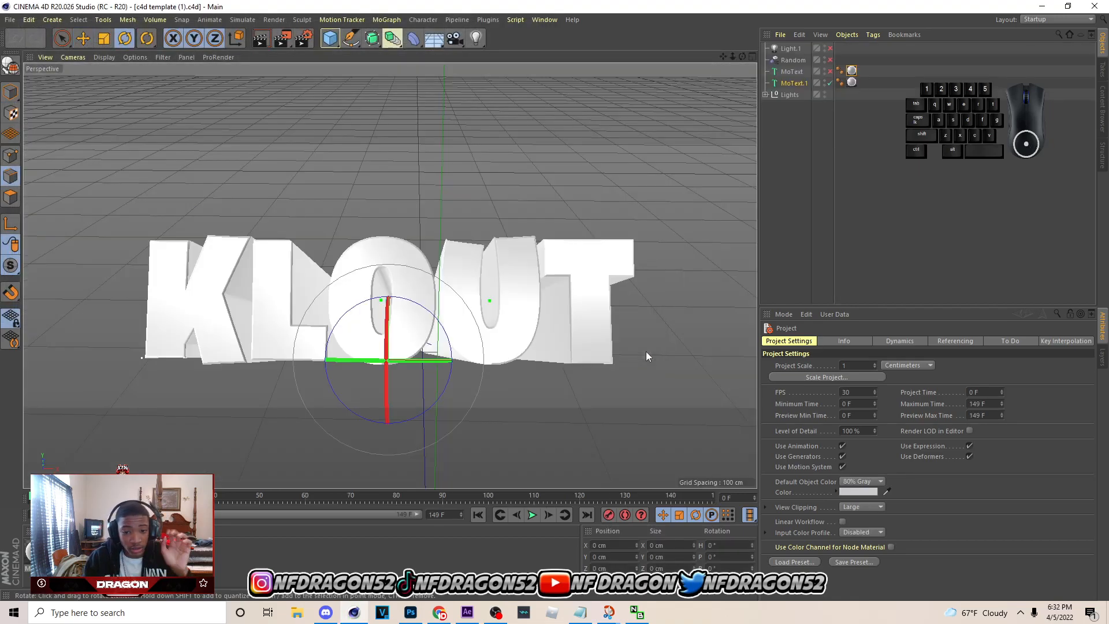
Replace the text of the MoText.1 object with FLOCKAAA and frame the whole word in the viewport.
left_click(797, 86)
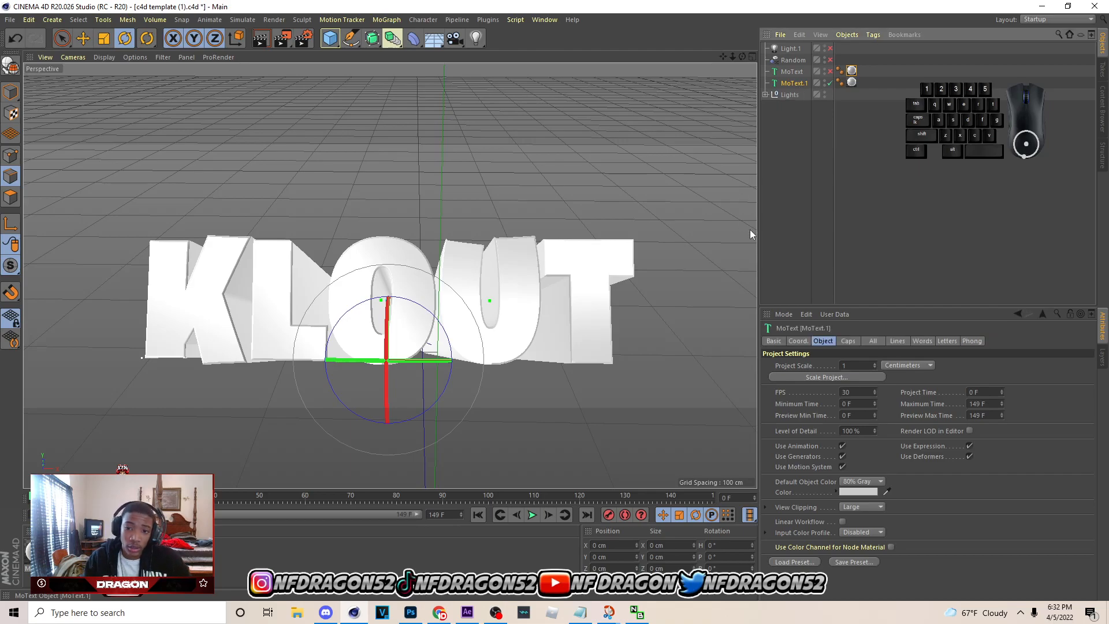
double_click(870, 397)
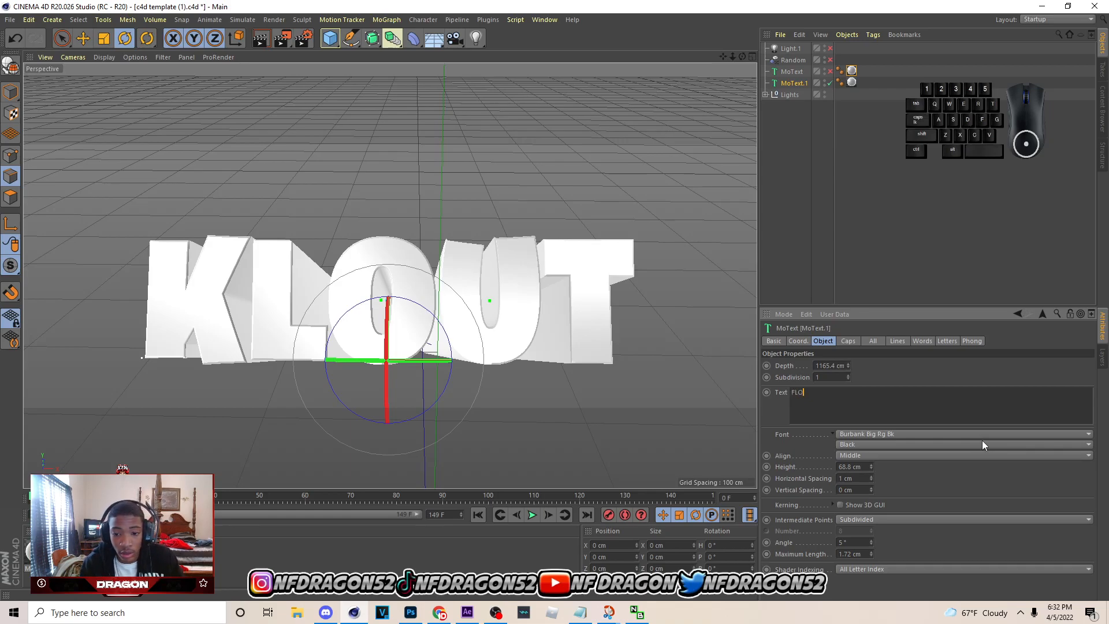
type("FLOCKAAA")
left_click(858, 327)
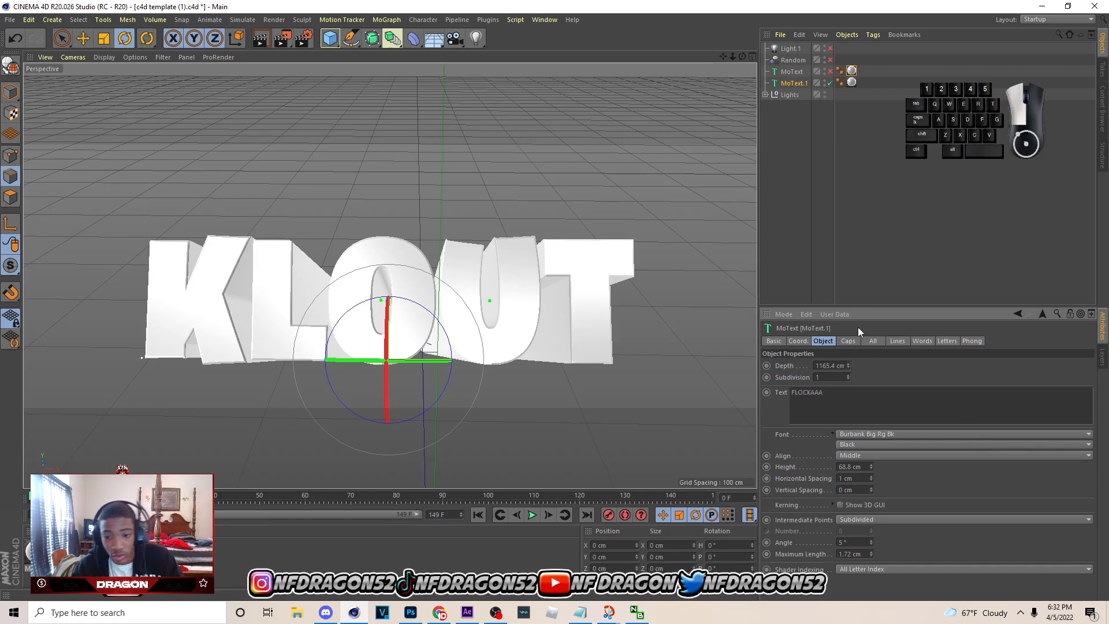
scroll(539, 155, "down", 3)
left_click_drag(722, 56, 663, 107)
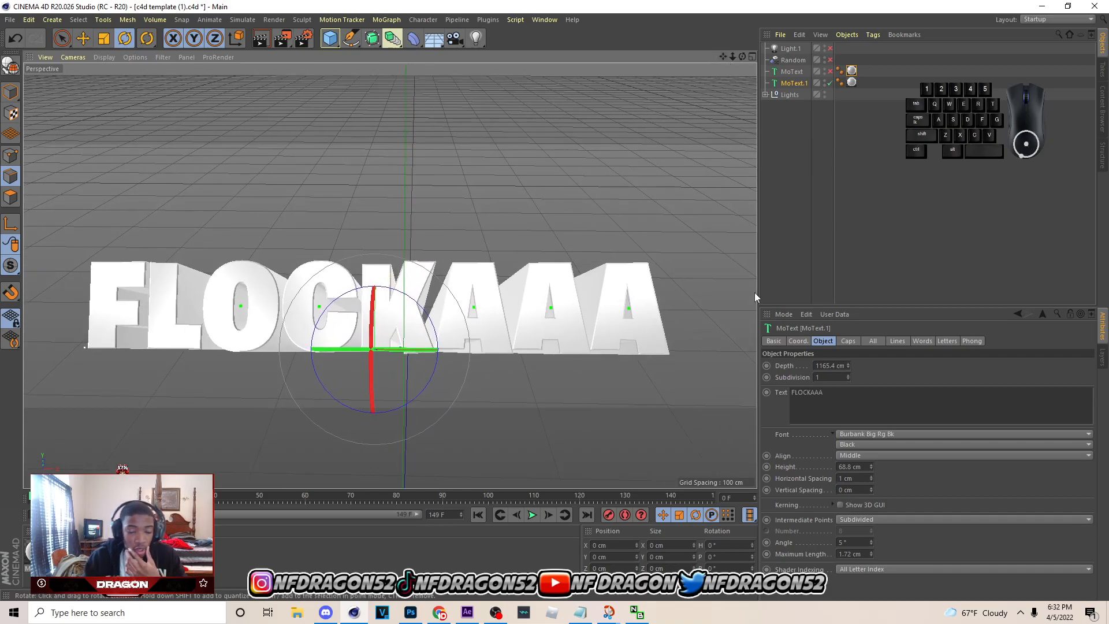
Change the FLOCKAAA text's font to Pricedown Bl and set its depth to 1104.4 cm.
left_click(912, 433)
scroll(914, 450, "down", 5)
scroll(912, 456, "down", 15)
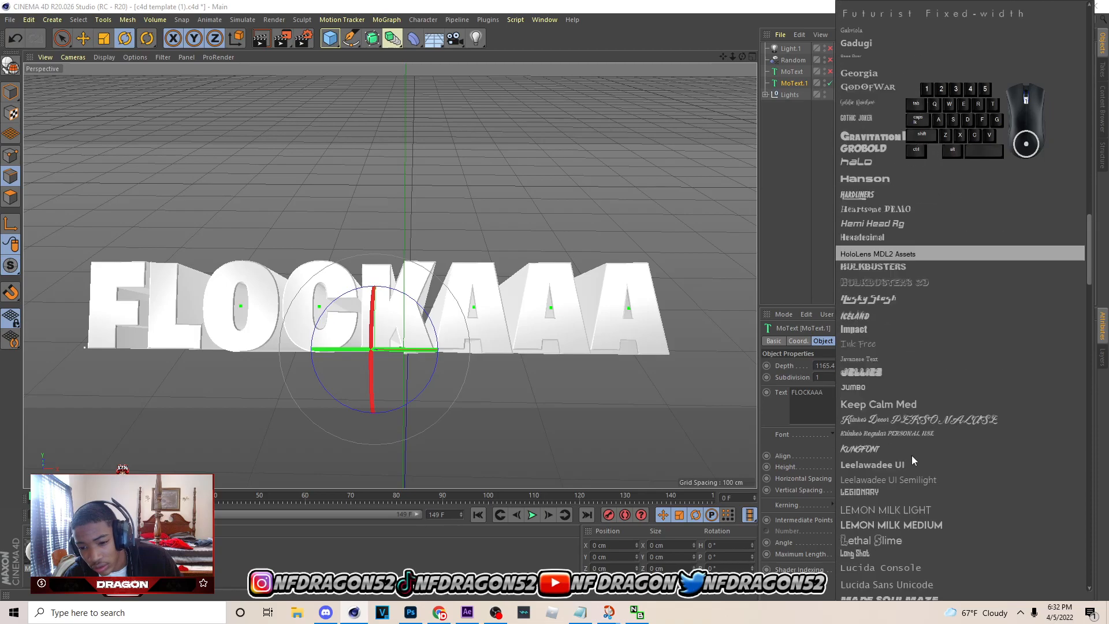
scroll(910, 459, "down", 10)
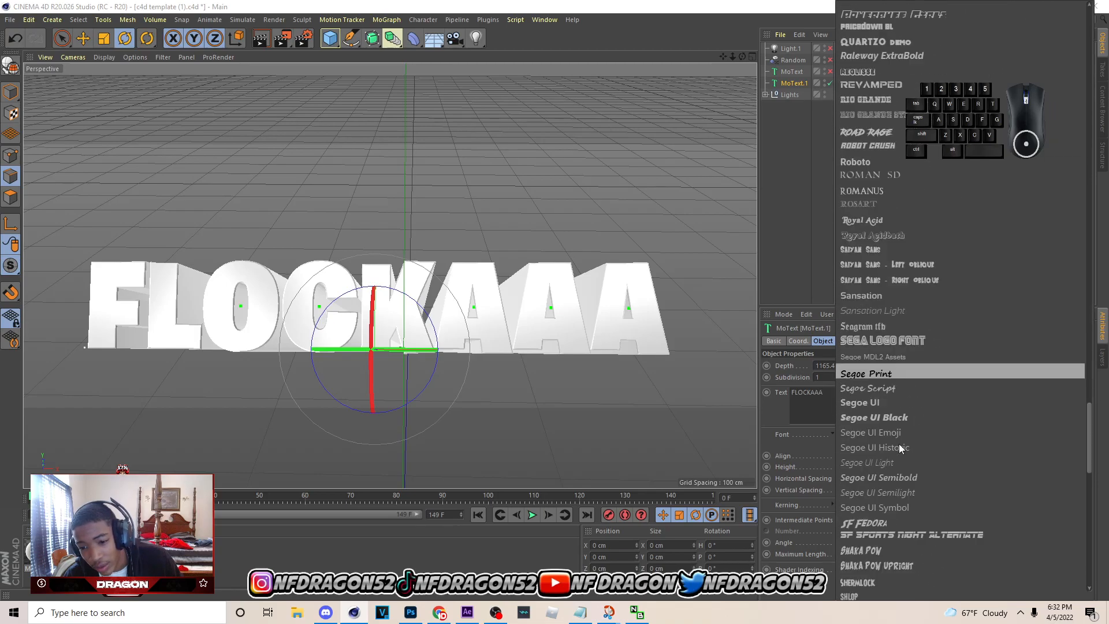
scroll(905, 455, "down", 8)
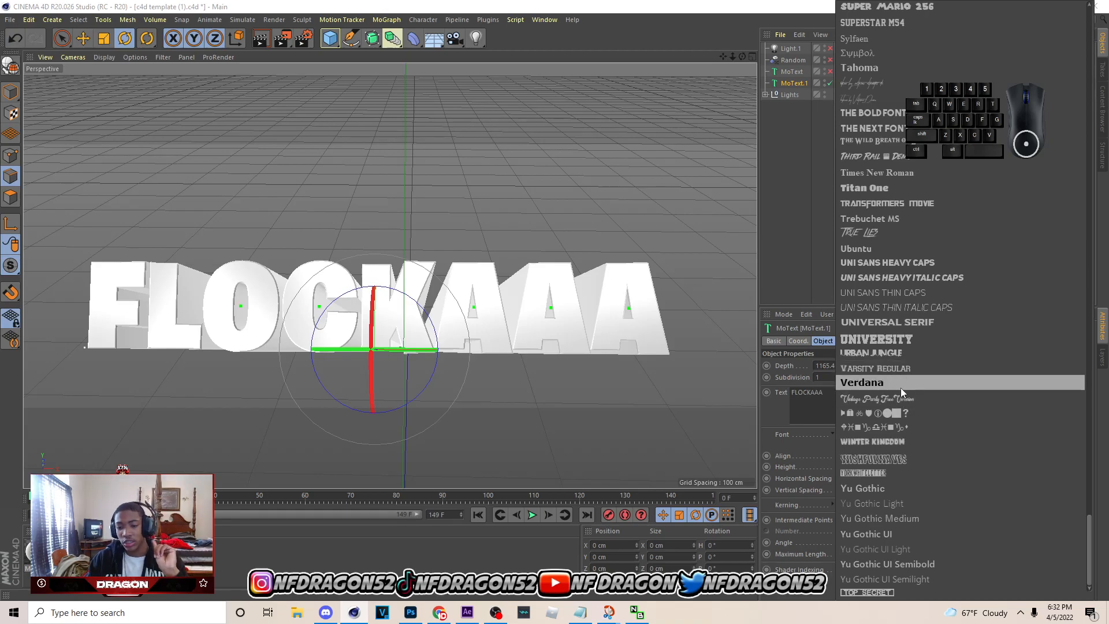
left_click(899, 252)
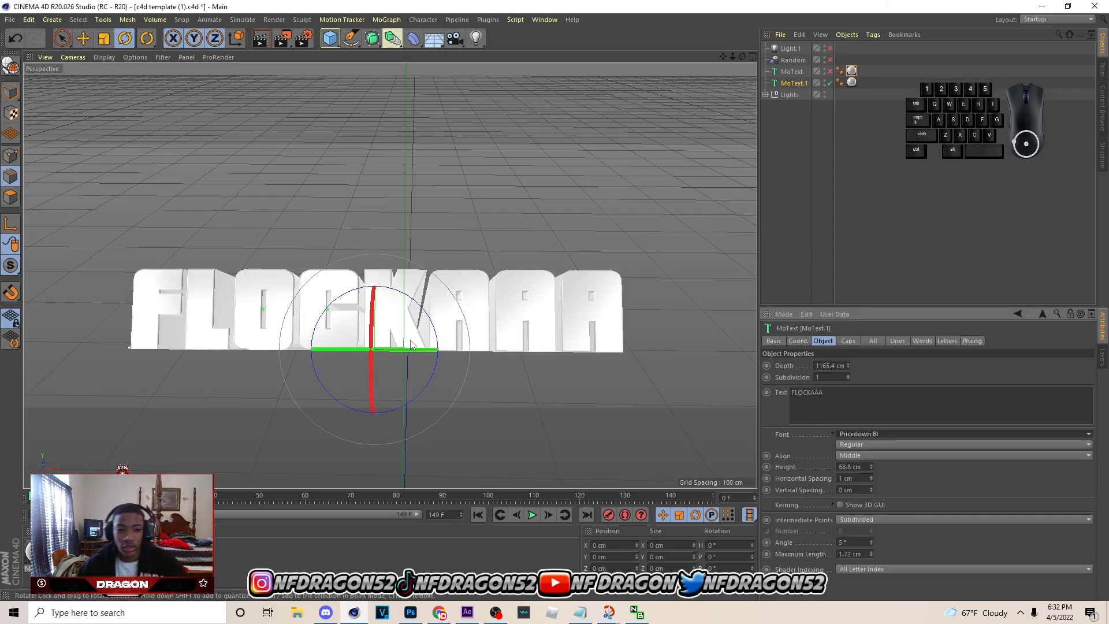
scroll(408, 337, "up", 3)
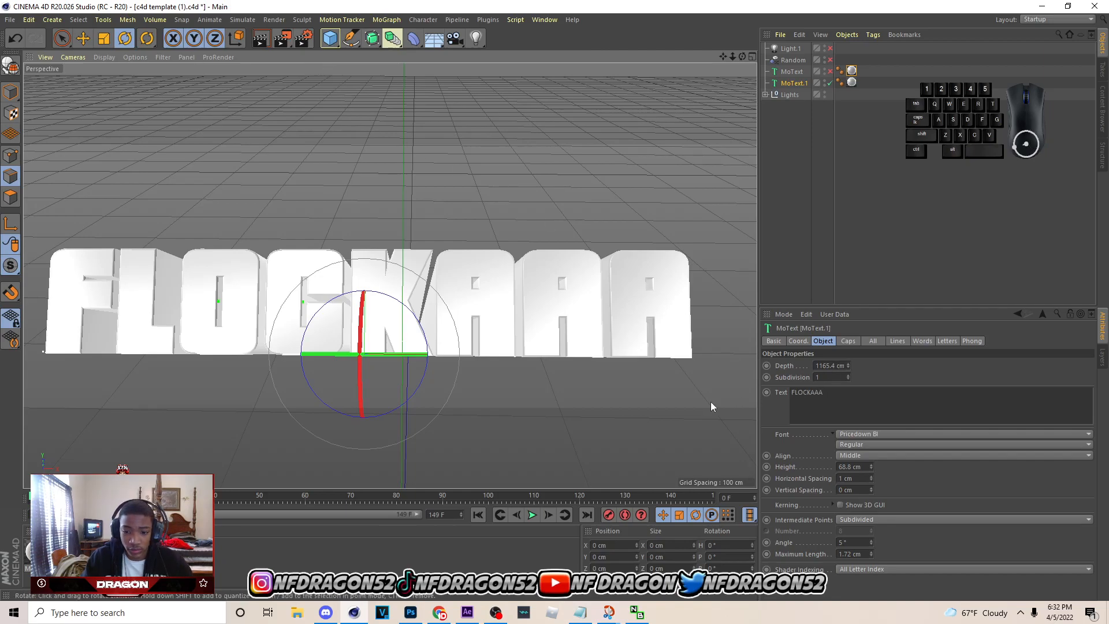
left_click_drag(848, 365, 848, 369)
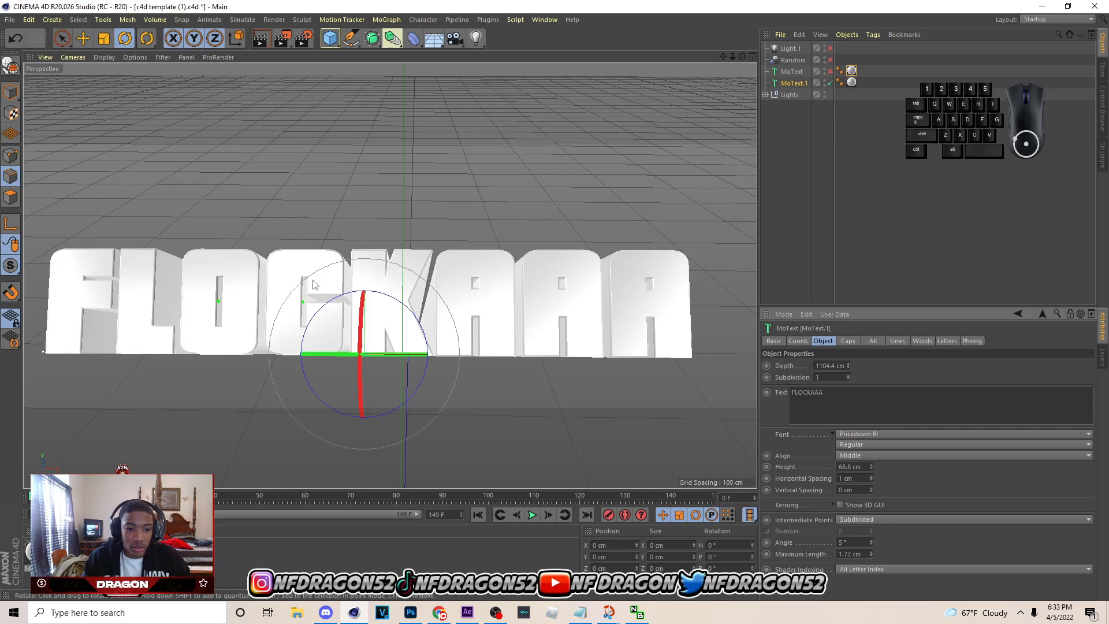
Name the render's PNG output file after the FLOCKAAA text and render the scene to the Picture Viewer.
left_click(312, 39)
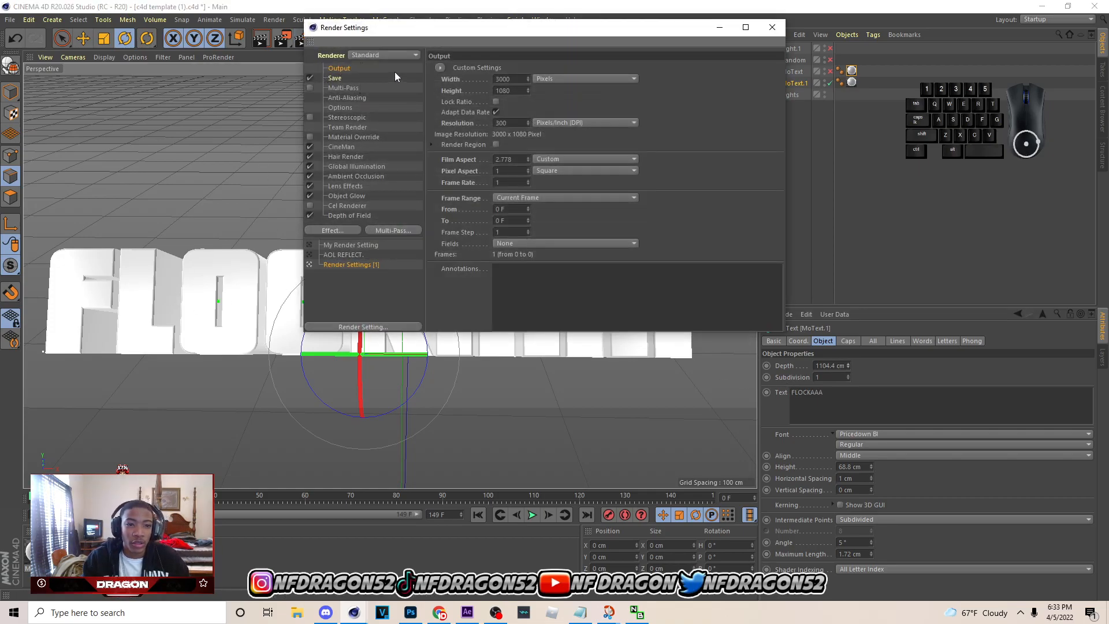
left_click(334, 78)
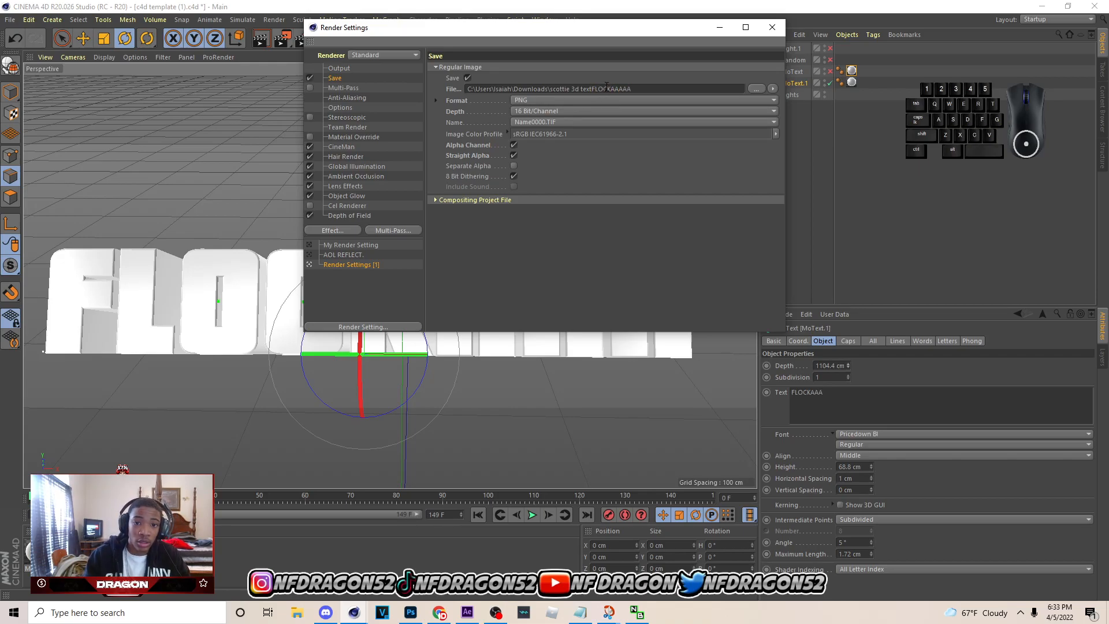
left_click(772, 27)
left_click(282, 40)
scroll(582, 310, "down", 5)
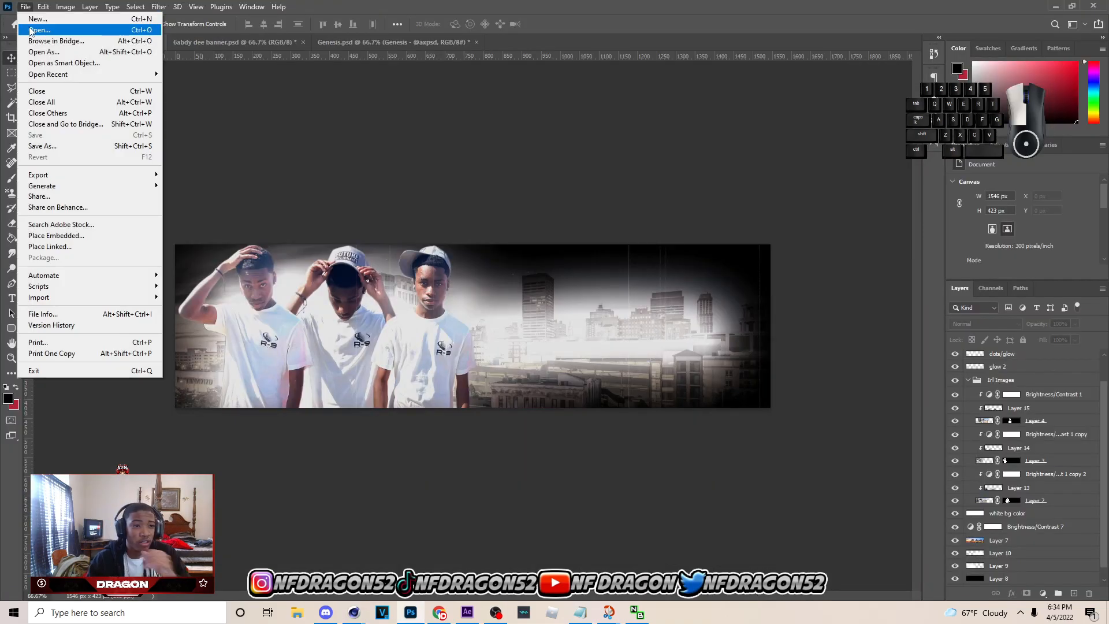
Open scottie 3d textFLOCKAAAAA.png from Downloads and paste its 3D text into the banner document just below the CC group.
left_click(125, 39)
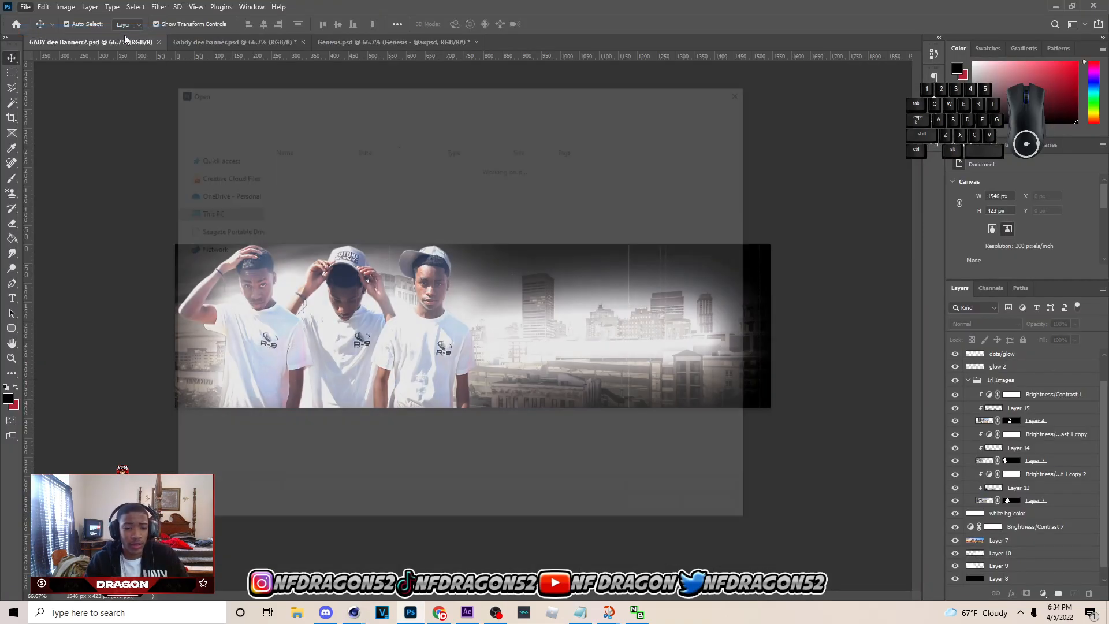
left_click(212, 183)
left_click(297, 197)
left_click(662, 511)
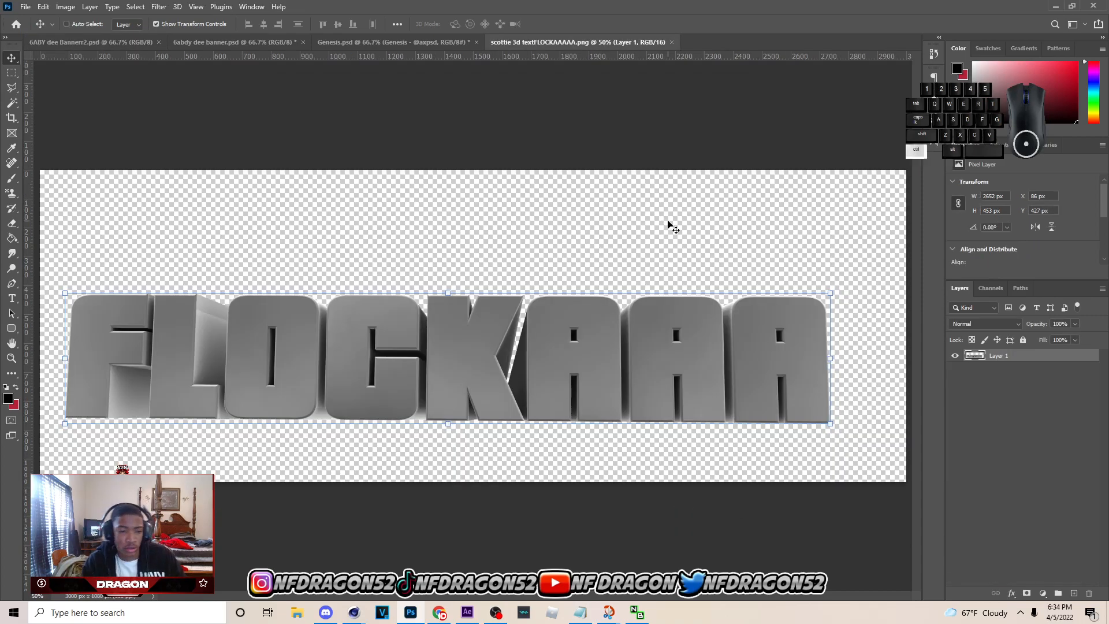
key("ctrl+Tab")
left_click(968, 409)
left_click(1008, 373)
key("ctrl+v")
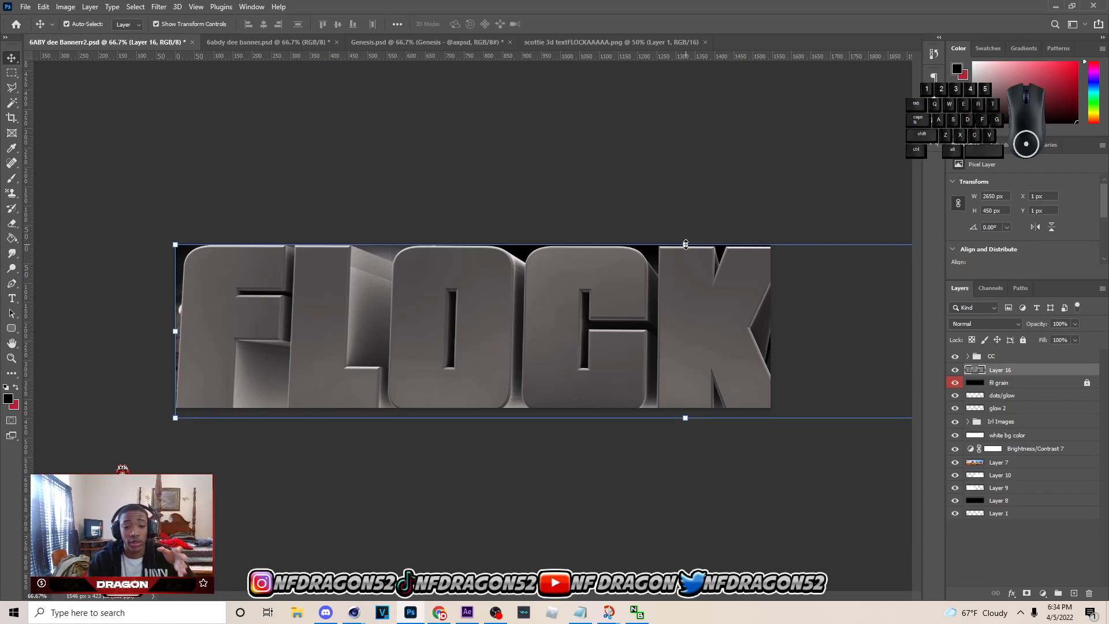
Scale the pasted FLOCKAAA text to about 27% and place it over the skyline beside the cutouts, about 718 px wide.
left_click_drag(685, 244, 638, 338)
left_click_drag(727, 344, 759, 345)
left_click_drag(733, 347, 759, 347)
mouse_move(733, 346)
left_mouse_down()
mouse_move(764, 345)
mouse_move(730, 344)
left_mouse_up()
key("Right")
key("Right")
key("Right")
key("Right")
key("Right")
key("Right")
key("Right")
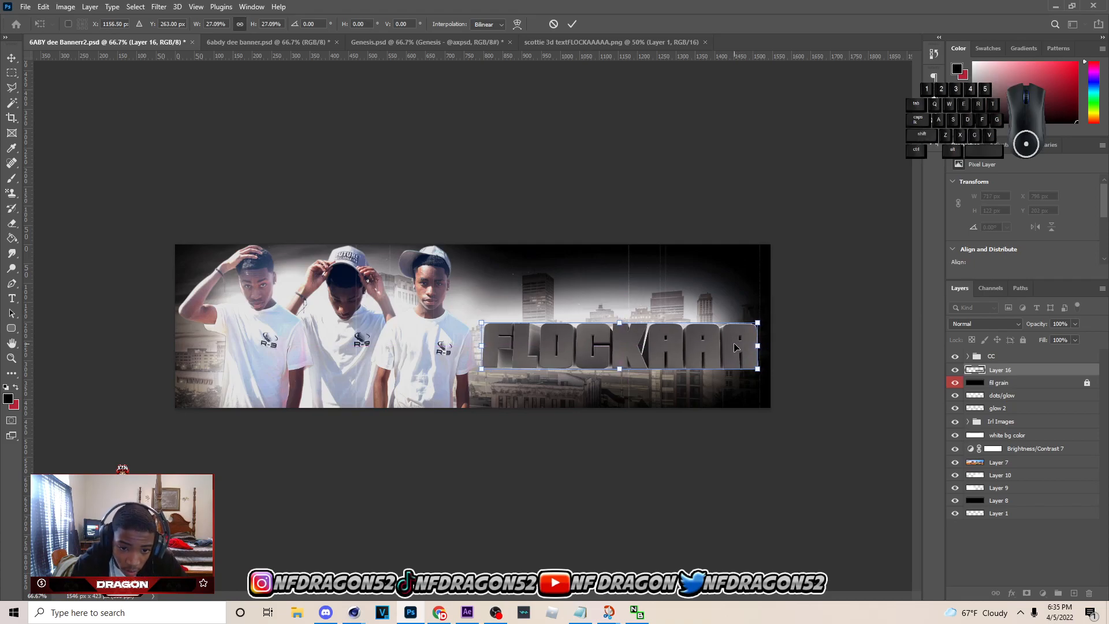
left_click(571, 24)
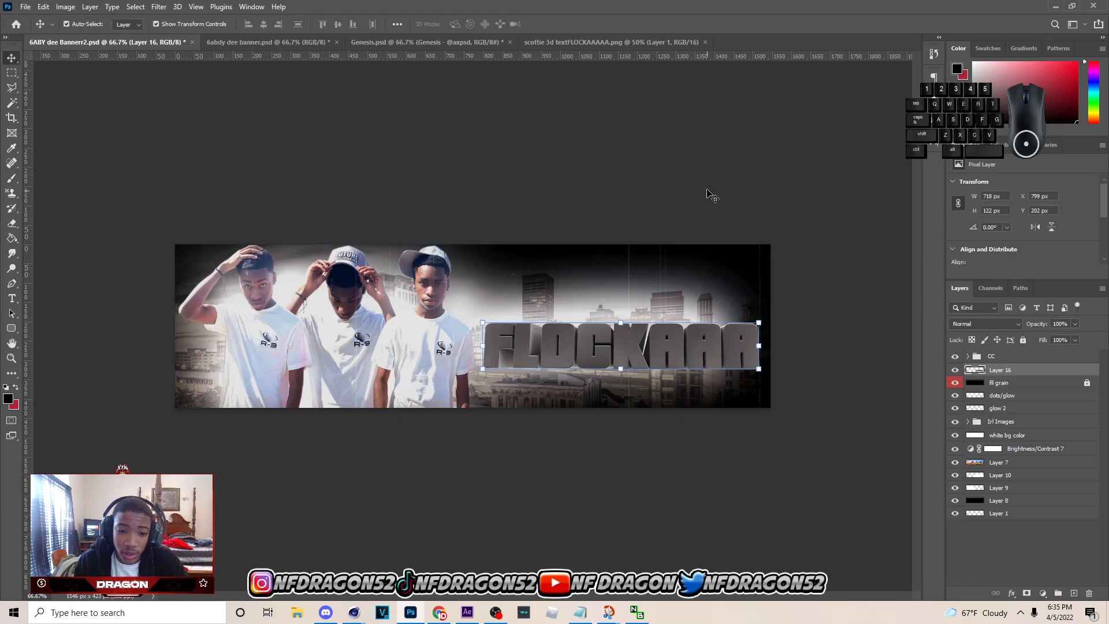
left_click(693, 204)
left_click(608, 328)
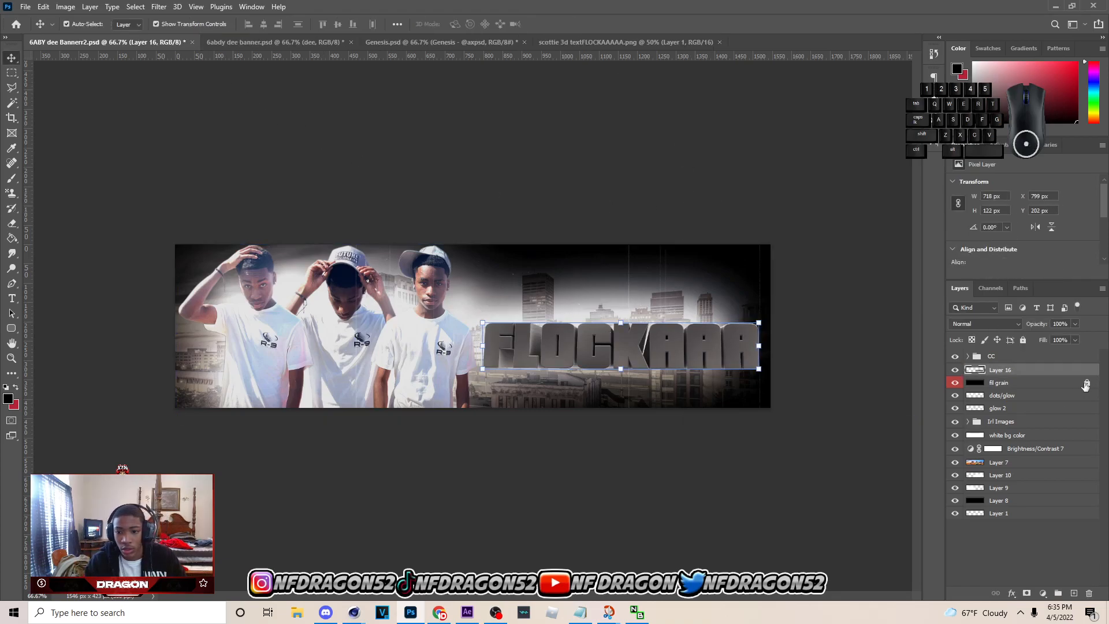
right_click(1046, 370)
left_click(902, 128)
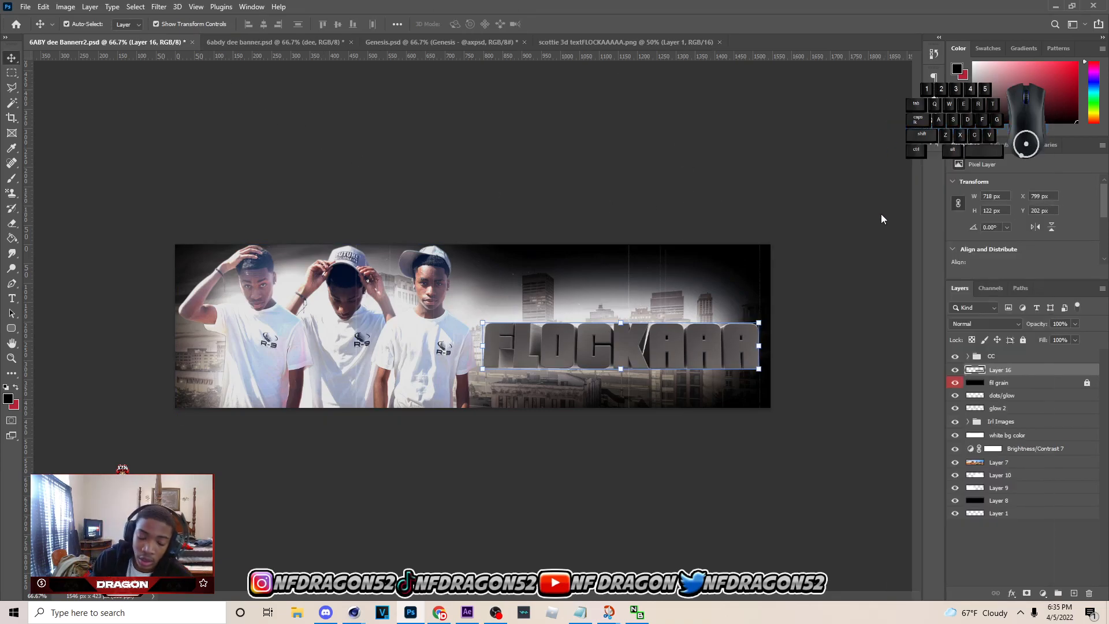
left_click_drag(477, 248, 843, 209)
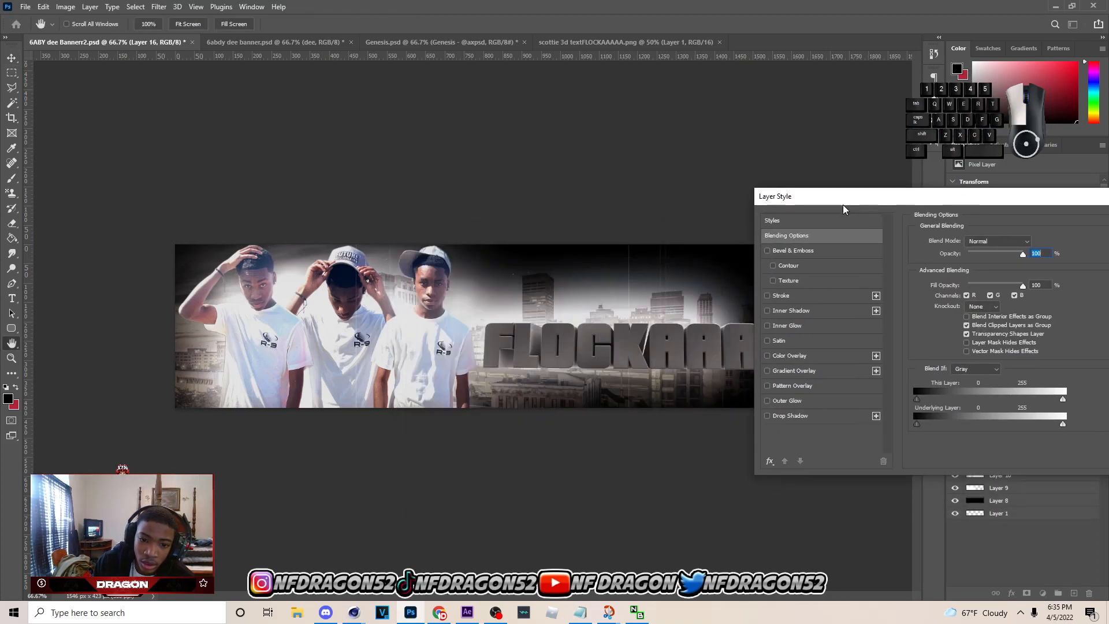
left_click(776, 341)
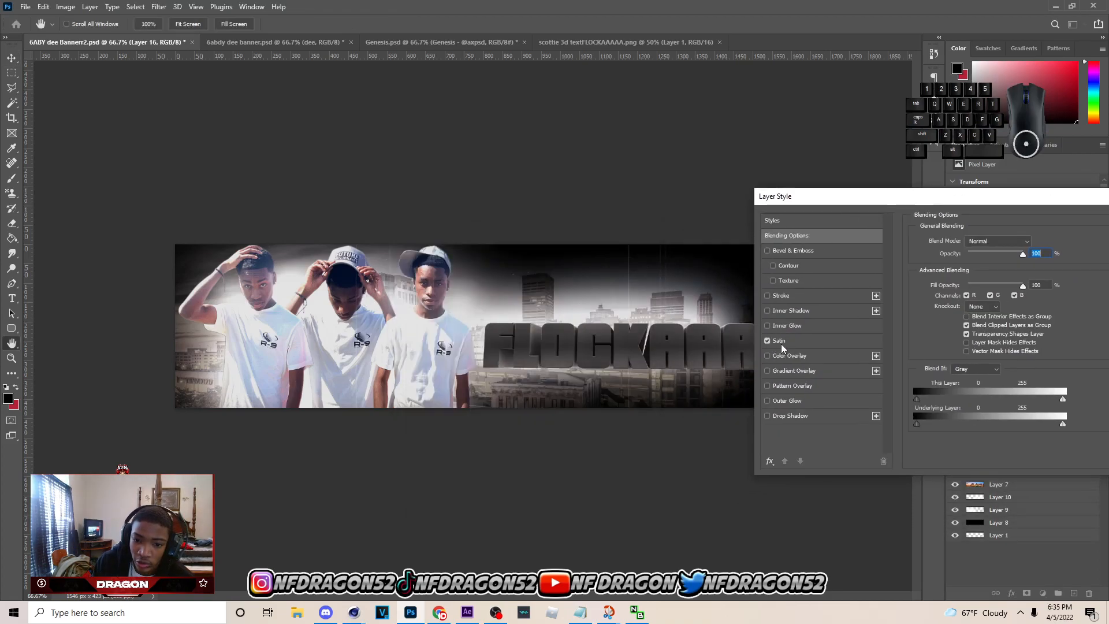
left_click(767, 355)
left_click(784, 356)
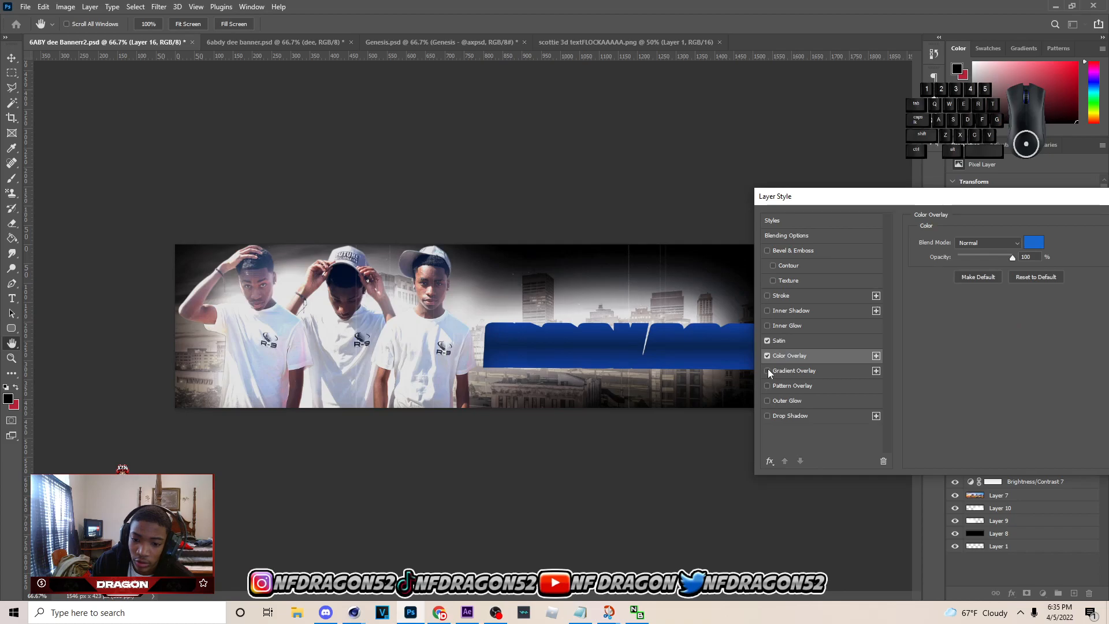
left_click(1031, 242)
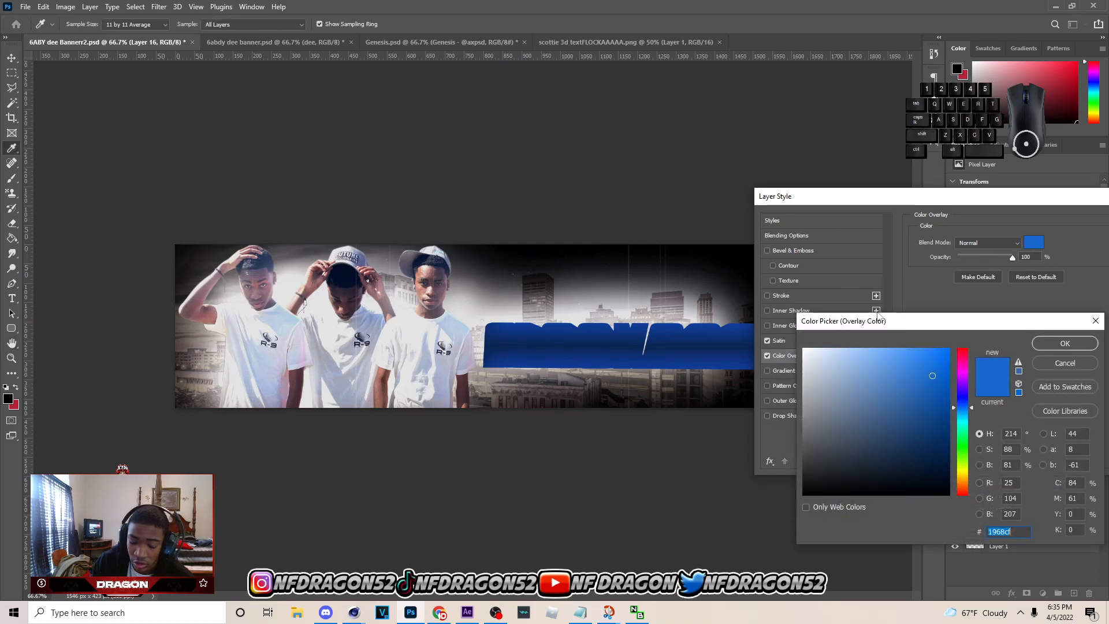
left_click(804, 349)
left_click(1086, 344)
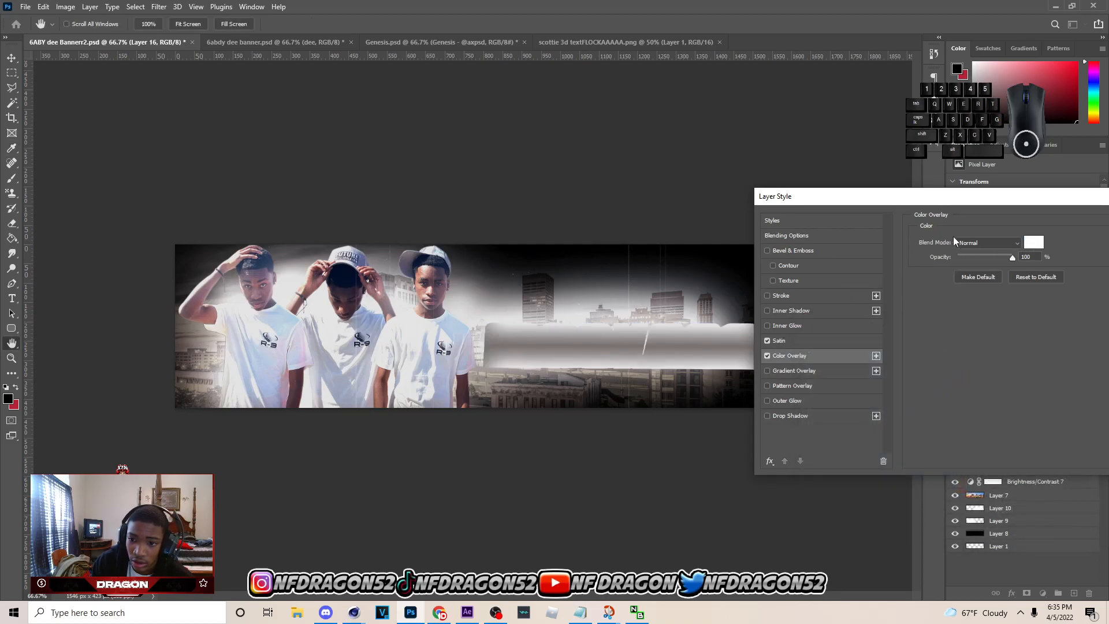
left_click(987, 243)
key("Escape")
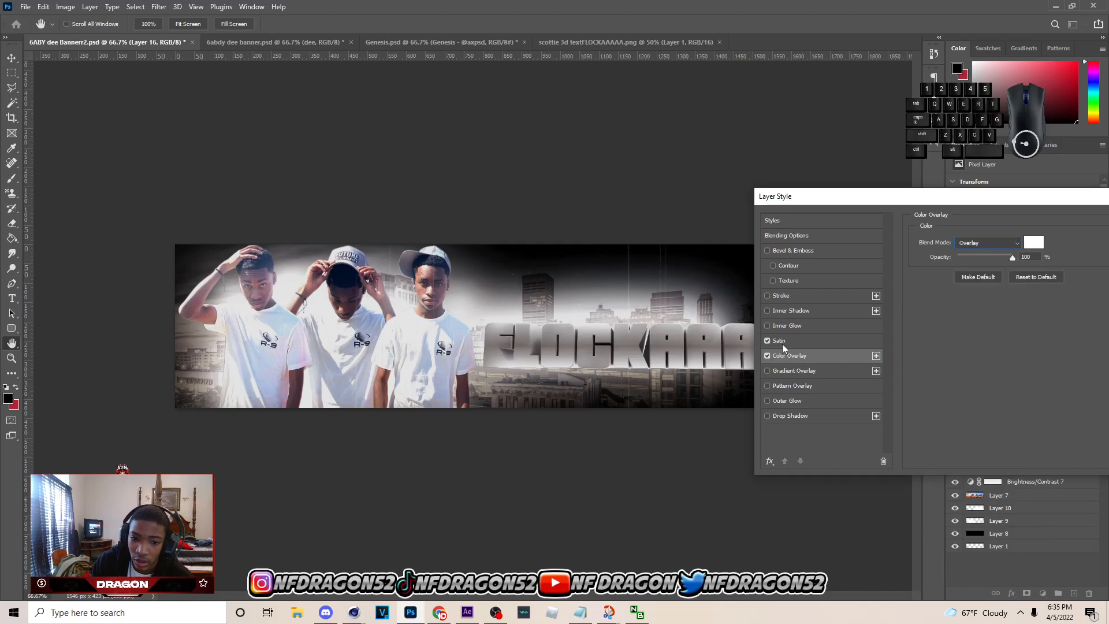
left_click(811, 343)
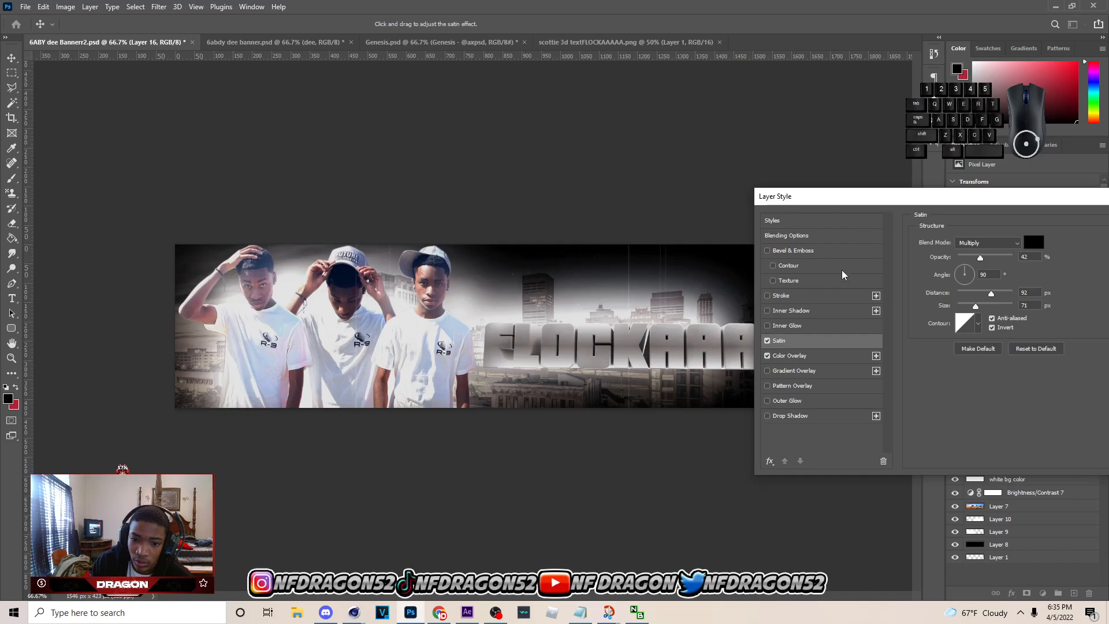
left_click(794, 357)
left_click_drag(984, 260, 1024, 259)
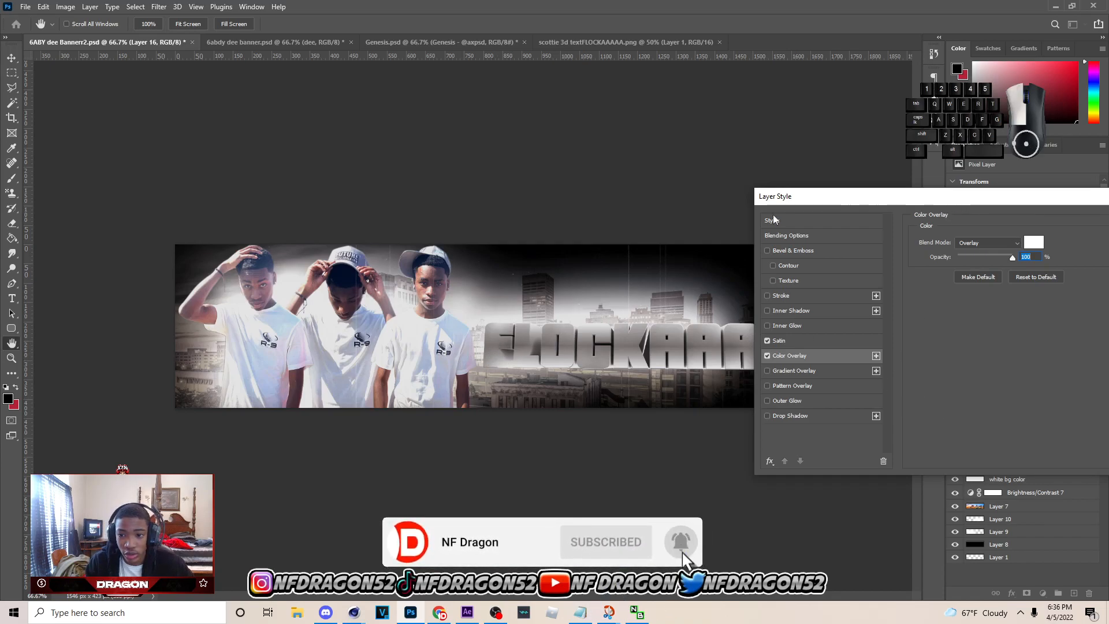
left_click_drag(842, 201, 508, 214)
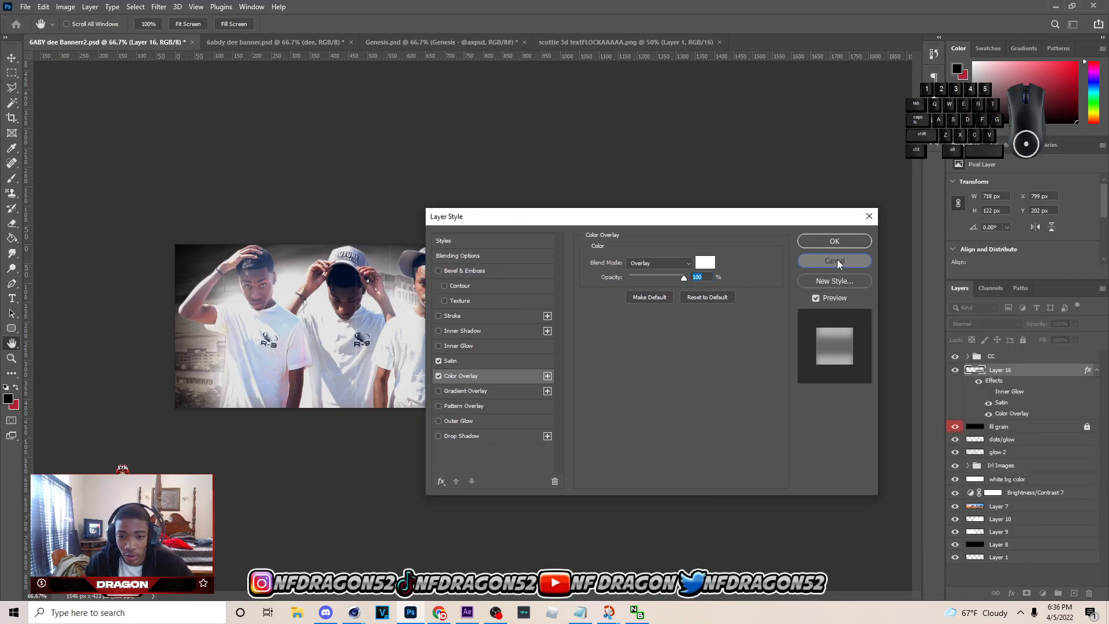
left_click(833, 262)
Switch to Cinema 4D, close the Picture Viewer and set the FLOCKAAA text's depth to 0 cm.
mouse_move(354, 613)
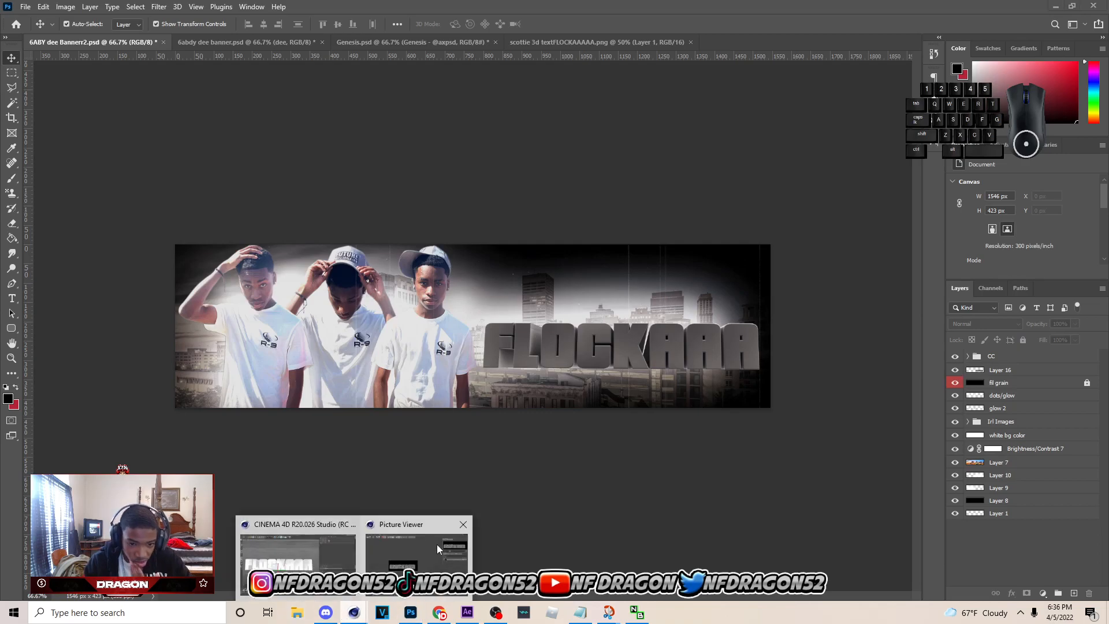
mouse_move(437, 544)
left_click(468, 528)
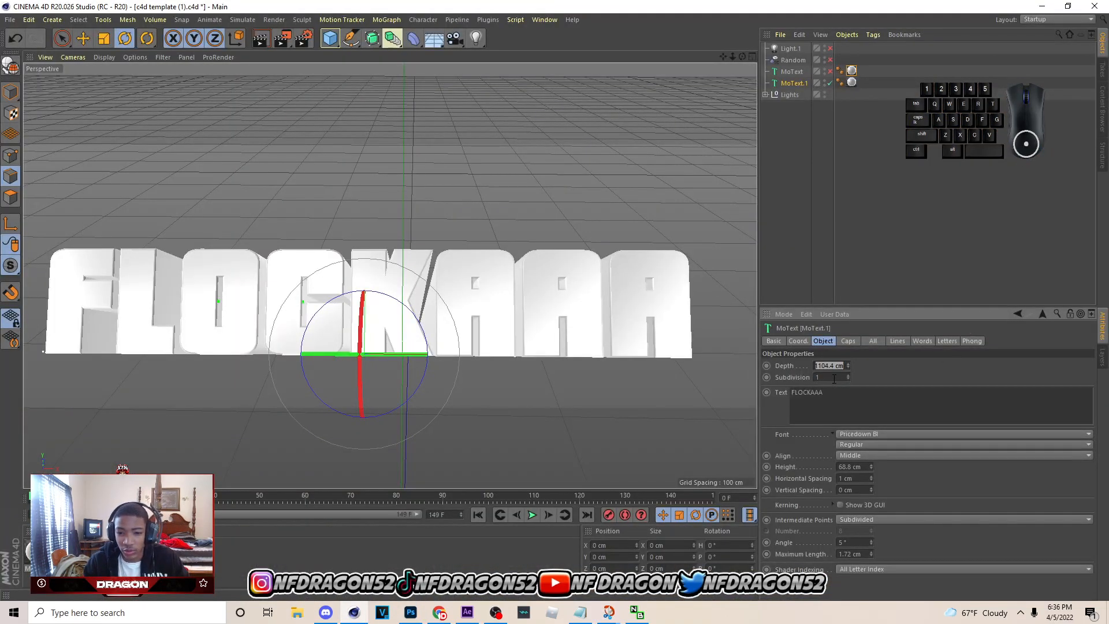
type("0")
key("Return")
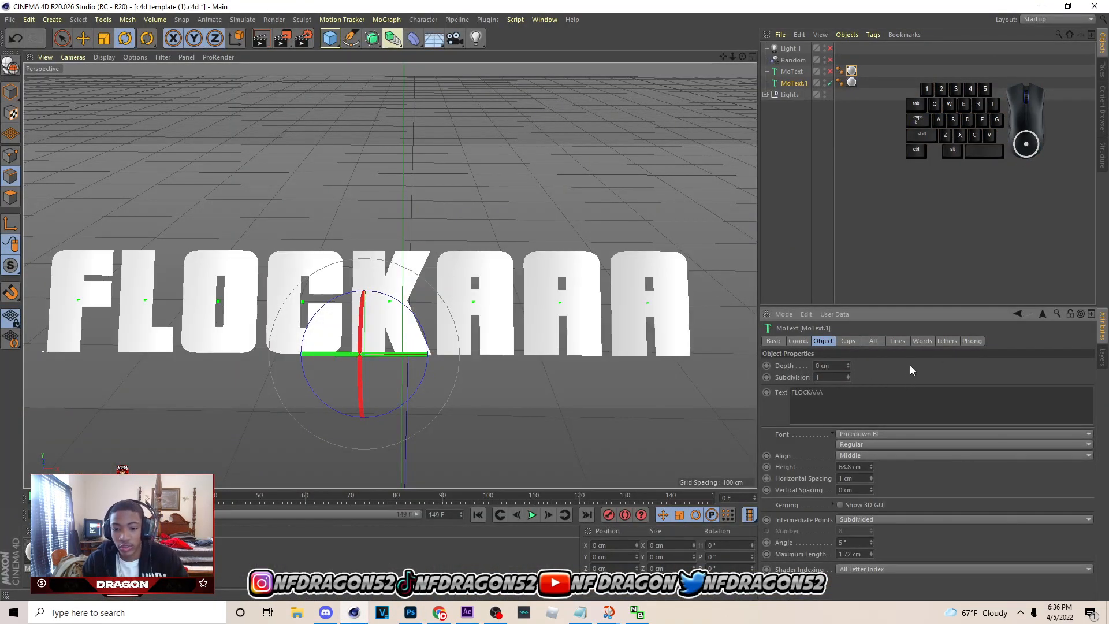
Change the render's output file name to scottie 3d textFLOCKAAAAA12 and render the flat text to the Picture Viewer.
left_click(303, 38)
left_click(651, 87)
type("12")
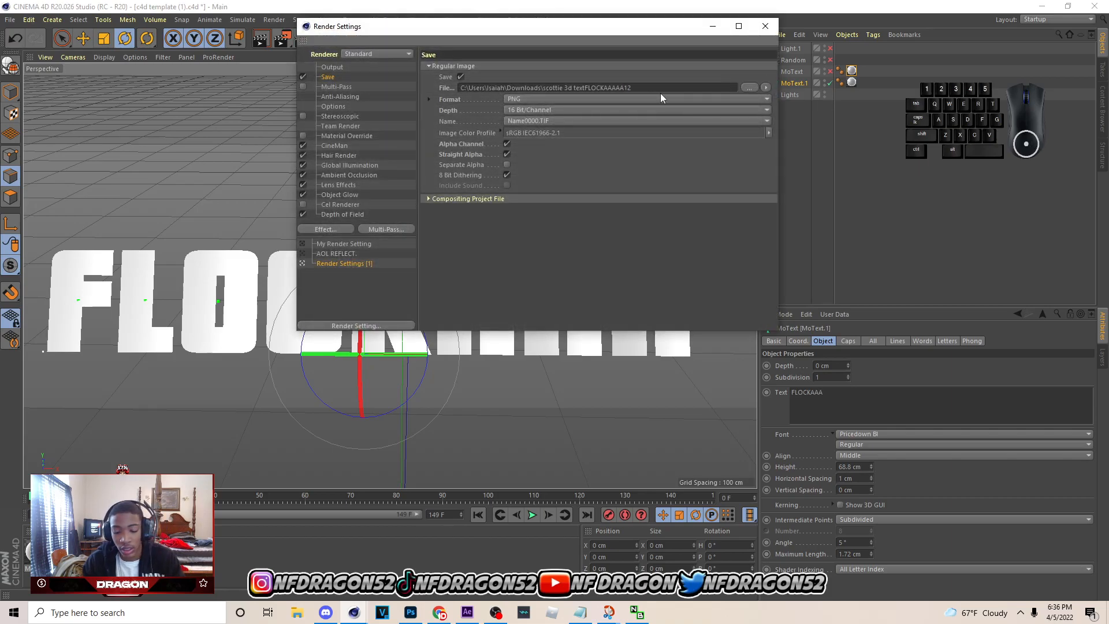
left_click(765, 26)
left_click(282, 38)
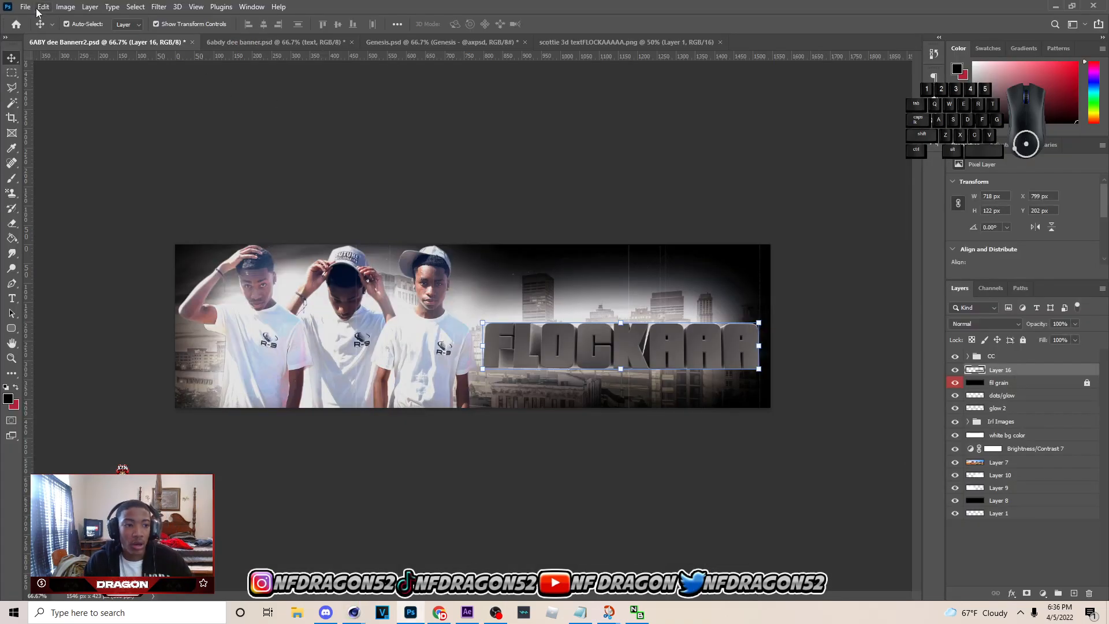
Open scottie 3d textFLOCKAAAAA12.png from Downloads in Photoshop and paste its flat text into the banner document.
left_click(26, 7)
left_click(35, 27)
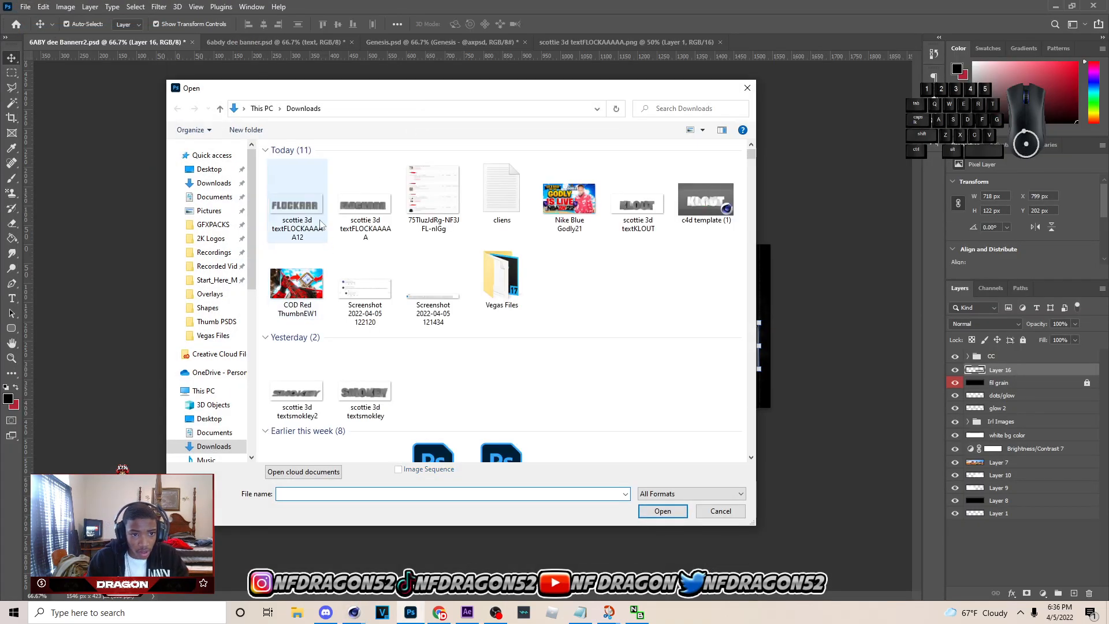
left_click(321, 224)
left_click(663, 510)
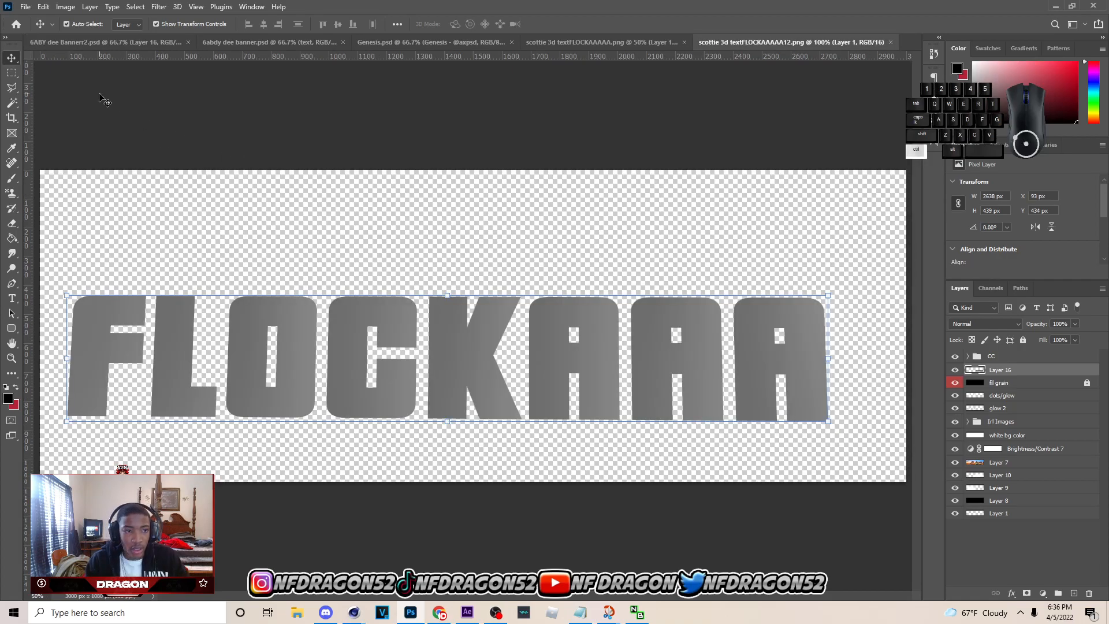
key("ctrl+c")
left_click(89, 42)
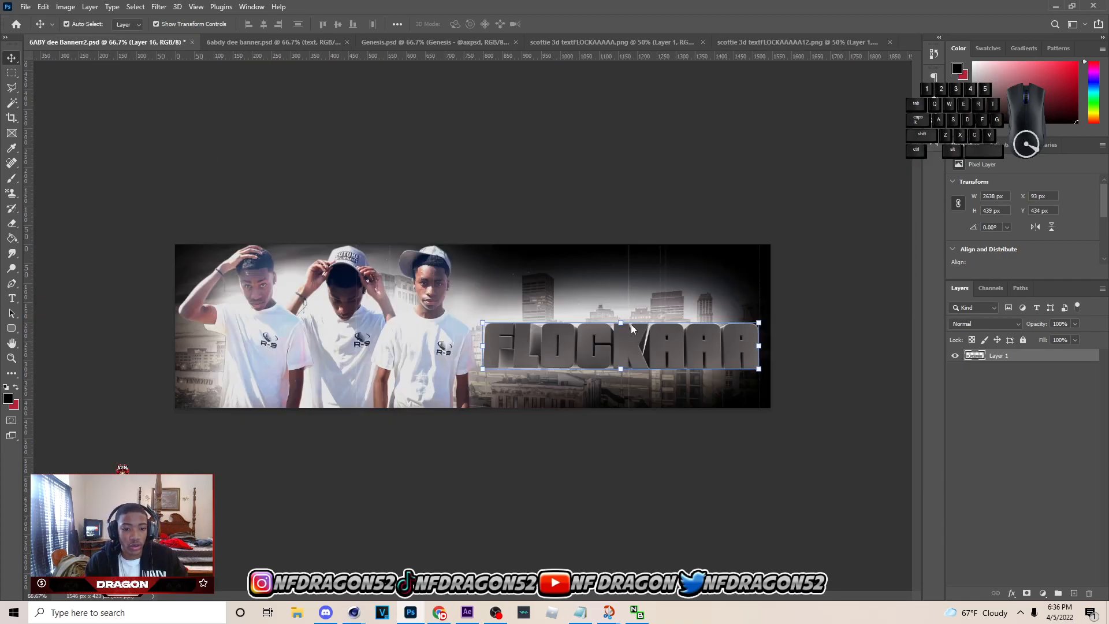
key("ctrl+v")
Scale the flat text to about 27% and align it exactly over the front faces of the 3D FLOCKAAA text.
left_click_drag(684, 244, 698, 376)
left_click_drag(700, 399, 613, 353)
left_click_drag(708, 352, 761, 351)
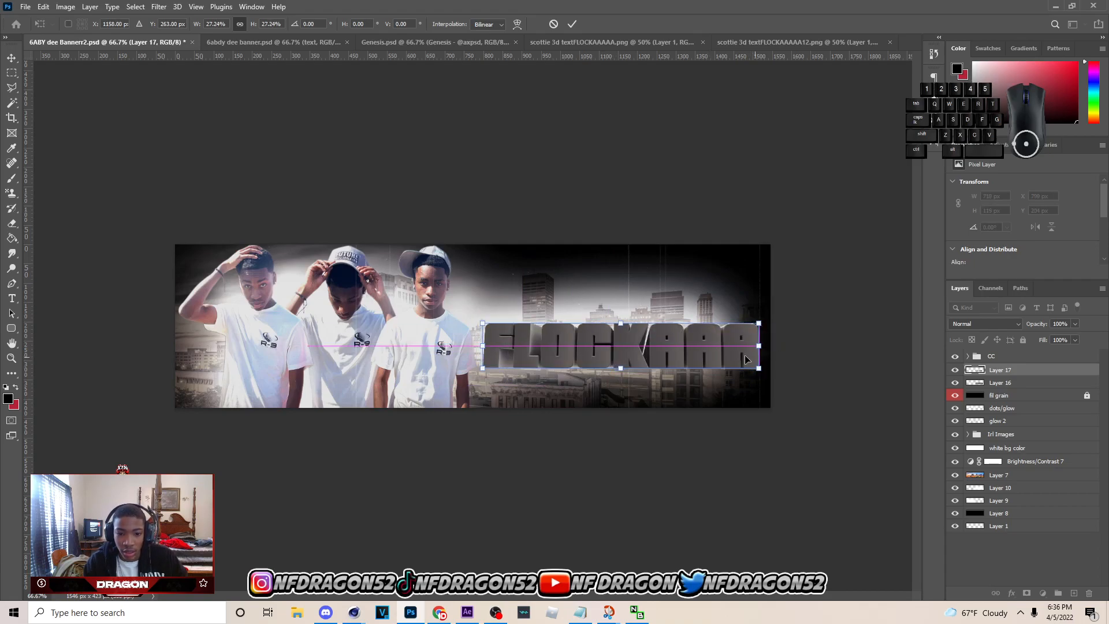
left_click(572, 24)
Add a Color Overlay layer style to the flat text on Layer 17 and set its color to white.
right_click(1028, 376)
left_click(884, 129)
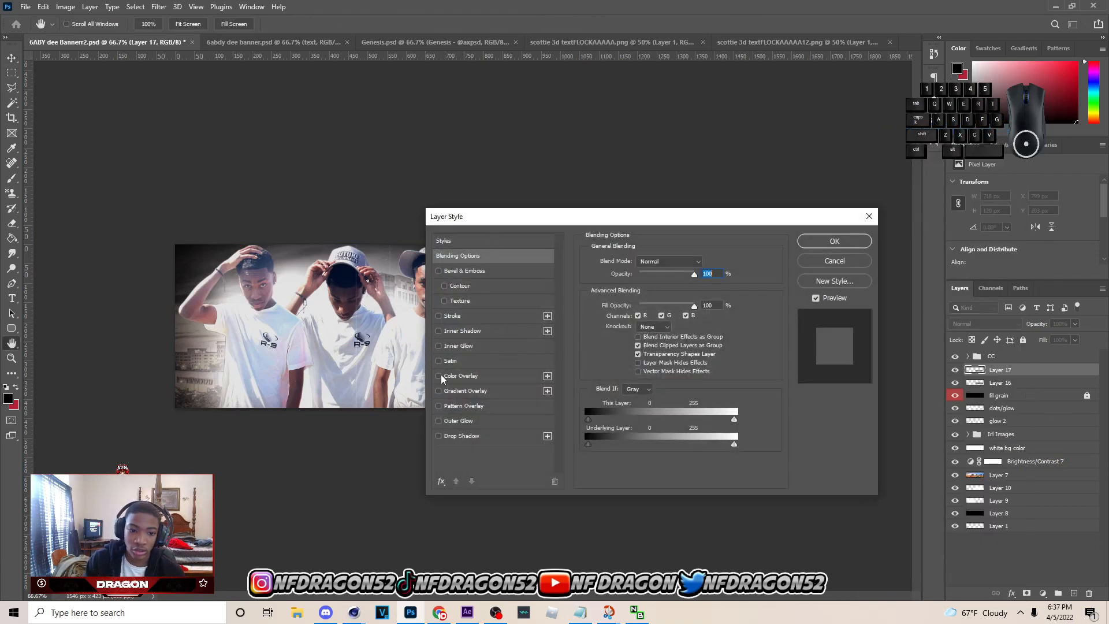
left_click(439, 375)
left_click(484, 381)
left_click(704, 262)
left_click(806, 351)
left_click(1062, 344)
Add Satin to Layer 17, try the Overlay blend mode for its white Color Overlay, return it to Normal and apply the style.
left_click(658, 262)
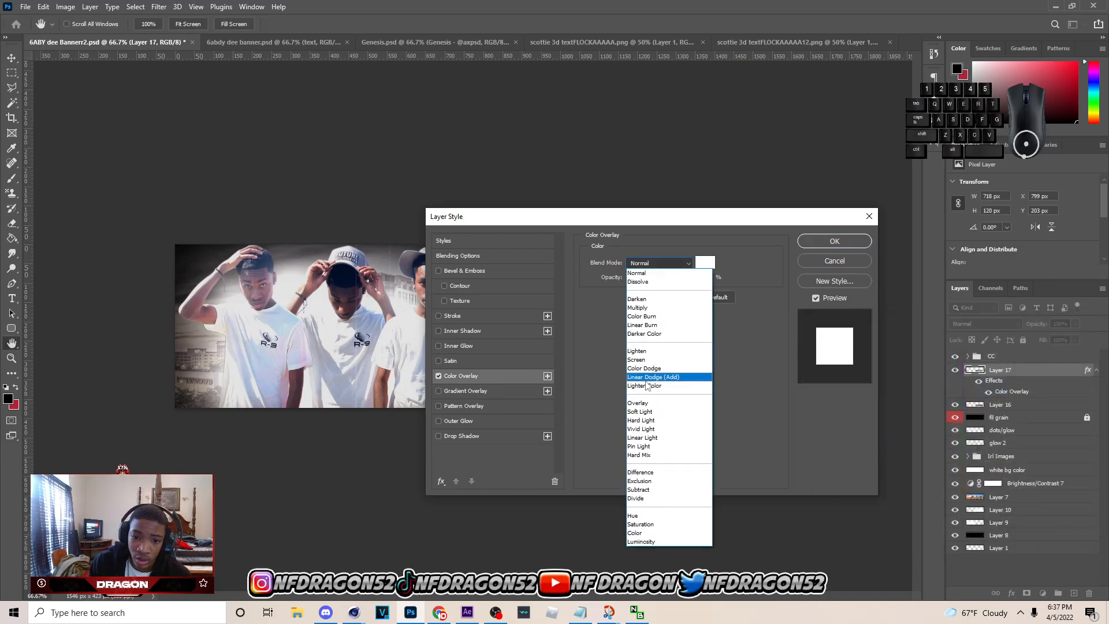
left_click(640, 403)
left_click(438, 361)
left_click_drag(480, 217, 224, 280)
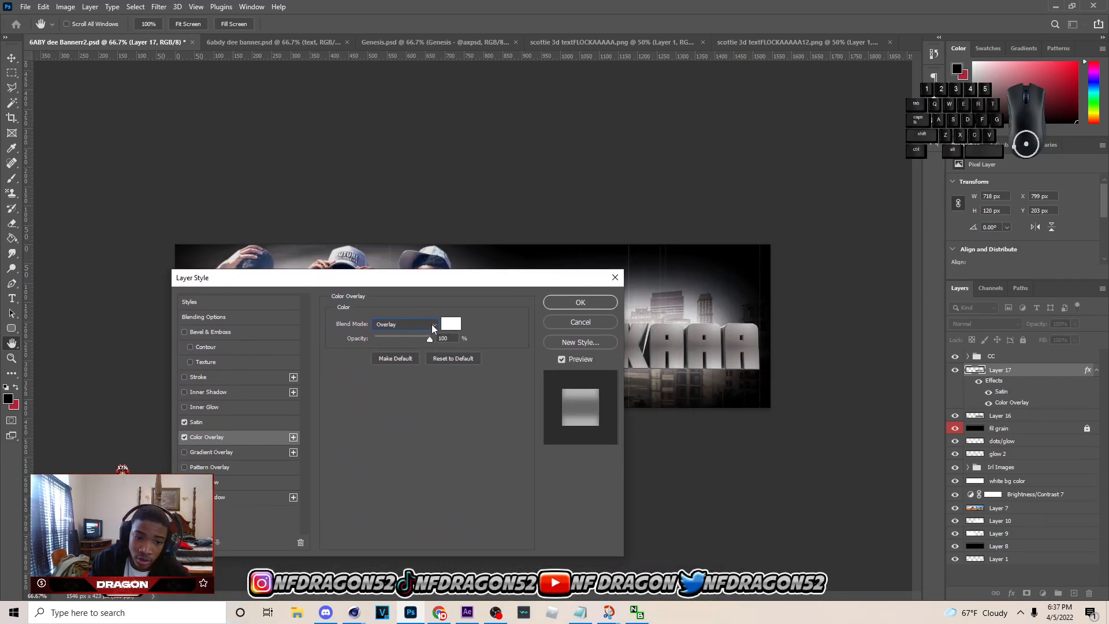
left_click(423, 325)
left_click(407, 322)
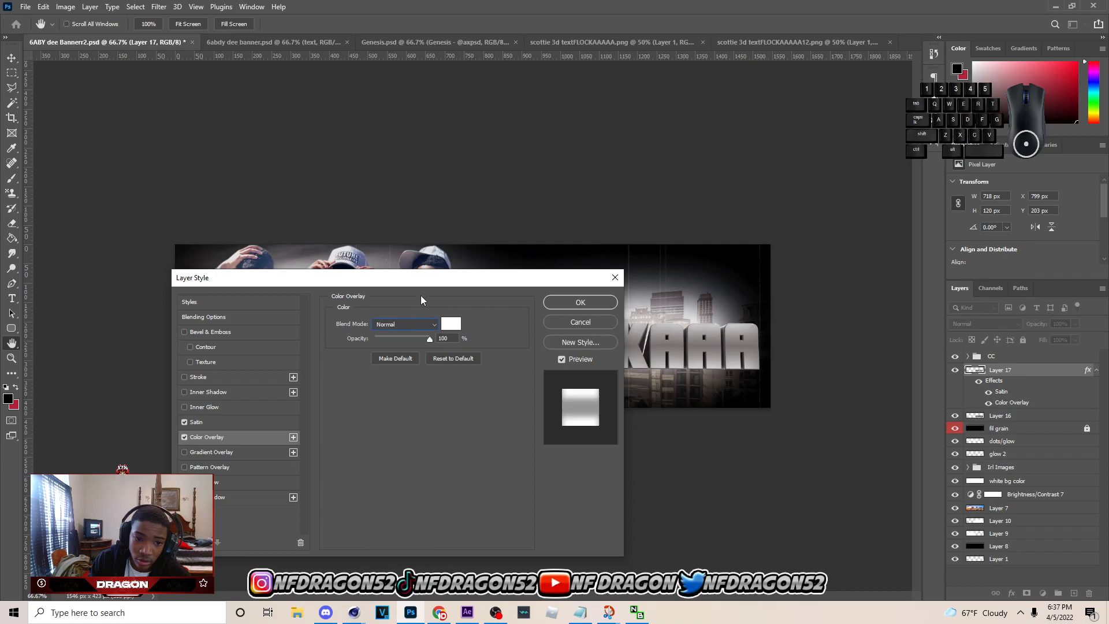
left_click(451, 328)
left_click_drag(912, 409, 800, 346)
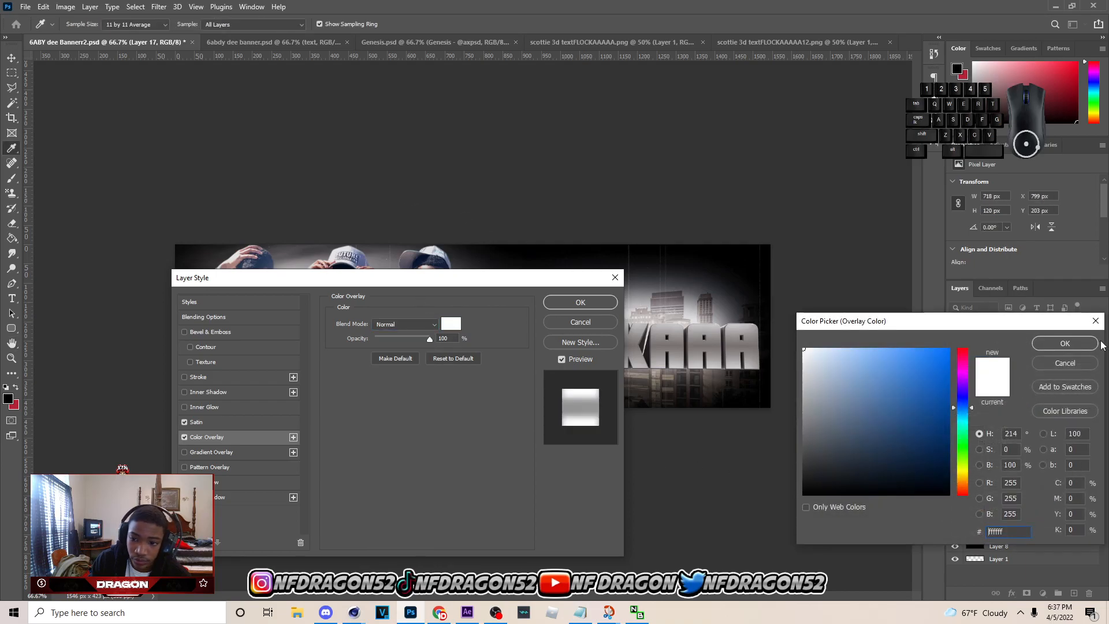
key("Return")
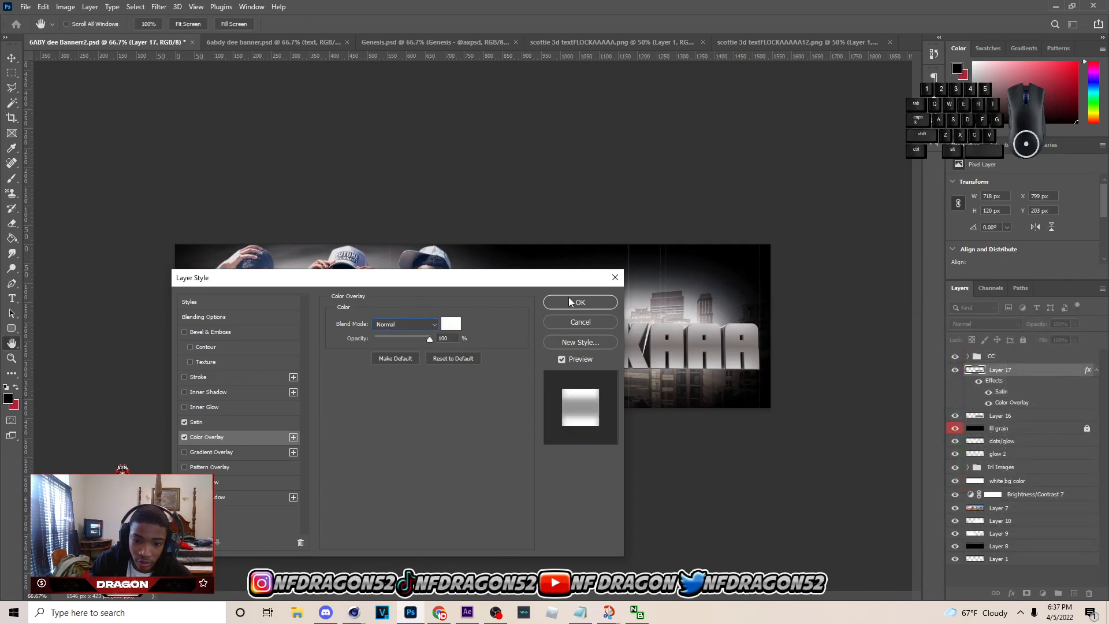
left_click(578, 303)
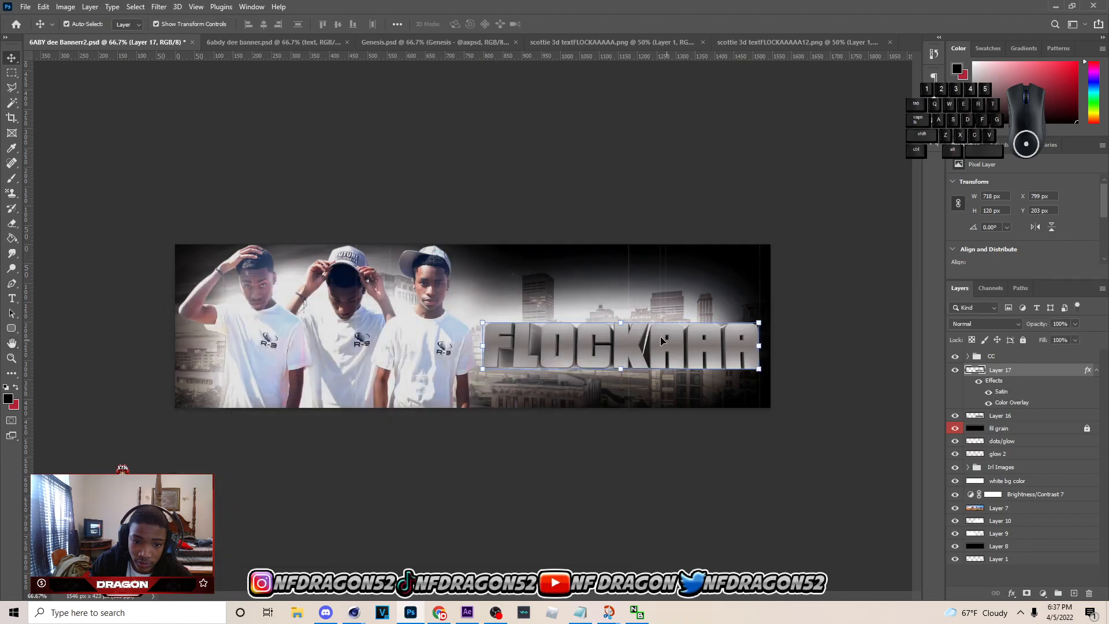
Give the 3D text on Layer 16 a medium grey Color Overlay with the Overlay blend mode and apply the style.
right_click(999, 416)
left_click(851, 128)
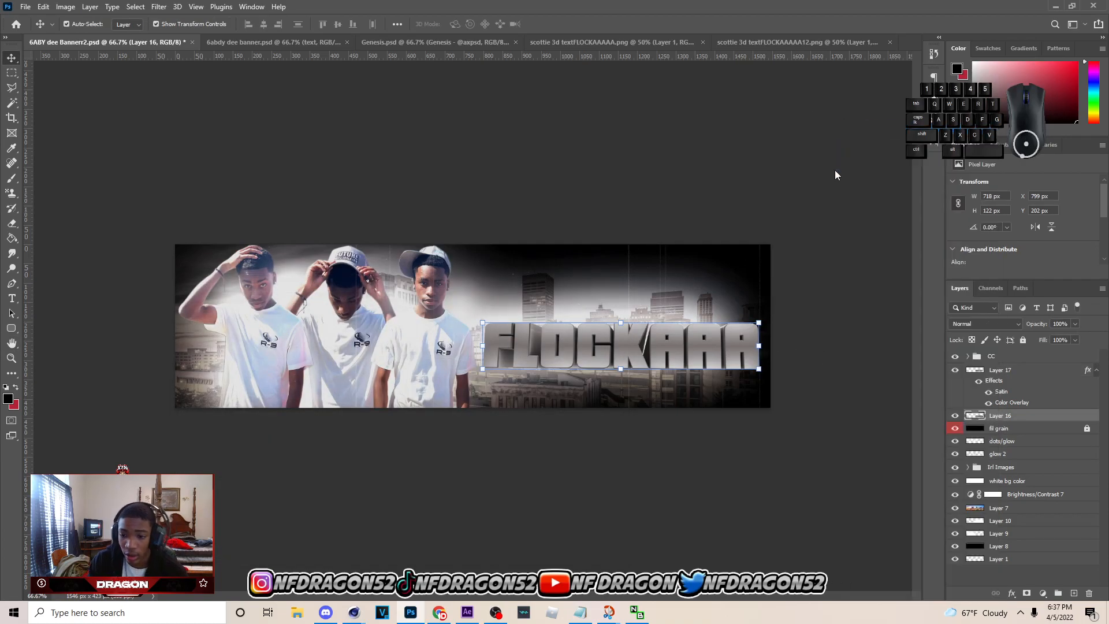
left_click_drag(411, 282, 971, 339)
left_click(744, 494)
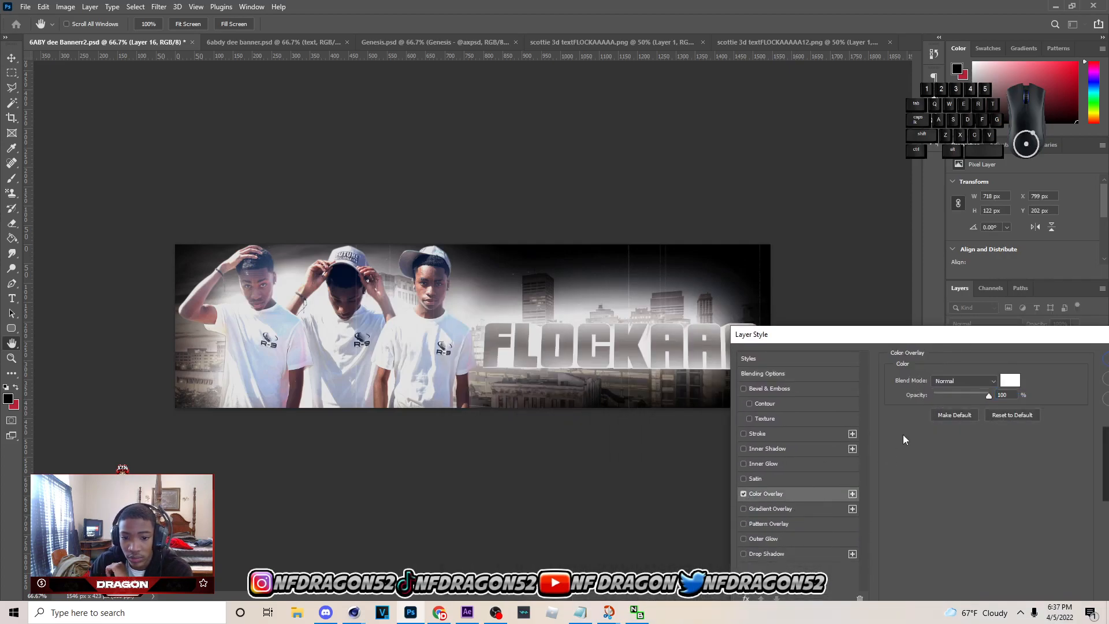
left_click(961, 383)
left_click(957, 450)
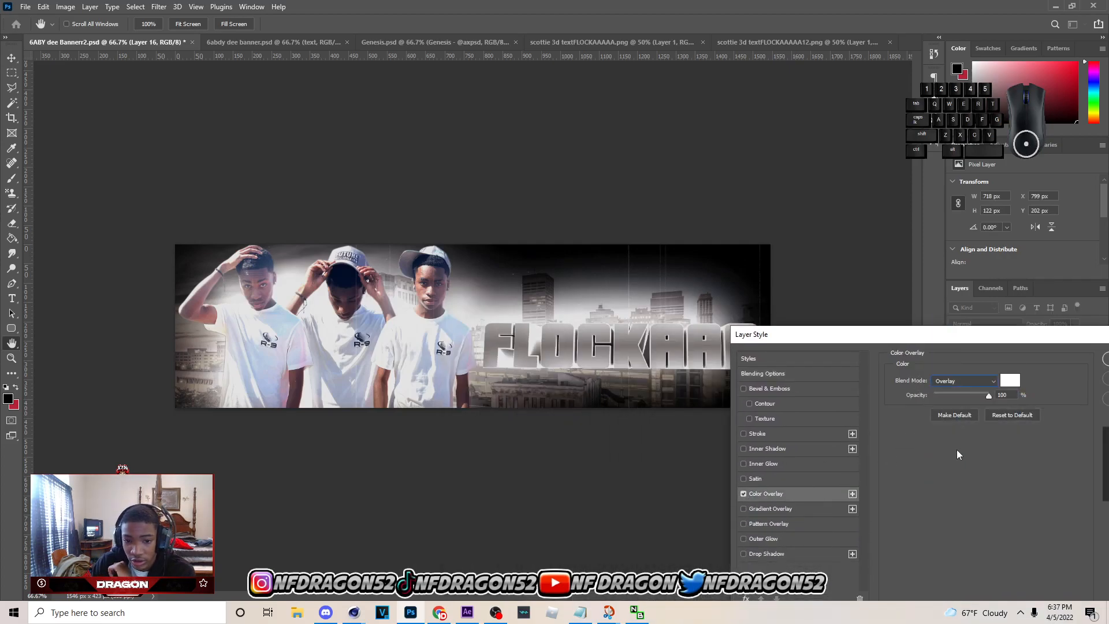
left_click(1008, 382)
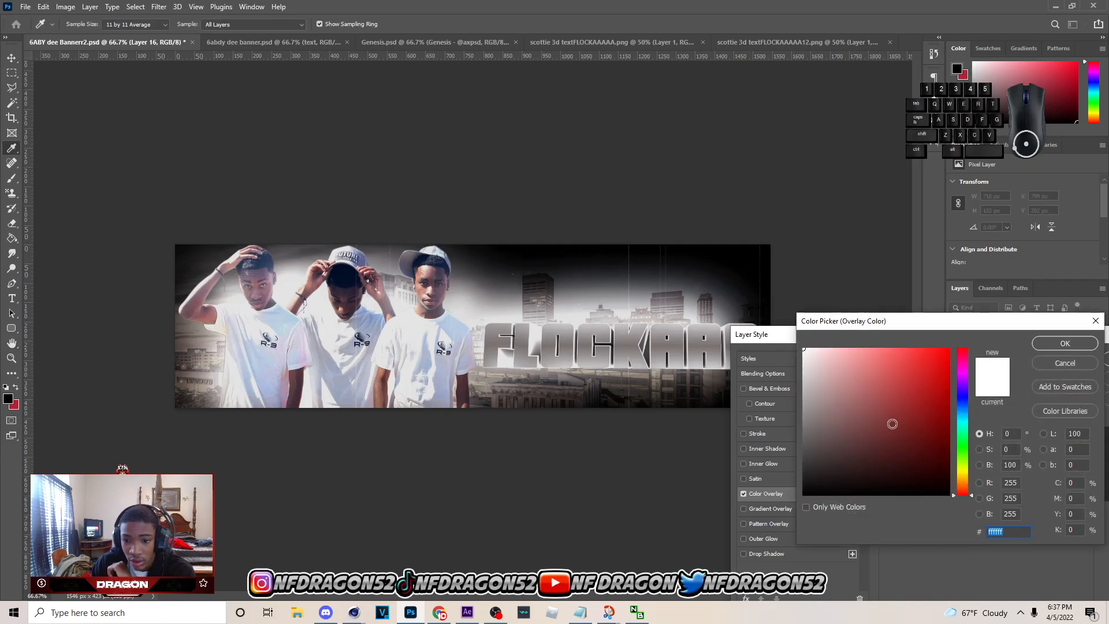
left_click_drag(893, 424, 804, 414)
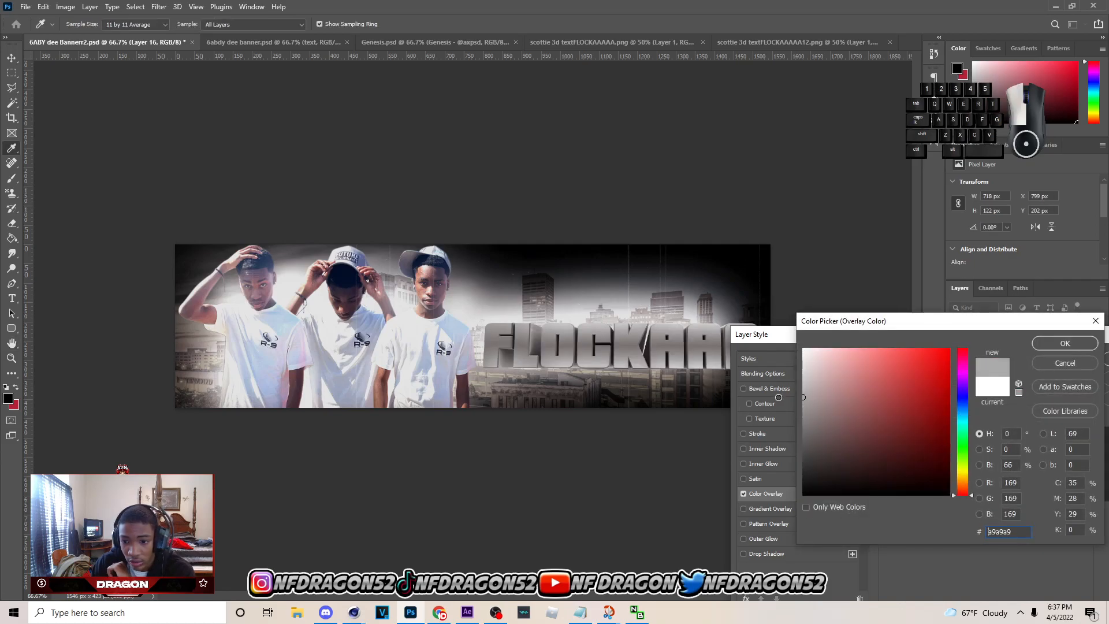
left_click(1058, 346)
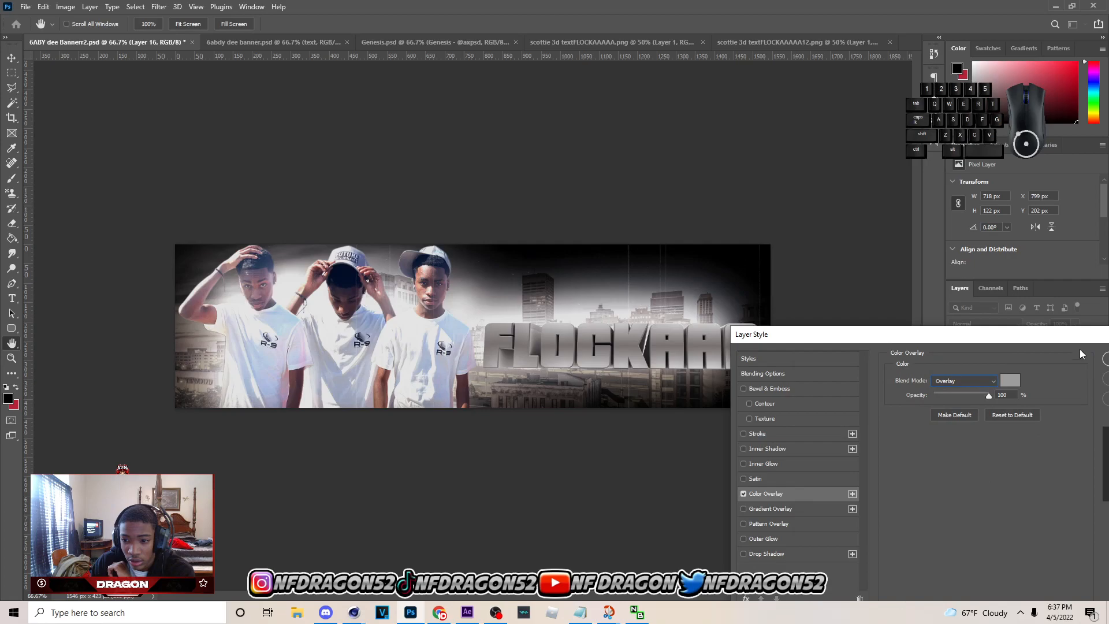
left_click(958, 343)
Open the layer style settings of the flat text on Layer 17.
left_click(1002, 370)
right_click(1012, 378)
left_click(993, 374)
right_click(993, 373)
left_click(901, 130)
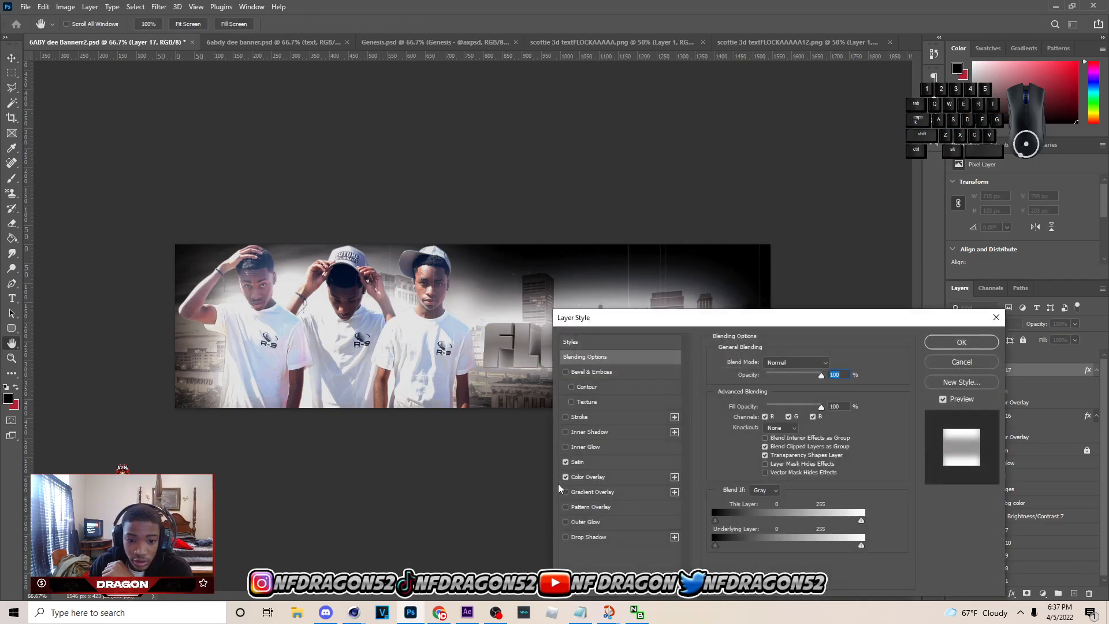
Adjust the satin effect on Layer 17, the FLOCKAAA lettering, to 42% opacity, 48 px distance and 43 px size, and save the document.
left_click(584, 477)
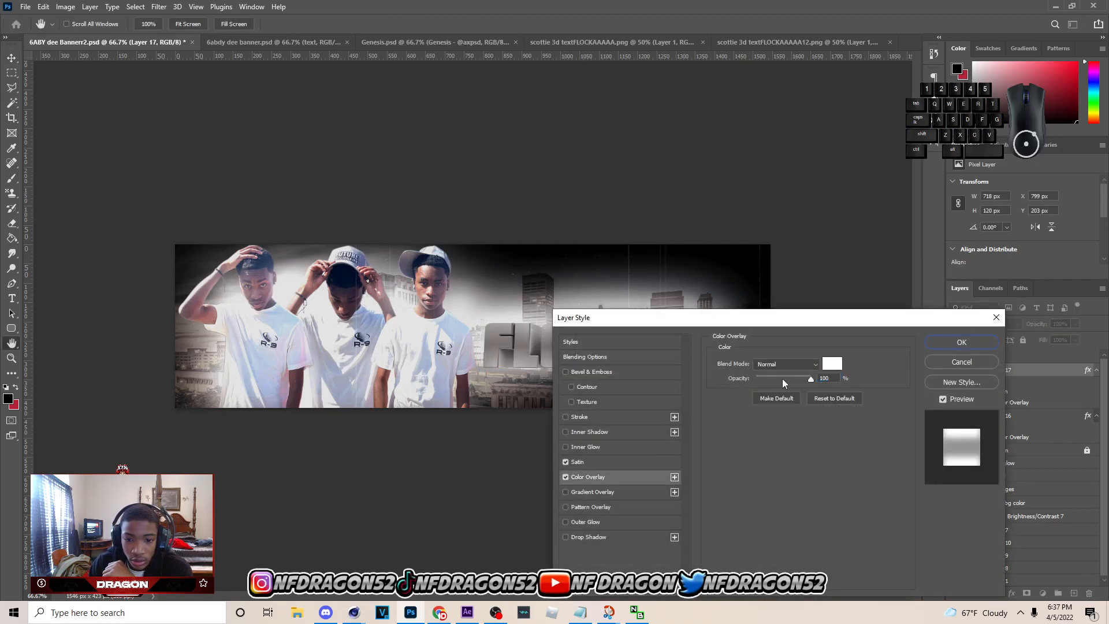
left_click(568, 465)
mouse_move(775, 427)
left_mouse_down()
mouse_move(758, 431)
mouse_move(767, 413)
mouse_move(783, 414)
left_mouse_up()
left_click_drag(706, 327, 676, 415)
left_click_drag(753, 502, 739, 514)
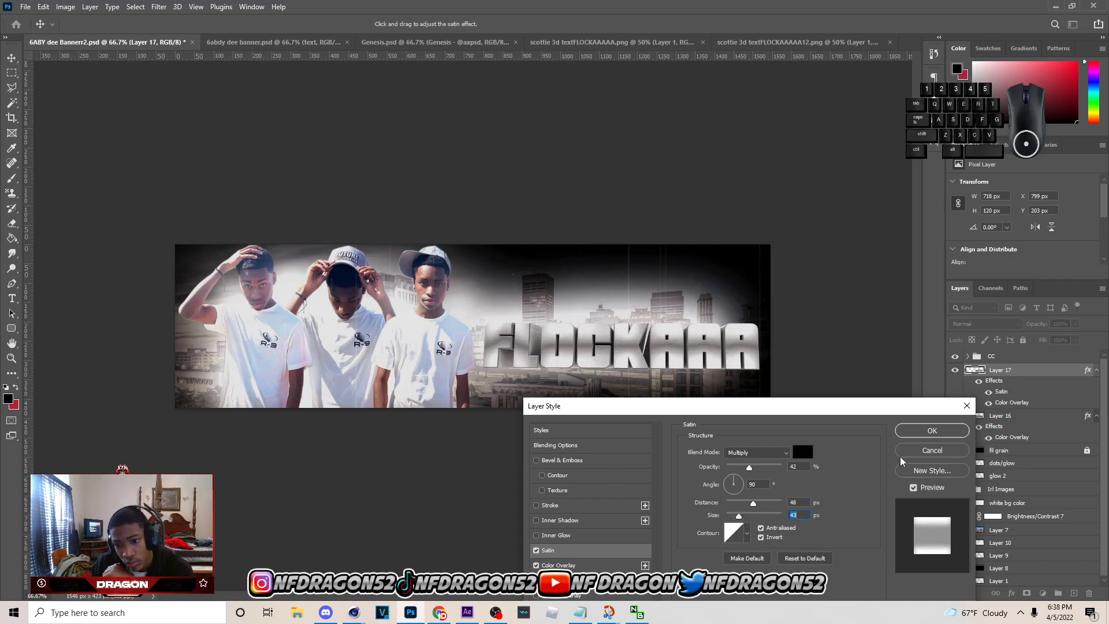
left_click(932, 430)
left_click(815, 340)
key("ctrl+s")
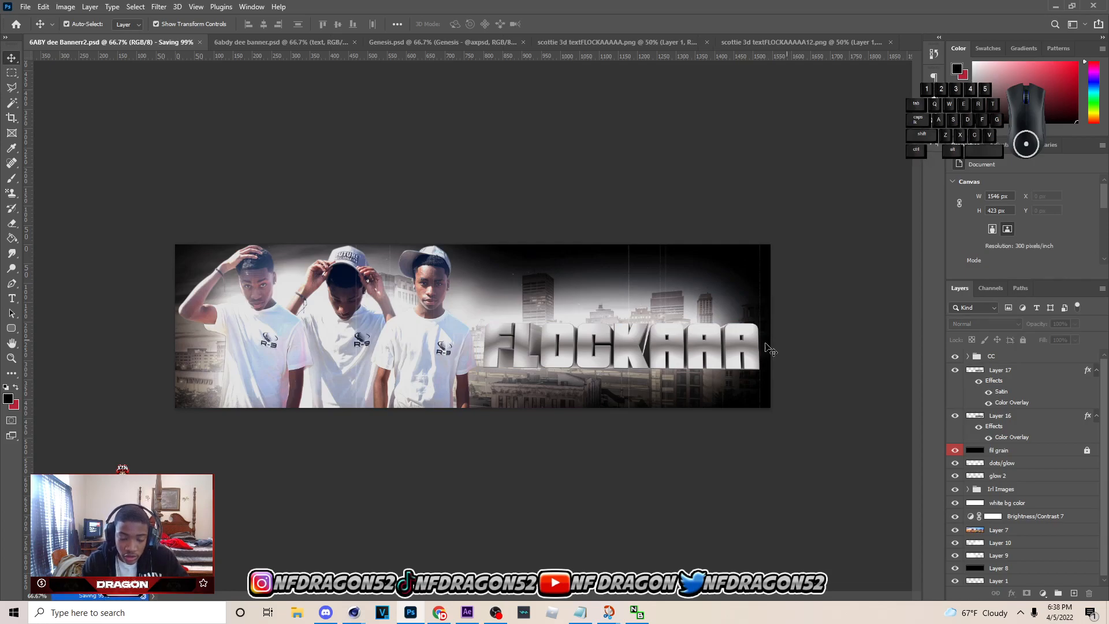
Group the two FLOCKAAA text layers, Layer 17 and Layer 16.
left_click(986, 380)
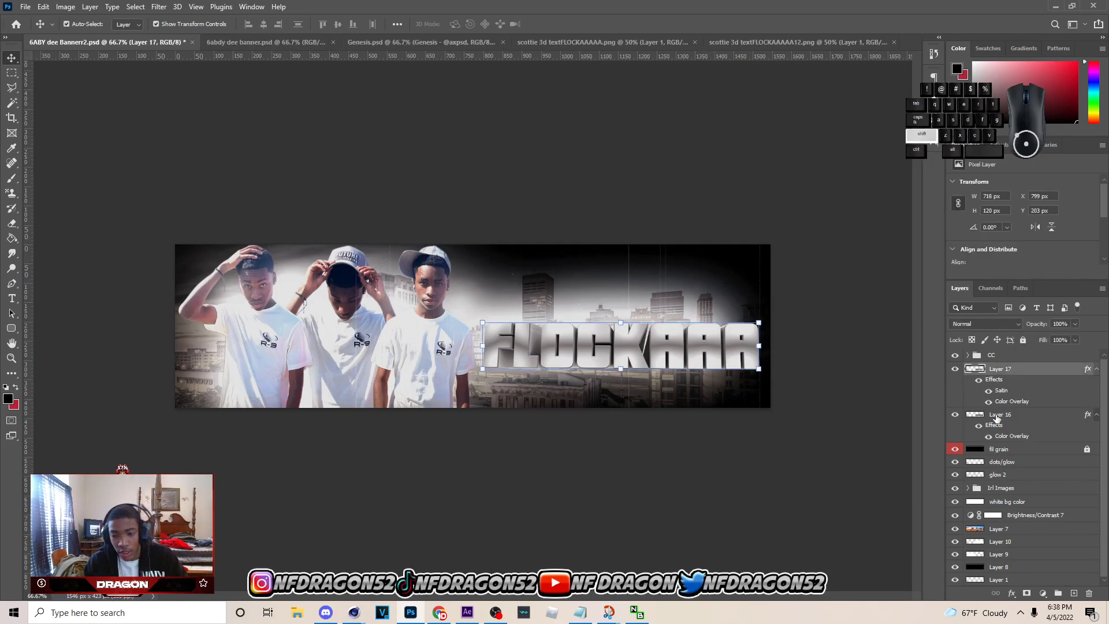
left_click(995, 418, "shift")
key("ctrl+g")
Add a Brightness/Contrast adjustment clipped to the text group and raise its setting slightly.
left_click(1043, 593)
left_click(1046, 422)
left_click(1021, 272)
left_click_drag(1024, 217, 1033, 220)
left_click(782, 284)
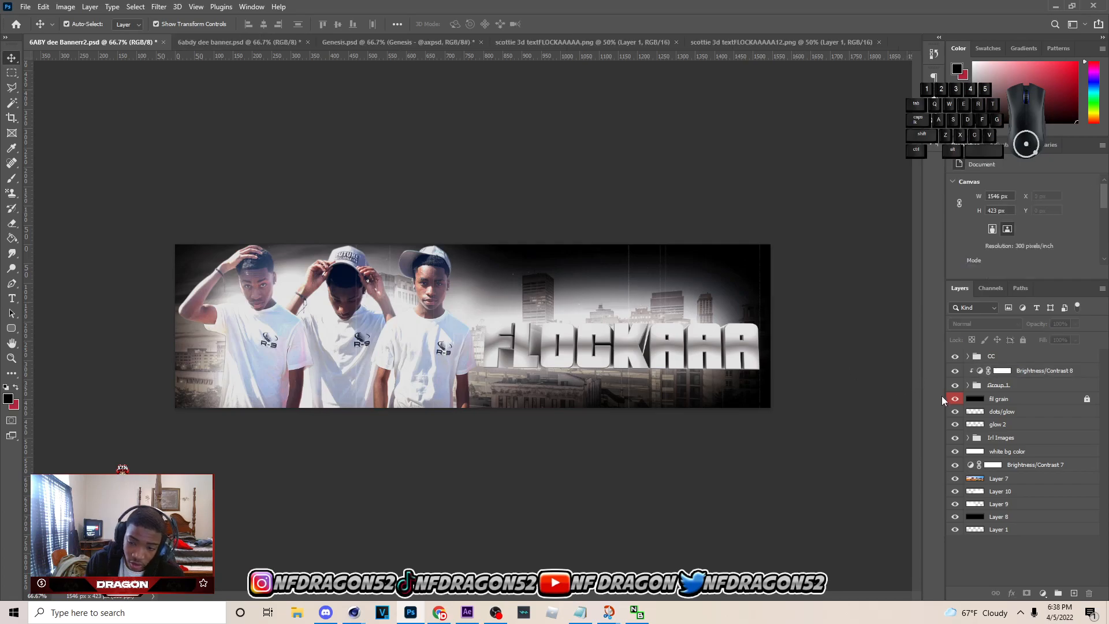
Add the text DEE on a new layer just below the CC group, placed above the FLOCKAAA lettering on the banner.
left_click(967, 385)
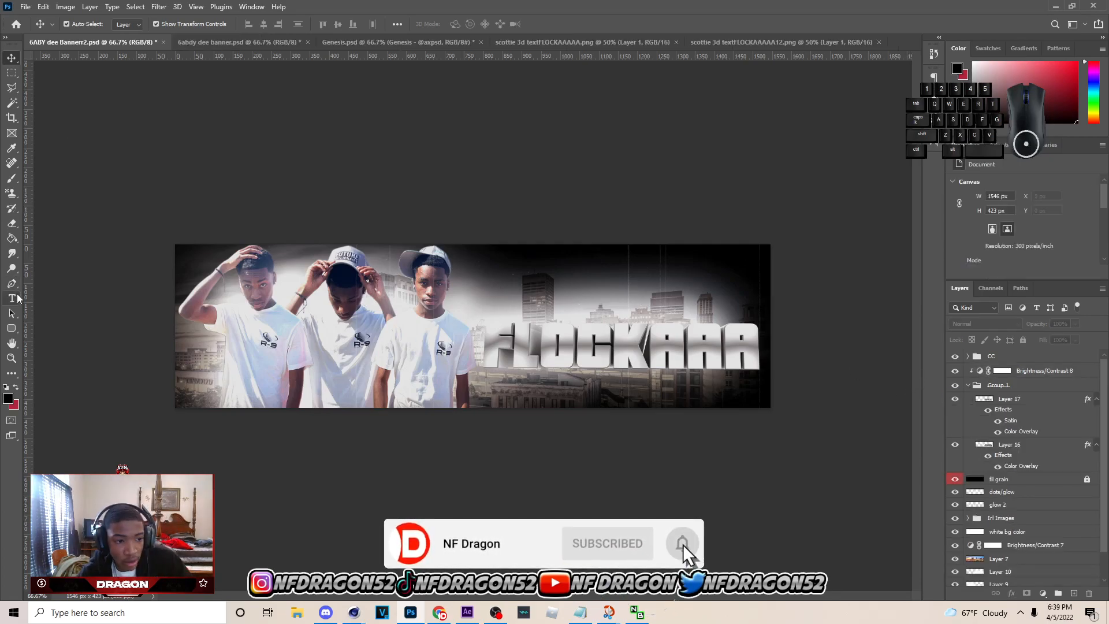
left_click(1080, 370)
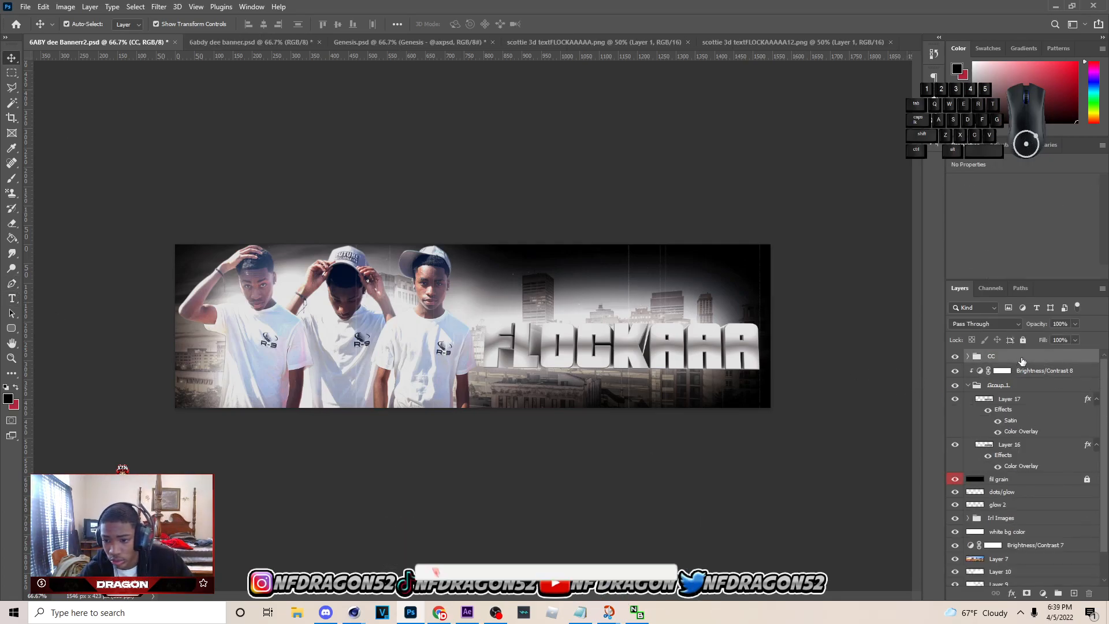
left_click(1074, 593)
left_click(11, 298)
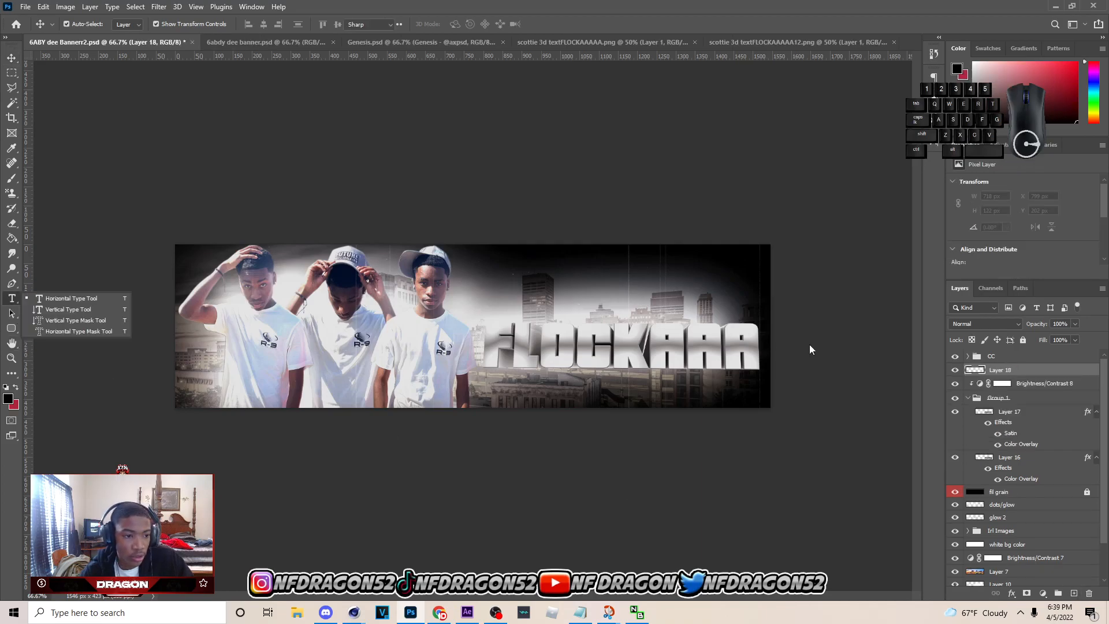
left_click(571, 312)
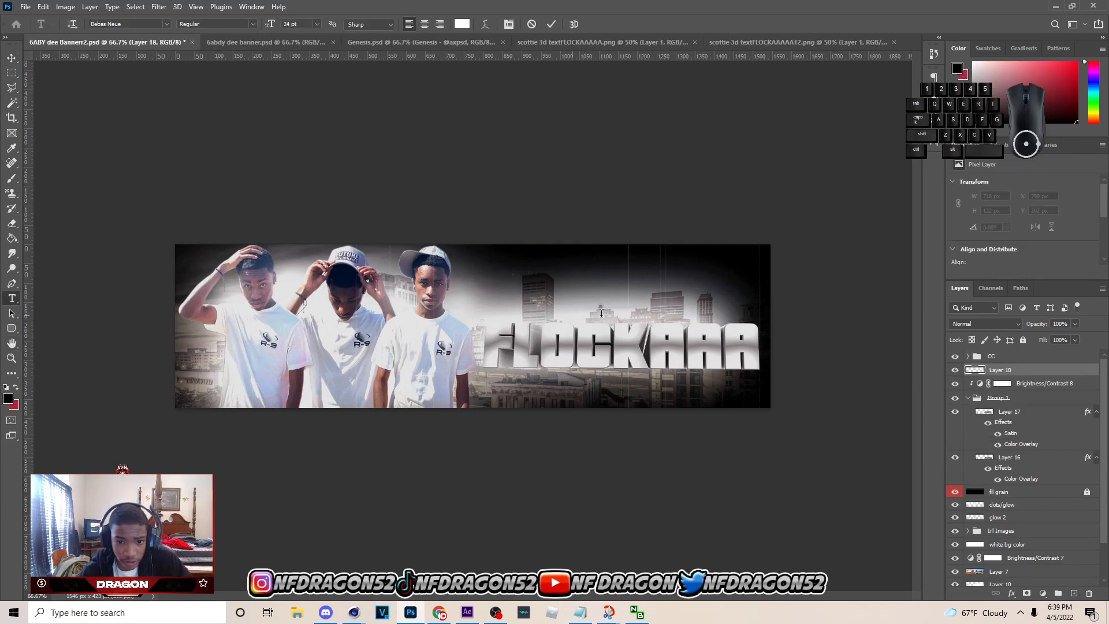
type("DEE")
double_click(603, 309)
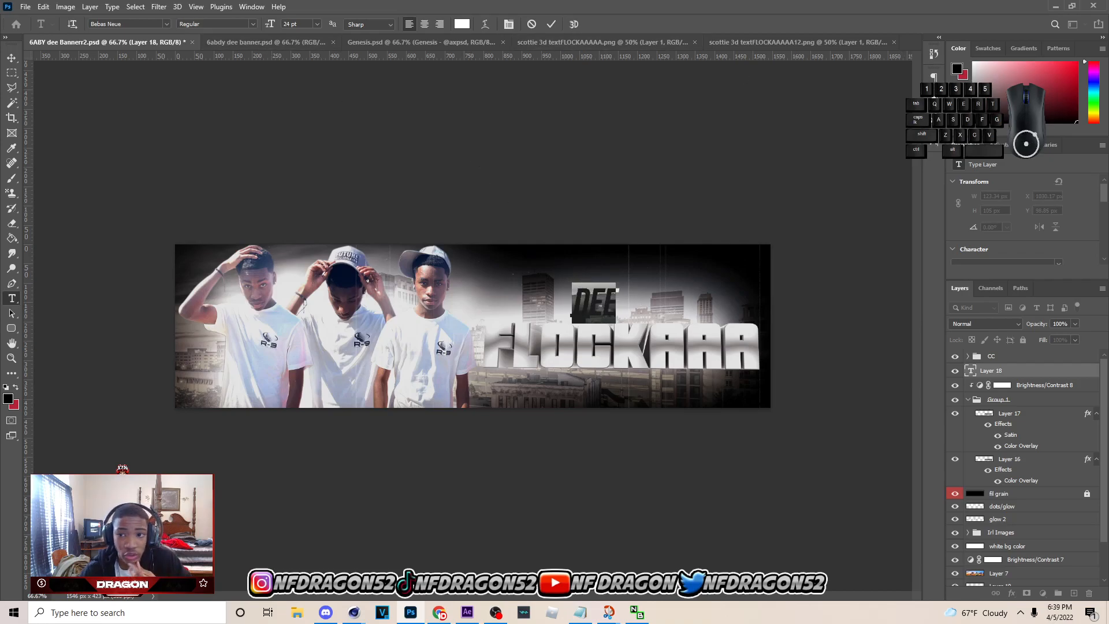
left_click(934, 148)
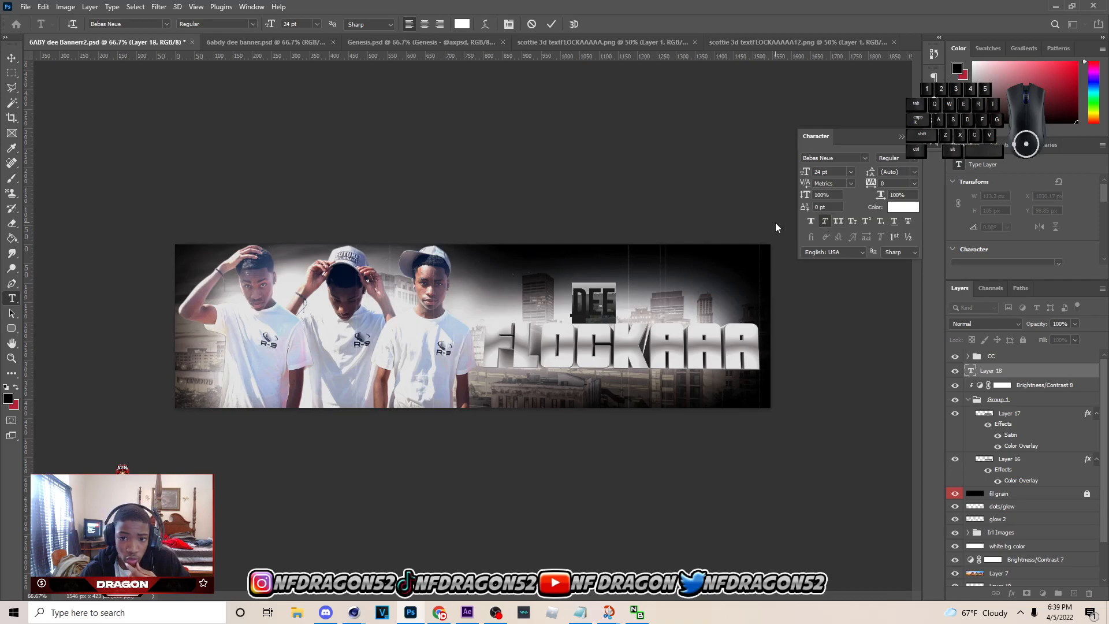
left_click(250, 6)
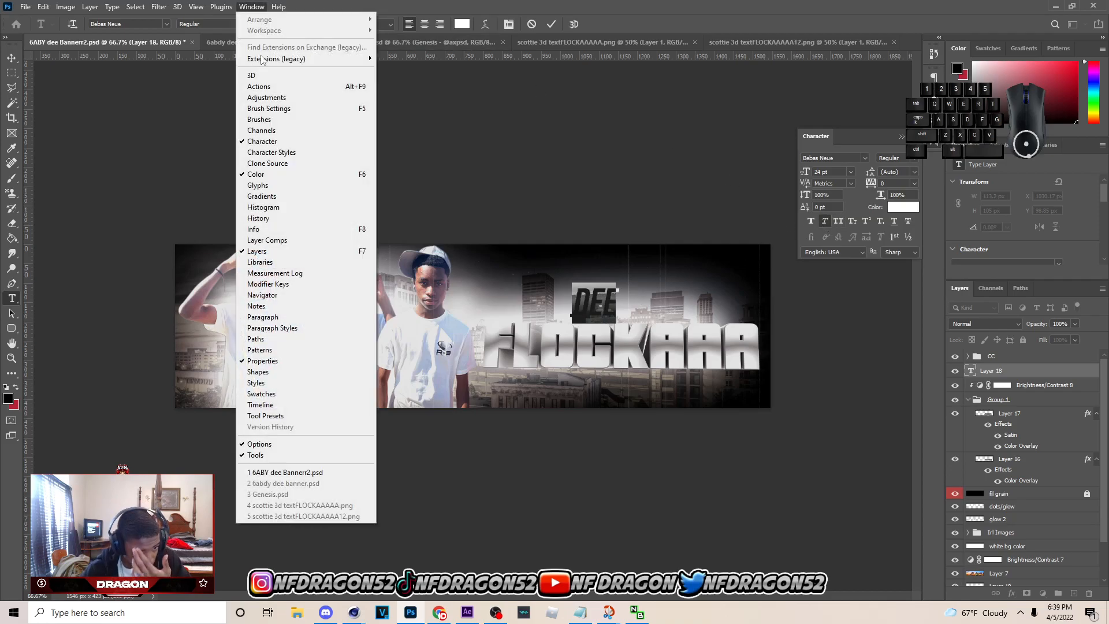
left_click(933, 146)
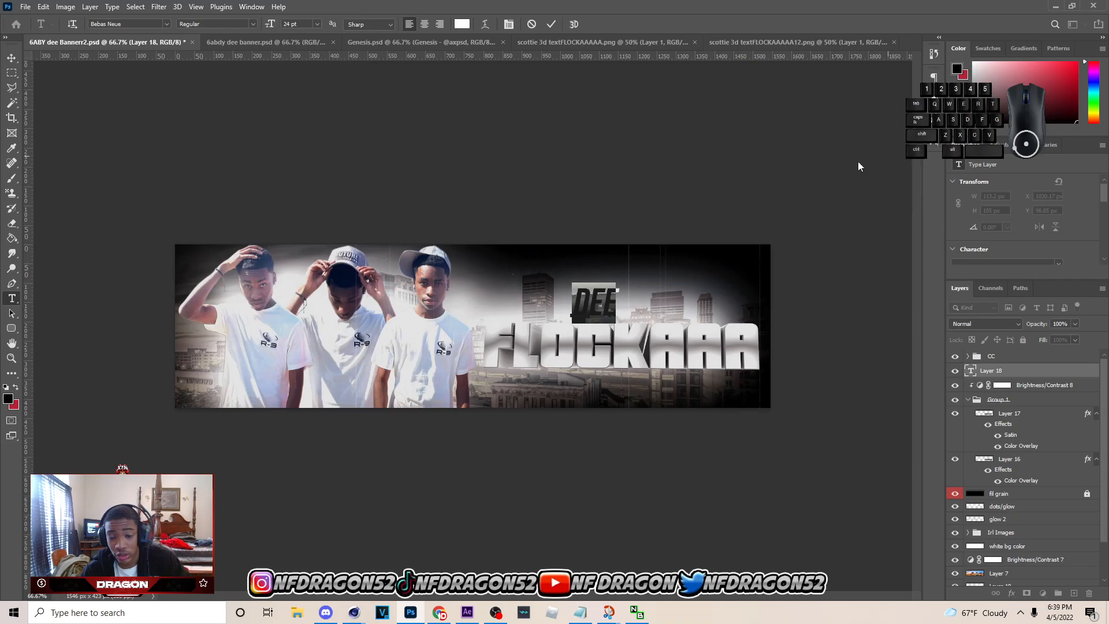
left_click(11, 57)
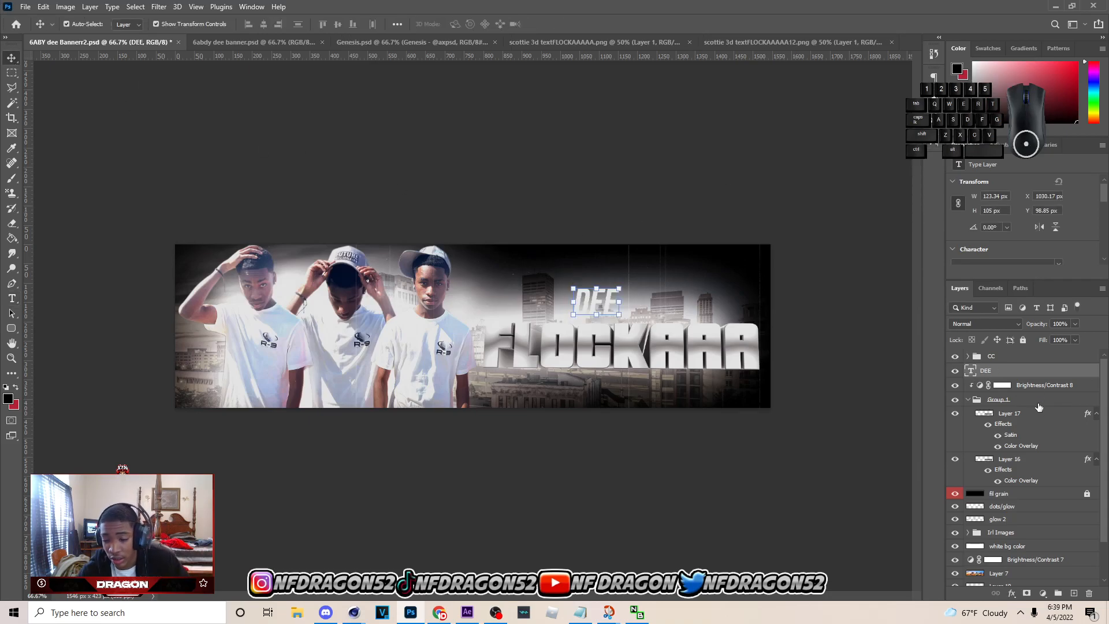
Apply a white inner shadow to Group 1 with 6 px distance and 13 px size.
left_click(1037, 400)
right_click(1014, 408)
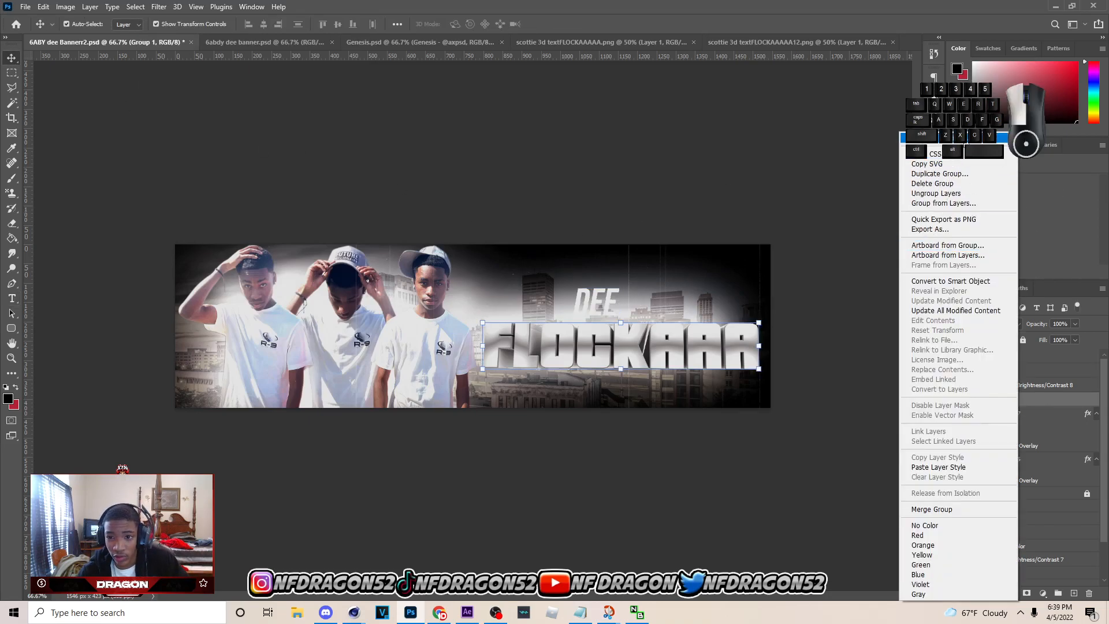
left_click(953, 137)
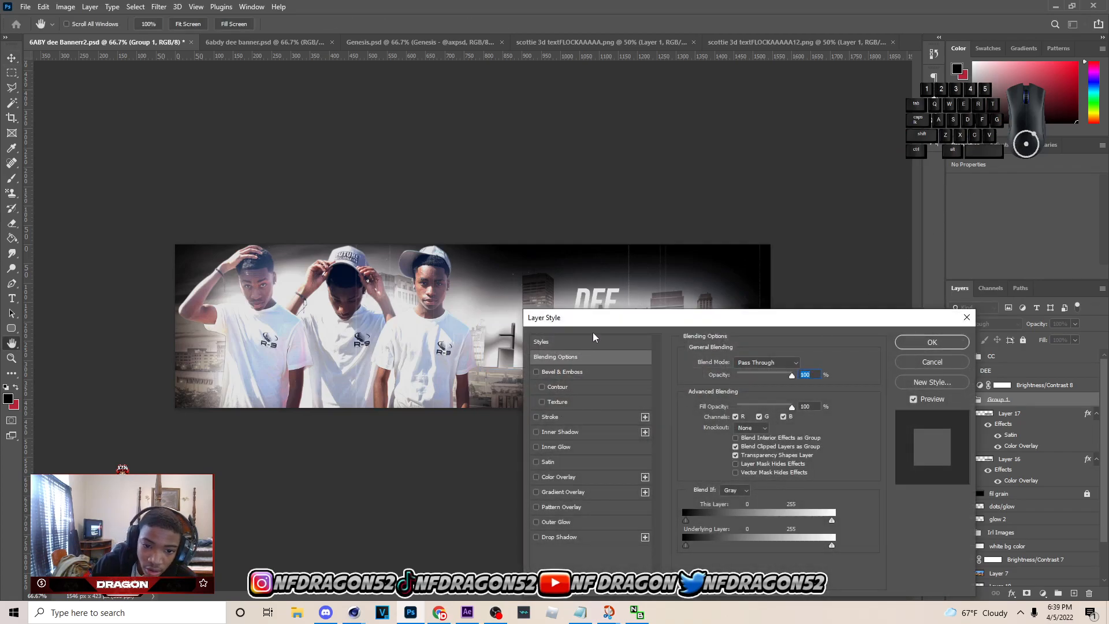
left_click_drag(593, 321, 826, 281)
left_click(793, 393)
left_click_drag(963, 400, 960, 376)
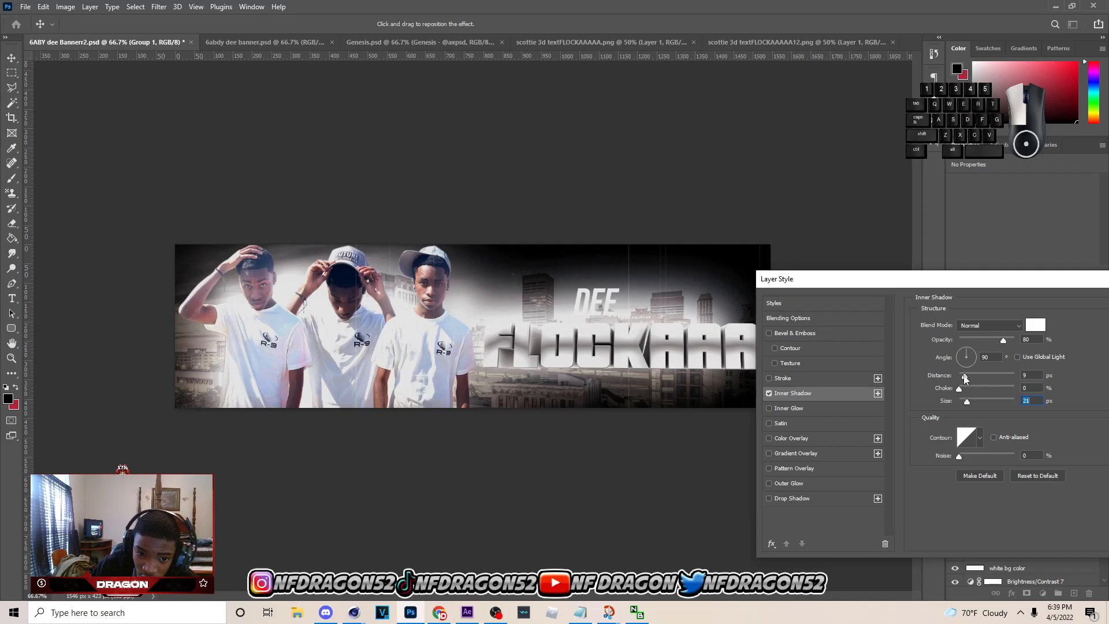
left_click_drag(965, 376, 965, 400)
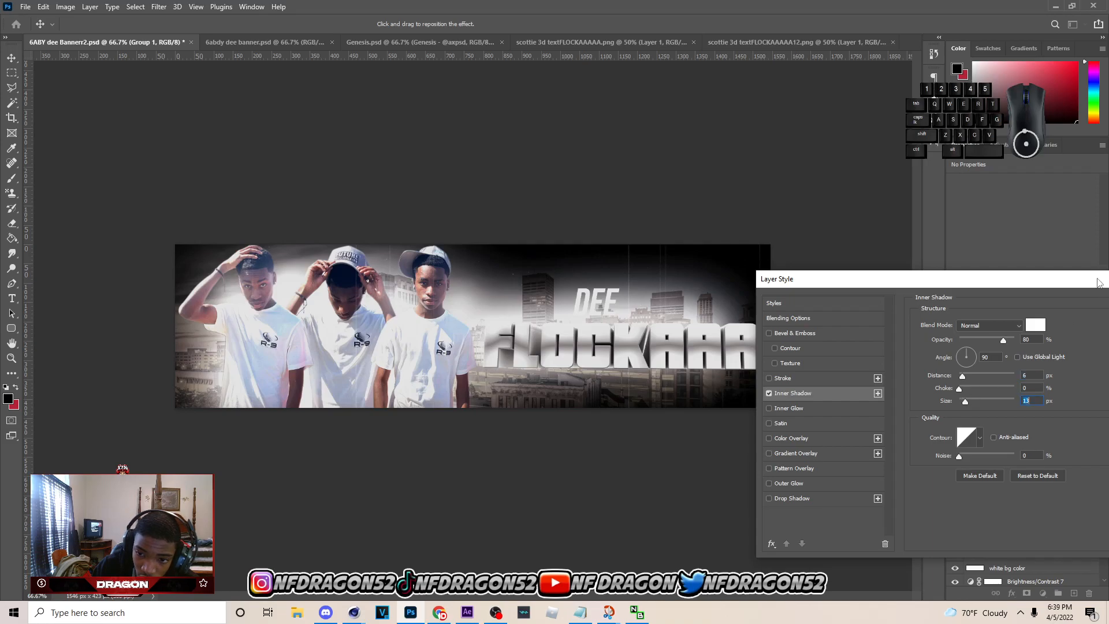
left_click_drag(1098, 280, 773, 274)
left_click(843, 295)
Move DEE closer to the FLOCKAAA lettering and copy Layer 17's layer style onto it.
left_click_drag(601, 309, 611, 318)
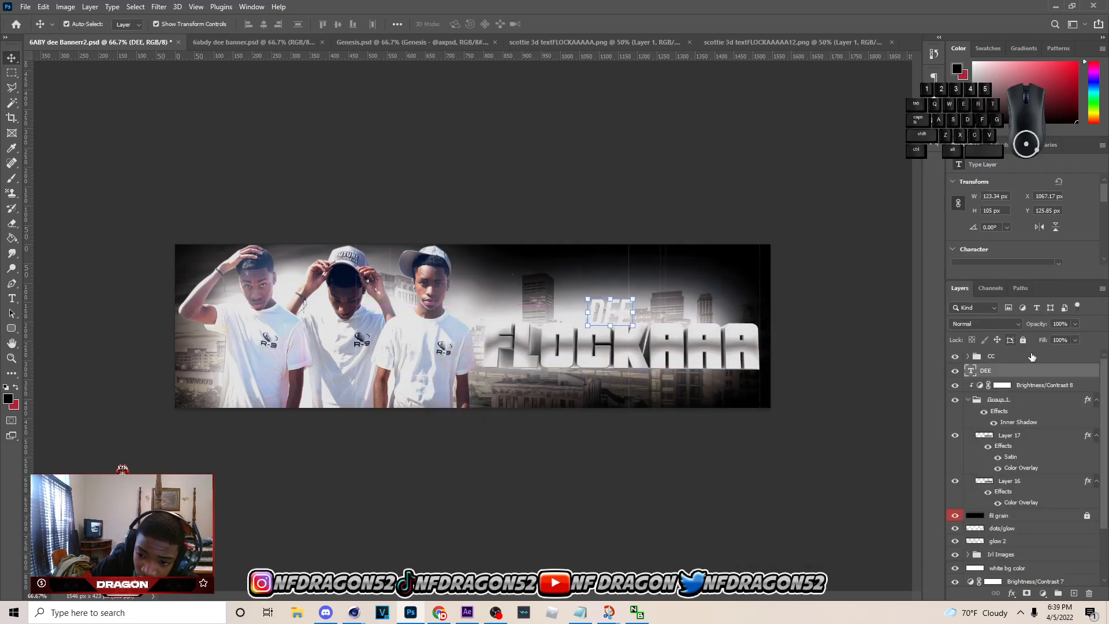
right_click(1038, 372)
left_click(1083, 275)
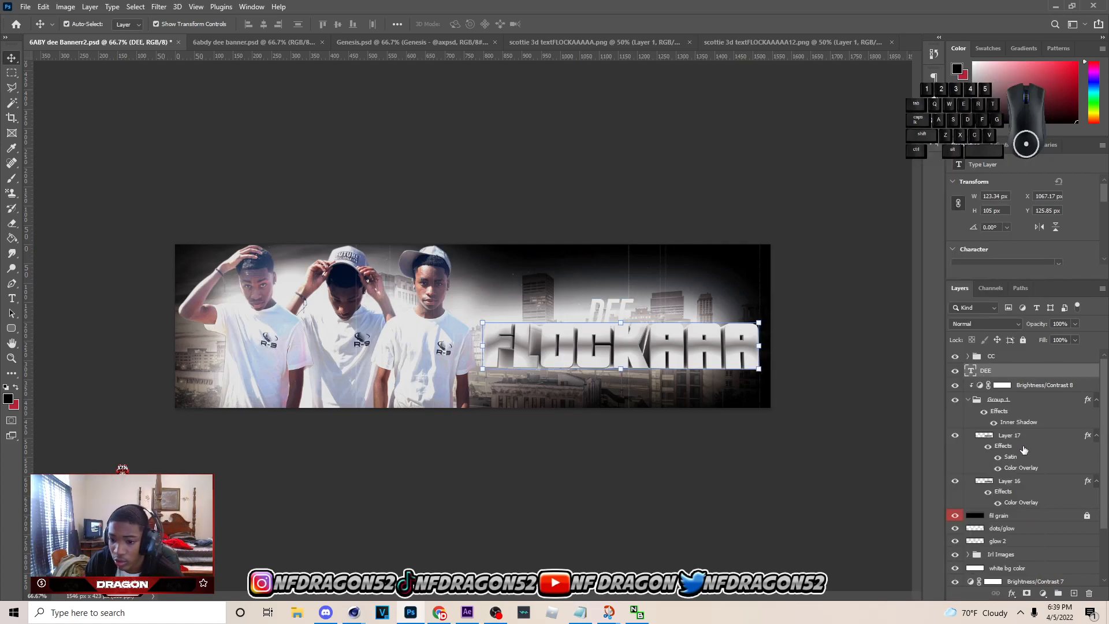
right_click(1027, 436)
left_click(1008, 376)
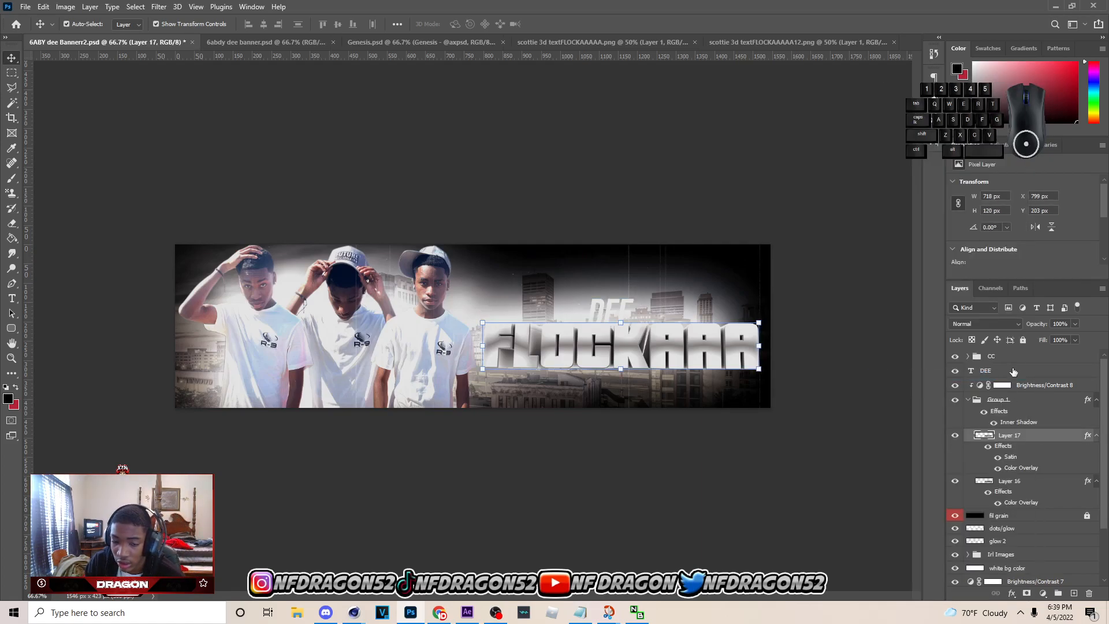
right_click(1013, 372)
left_click(877, 470)
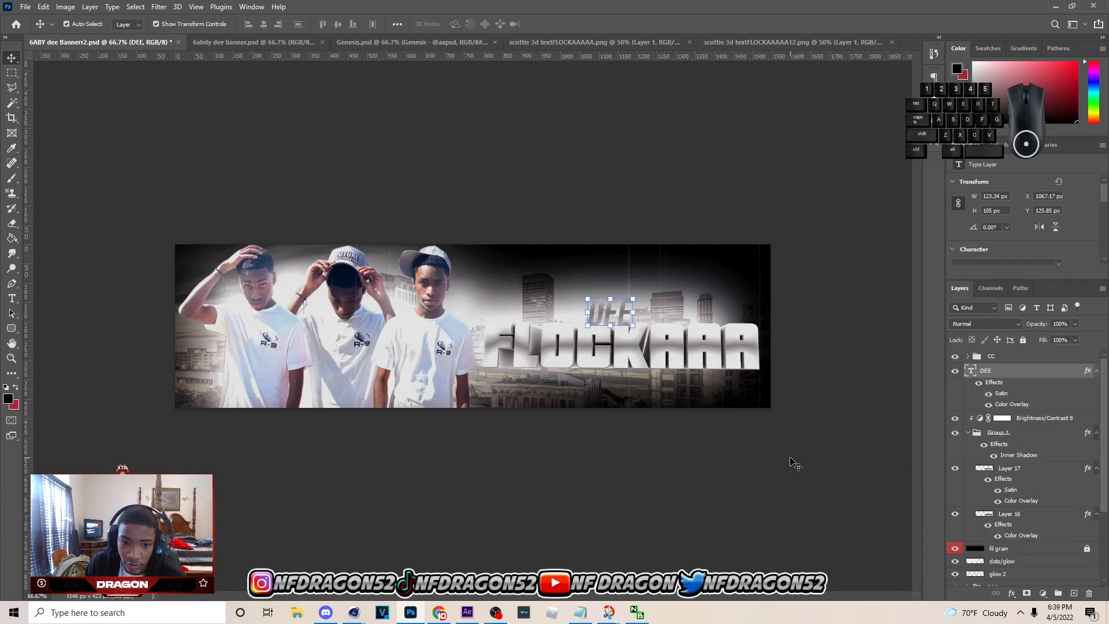
Reduce the DEE layer's satin effect to about 24 px distance and about 21 px size.
right_click(1015, 371)
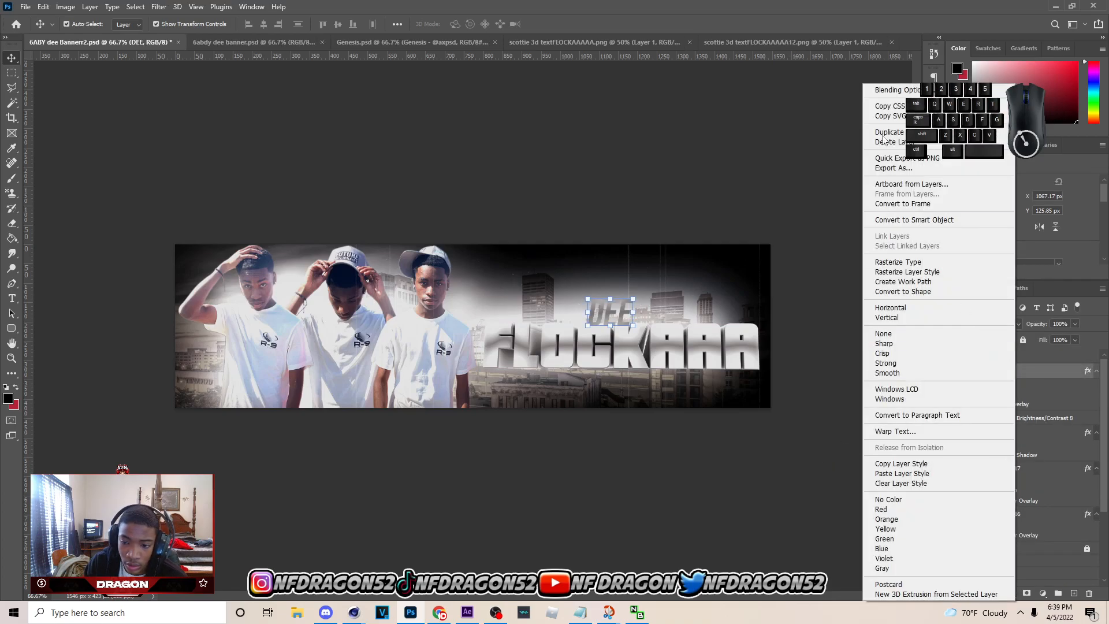
left_click(815, 178)
left_click_drag(539, 270, 830, 273)
left_click(798, 431)
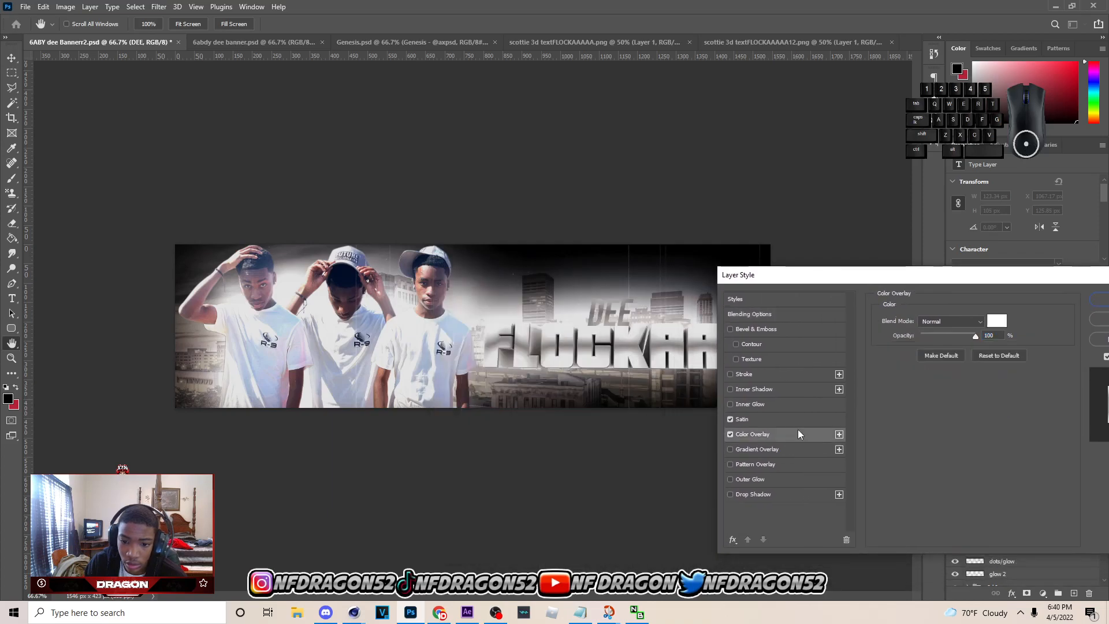
left_click(992, 329)
left_click(1075, 359)
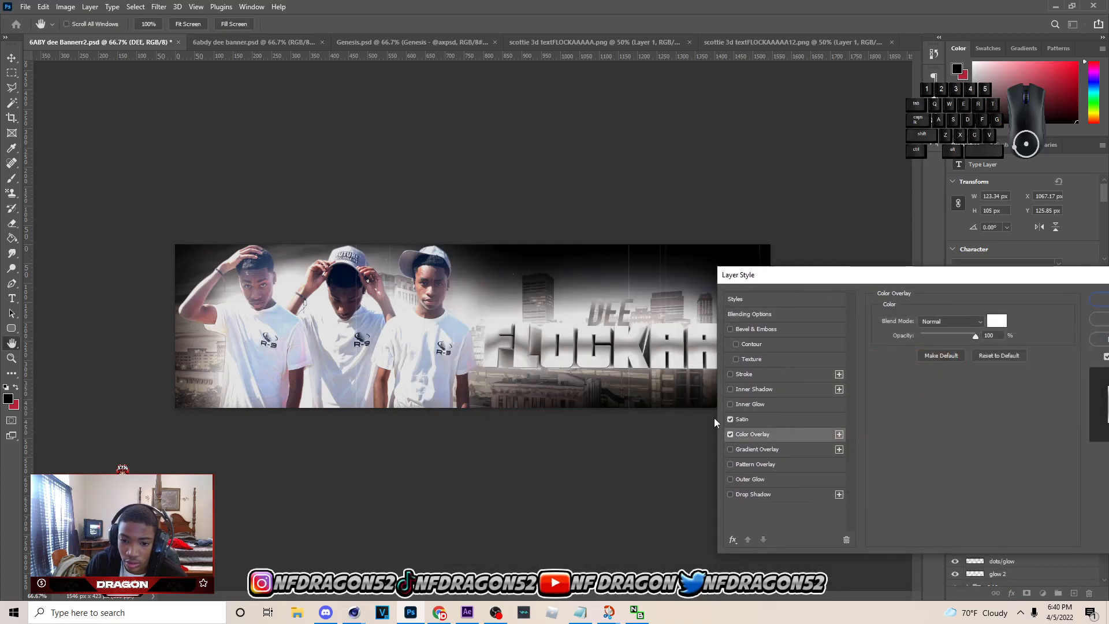
left_click(757, 420)
mouse_move(944, 383)
left_mouse_down()
mouse_move(922, 386)
mouse_move(936, 373)
left_mouse_up()
left_click(935, 385)
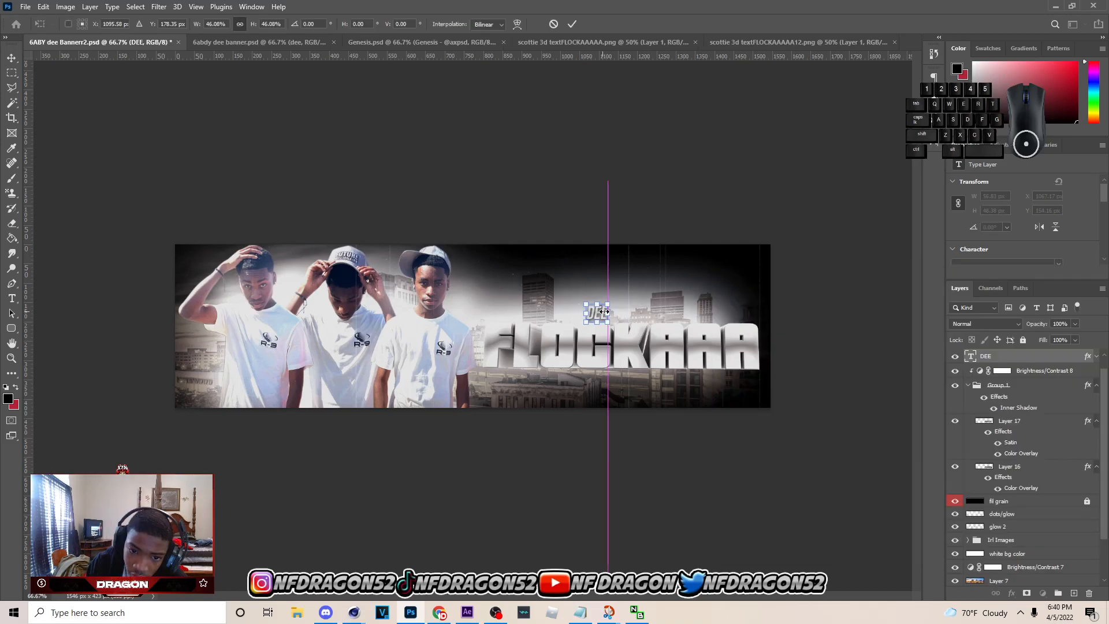
Scale the DEE text to 72.50% and nudge it vertically to sit just above the FLOCKAAA lettering.
left_click_drag(613, 314, 623, 313)
left_click(572, 24)
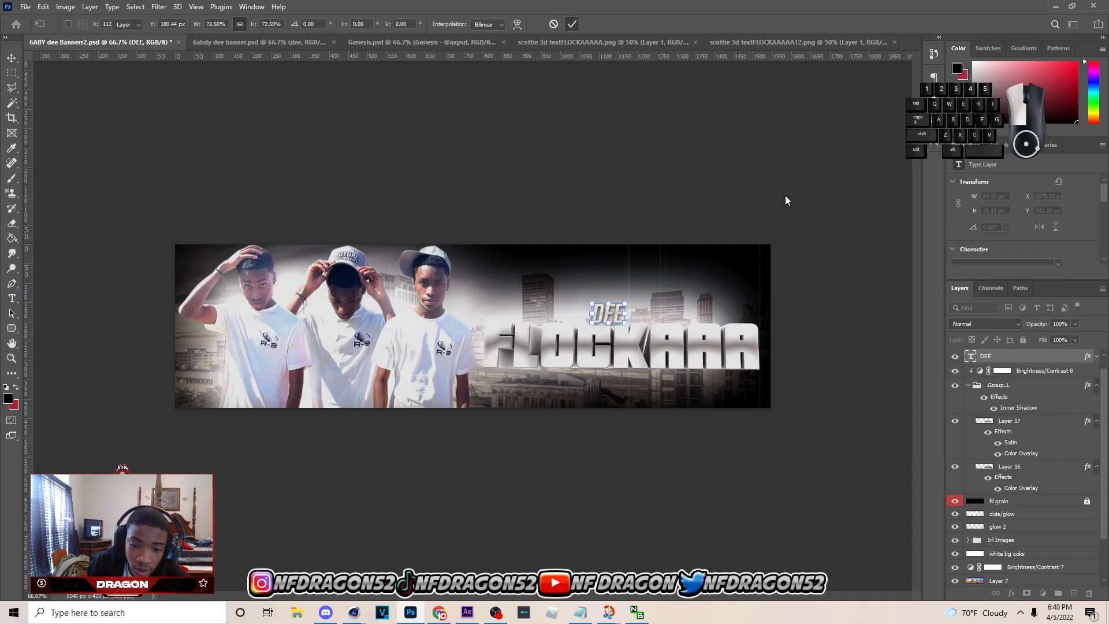
key("Up")
key("Up")
key("Up")
key("Up")
key("Up")
key("Up")
key("Up")
key("Up")
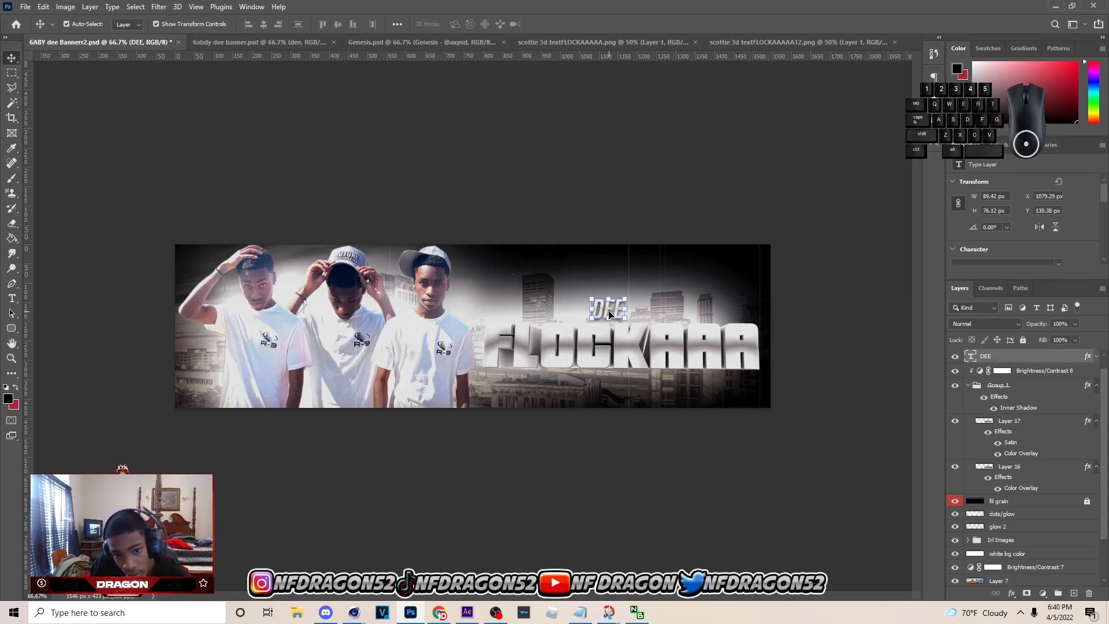
key("Down")
key("Down")
Review the satin, color overlay and drop shadow settings in the DEE layer's style.
right_click(1055, 357)
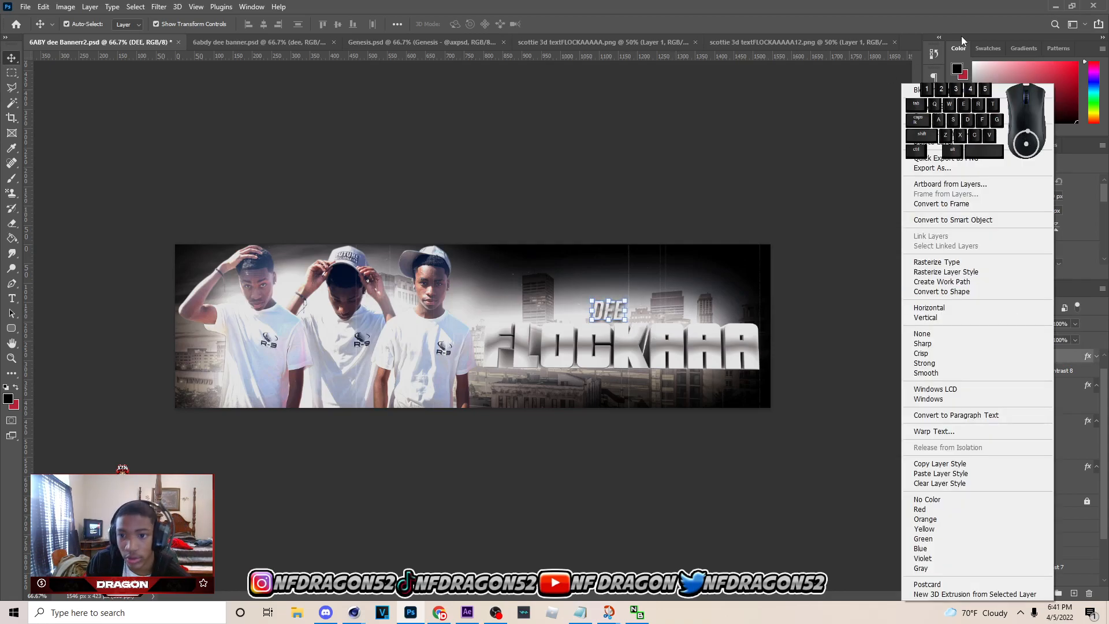
left_click(876, 123)
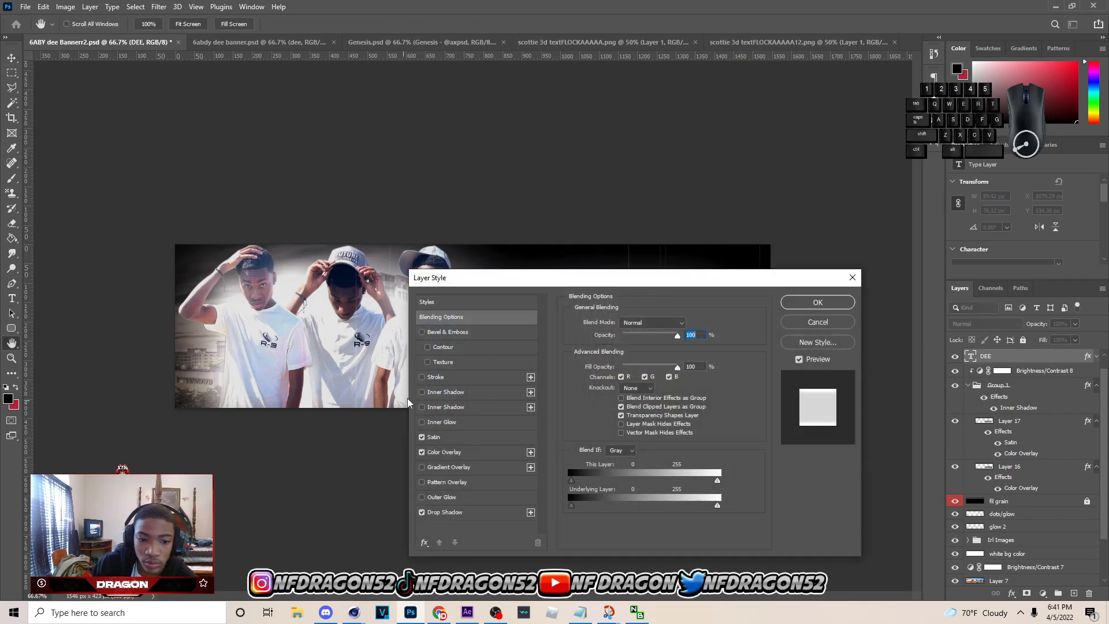
left_click(444, 443)
left_click_drag(594, 279, 886, 267)
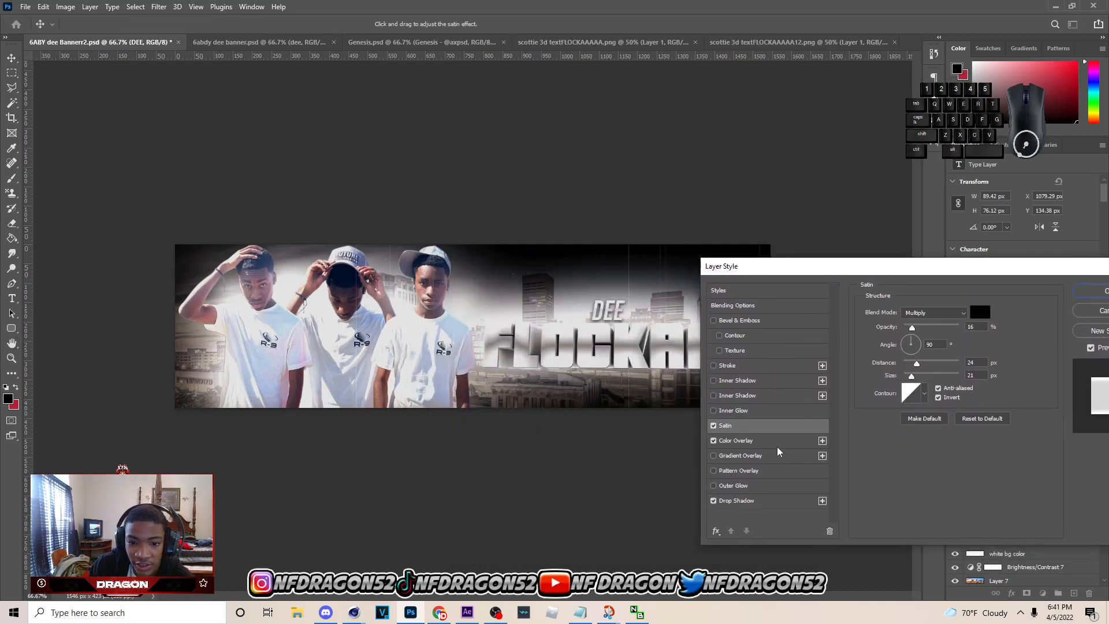
left_click(736, 440)
left_click(980, 312)
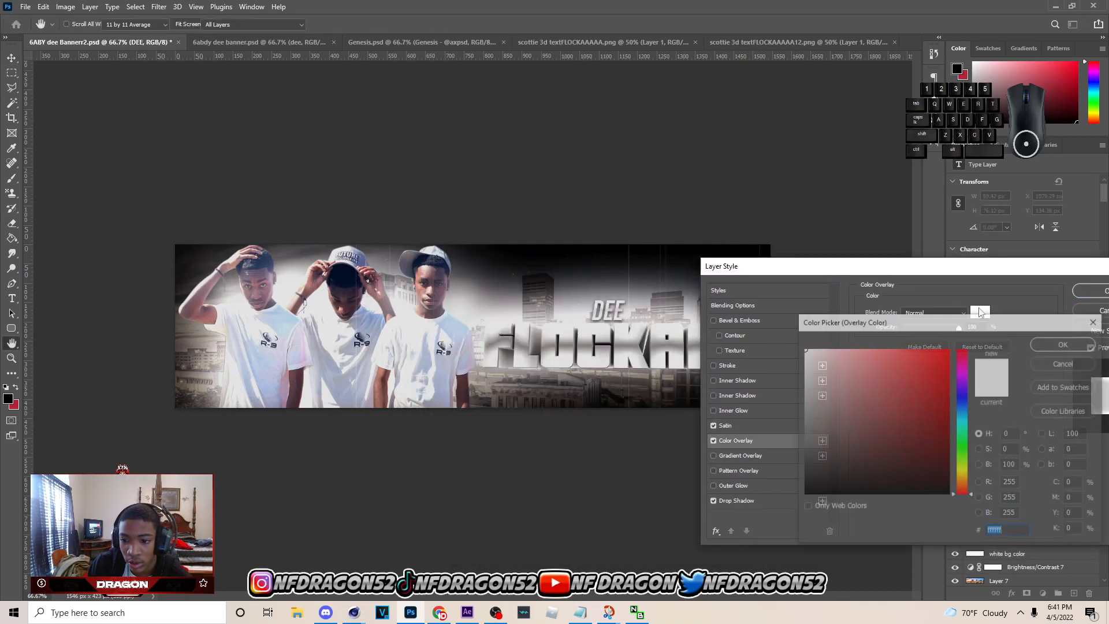
left_click(1075, 365)
left_click(746, 499)
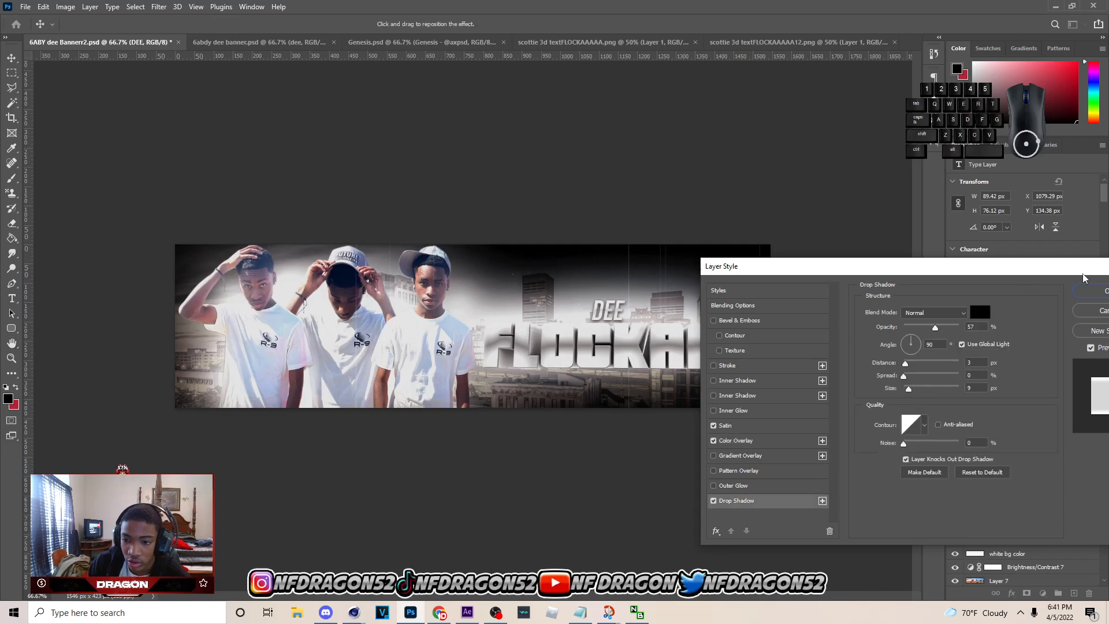
left_click(1092, 291)
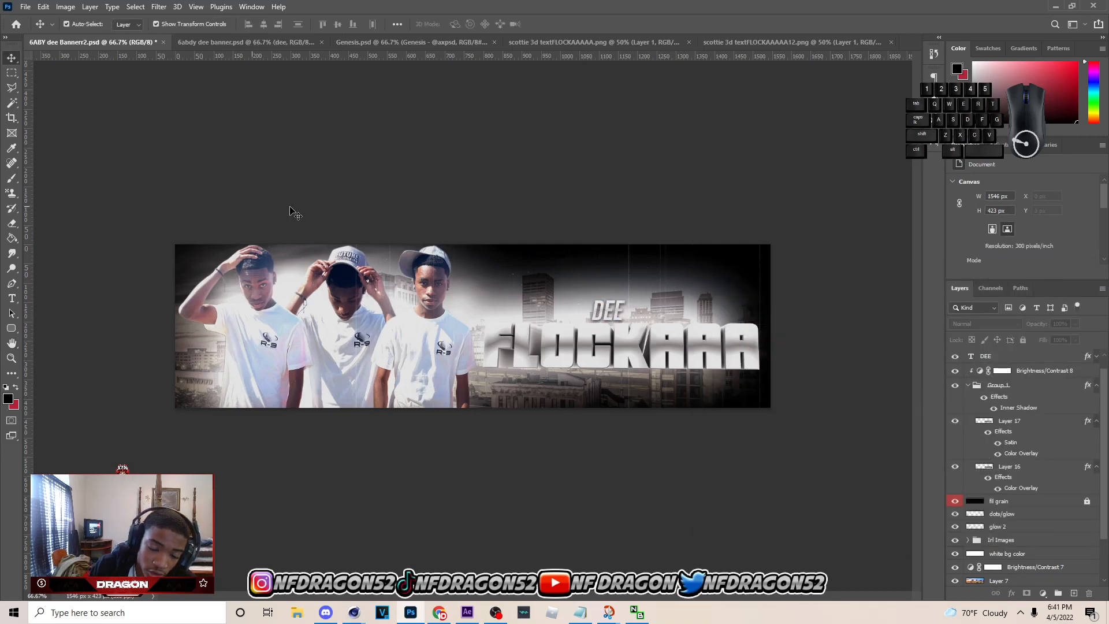
Collapse the effects list of Group 1.
left_click(1096, 356)
left_click(1096, 357)
left_click(1099, 393)
left_click(1037, 399)
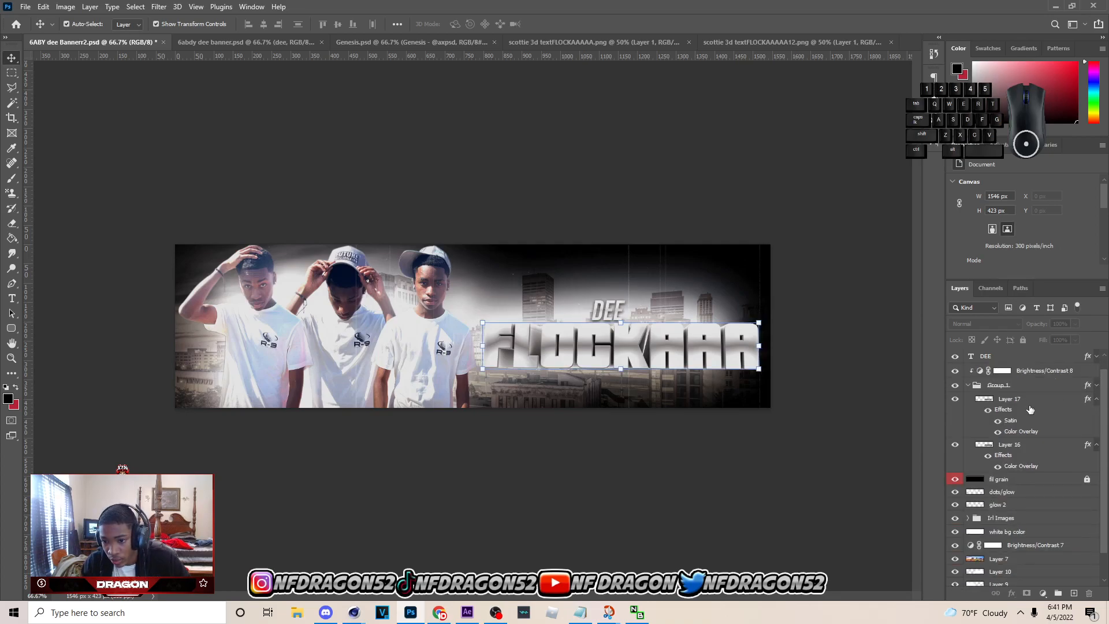
Add a new empty layer above Group 1, clipped to it beneath the Brightness/Contrast 8 adjustment.
left_click(1096, 401)
key("ctrl+shift+alt+n")
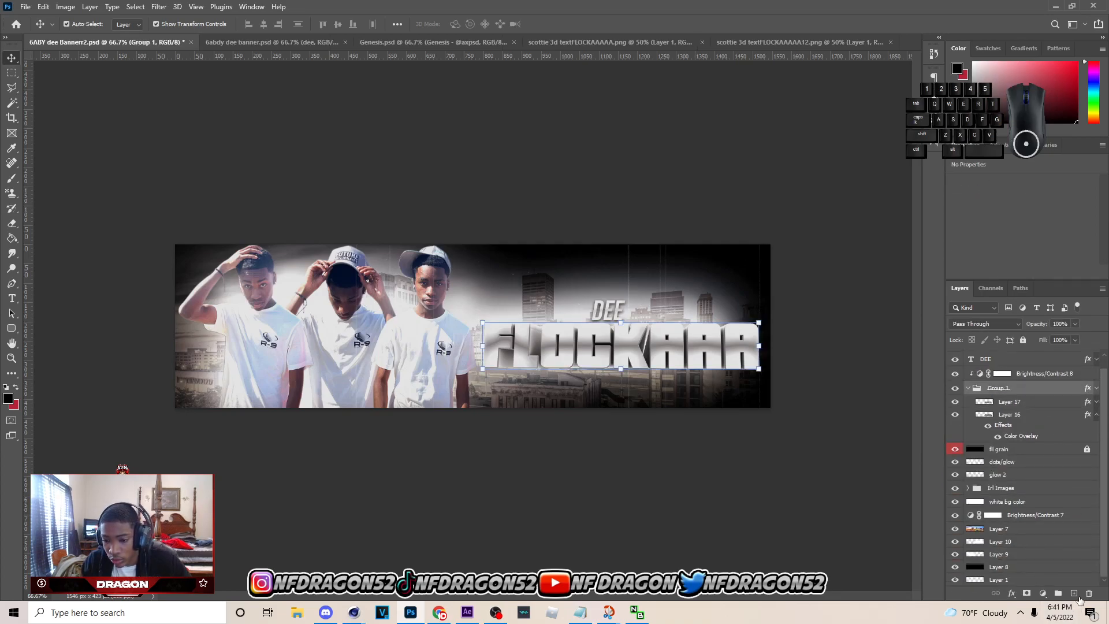
left_click_drag(1018, 405, 1014, 384)
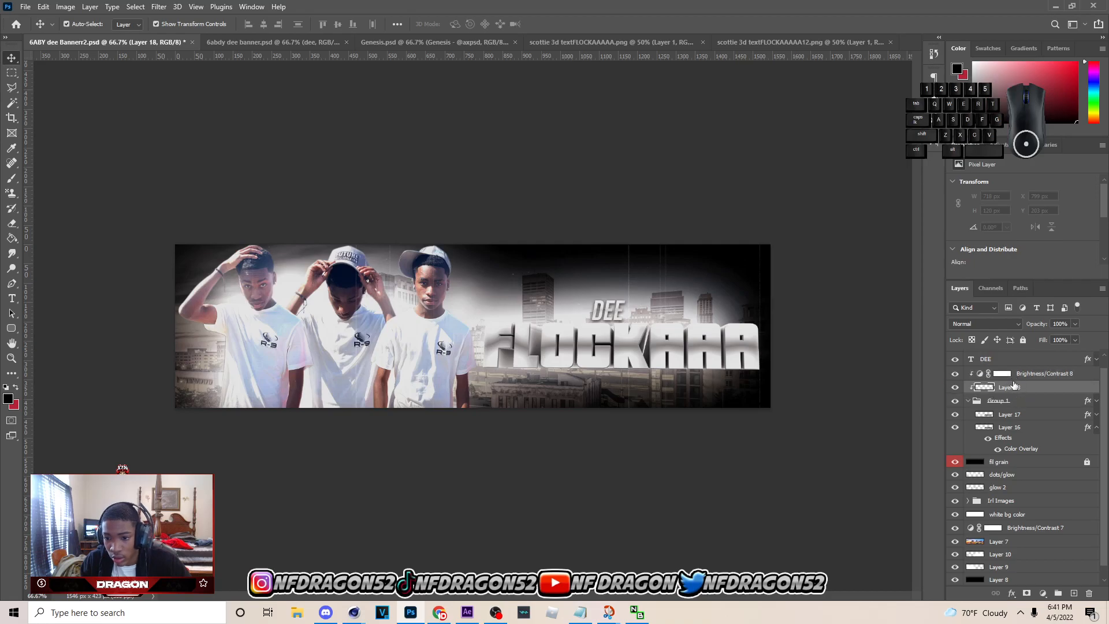
Shade the outer edges of the FLOCKAAA lettering in black with a soft brush, using sizes 200 and 125.
key("b")
key("Caps_Lock")
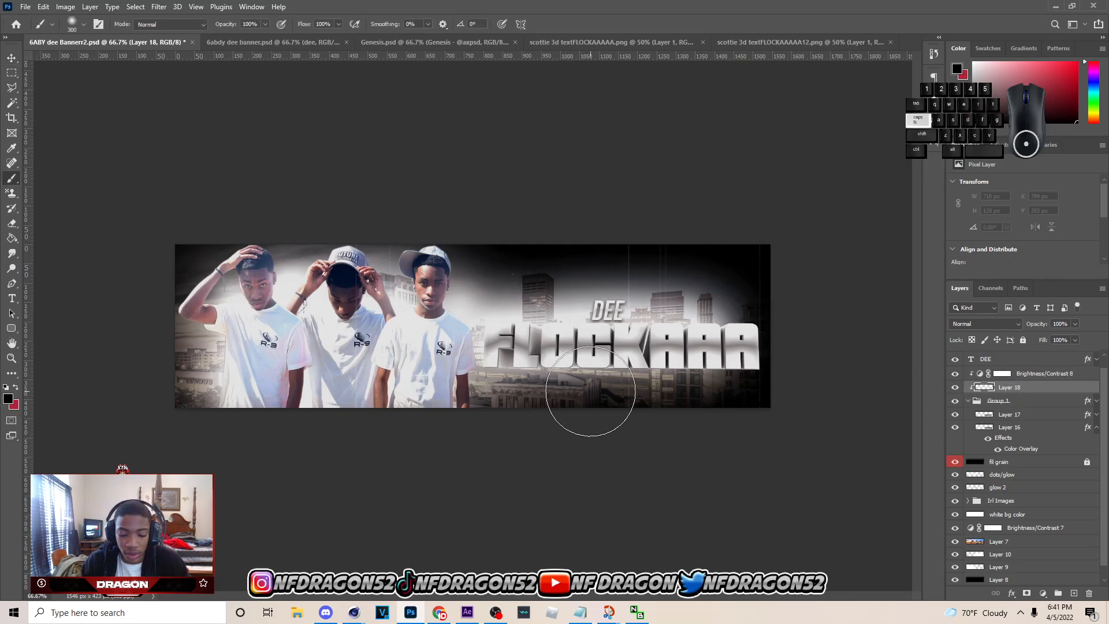
key("bracketleft")
key("bracketleft")
left_click_drag(487, 392, 759, 398)
left_click_drag(795, 325, 791, 420)
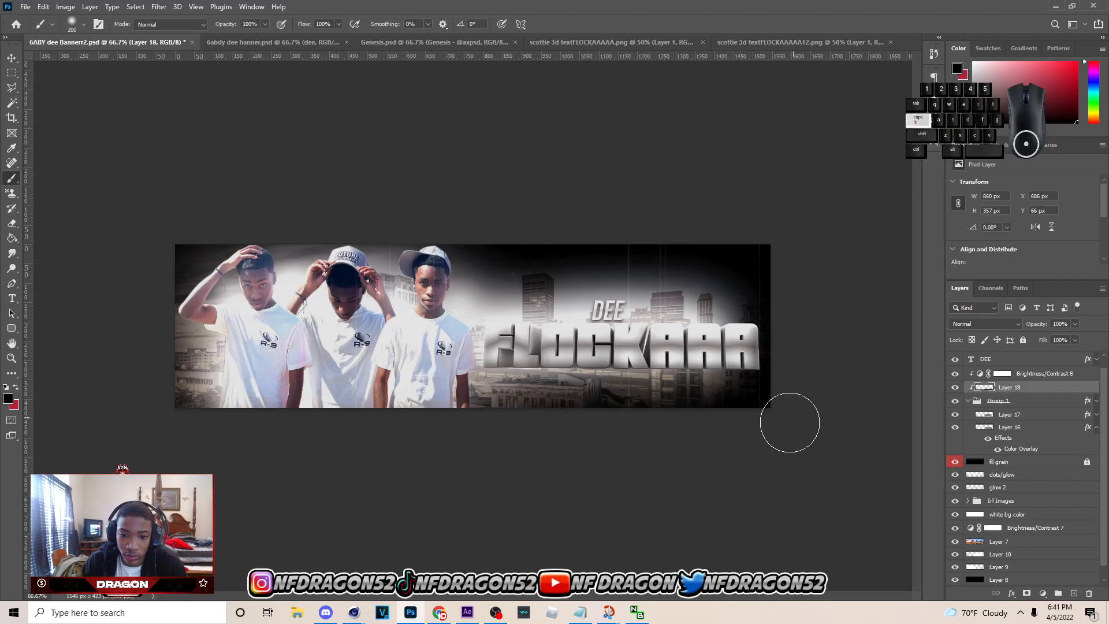
left_click_drag(455, 322, 437, 414)
key("[")
mouse_move(487, 309)
left_mouse_down()
mouse_move(495, 318)
mouse_move(595, 290)
left_mouse_up()
mouse_move(759, 310)
left_mouse_down()
mouse_move(685, 299)
mouse_move(792, 305)
left_mouse_up()
Set the shading layer's opacity to 62% and mask out some shading over the first letters of FLOCKAAA.
left_click(1075, 323)
mouse_move(1039, 335)
left_mouse_down()
mouse_move(1066, 335)
mouse_move(1056, 338)
left_mouse_up()
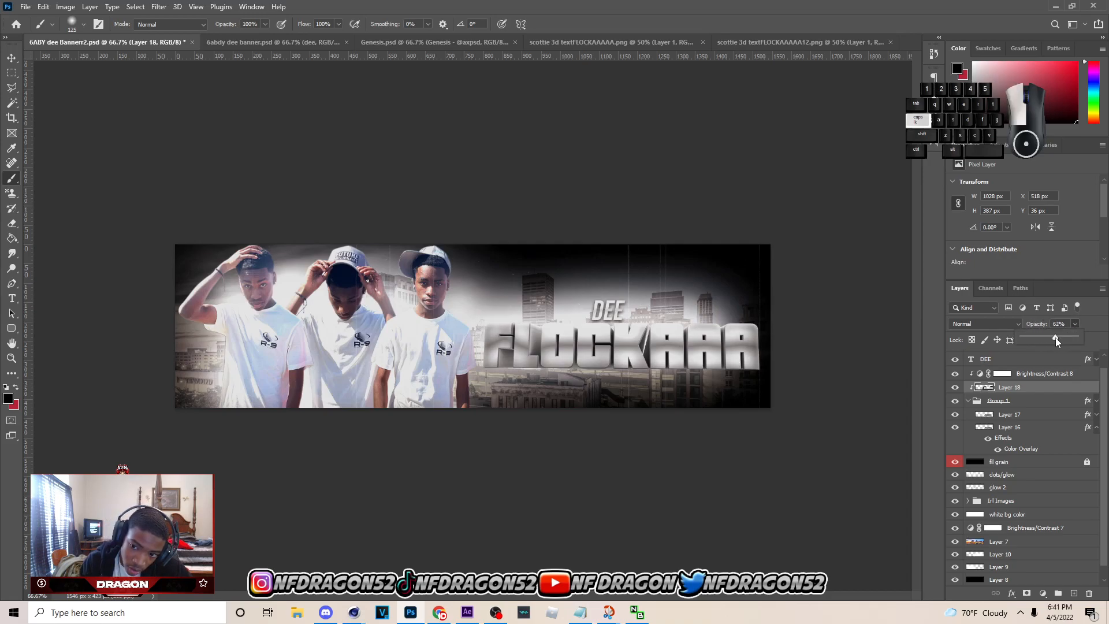
left_click(1027, 593)
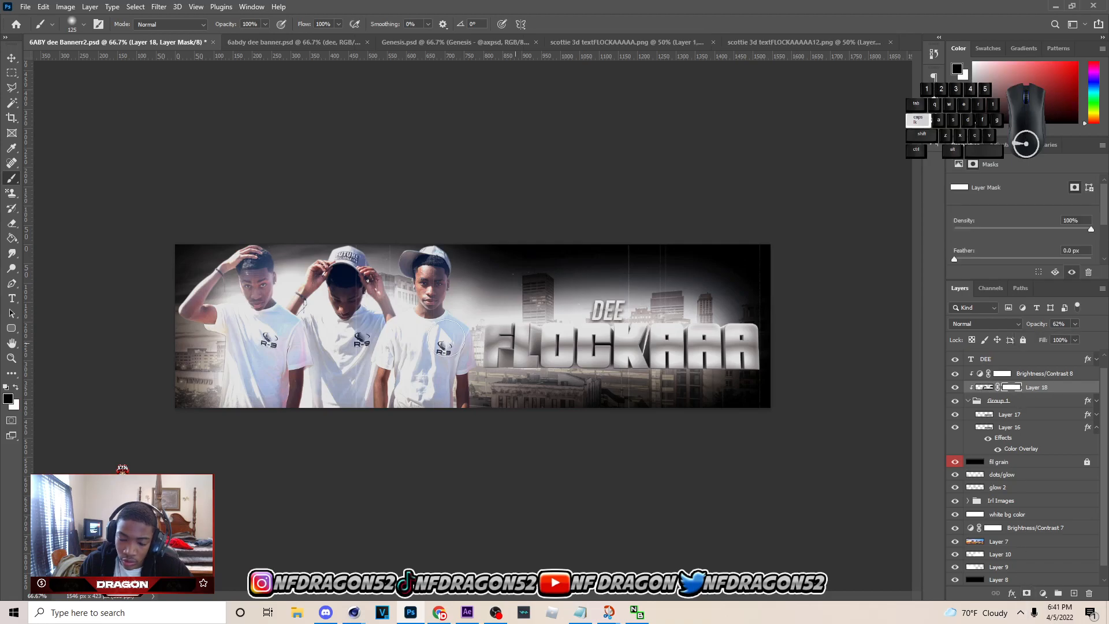
left_click_drag(530, 346, 510, 348)
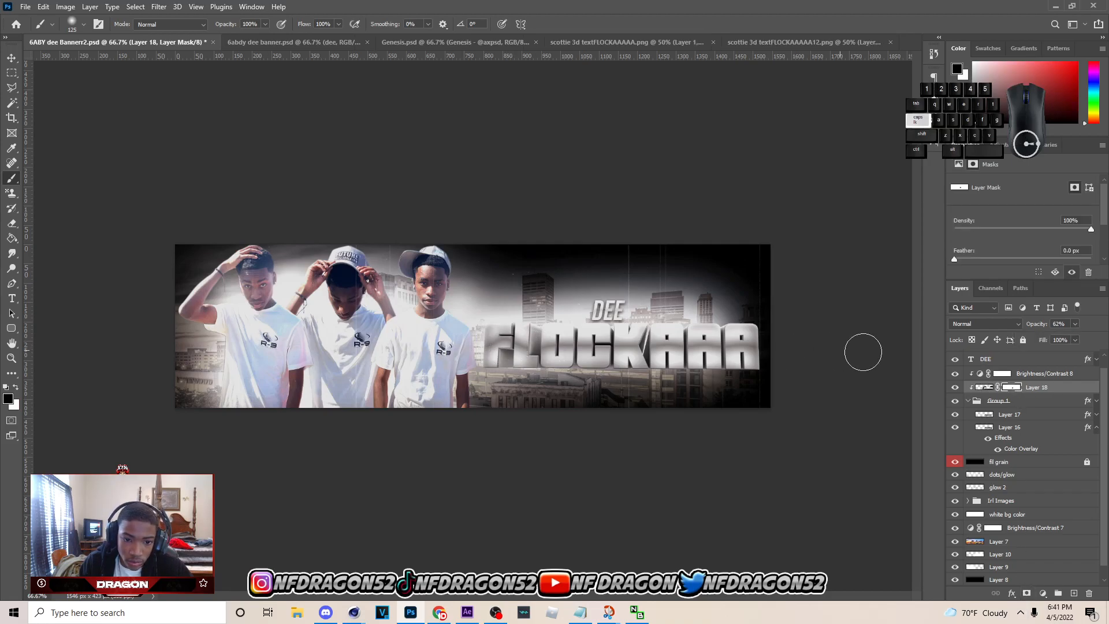
Save the banner document with the shaded lettering.
left_click(954, 388)
key("ctrl+s")
left_click(12, 58)
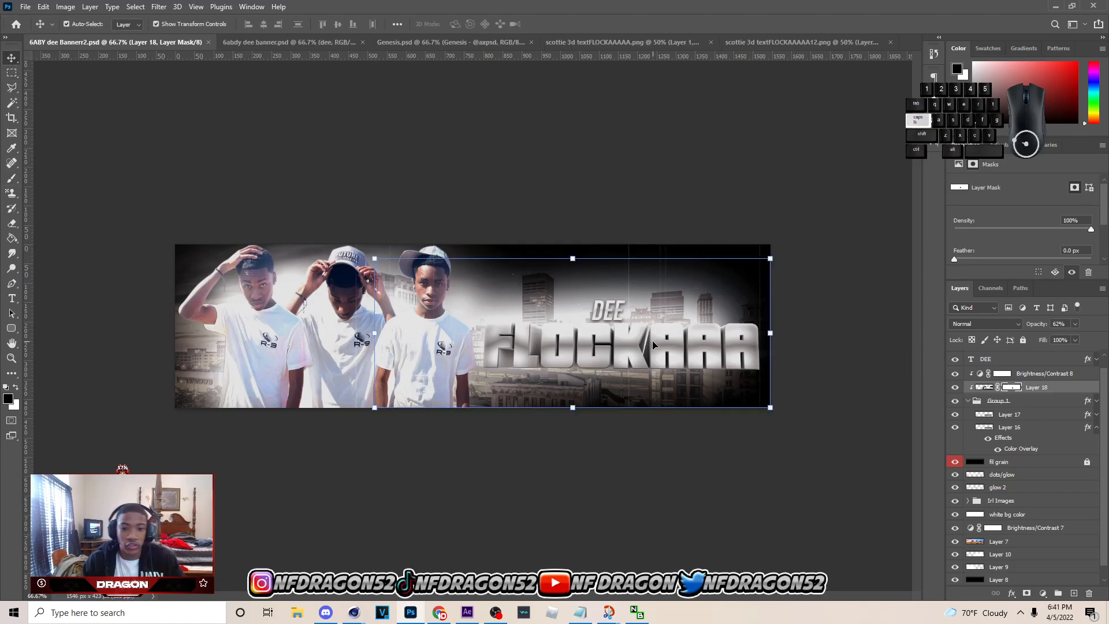
left_click(608, 312)
key("ctrl+s")
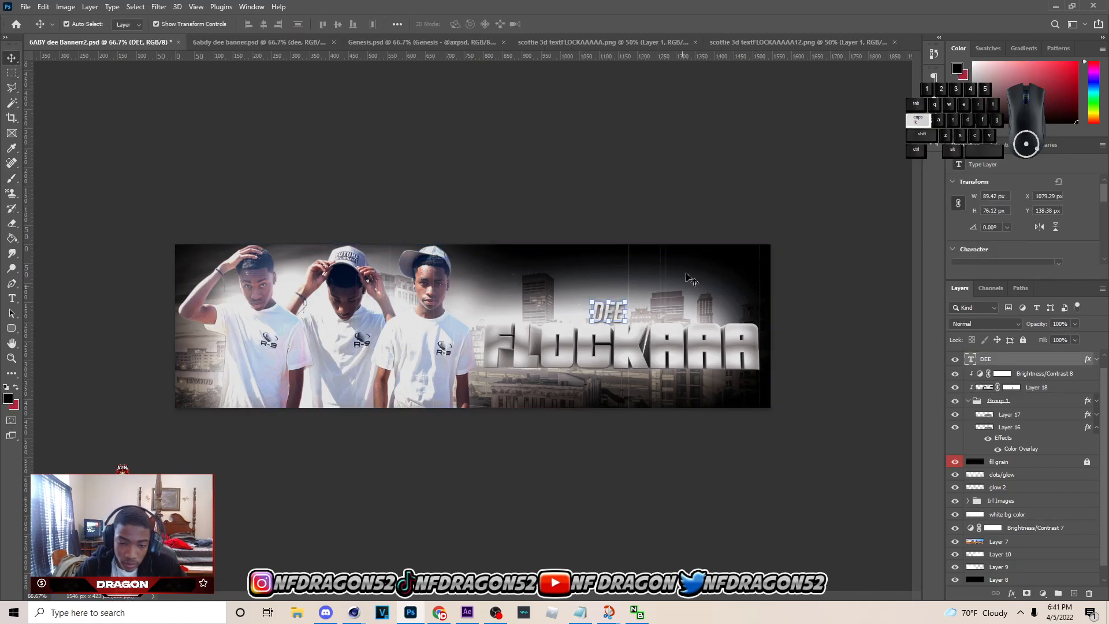
left_click(618, 316)
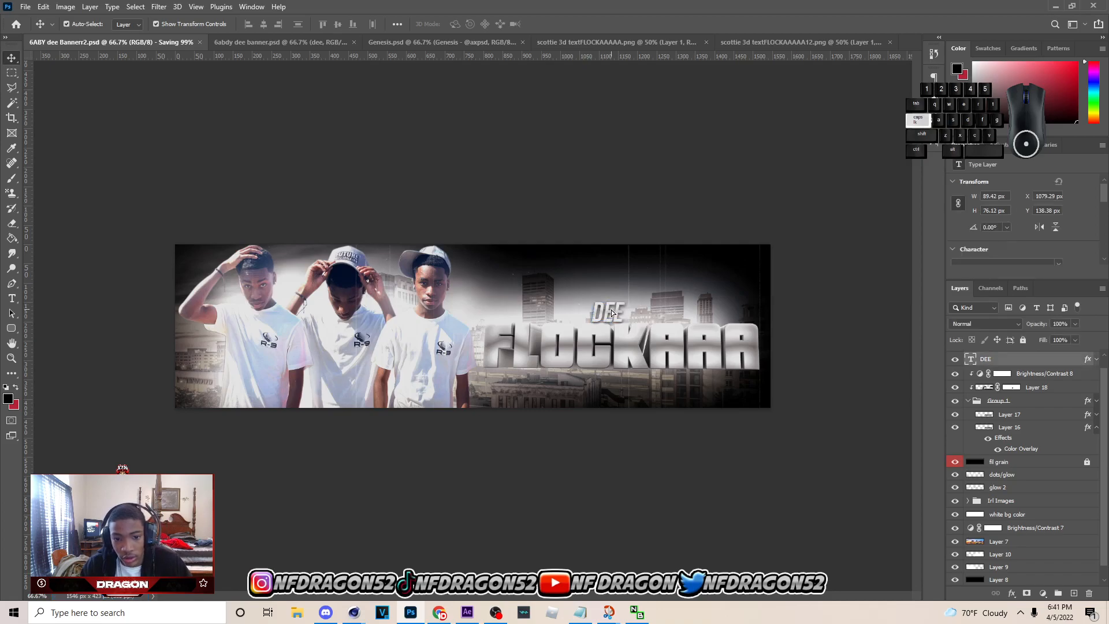
key("ctrl+s")
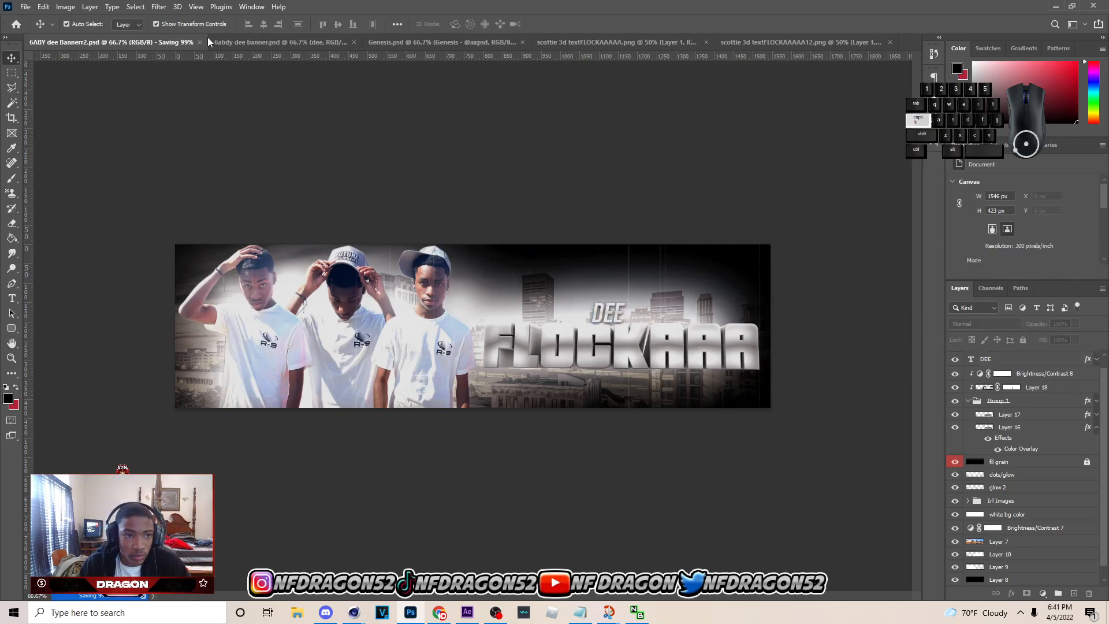
Collapse Group 1 and add a new empty layer directly beneath it, above the fil grain layer.
key("m")
left_click(968, 416)
left_click(968, 414)
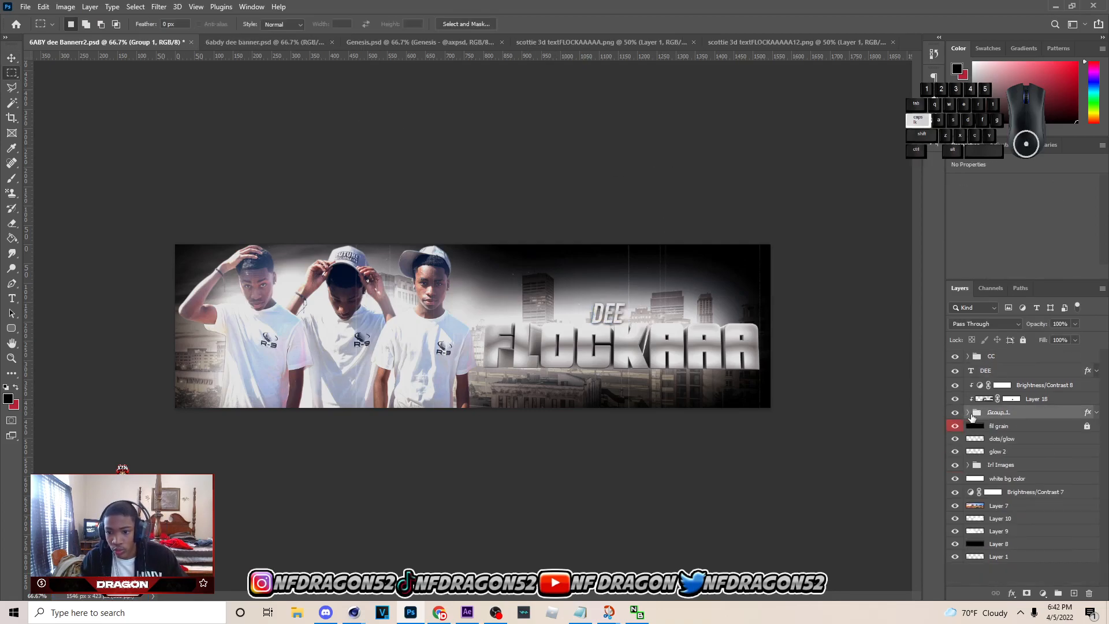
left_click_drag(980, 429, 1088, 597)
left_click(1073, 593)
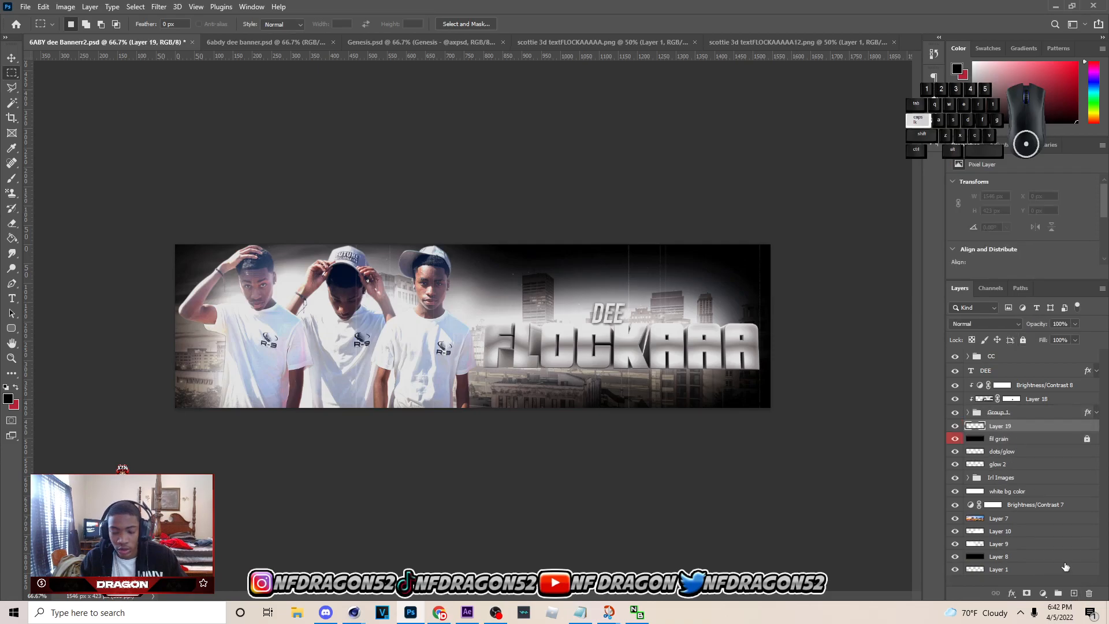
Place a vertical guide through the centre of the FLOCKAAA lettering and centre the DEE text on it.
key("v")
left_click(1016, 410)
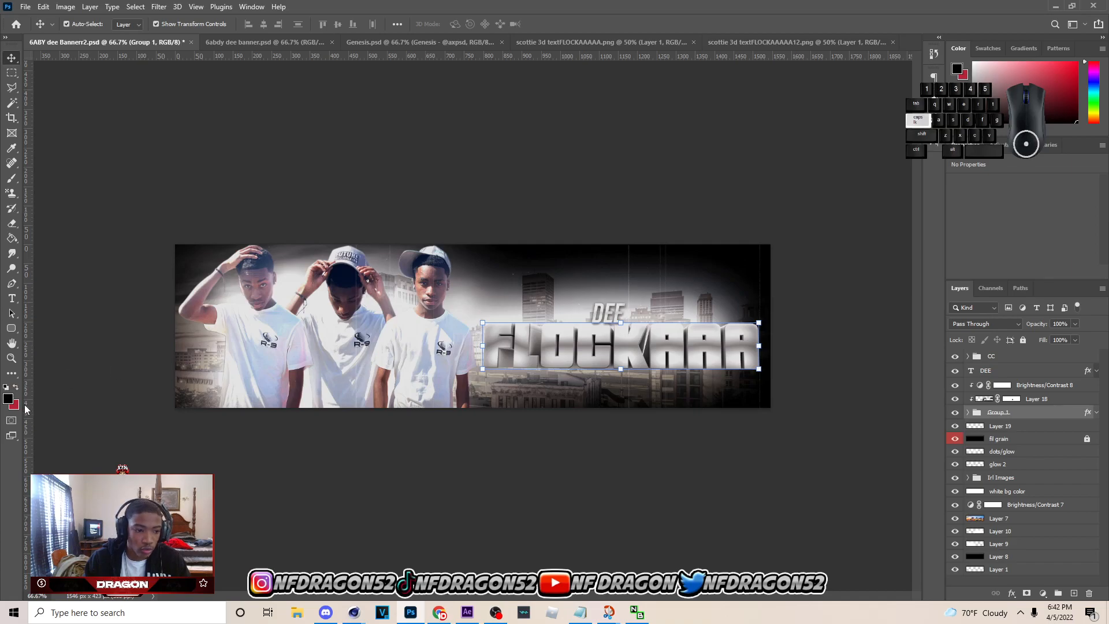
left_click_drag(26, 409, 621, 405)
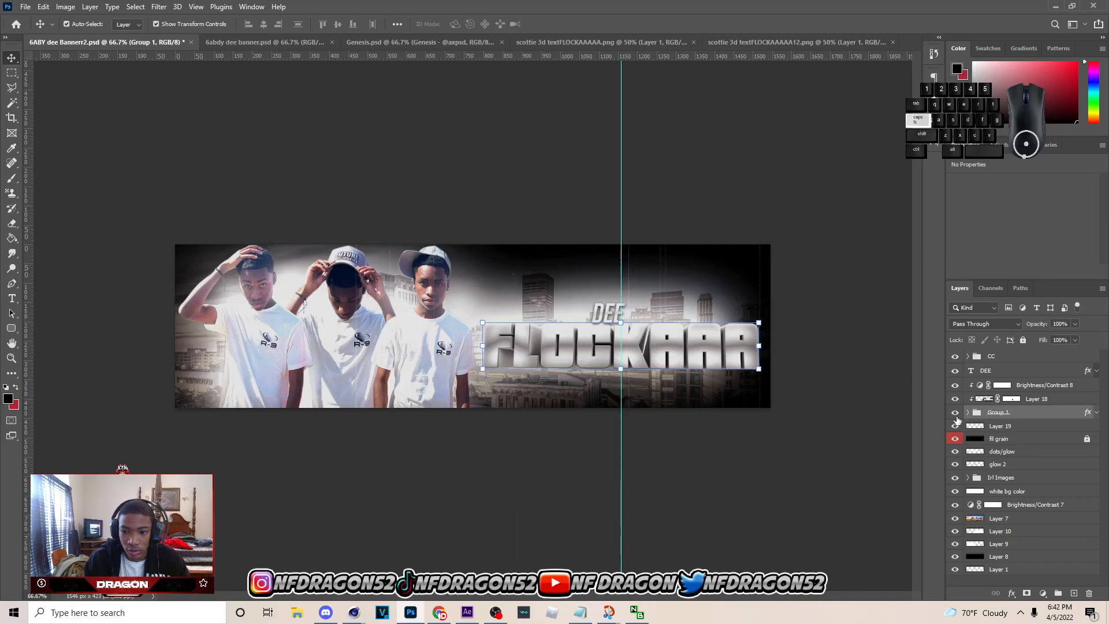
left_click(968, 412)
left_click(985, 426)
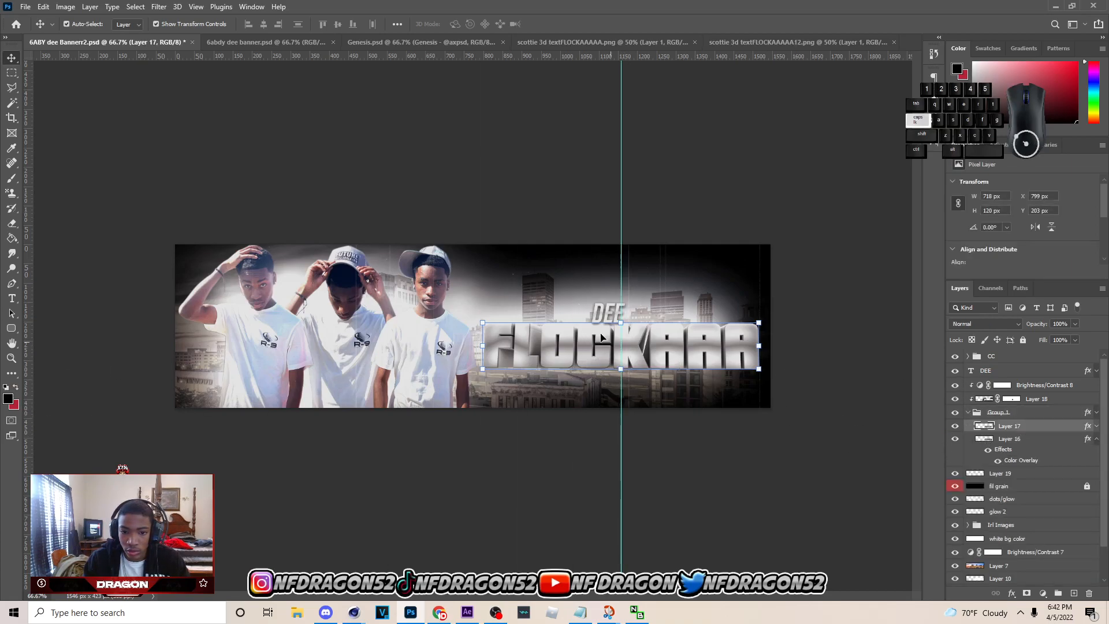
key("ctrl+t")
key("Return")
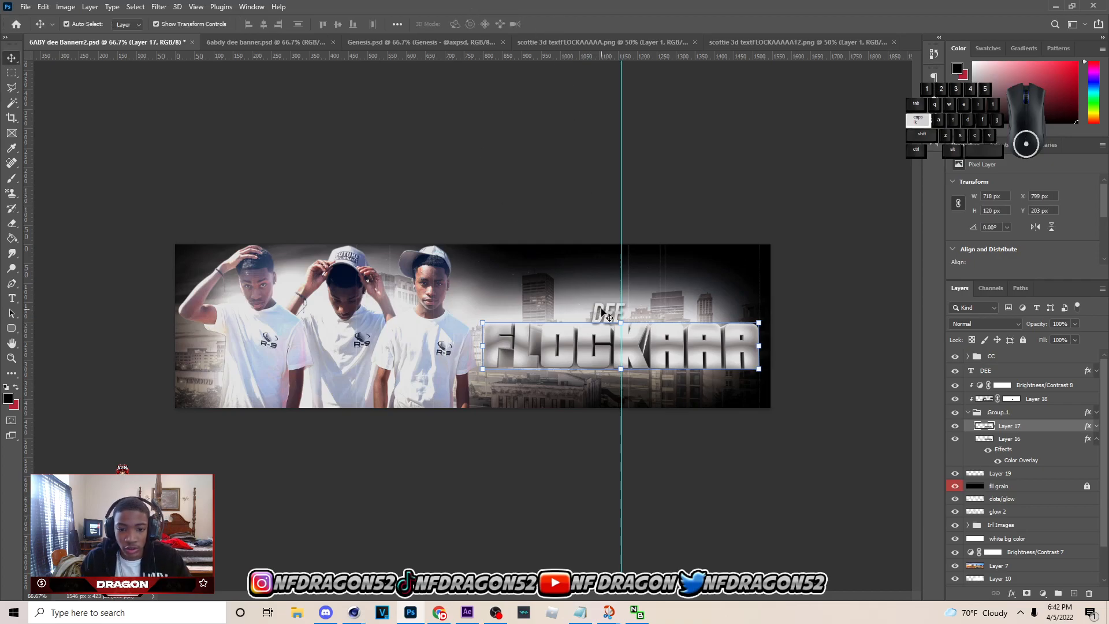
left_click(601, 309)
left_click_drag(607, 313, 620, 314)
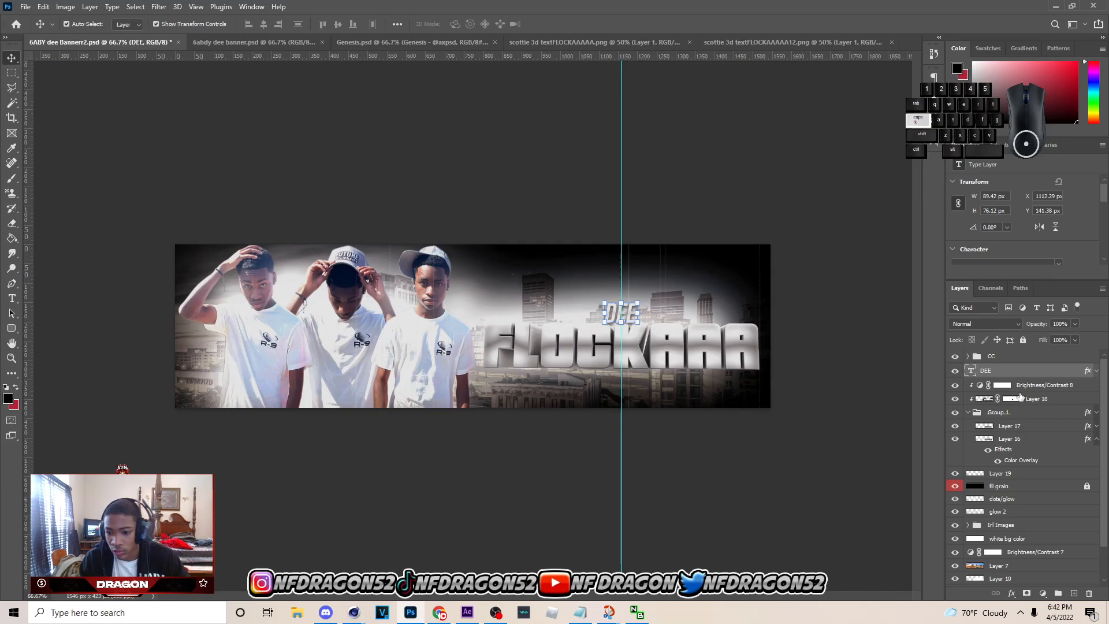
Draw a black filled rectangle about 517 by 43 px beneath the FLOCKAAA lettering on Layer 19.
left_click(1017, 479)
key("m")
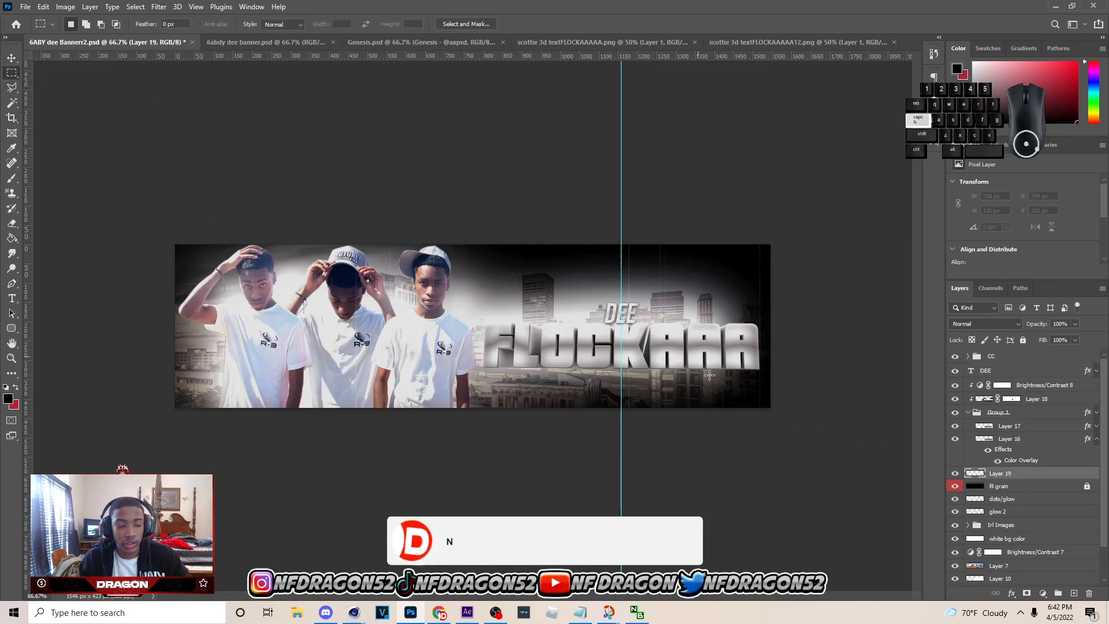
left_click_drag(521, 381, 720, 398)
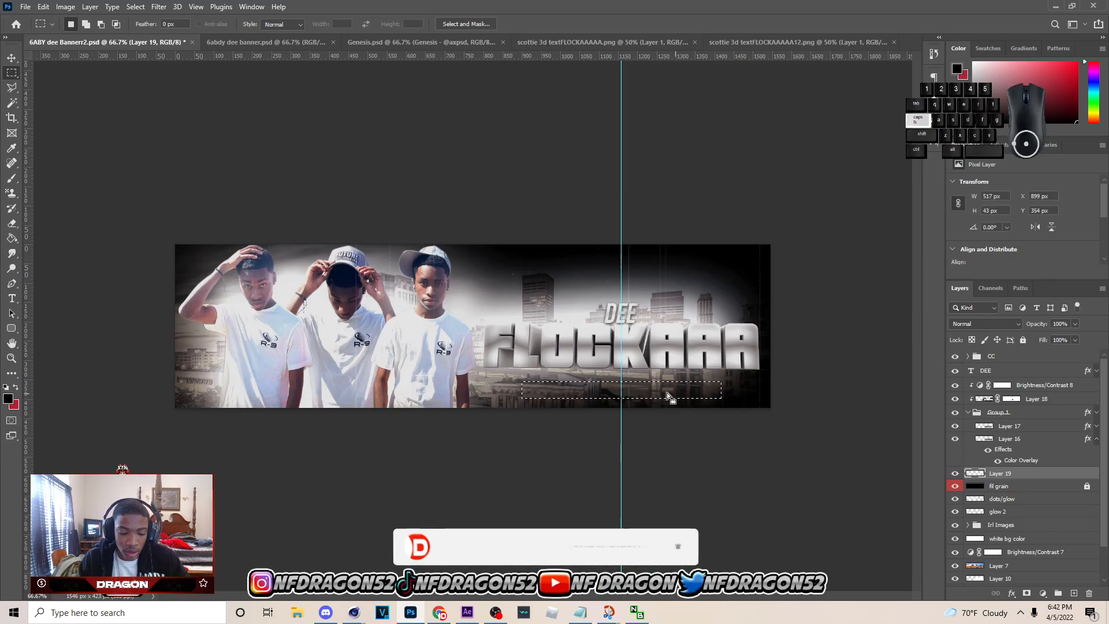
key("g")
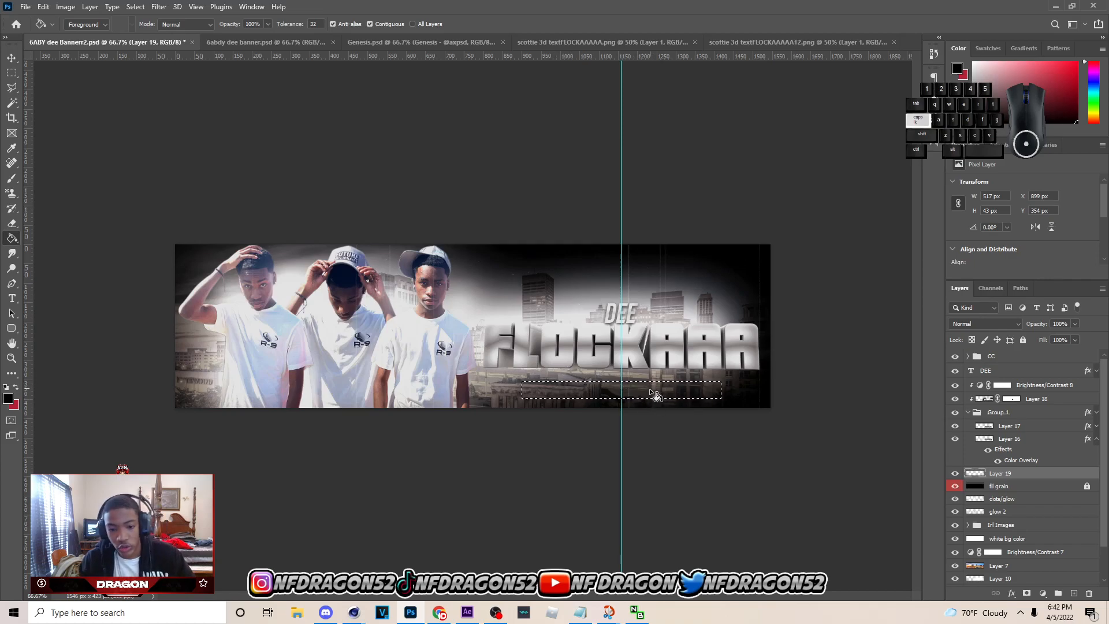
left_click(656, 400)
left_click(12, 72)
left_click(358, 155)
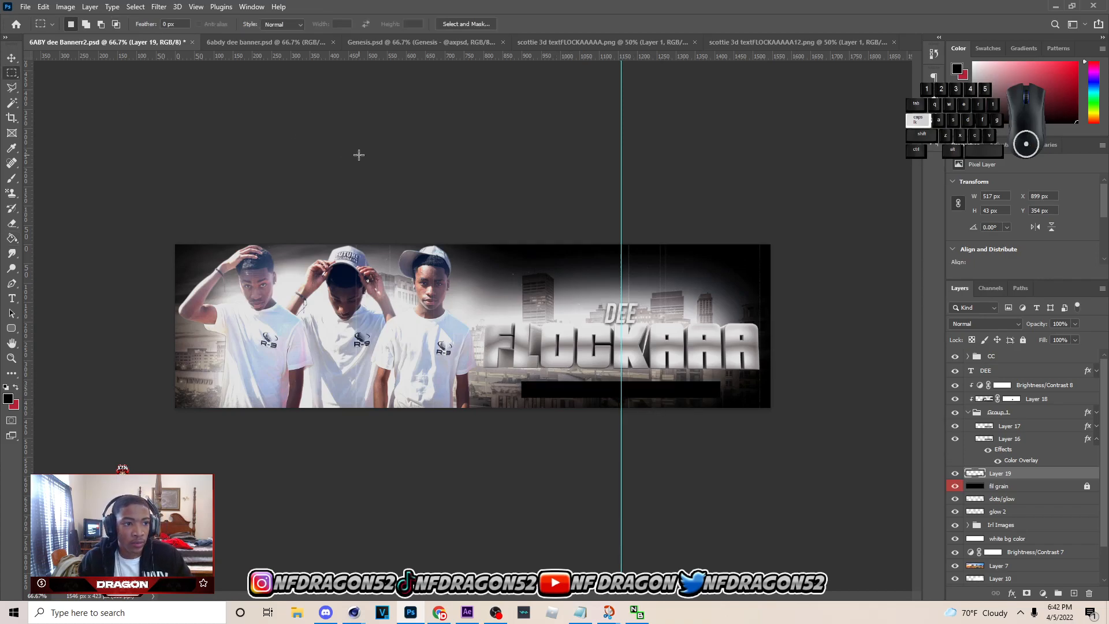
Widen the black bar evenly on both sides to about 574 px and set its opacity to 45%.
left_click(12, 58)
left_click(1074, 324)
left_click_drag(1072, 325, 1034, 334)
mouse_move(721, 390)
left_mouse_down()
mouse_move(742, 391)
mouse_move(721, 388)
left_mouse_up()
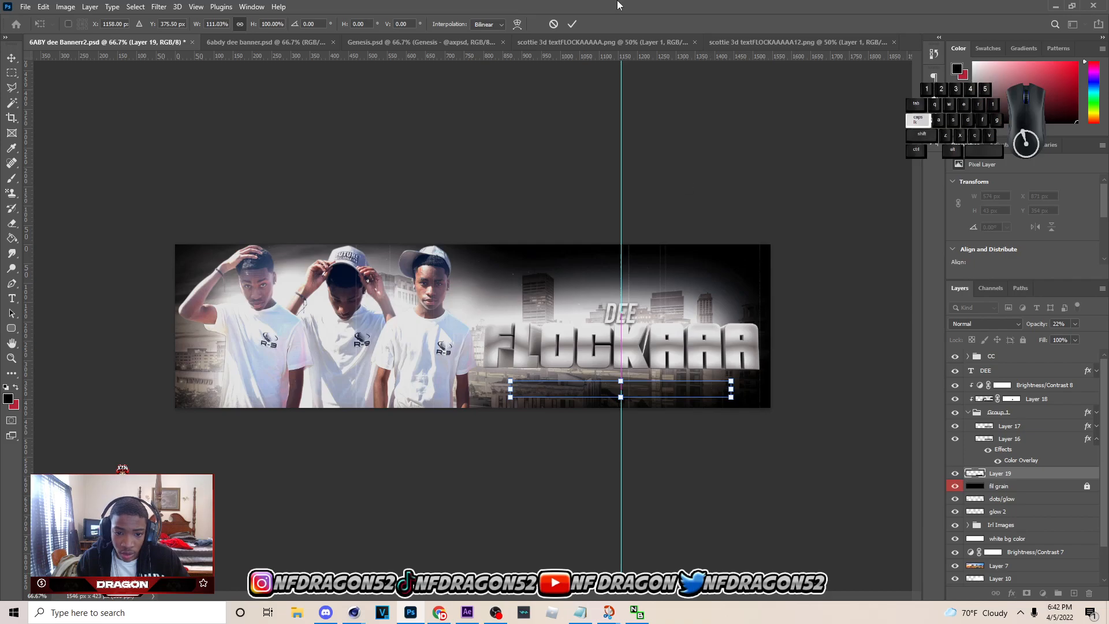
left_click(576, 22)
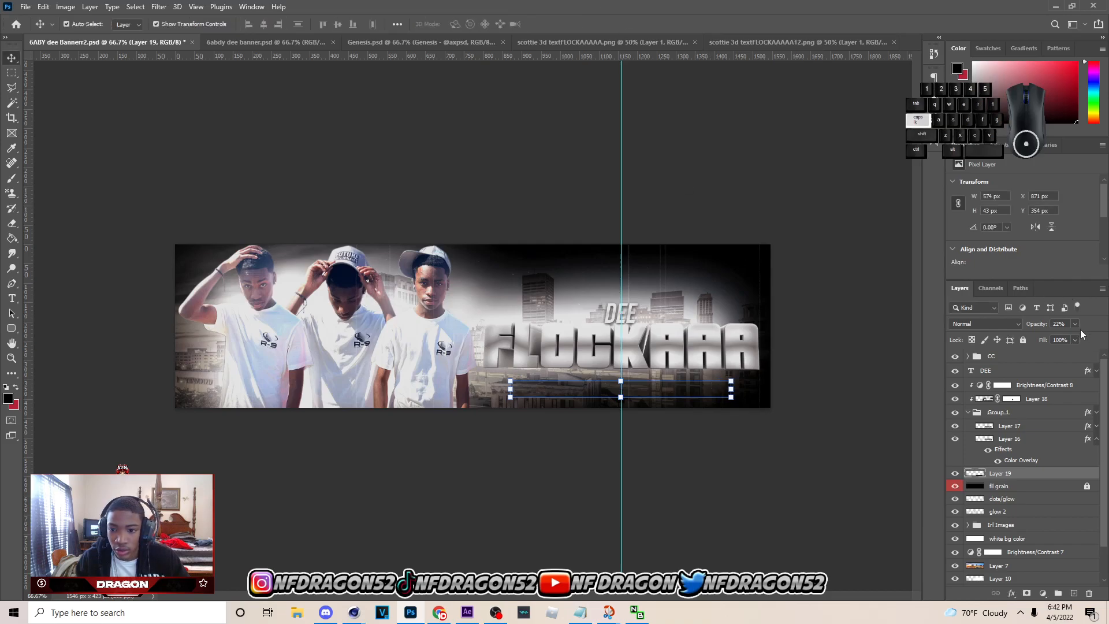
left_click_drag(1075, 325, 1072, 339)
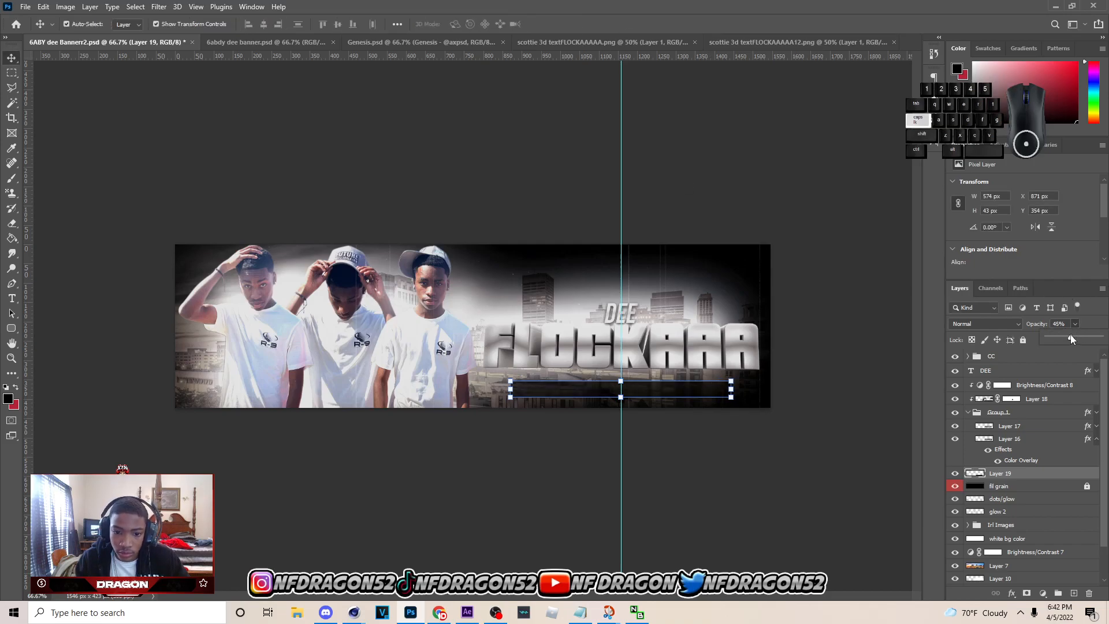
left_click(813, 367)
Move the bar up to a Y position of about 339 px and widen it evenly to about 613 px.
left_click(664, 401)
left_click(664, 390)
key("Up")
key("Up")
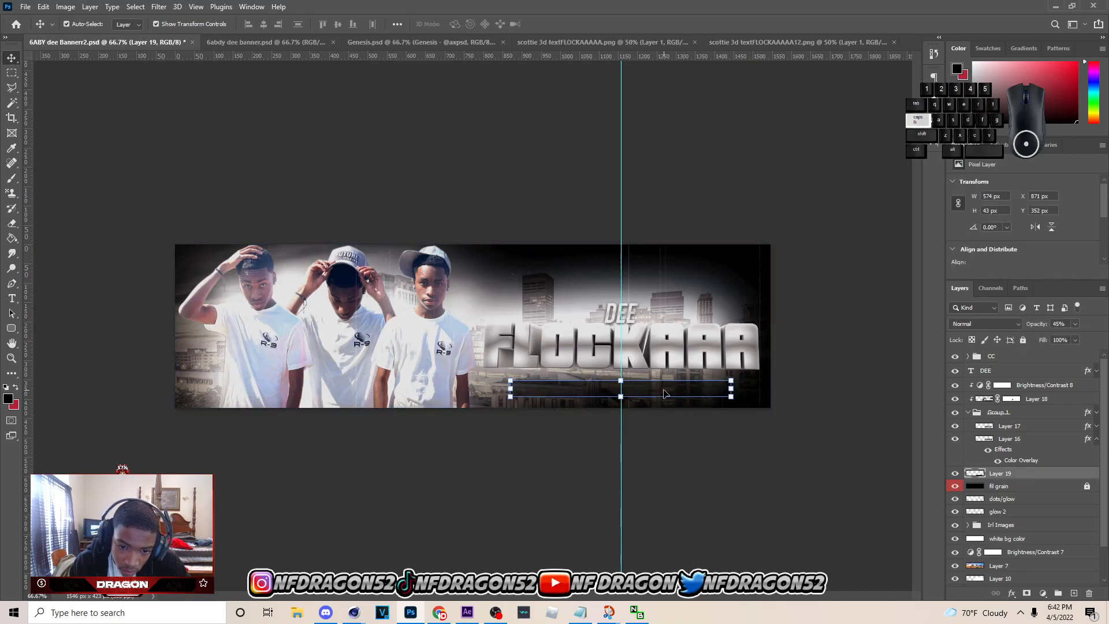
left_click(849, 275)
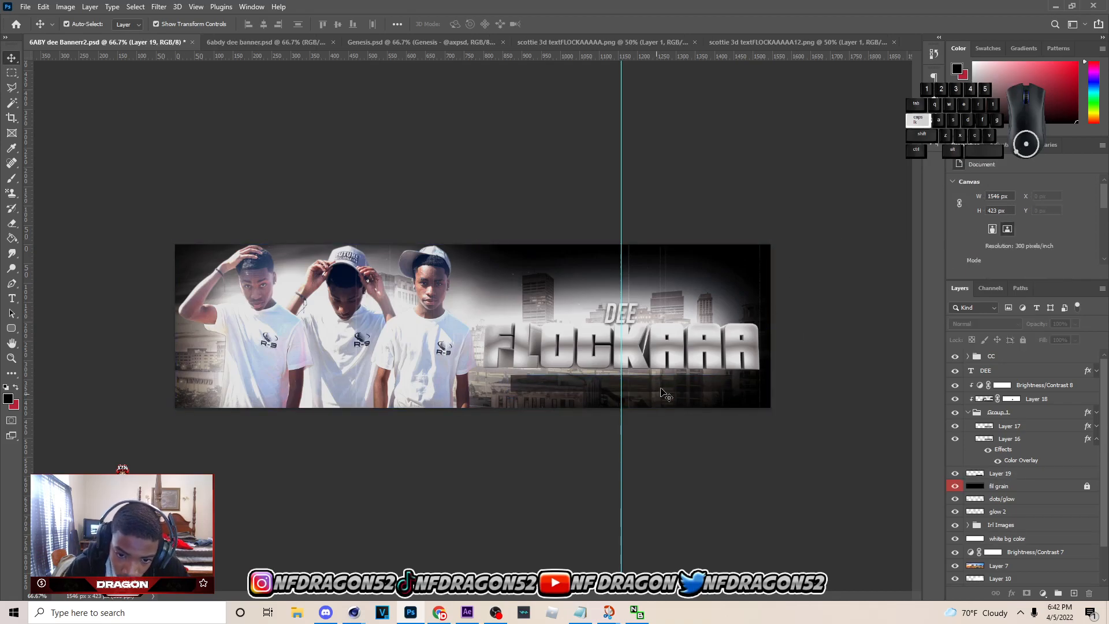
left_click(681, 387)
mouse_move(731, 383)
left_mouse_down("shift")
mouse_move(746, 384)
mouse_move(719, 390)
left_mouse_up("shift")
left_click(573, 23)
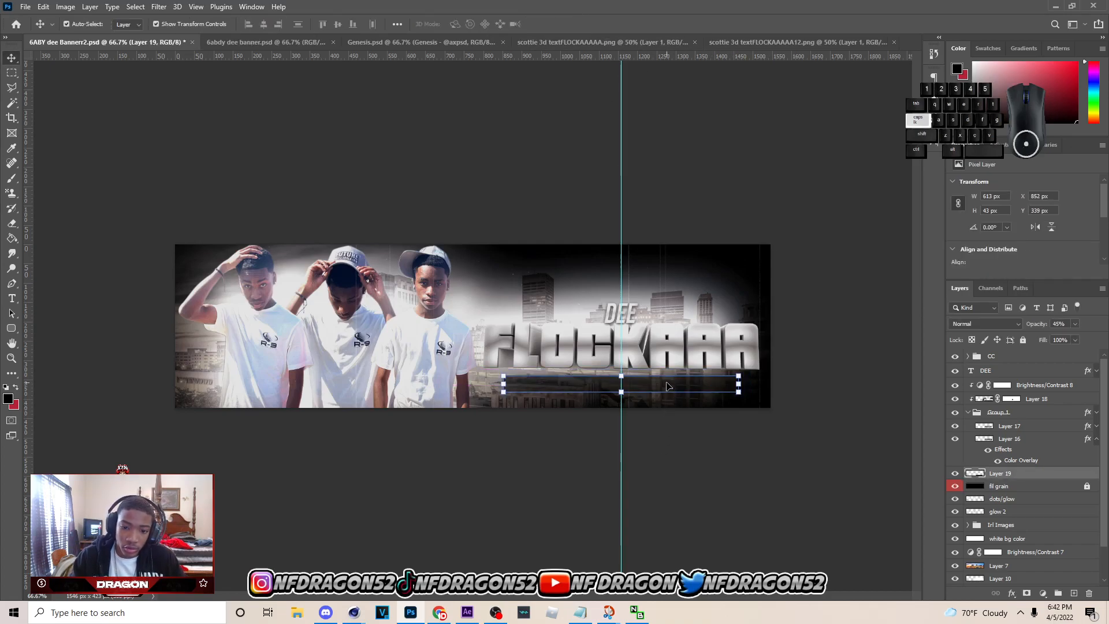
Duplicate Layer 17 and Layer 16 in Group 1 and merge the two copies into one layer.
left_click(1022, 426)
left_click(1031, 440, "ctrl")
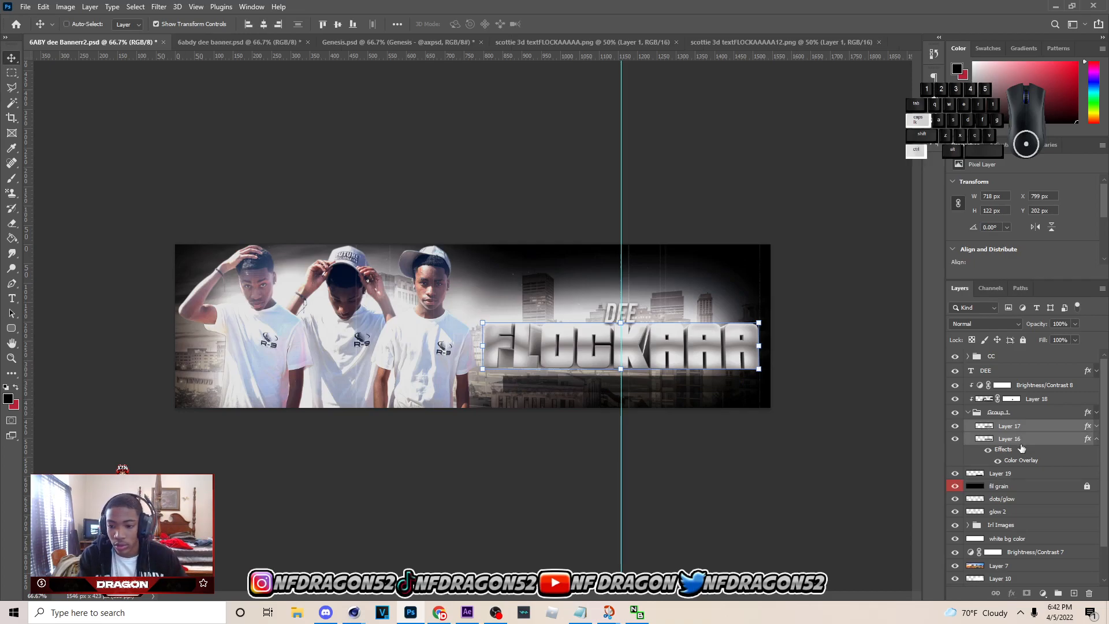
key("ctrl+j")
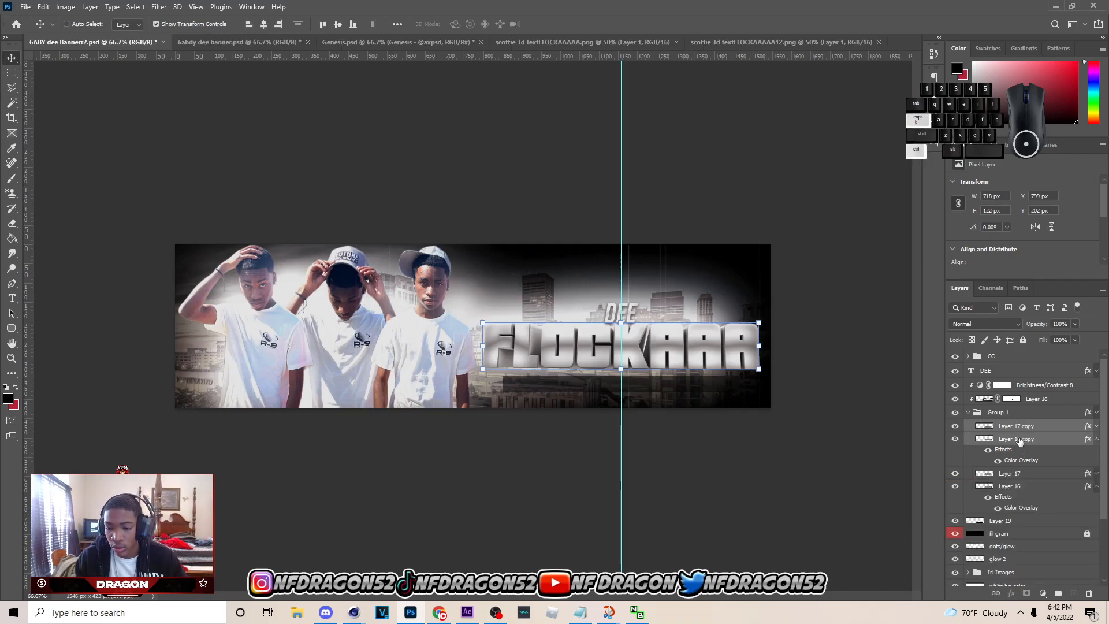
key("ctrl+e")
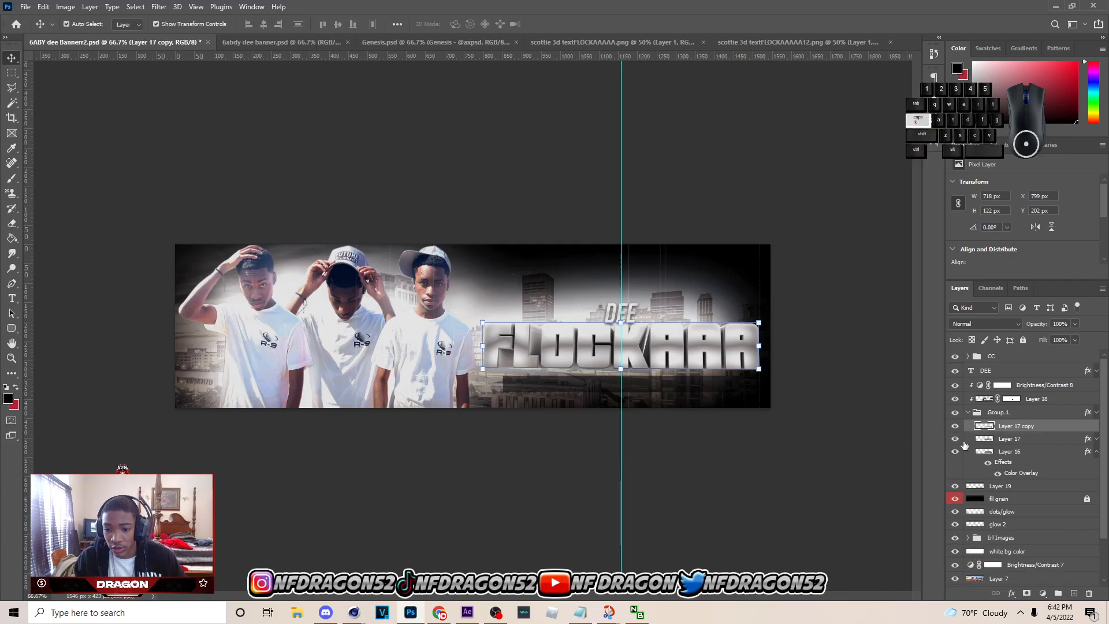
Hide the original Layer 17 and Layer 16, and warp the merged FLOCKAAA copy with an Arch bend of 0.6%.
left_click(955, 438)
key("ctrl+t")
right_click(641, 340)
left_click(662, 416)
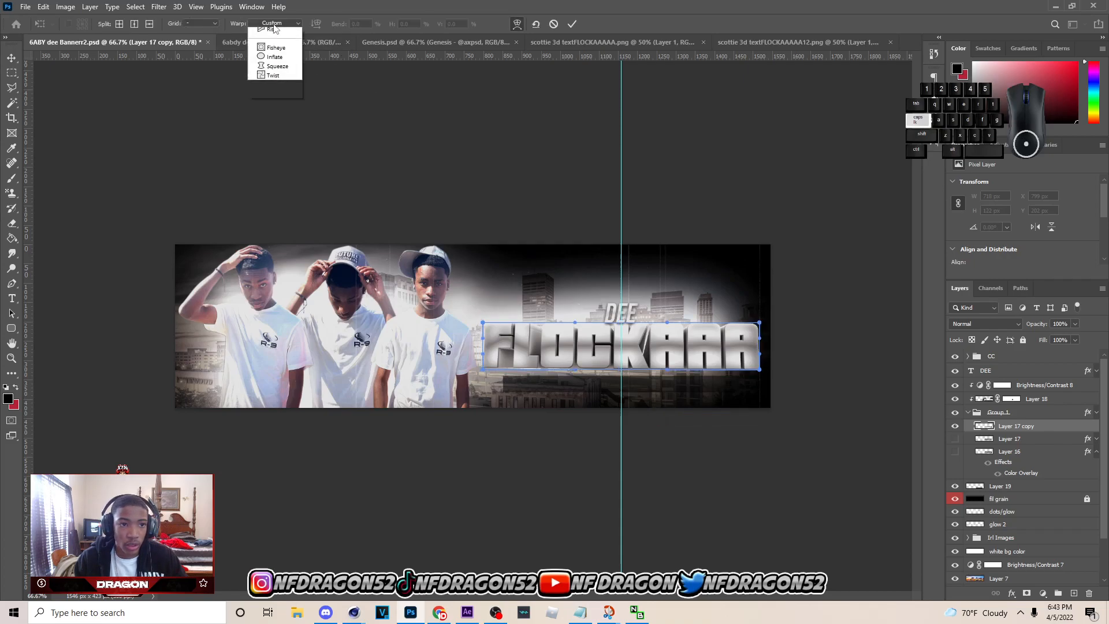
left_click(272, 63)
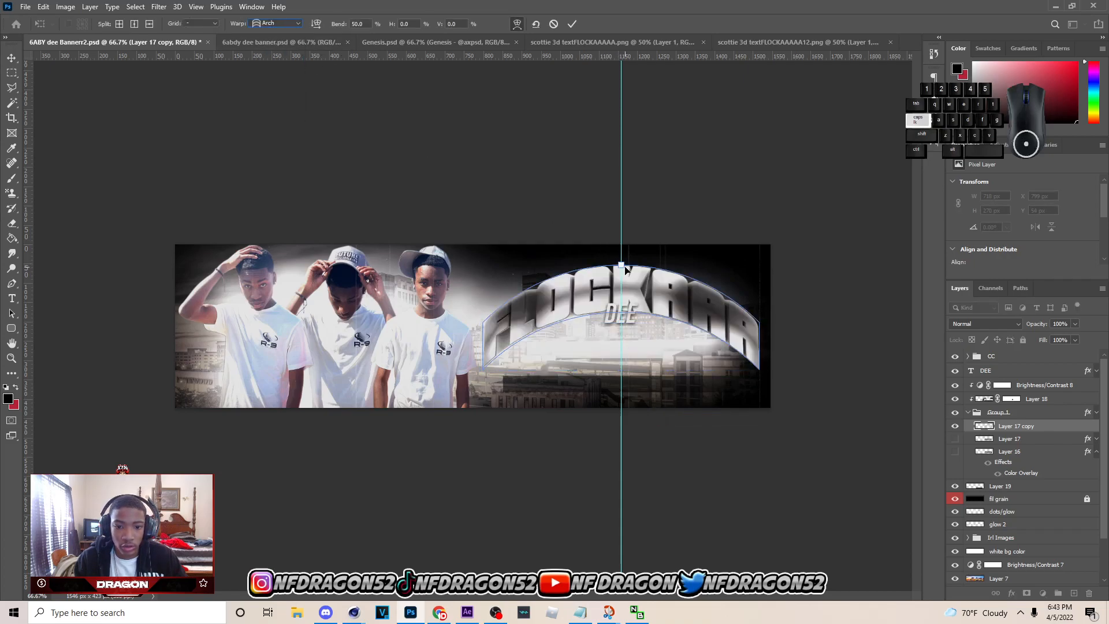
left_click_drag(624, 265, 623, 322)
left_click(572, 24)
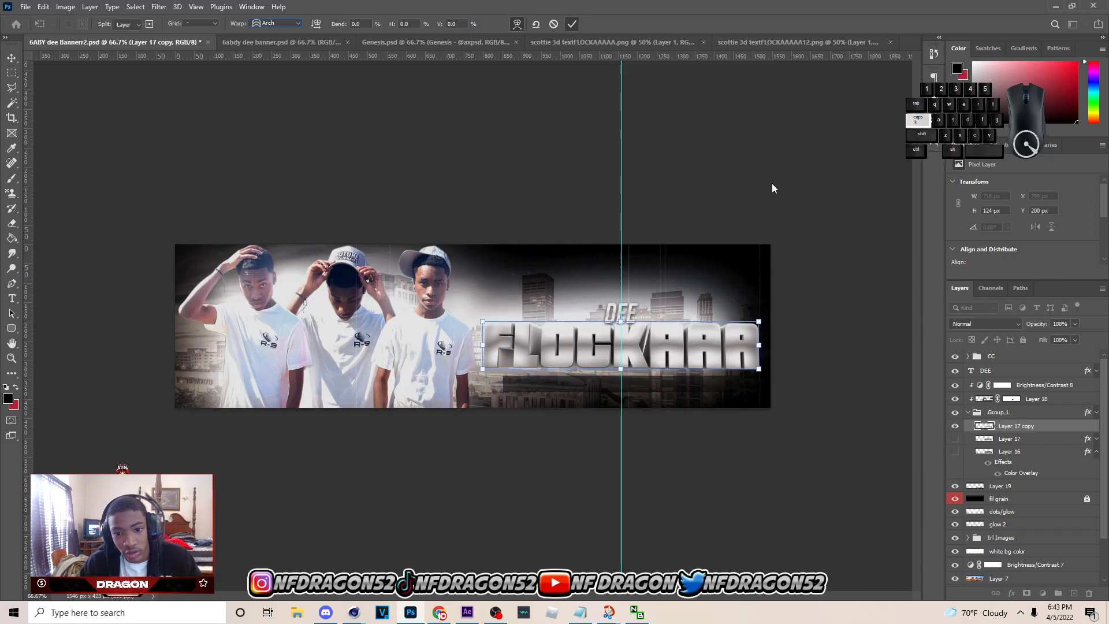
left_click(772, 183)
left_click(649, 351)
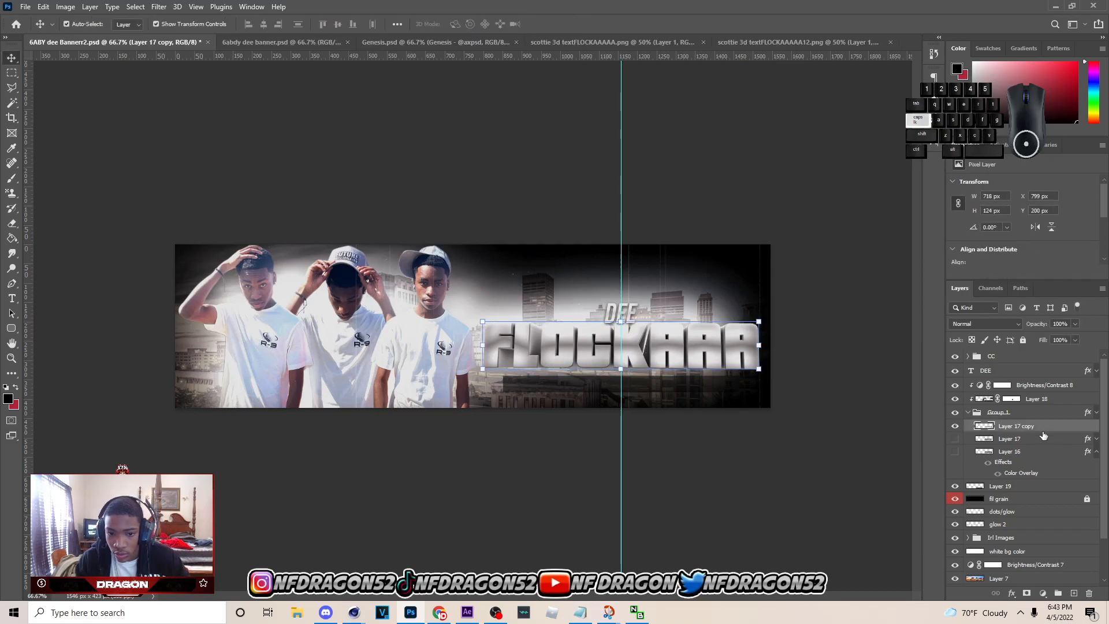
Nudge the merged FLOCKAAA lettering down by about 2 px and save the banner.
key("Down")
key("Down")
key("Down")
key("Down")
key("Up")
key("Up")
key("ctrl+s")
left_click(658, 388)
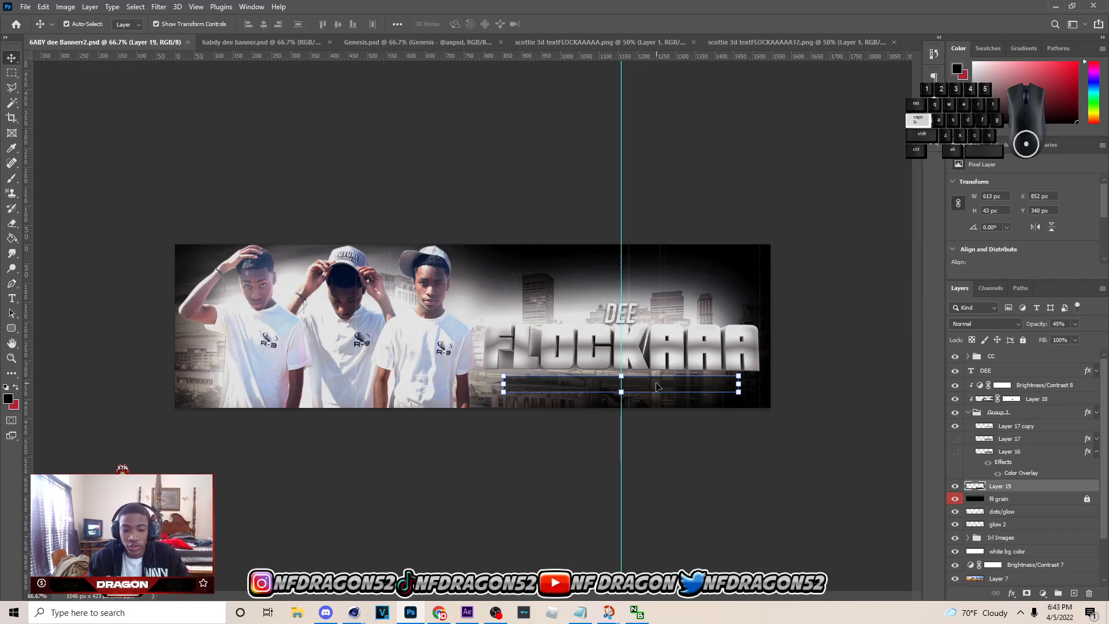
left_click(787, 168)
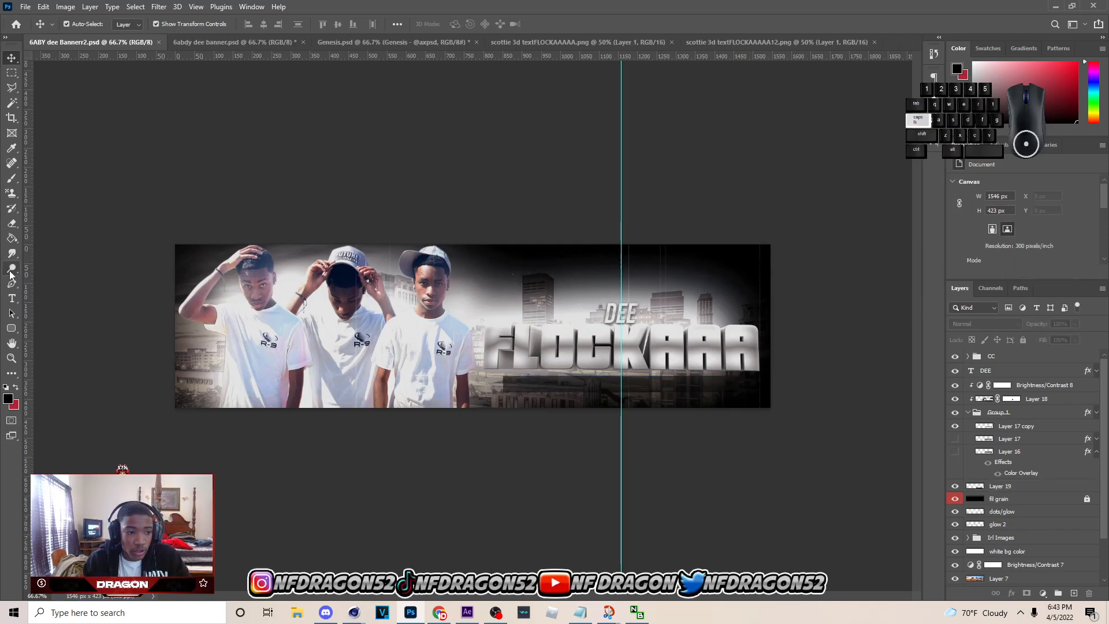
Add white 24 pt Bebas Neue text reading "INSTAGRAM/" over the bar below the FLOCKAAA lettering.
left_click(12, 299)
left_click(536, 386)
type("F")
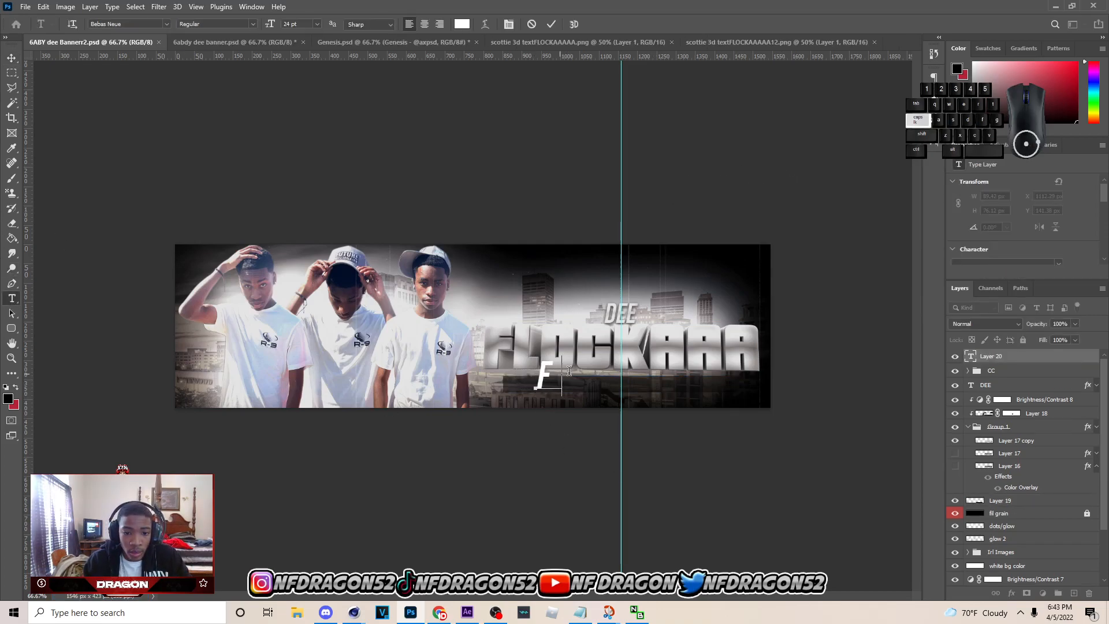
type("F")
key("BackSpace")
key("BackSpace")
type("/INSTAG/")
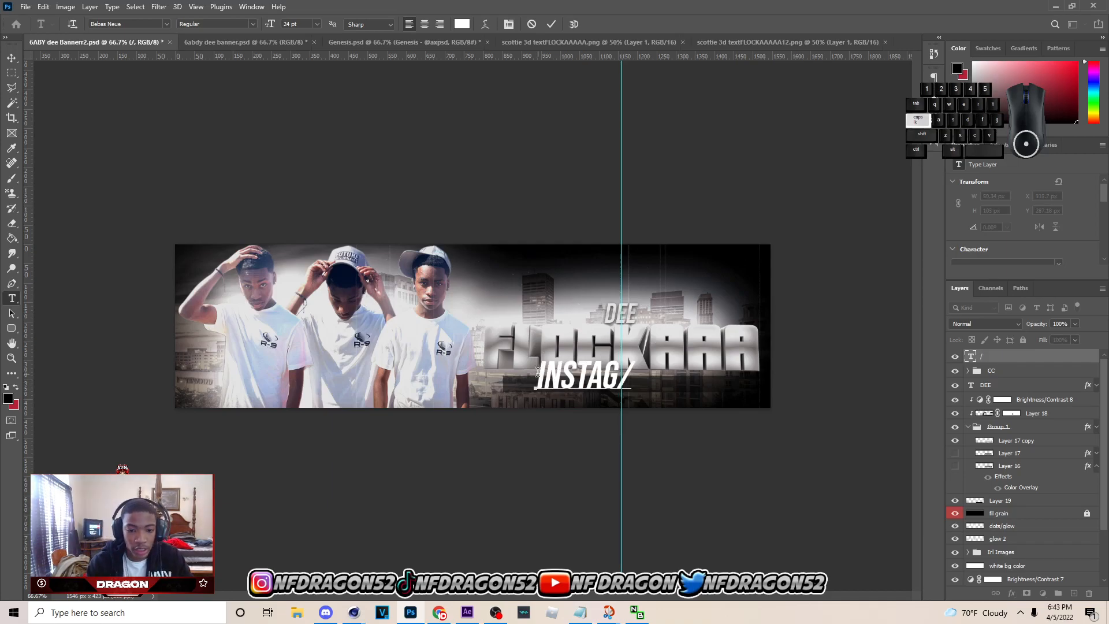
type("TAM")
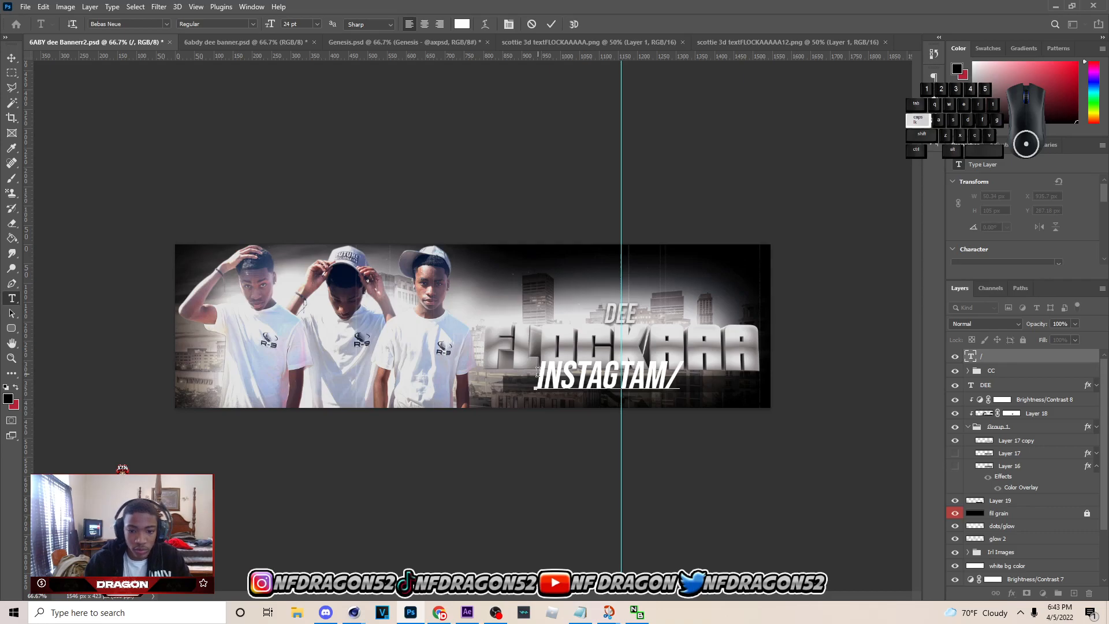
key("BackSpace")
key("BackSpace")
type("RAM")
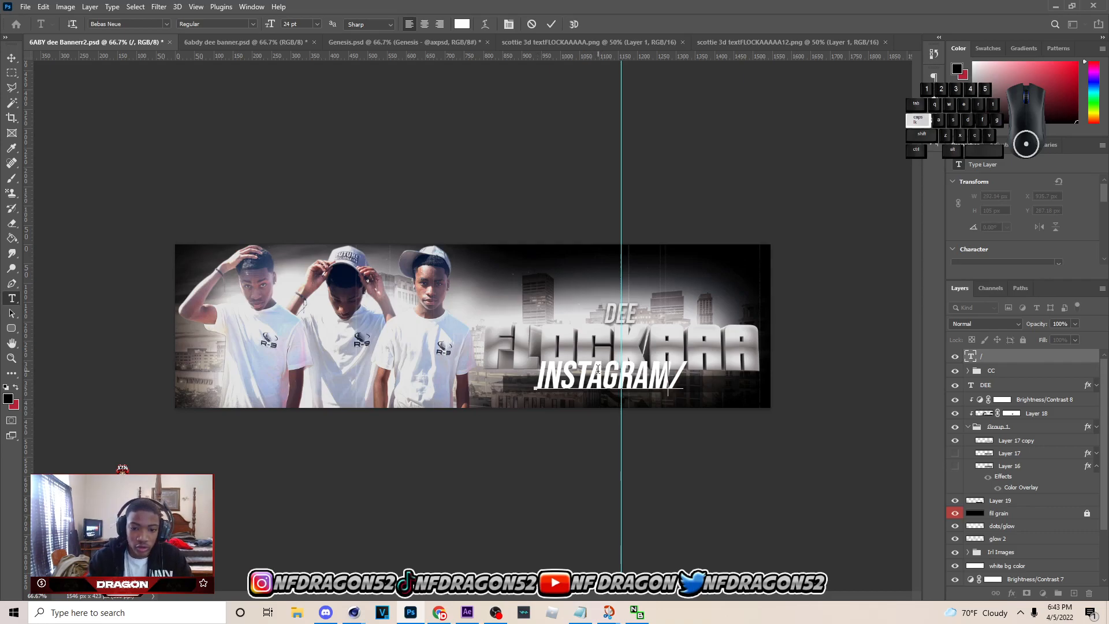
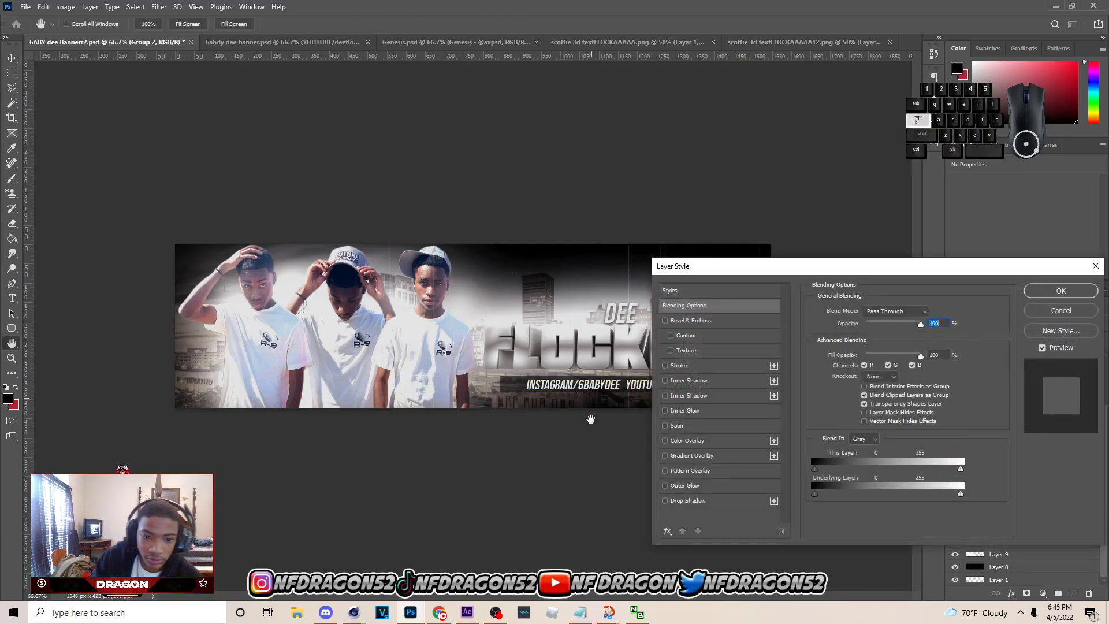
Give Group 2 a black drop shadow with 57% opacity, 90° angle, 5 px distance and 1 px size.
left_click(666, 502)
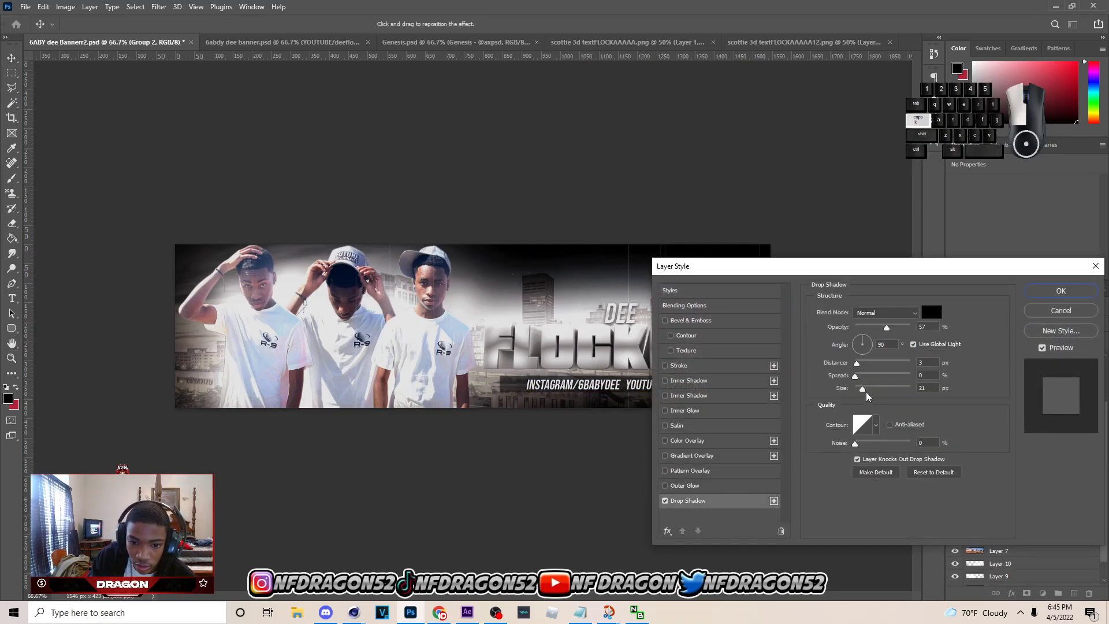
left_click_drag(858, 391, 849, 391)
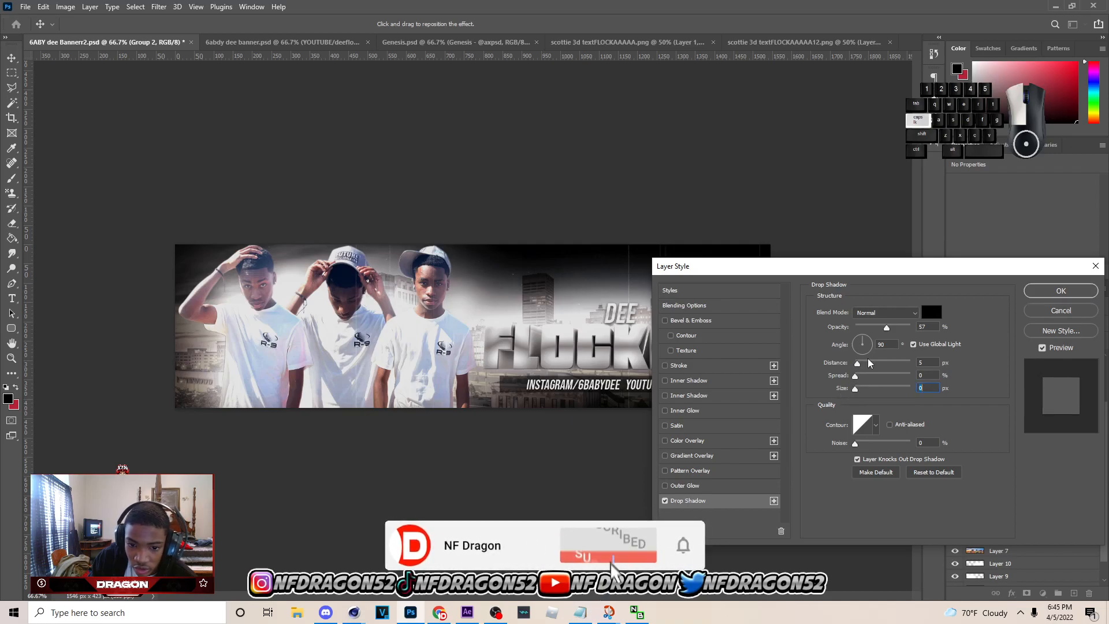
left_click(858, 363)
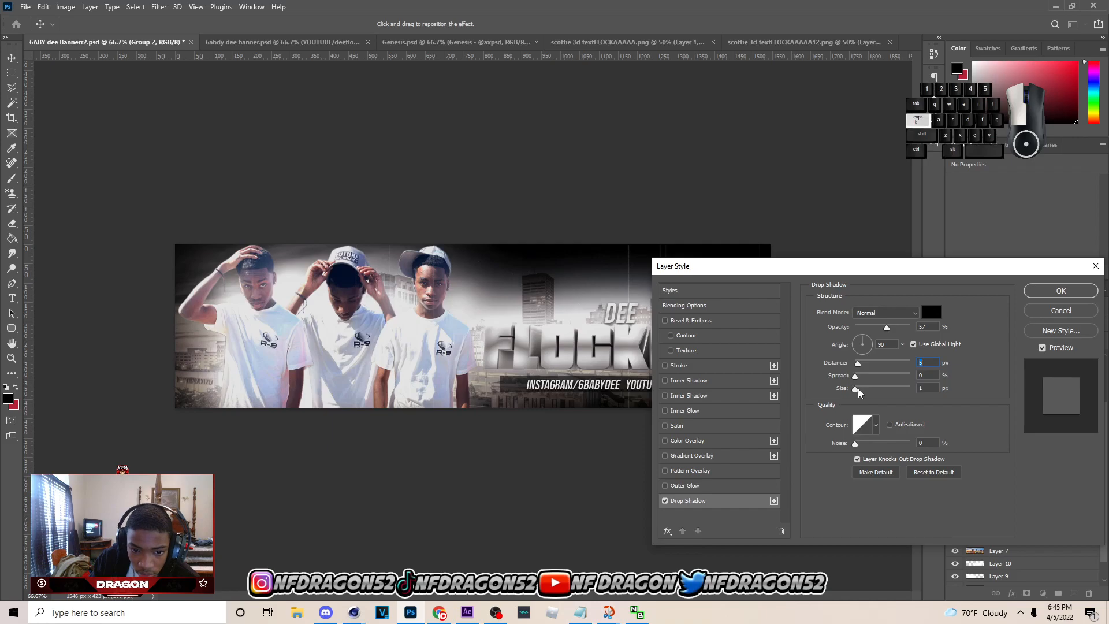
left_click(1050, 293)
Add a FLOCKAAA text layer directly above the white bg color layer.
left_click(1007, 523)
key("t")
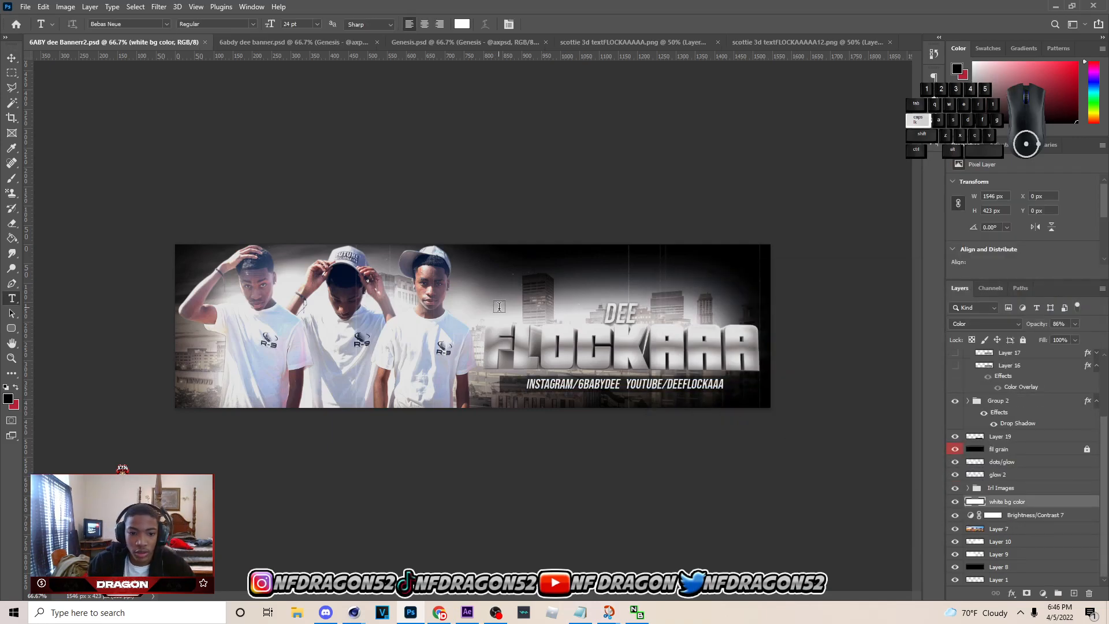
type("FLOCKA")
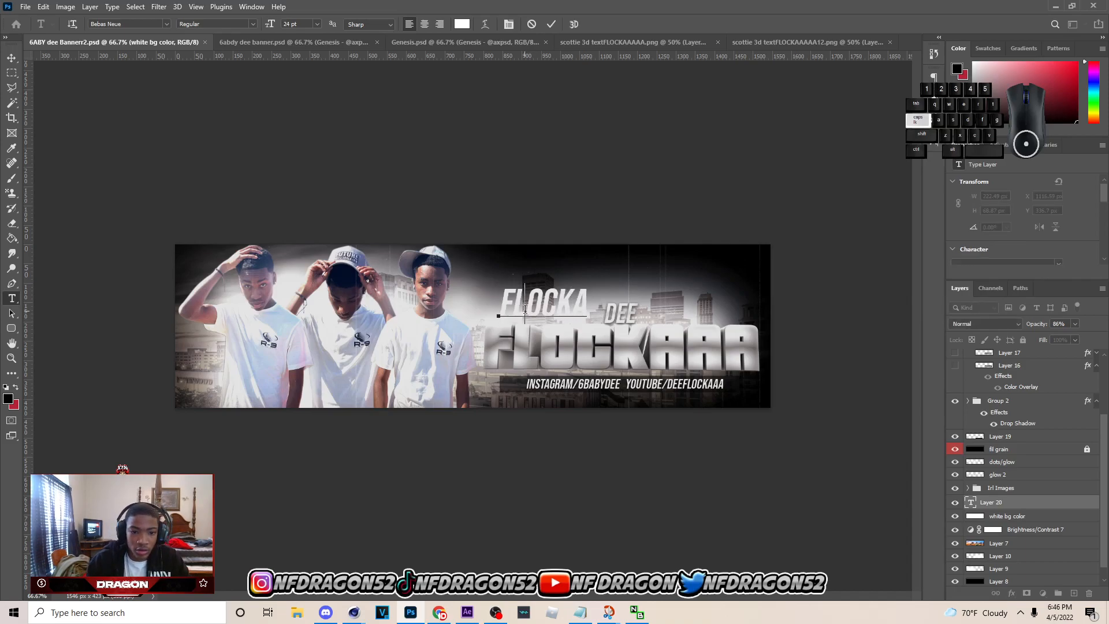
key("ctrl+a")
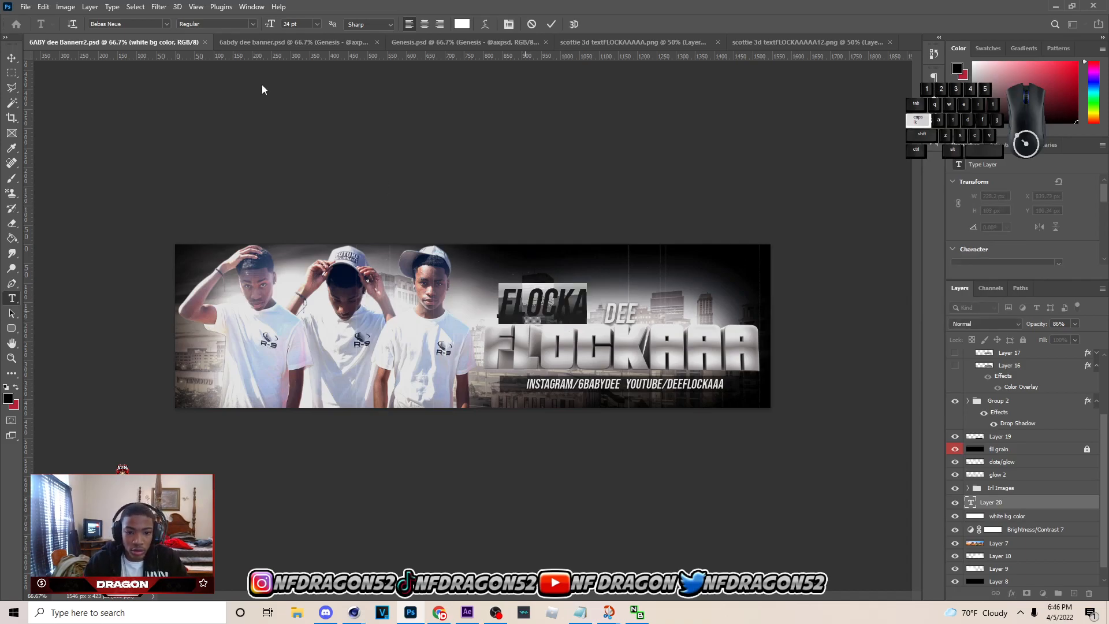
left_click(586, 300)
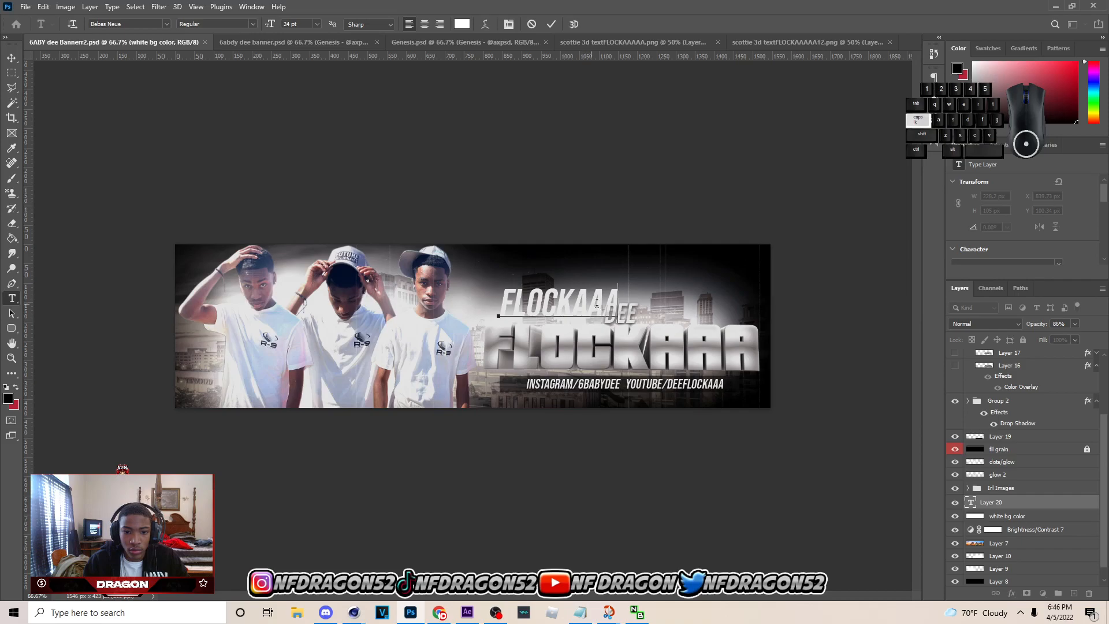
Set the font of the new FLOCKAAA text to Pricedown Black.
left_click_drag(617, 303, 34, 312)
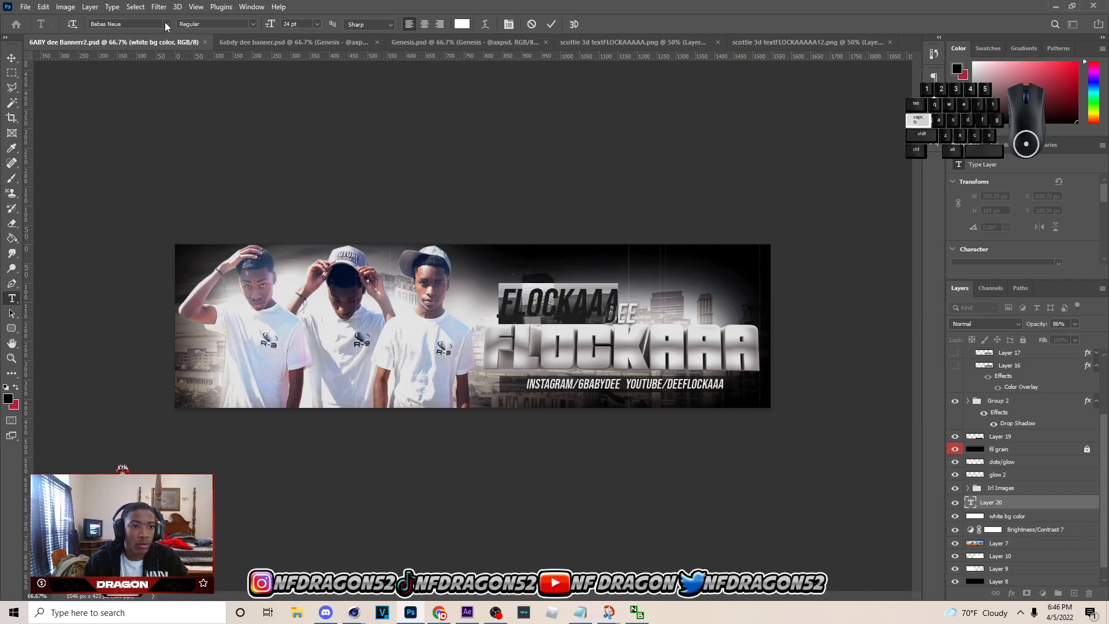
left_click(165, 23)
type("pro")
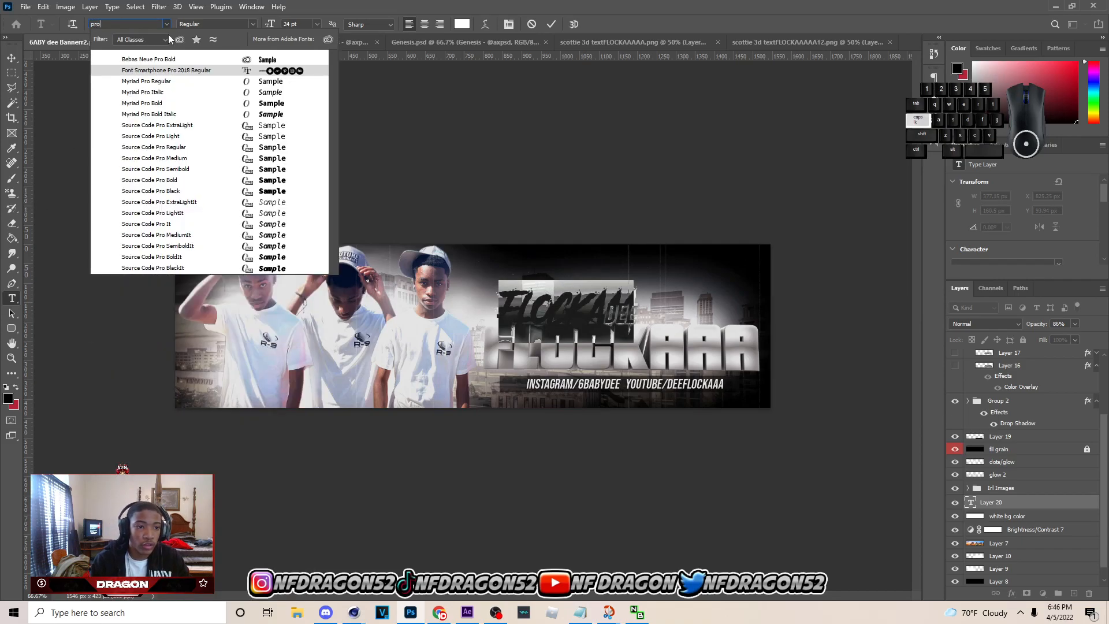
key("BackSpace")
key("BackSpace")
key("BackSpace")
type("pric")
left_click(171, 57)
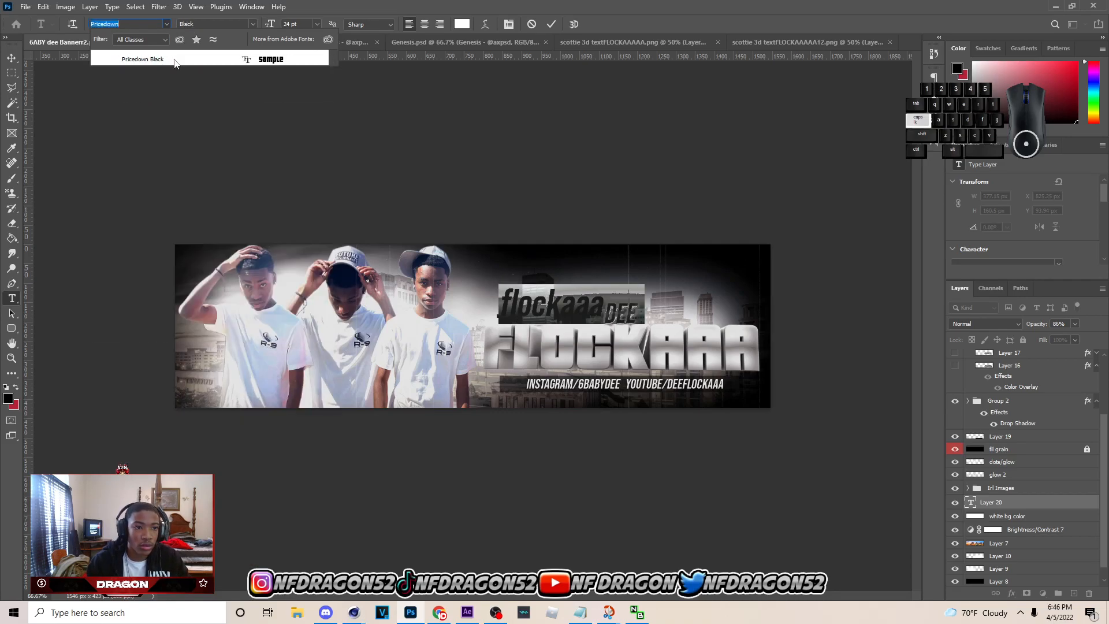
key("ctrl+Return")
Enlarge the flockaaa text to about 2644 px wide and place it at about X -169, Y -122 px.
key("v")
left_click_drag(644, 308, 1101, 307)
left_click_drag(755, 302, 392, 317)
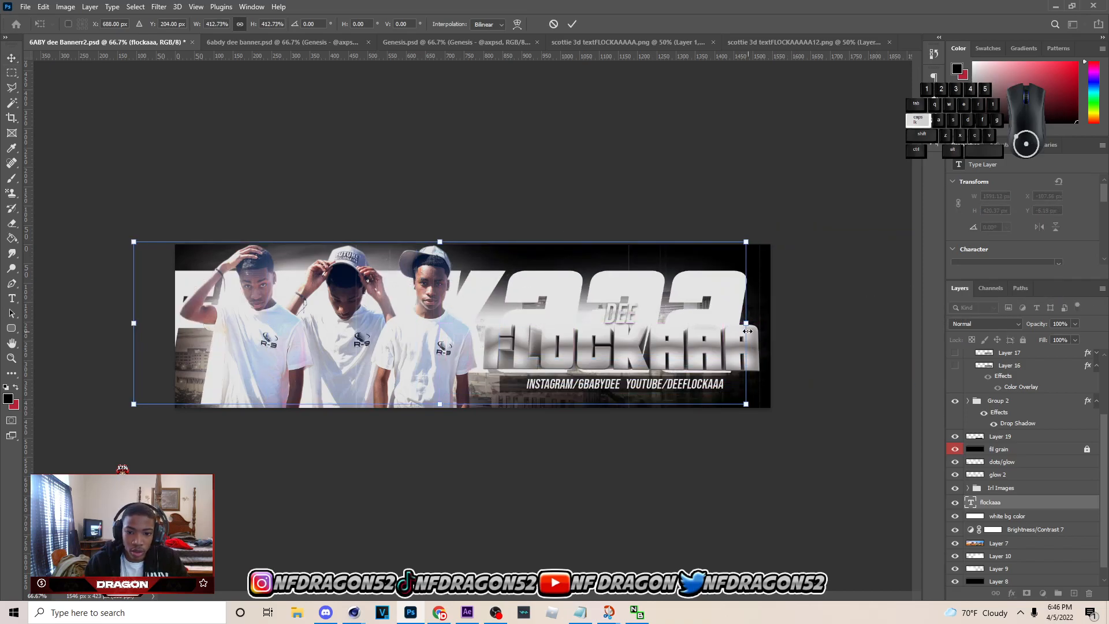
left_click_drag(748, 330, 1106, 333)
left_click_drag(618, 195, 619, 197)
key("Return")
Set the flockaaa layer's blend mode to Overlay and move the layer below Layer 7.
left_click(985, 323)
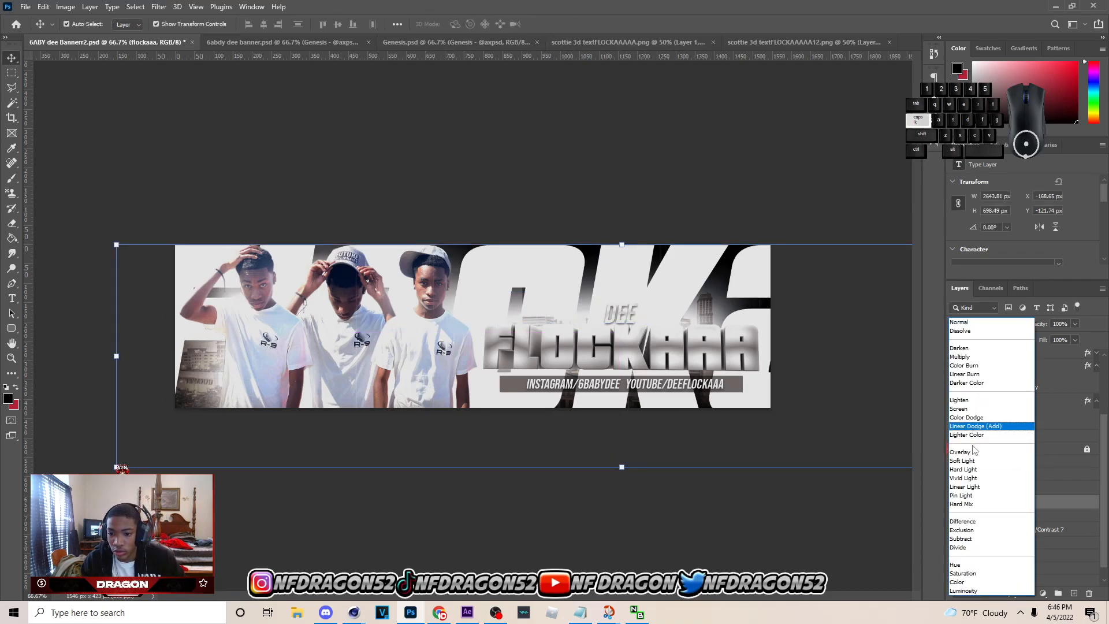
left_click(974, 451)
left_click_drag(1021, 510, 1020, 535)
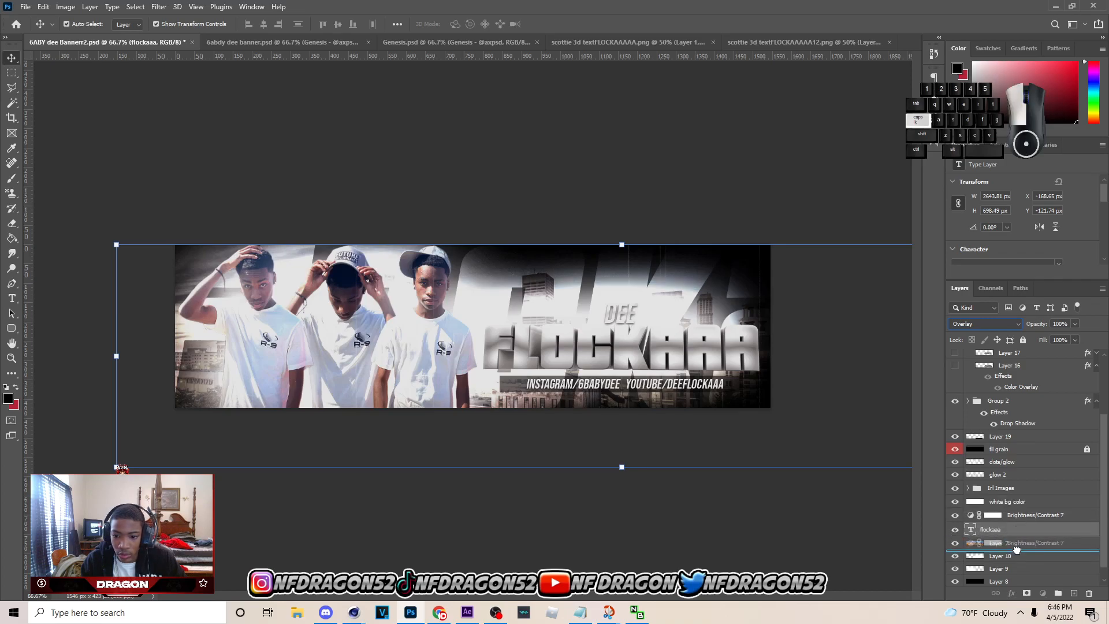
left_click(1040, 515)
left_click_drag(1018, 536, 1015, 548)
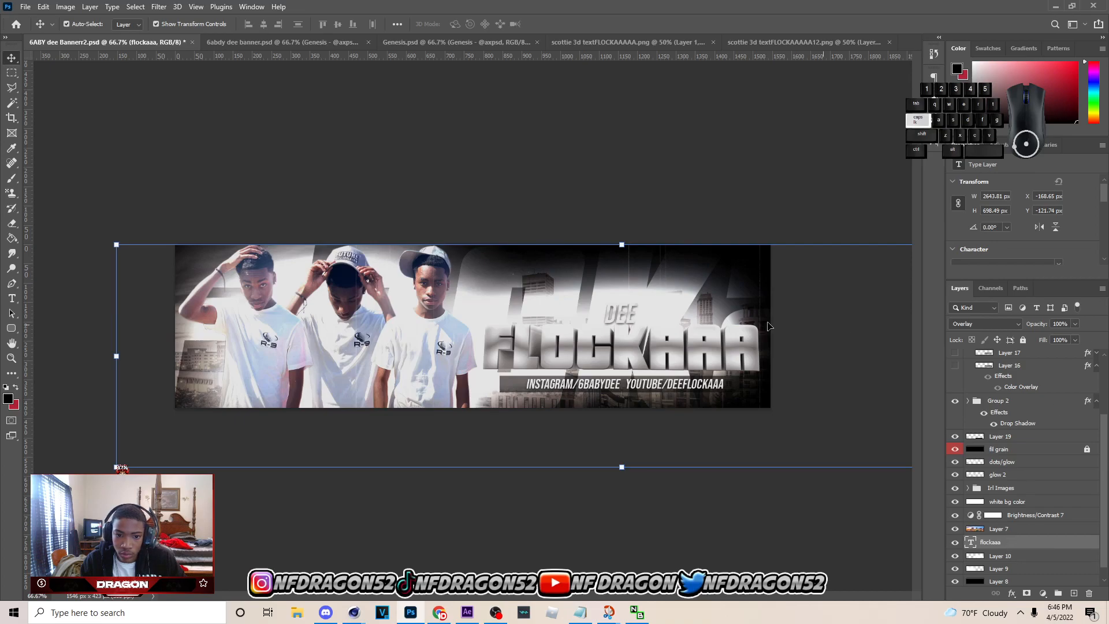
Shift the large flockaaa text left to about X -1004 px and lower its opacity.
key("ctrl+t")
left_click_drag(782, 313, 475, 319)
left_click(572, 24)
left_click(1072, 325)
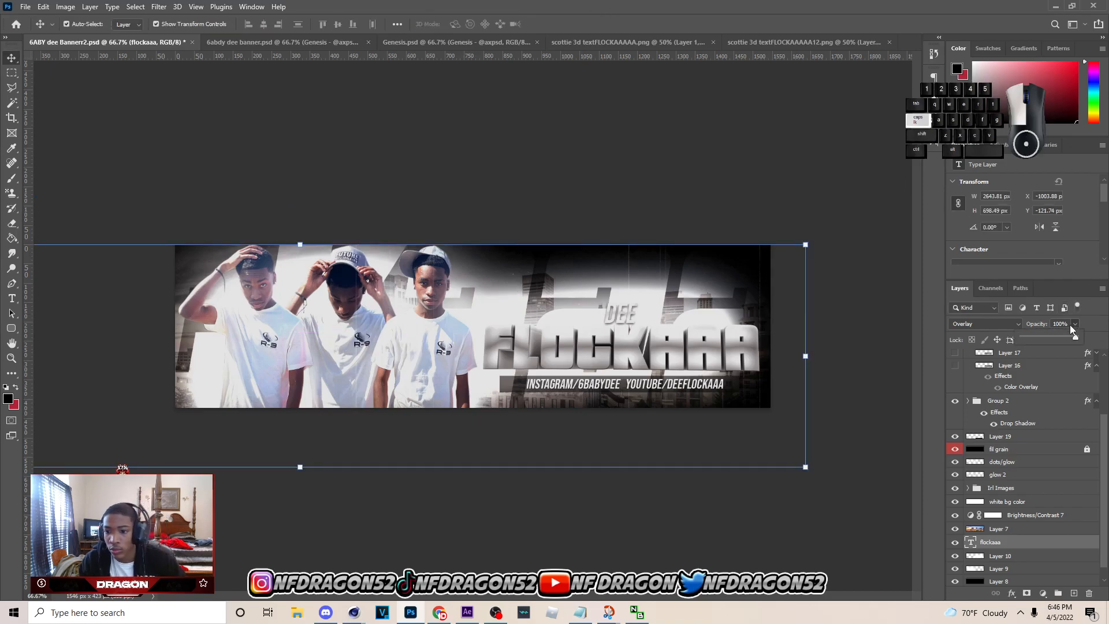
left_click_drag(1037, 335, 1046, 336)
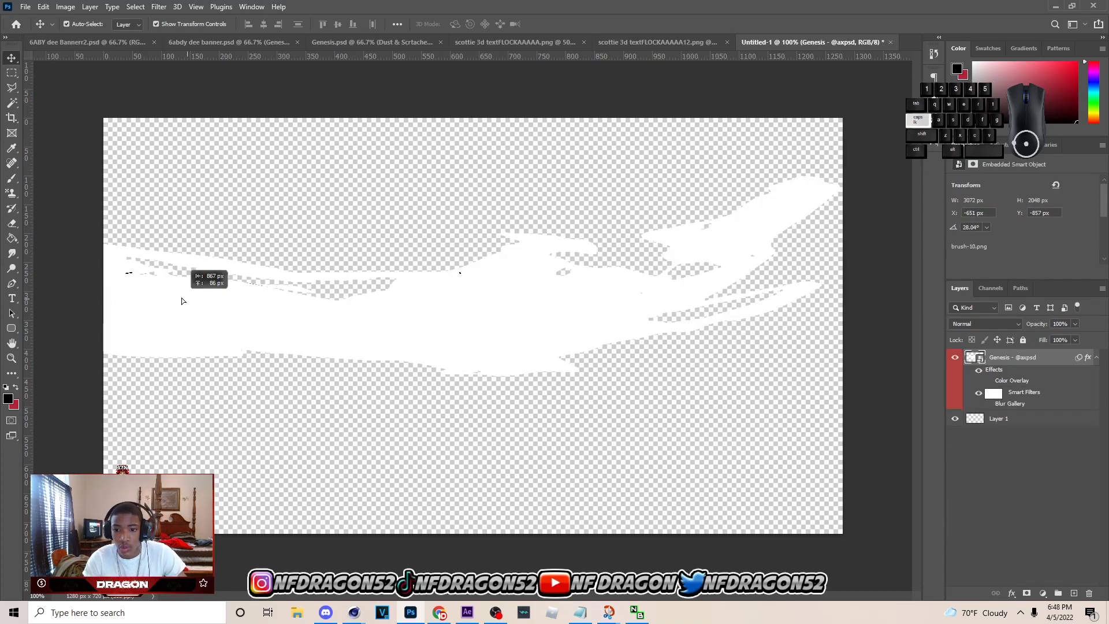
Reposition the white brush stroke in the Untitled-1 document to about X -839, Y -870 px.
mouse_move(180, 295)
left_mouse_down()
mouse_move(544, 422)
mouse_move(698, 354)
mouse_move(639, 341)
mouse_move(688, 354)
mouse_move(654, 332)
mouse_move(826, 355)
left_mouse_up()
left_click(955, 359)
left_click(955, 358)
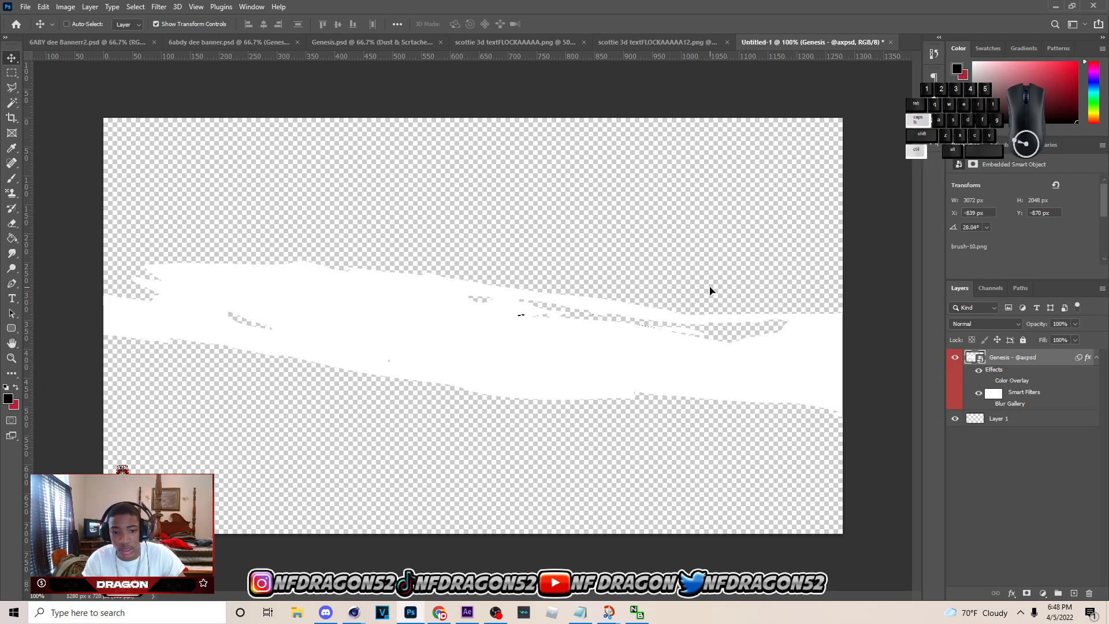
Paste the brush stroke into 6ABY dee Bannerr2.psd directly above the white bg color layer.
left_click(100, 44)
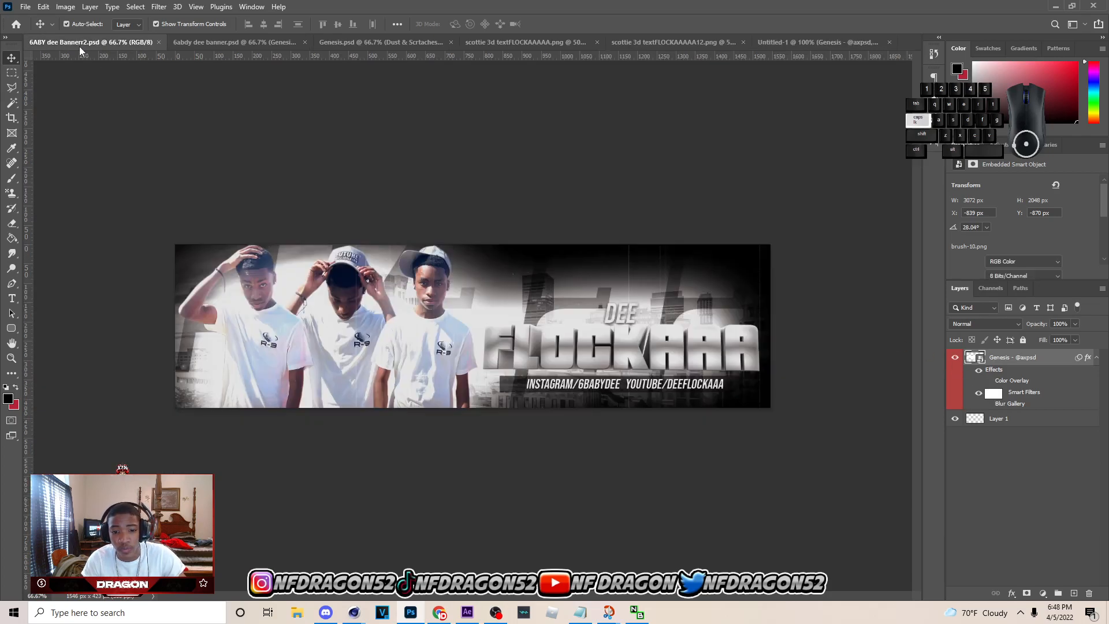
scroll(970, 495, "down", 3)
left_click(1018, 540)
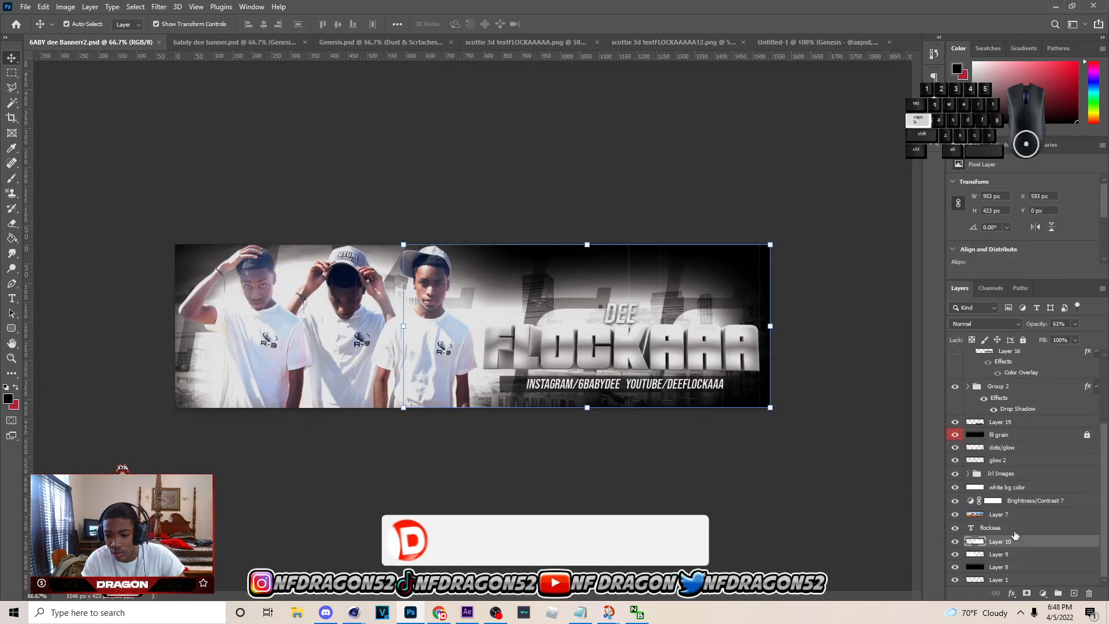
left_click(1011, 488)
key("ctrl+v")
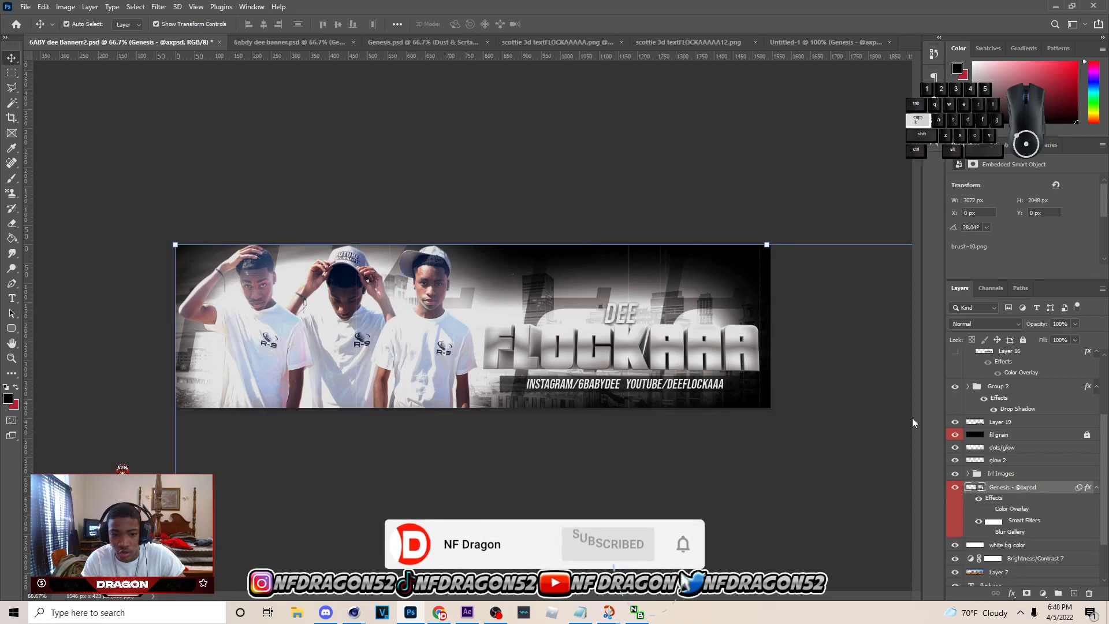
Move the pasted brush stroke so that it runs along the banner's bottom edge.
key("ctrl+t")
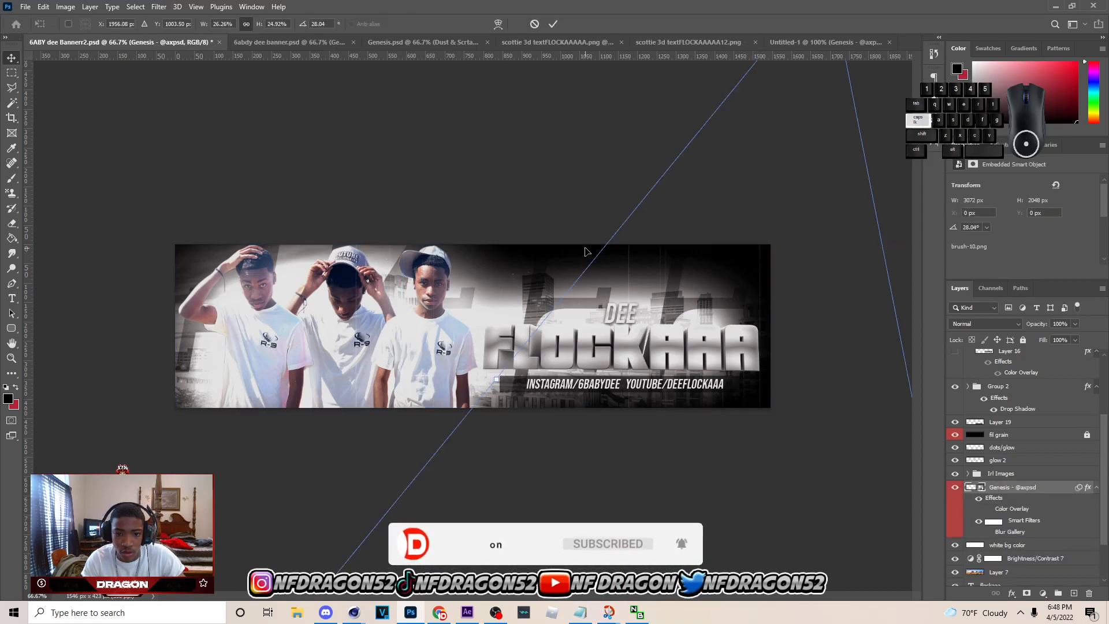
left_click(533, 24)
left_click(773, 243)
left_click_drag(674, 284, 387, 338)
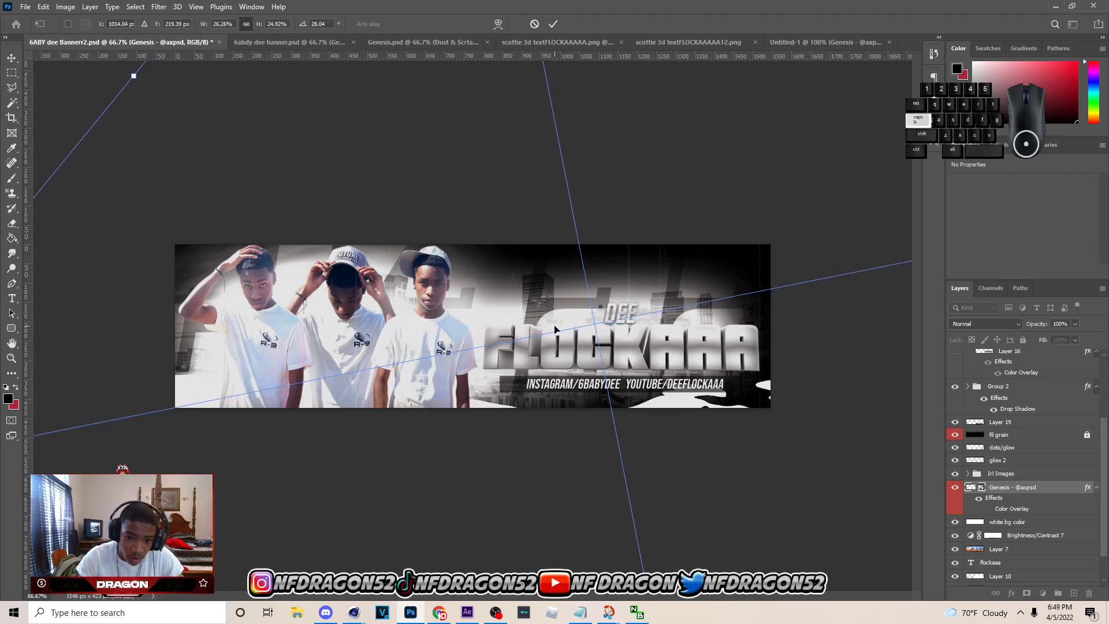
left_click(552, 23)
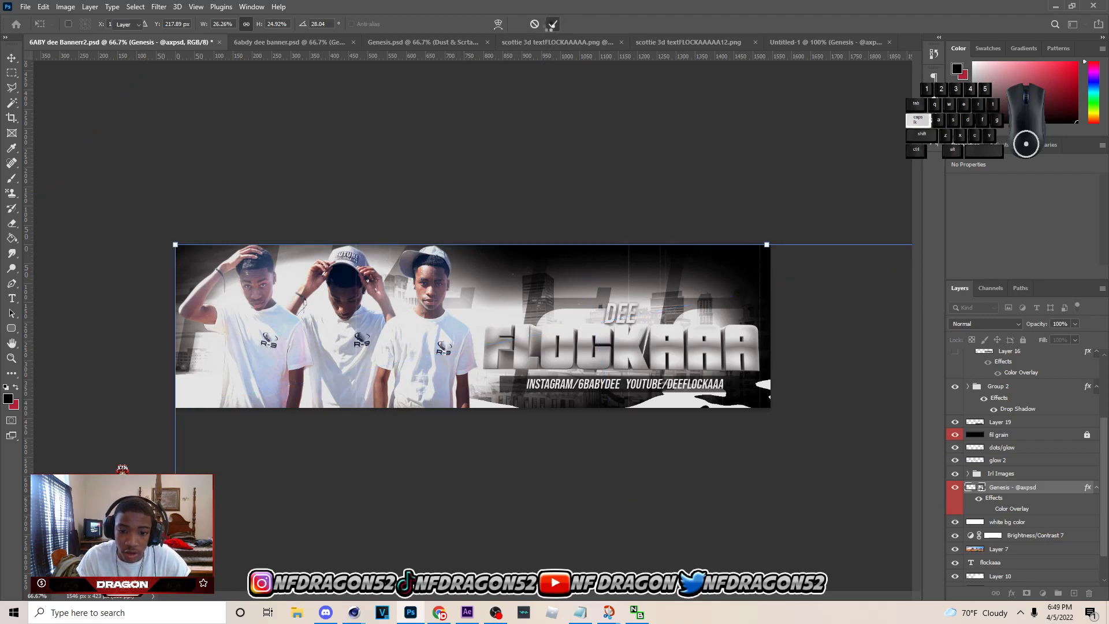
left_click_drag(537, 178, 537, 178)
Duplicate the brush stroke above the DEE layer, flip the copy vertically, and fit it along the banner's top edge at -26.98°.
mouse_move(1036, 496)
left_mouse_down()
mouse_move(1077, 201)
mouse_move(1032, 371)
left_mouse_up()
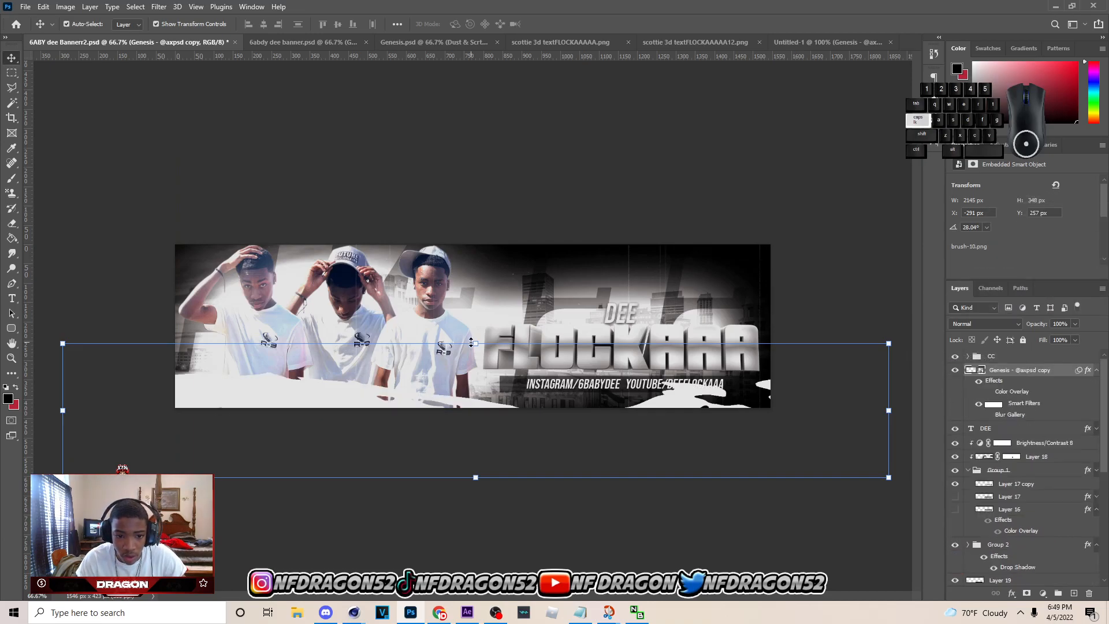
key("ctrl+t")
right_click(498, 402)
left_click(535, 592)
left_click_drag(553, 514, 496, 485)
mouse_move(75, 582)
left_mouse_down()
mouse_move(53, 549)
mouse_move(84, 570)
left_mouse_up()
left_click(328, 334)
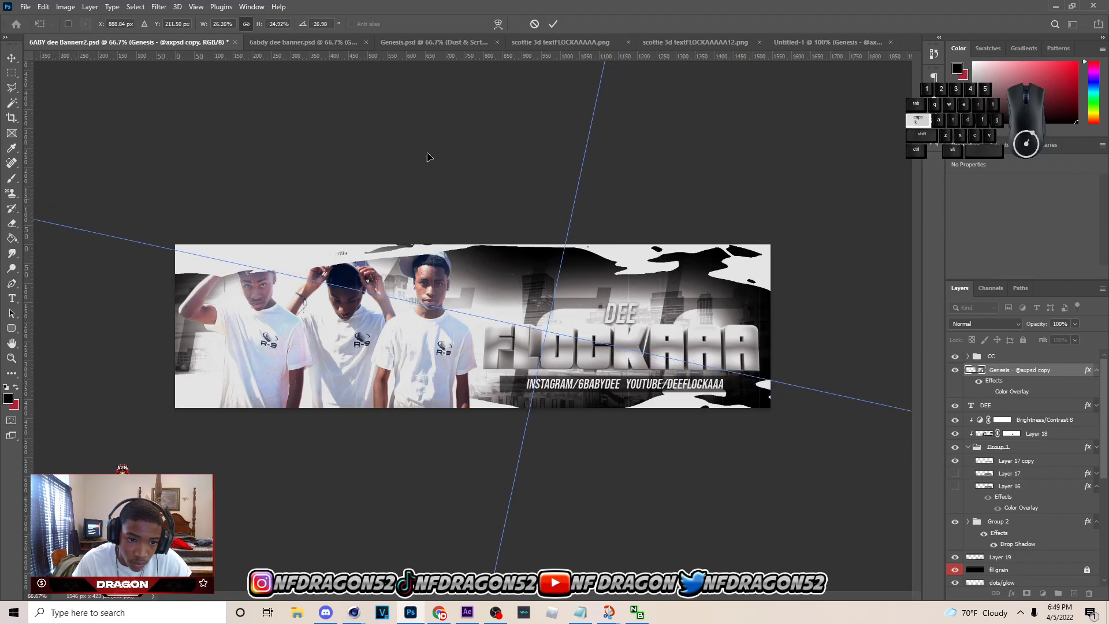
left_click(554, 24)
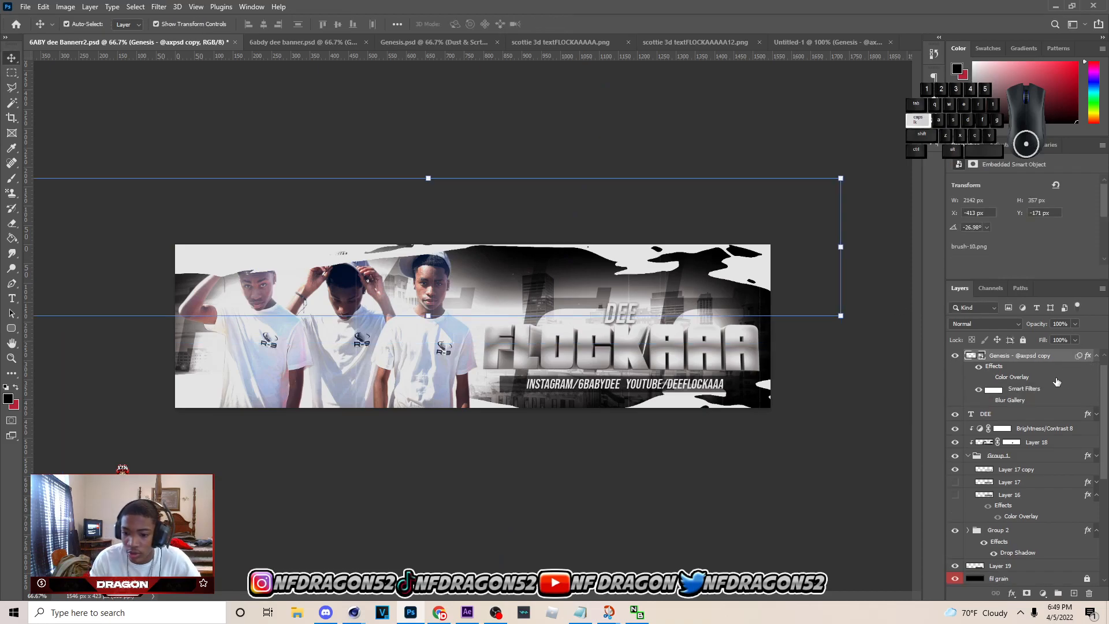
Move the flipped brush stroke's layer beneath the Irl Images group and raise the stroke to a Y position of -175 px.
scroll(1046, 356, "down", 5)
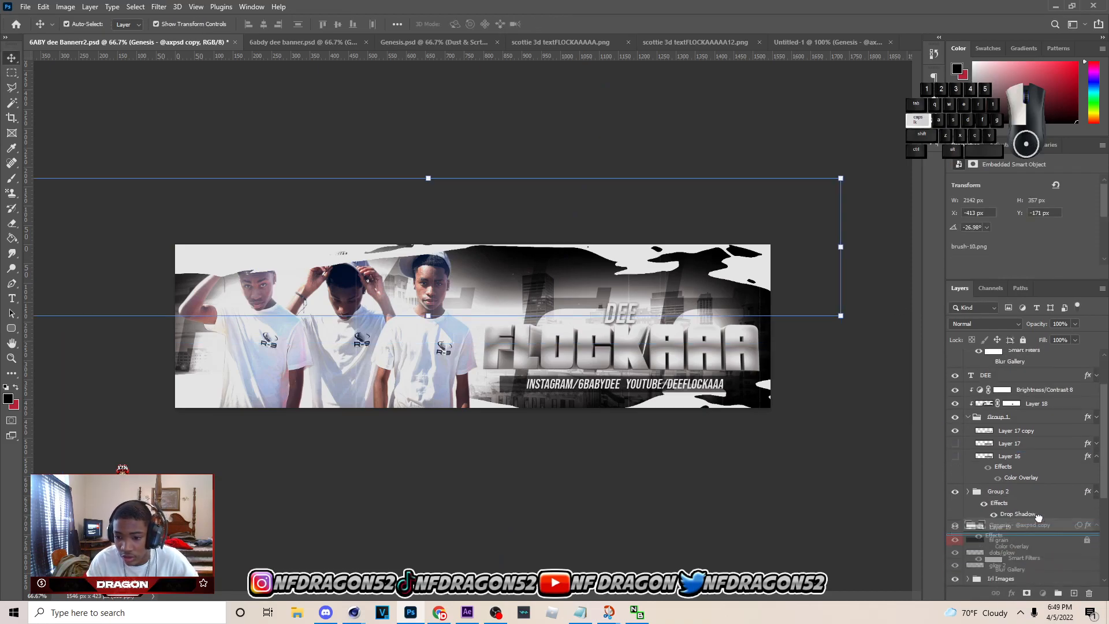
scroll(1022, 462, "down", 5)
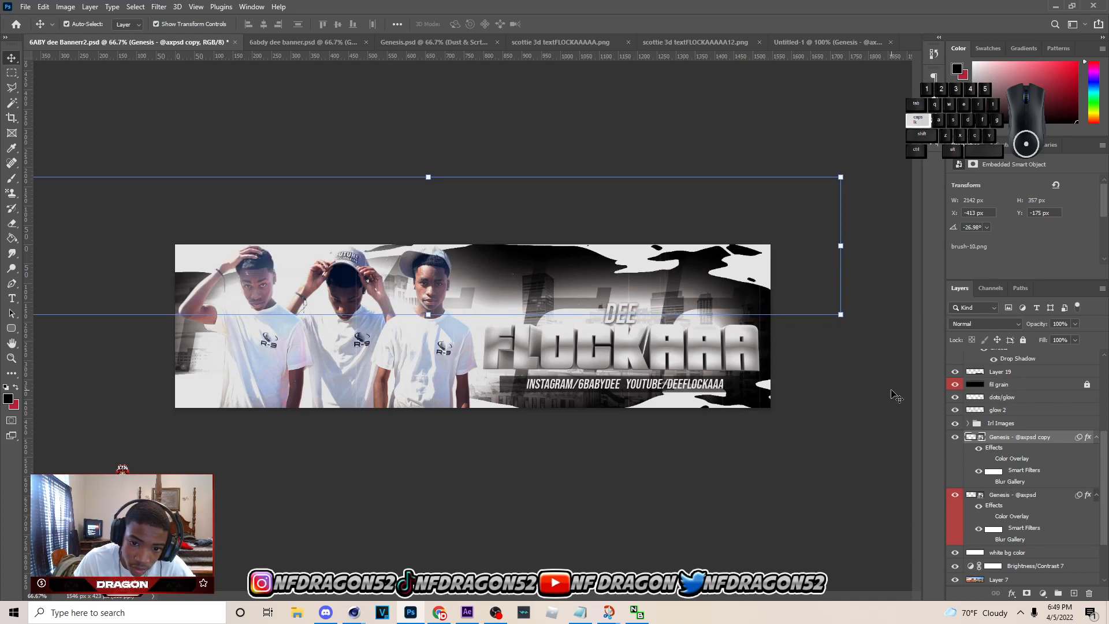
Lower the brush stroke on the banner's top edge to a Y position of -169 px.
key("Down")
Select the DEE layer, Group 1, Group 2 and Layer 19 together and nudge the name and social handle text slightly upward.
left_click(636, 347)
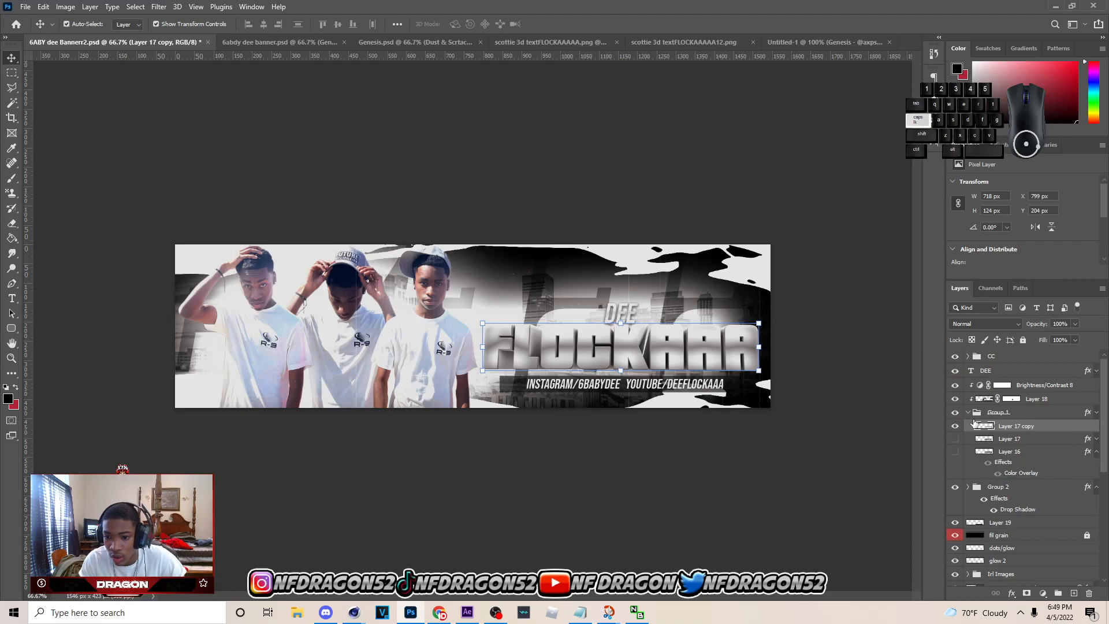
left_click(969, 413)
left_click(1002, 375, "ctrl")
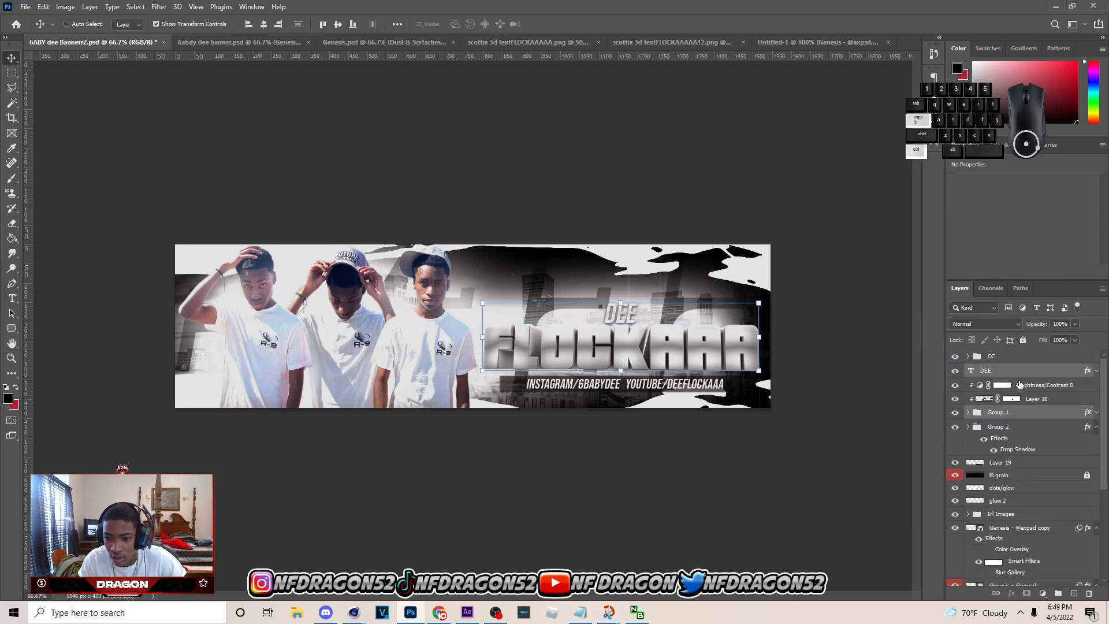
scroll(1048, 497, "down", 3)
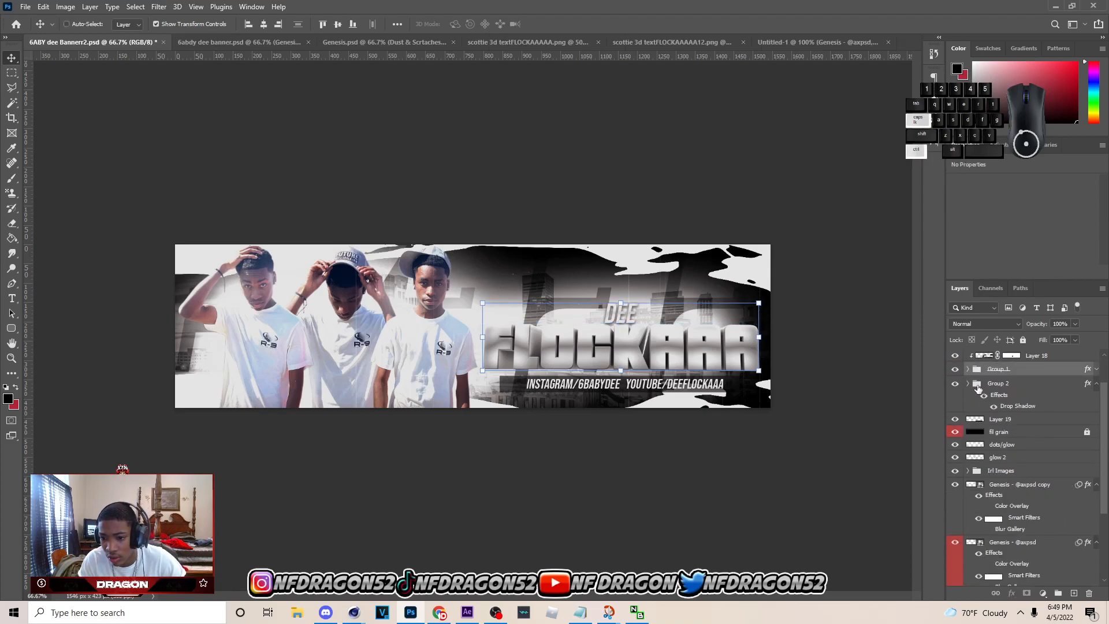
left_click(1004, 385, "ctrl")
left_click(1002, 420, "ctrl")
left_click(764, 353)
key("Up")
key("Up")
key("Up")
key("Up")
key("Up")
key("Up")
key("Up")
key("Up")
key("Up")
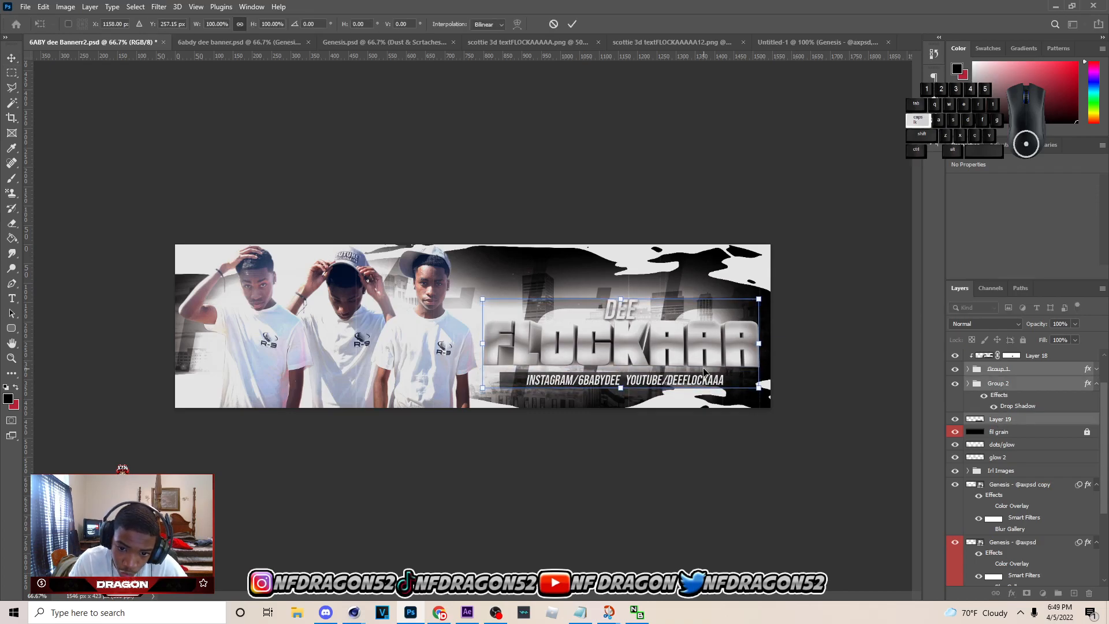
left_click(573, 24)
Nudge the bottom brush stroke to X -283 px, Y 249 px and save the banner file.
left_click(686, 402)
key("ctrl+s")
left_click_drag(686, 403, 688, 400)
left_click(799, 406)
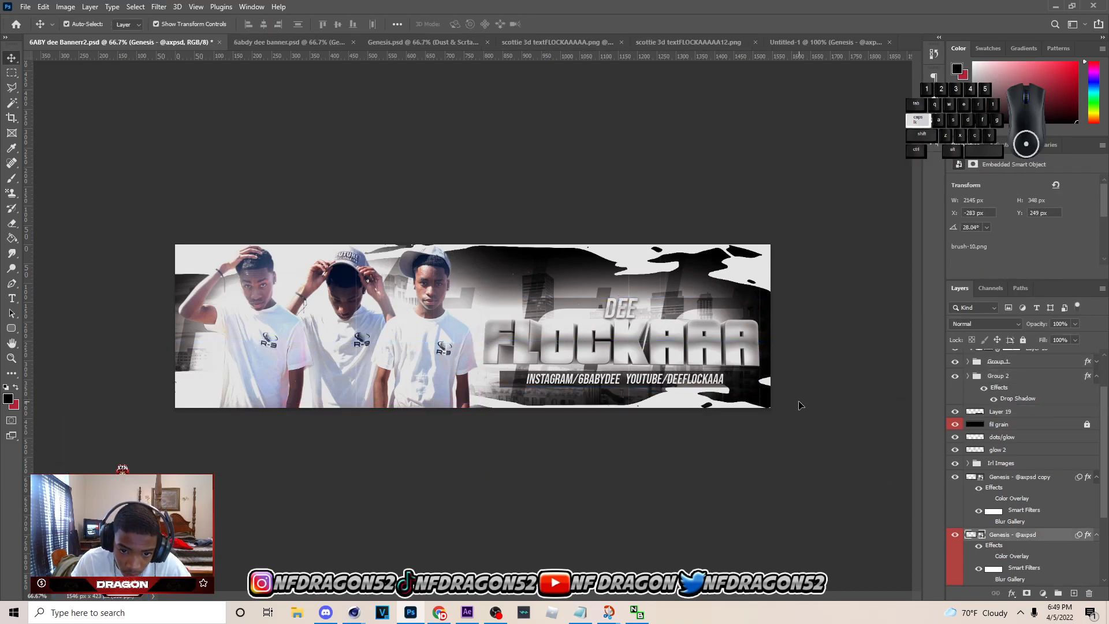
left_click(639, 255)
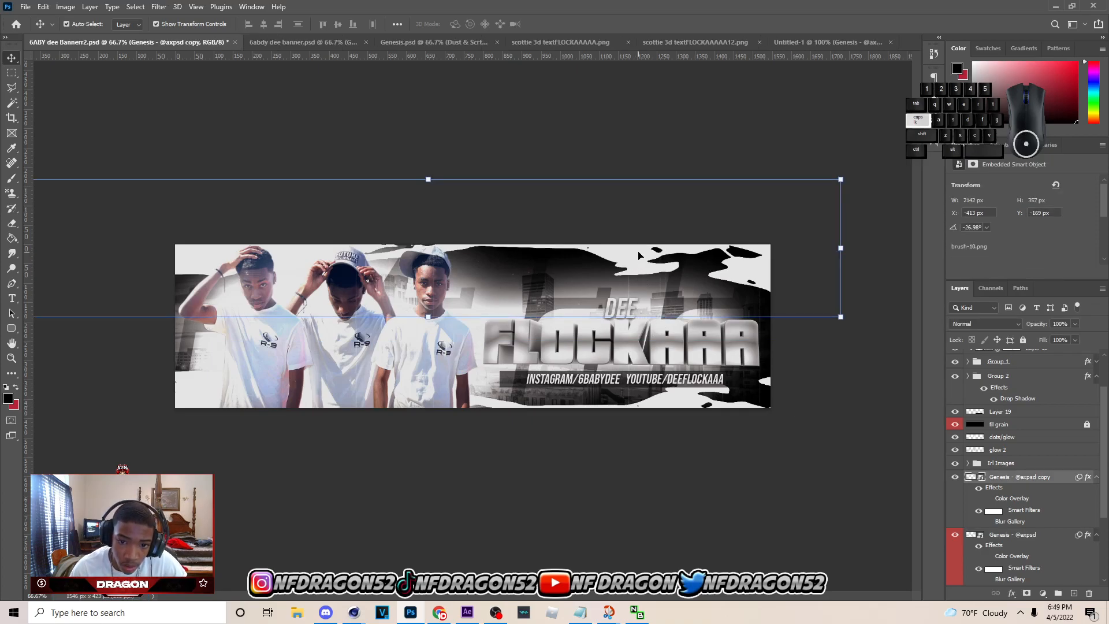
left_click(689, 165)
key("ctrl+s")
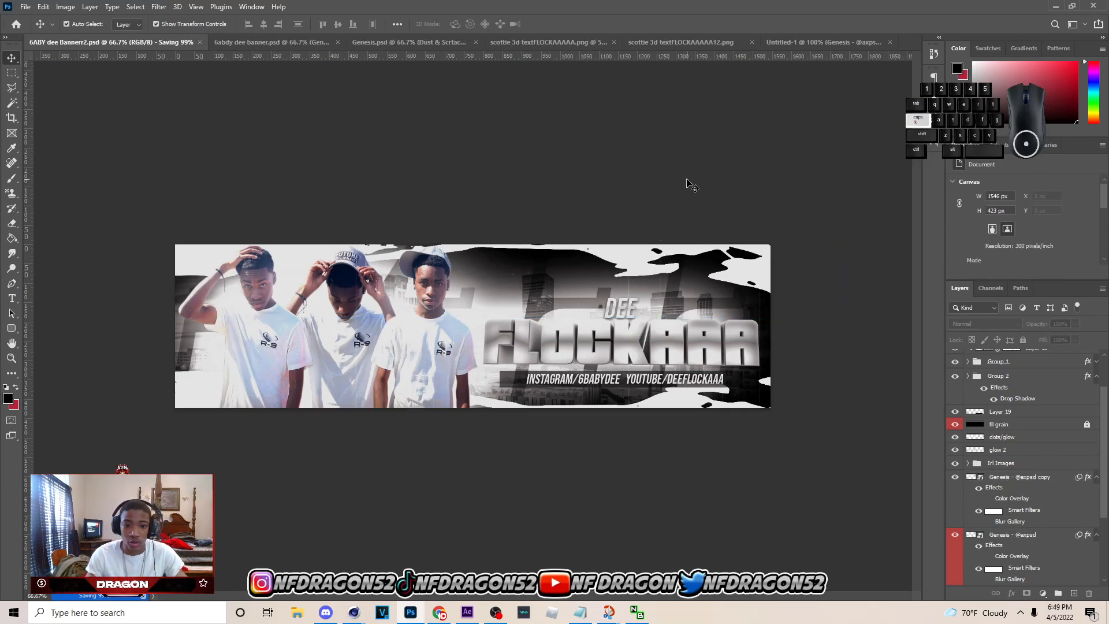
Group all layers from CC down to Layer 1, and merge a duplicate of that group into a single layer.
scroll(1044, 426, "up", 2)
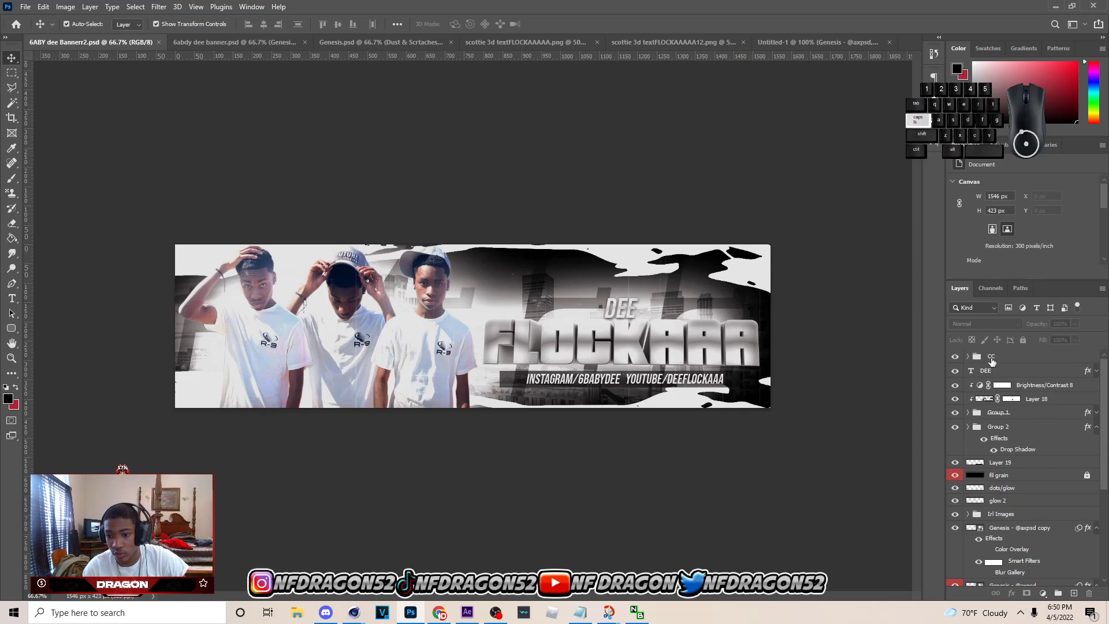
left_click(992, 358)
left_click_drag(1103, 387, 1101, 477)
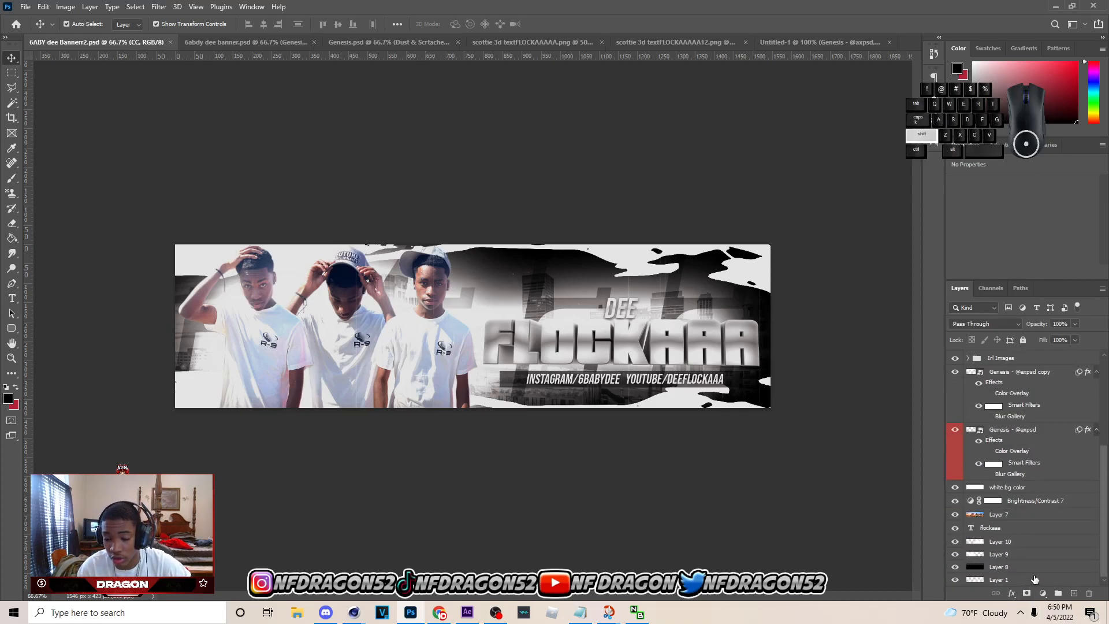
left_click(1050, 585, "shift")
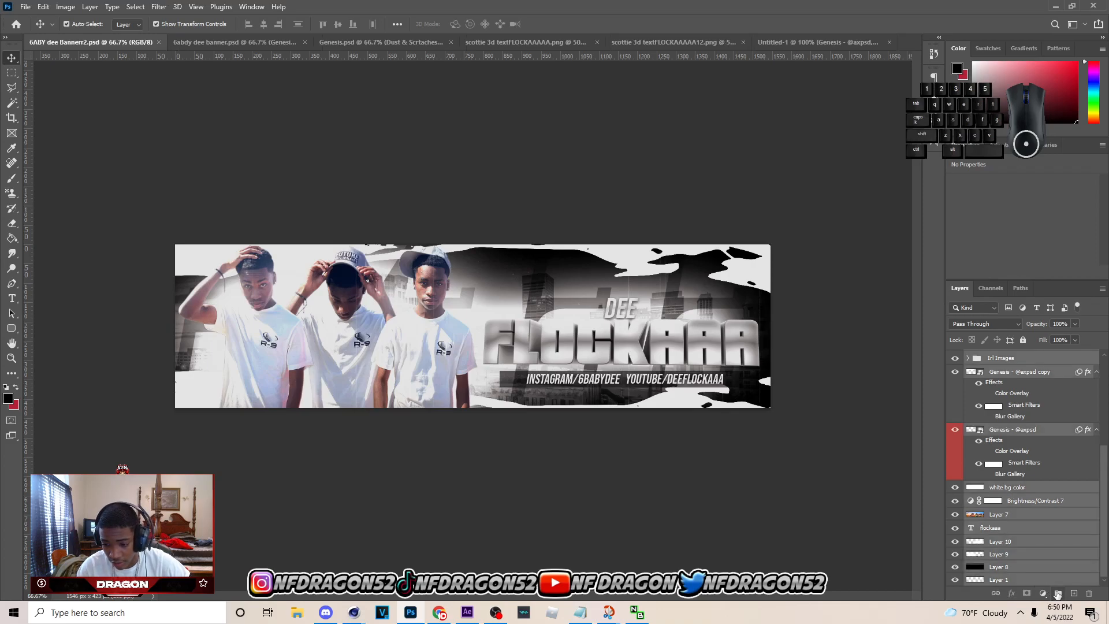
left_click(1058, 593)
key("ctrl+j")
key("ctrl+e")
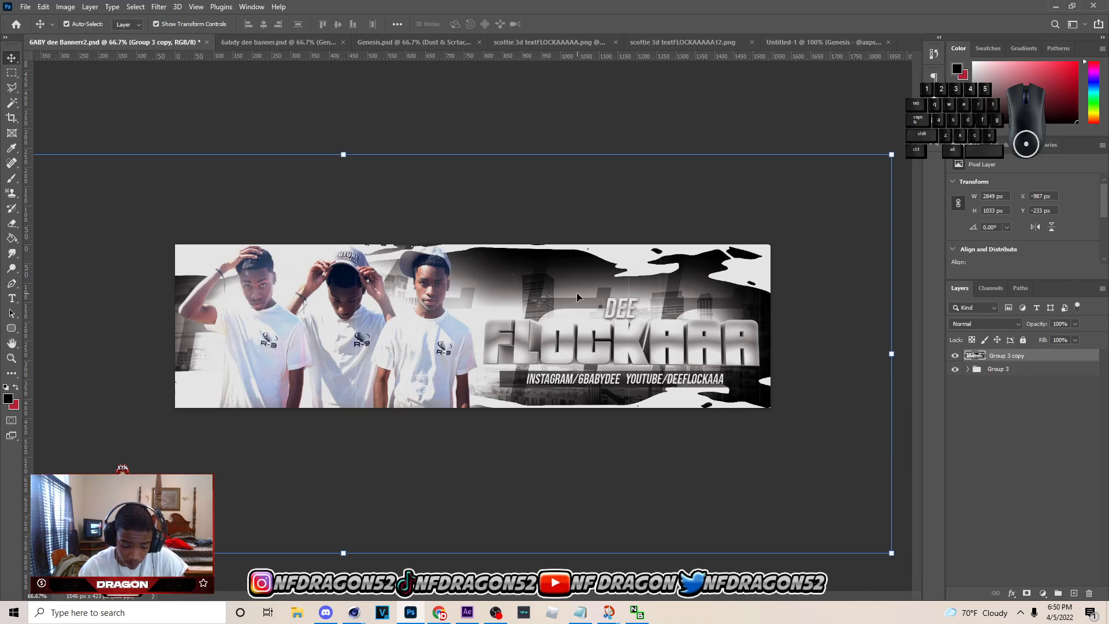
Copy the merged layer's full canvas area to a new layer and convert that layer to a smart object.
key("m")
left_click_drag(131, 214, 1052, 563)
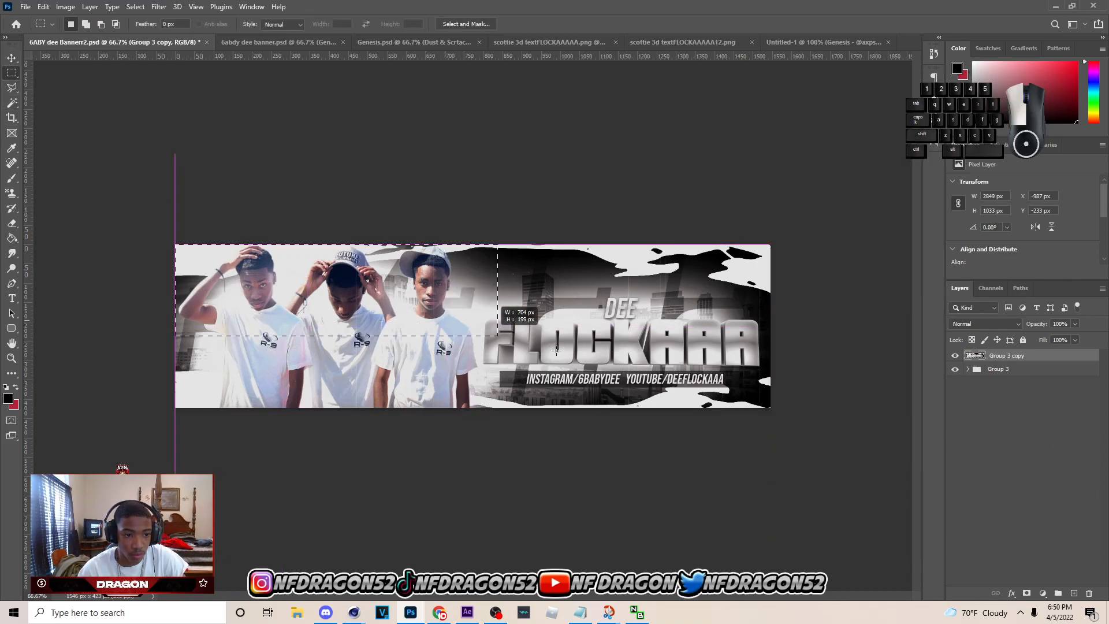
key("ctrl+j")
right_click(1032, 359)
left_click(935, 274)
Open the Camera Raw filter on the Layer 20 smart object and bring up its presets.
key("v")
left_click(159, 7)
left_click(217, 92)
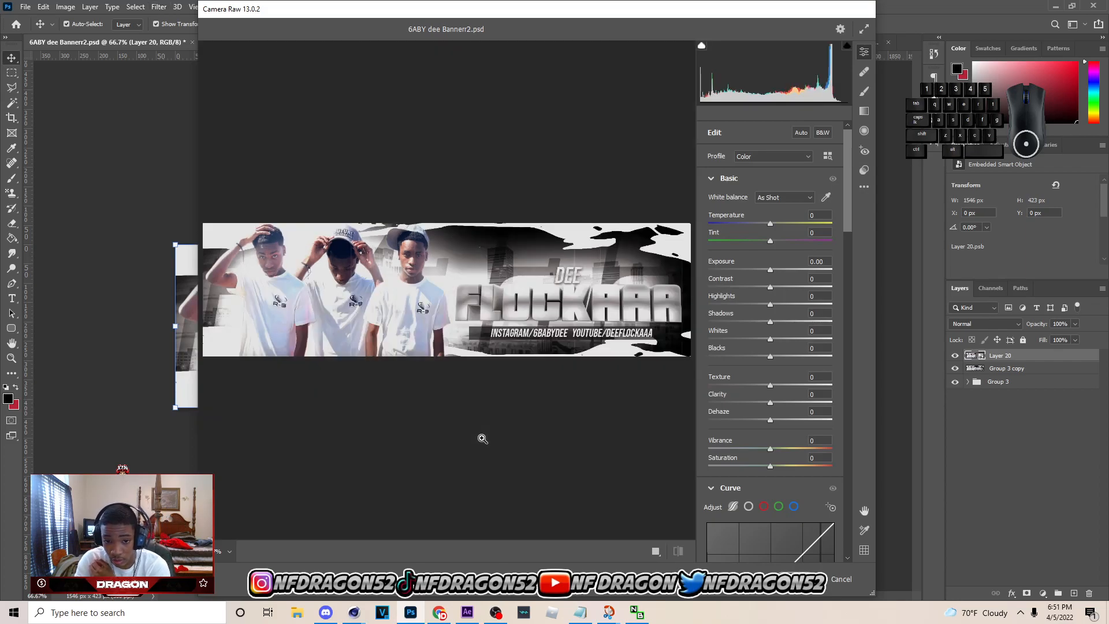
left_click(864, 169)
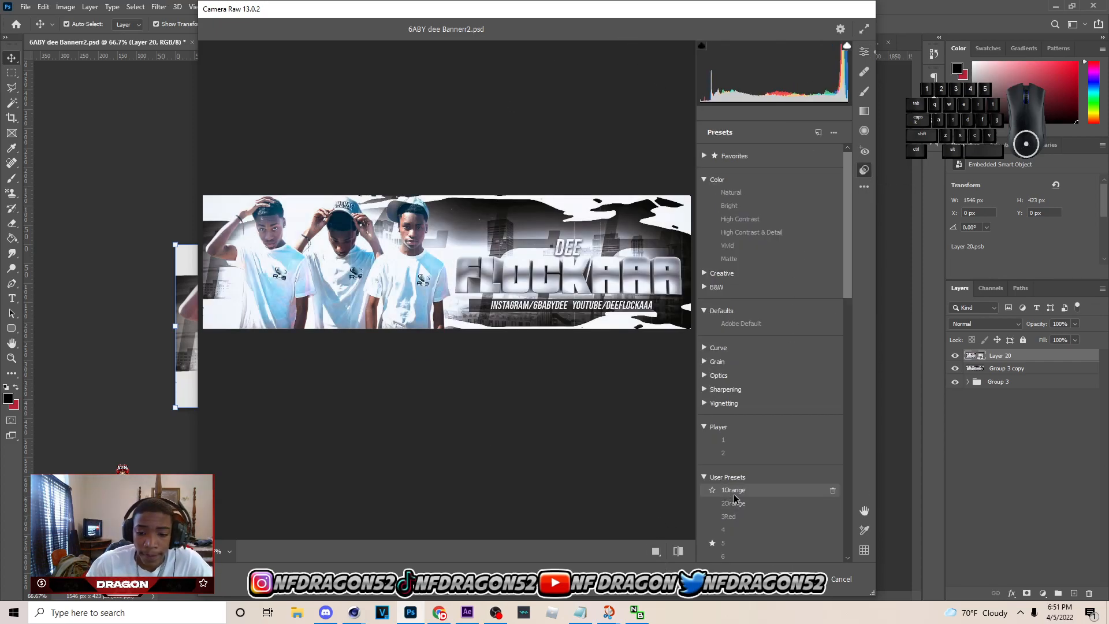
Preview the numbered user presets on the banner and compare their color looks.
scroll(763, 494, "down", 2)
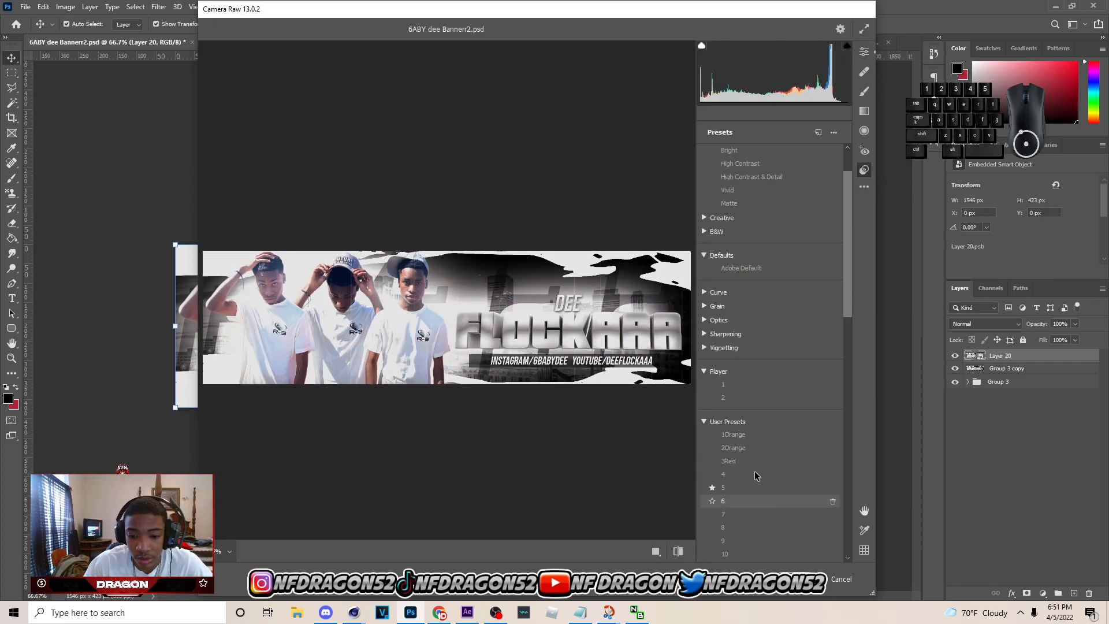
scroll(743, 489, "down", 6)
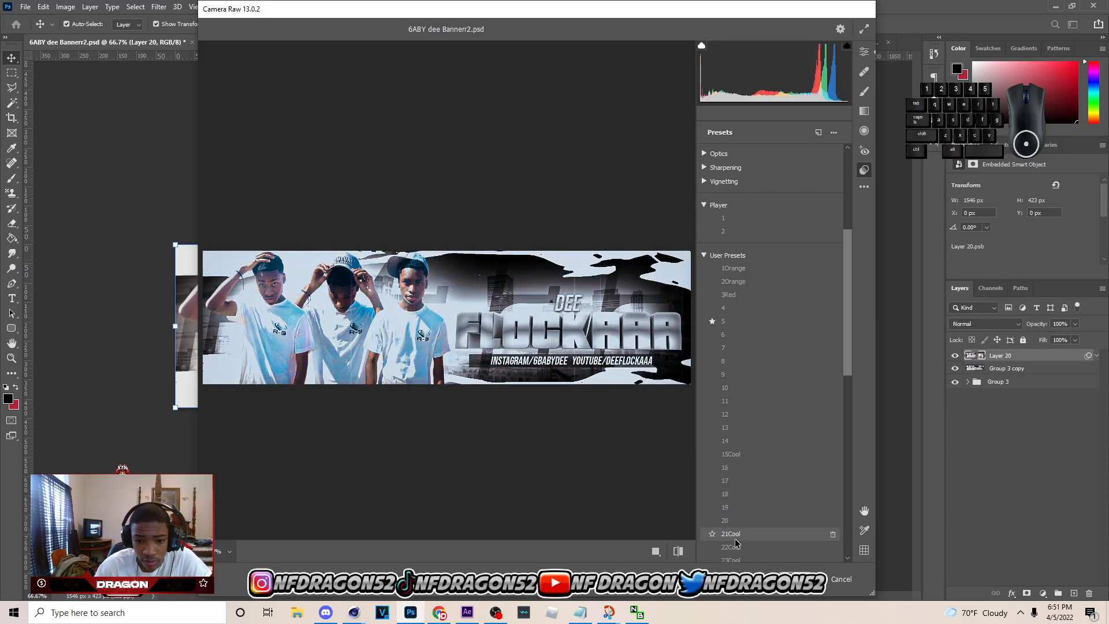
scroll(731, 526, "down", 2)
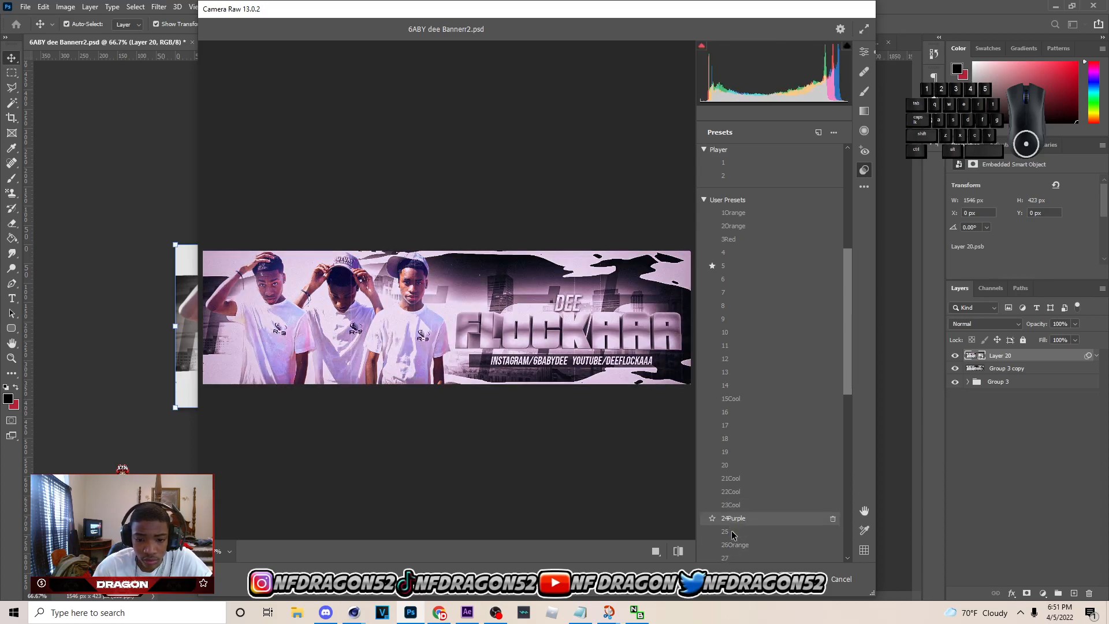
scroll(732, 534, "down", 3)
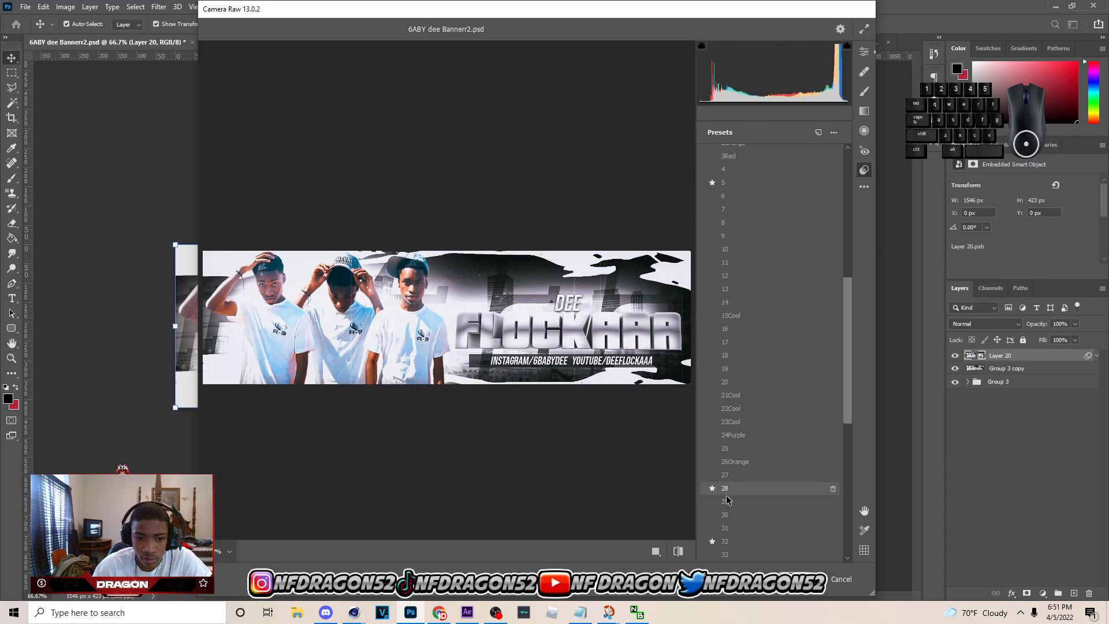
scroll(724, 548, "down", 3)
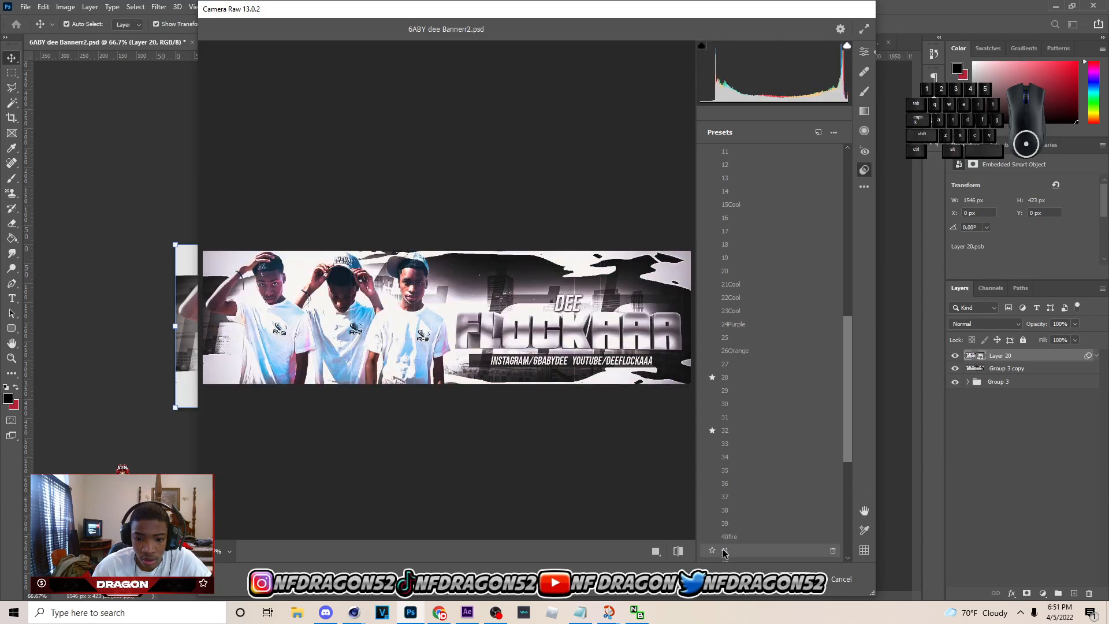
scroll(724, 553, "down", 1)
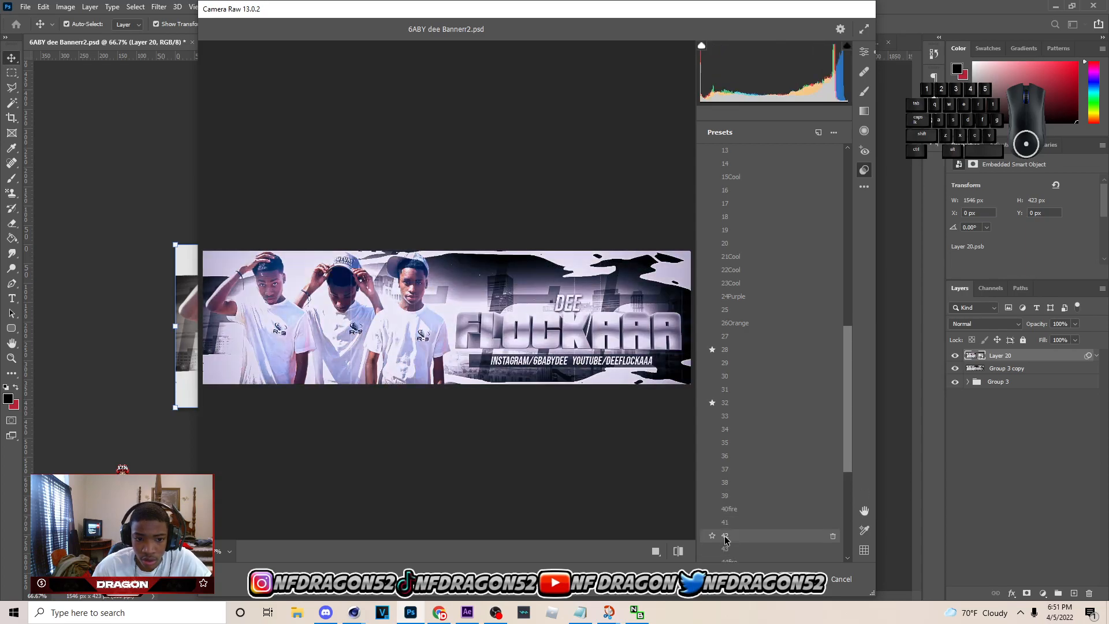
scroll(726, 538, "down", 4)
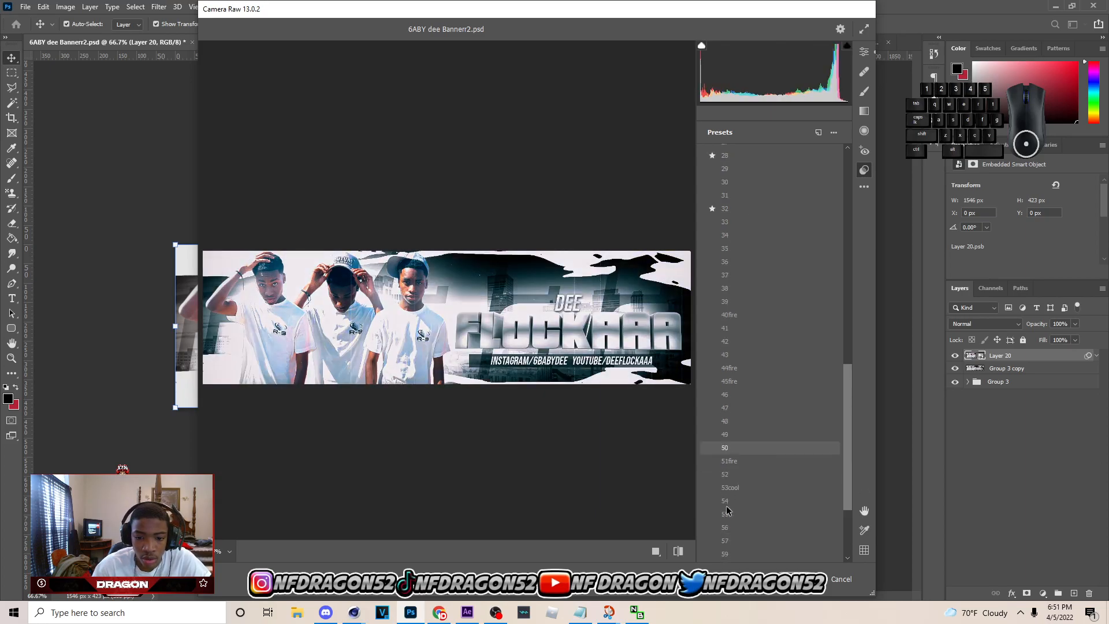
scroll(729, 507, "down", 4)
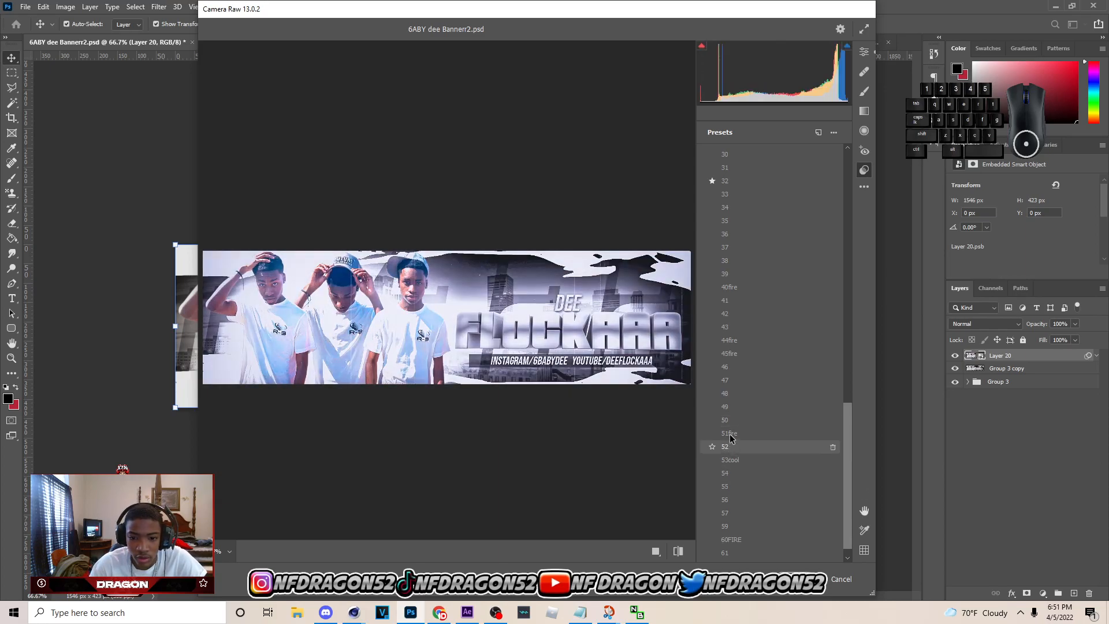
scroll(730, 439, "up", 2)
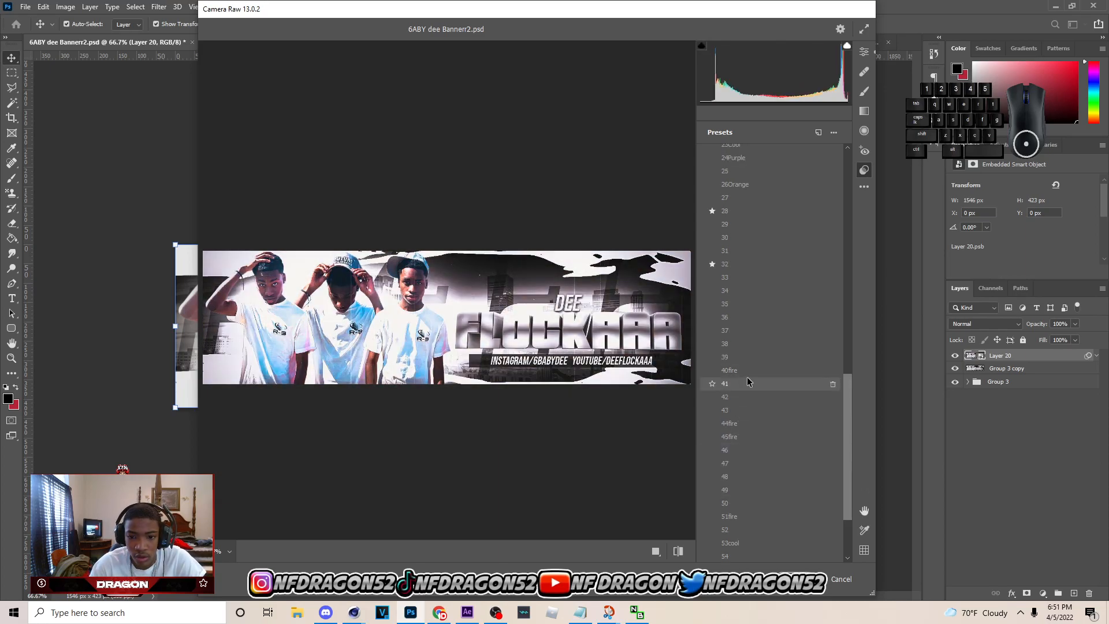
scroll(753, 375, "up", 5)
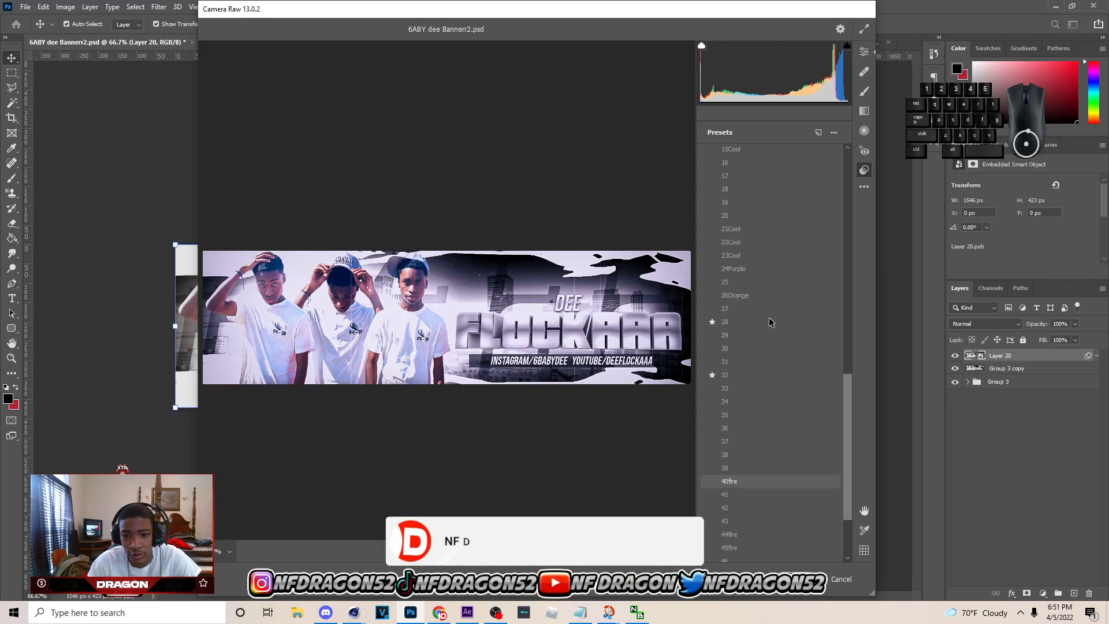
scroll(735, 215, "up", 2)
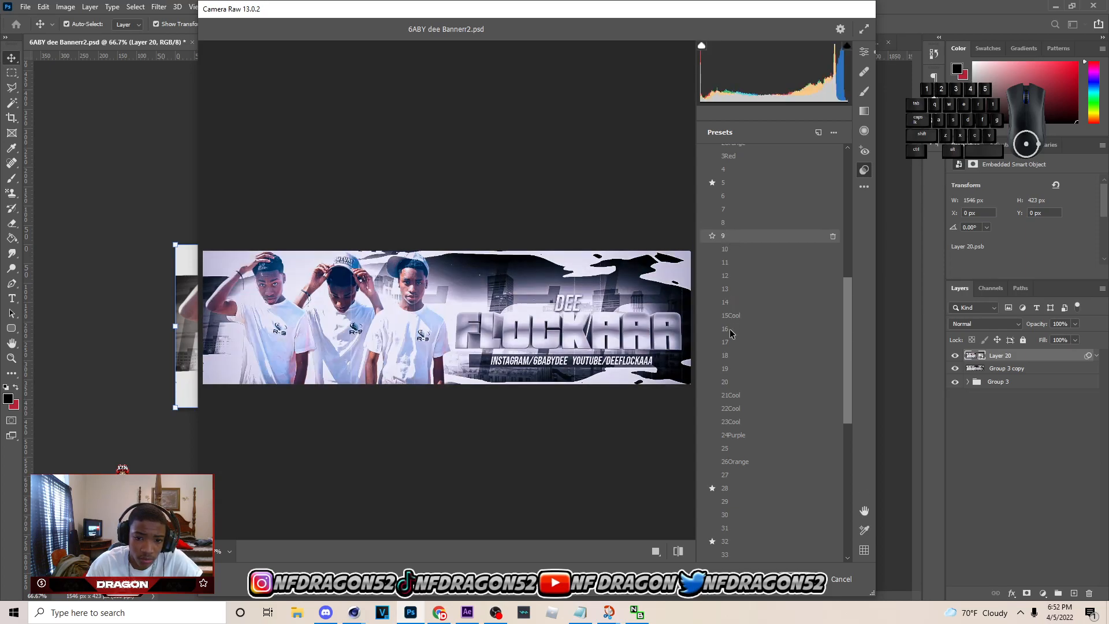
Try user preset 9, compare it with the presets further down the list, and pick one for the banner.
left_click(728, 238)
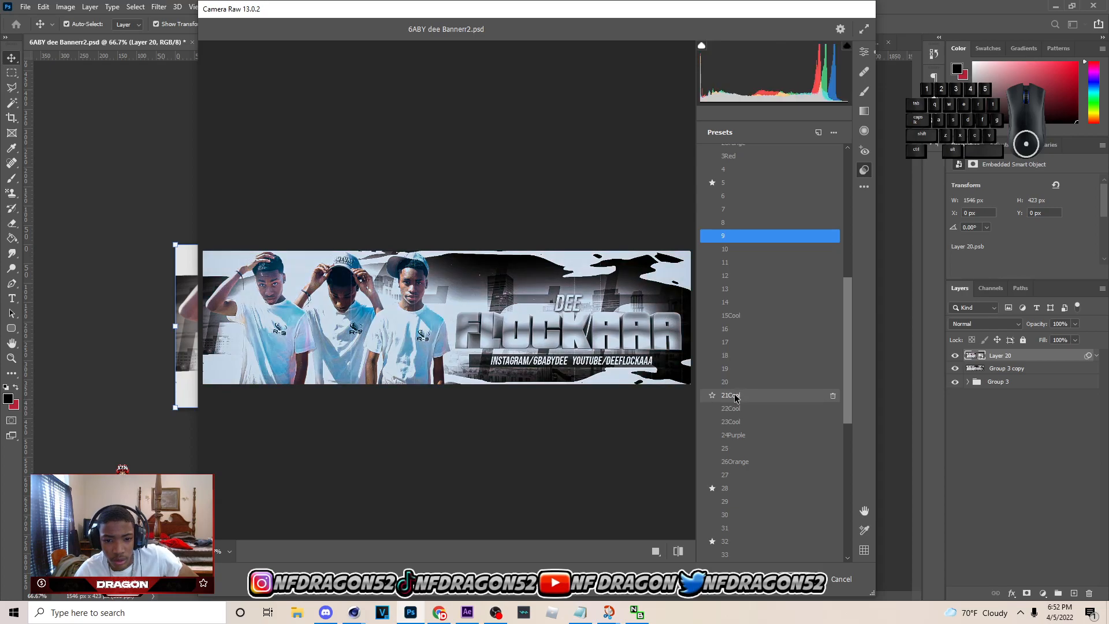
scroll(735, 398, "down", 3)
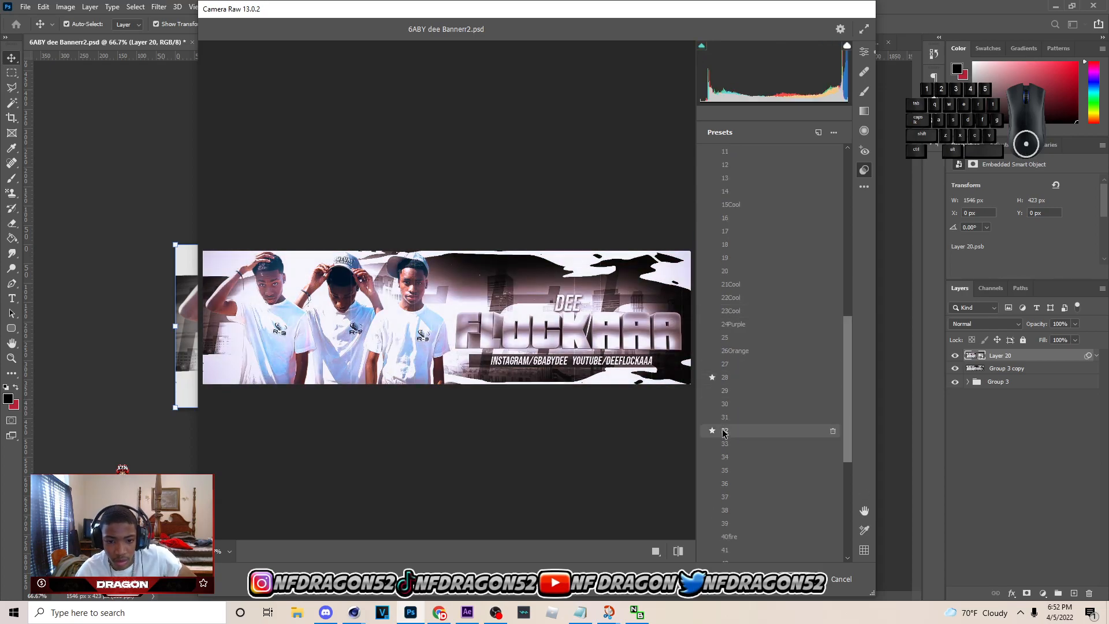
scroll(728, 376, "down", 4)
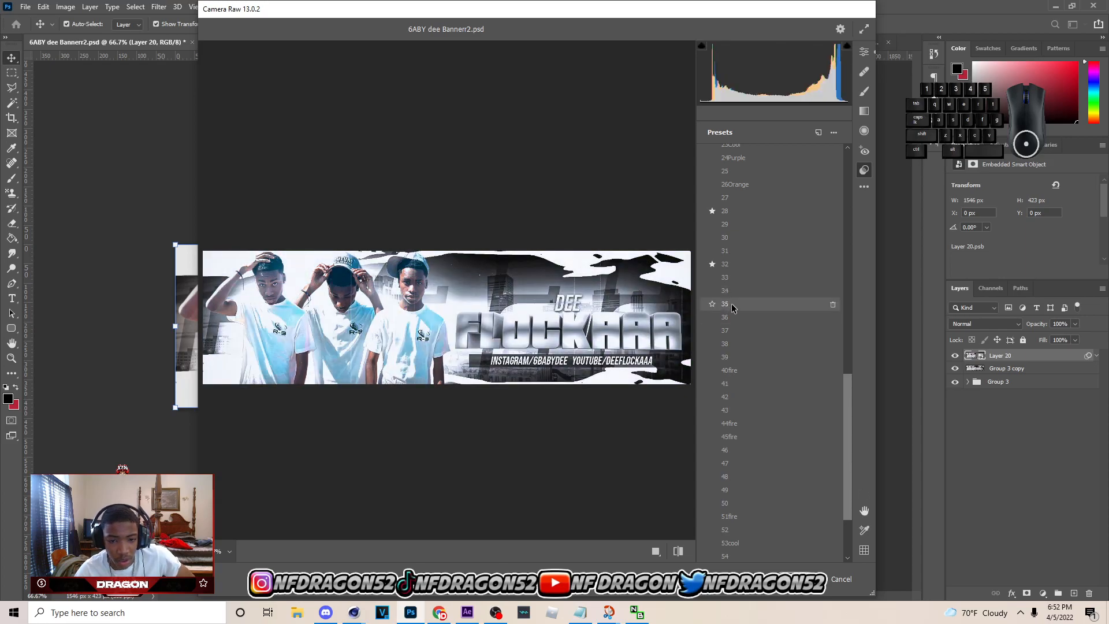
left_click(730, 379)
In the Camera Raw basic adjustments, set Texture to +21, Clarity to +22, Contrast to +15 and Blacks to -4.
left_click(864, 51)
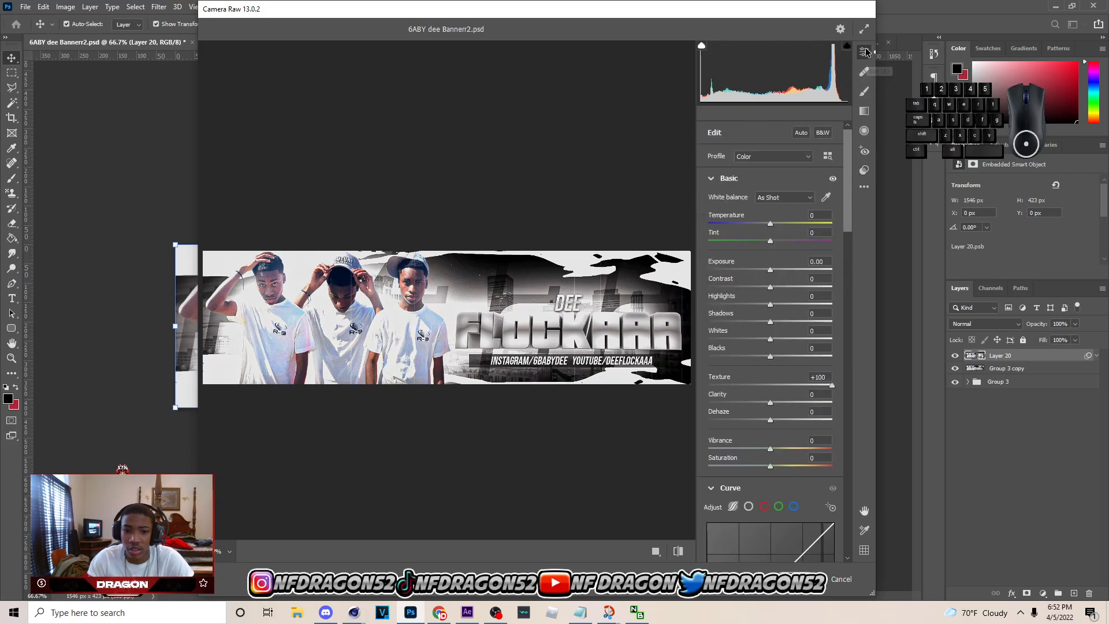
scroll(787, 212, "down", 3)
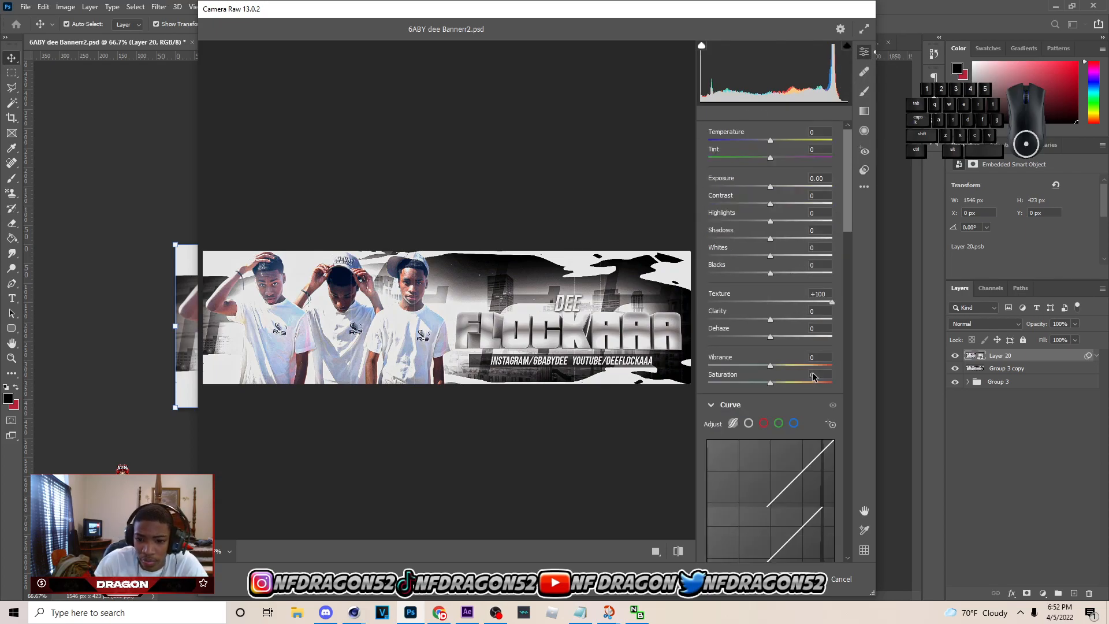
left_click(784, 301)
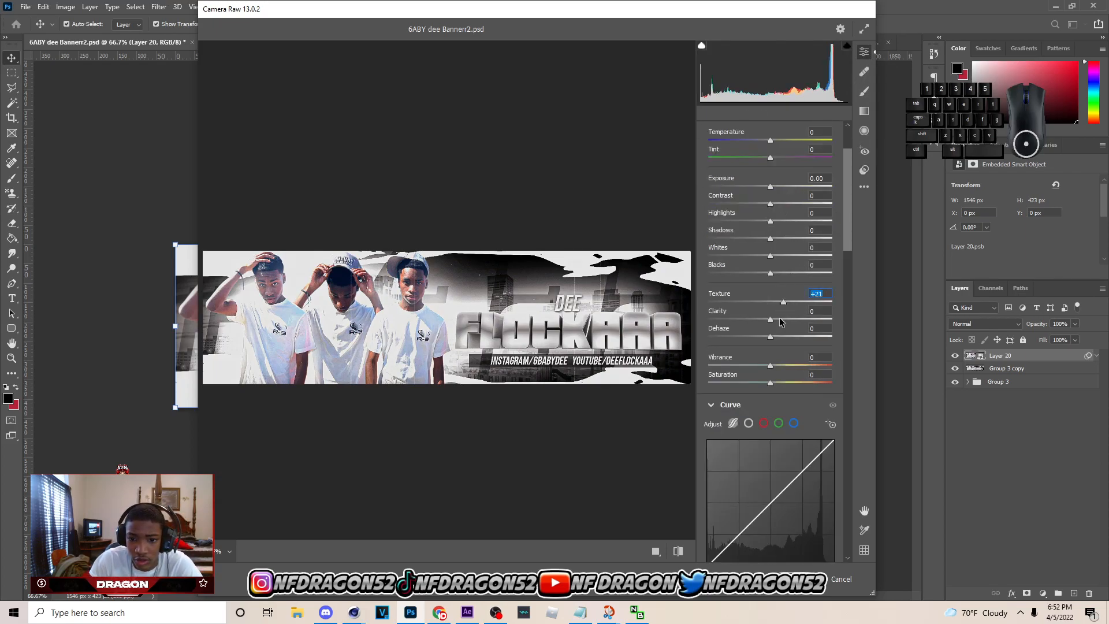
left_click(781, 319)
left_click_drag(786, 321, 784, 319)
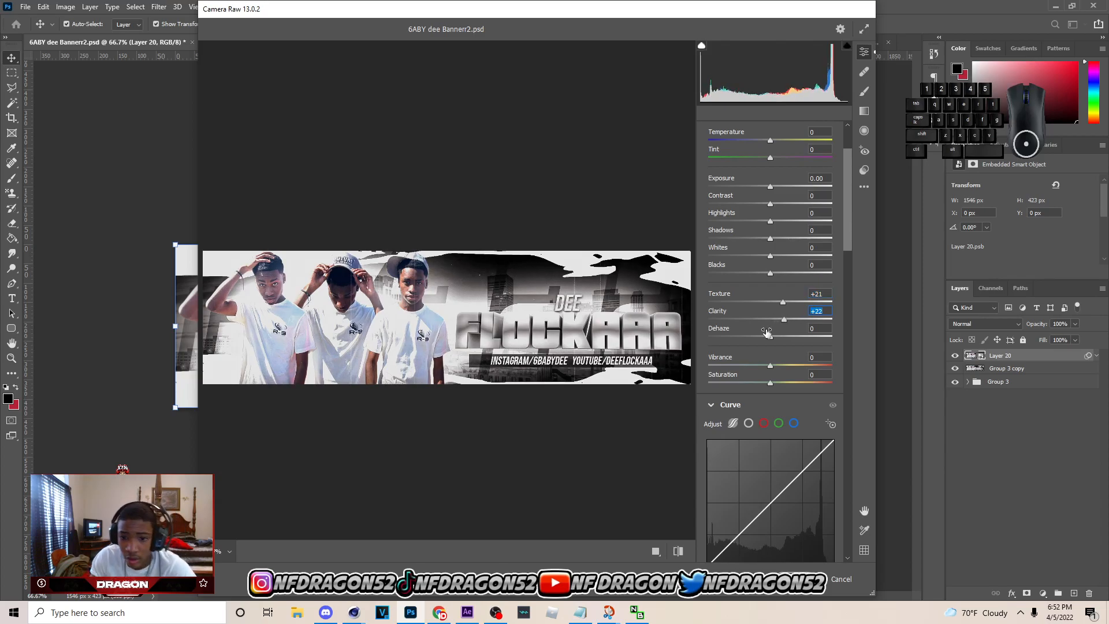
left_click_drag(771, 204, 779, 205)
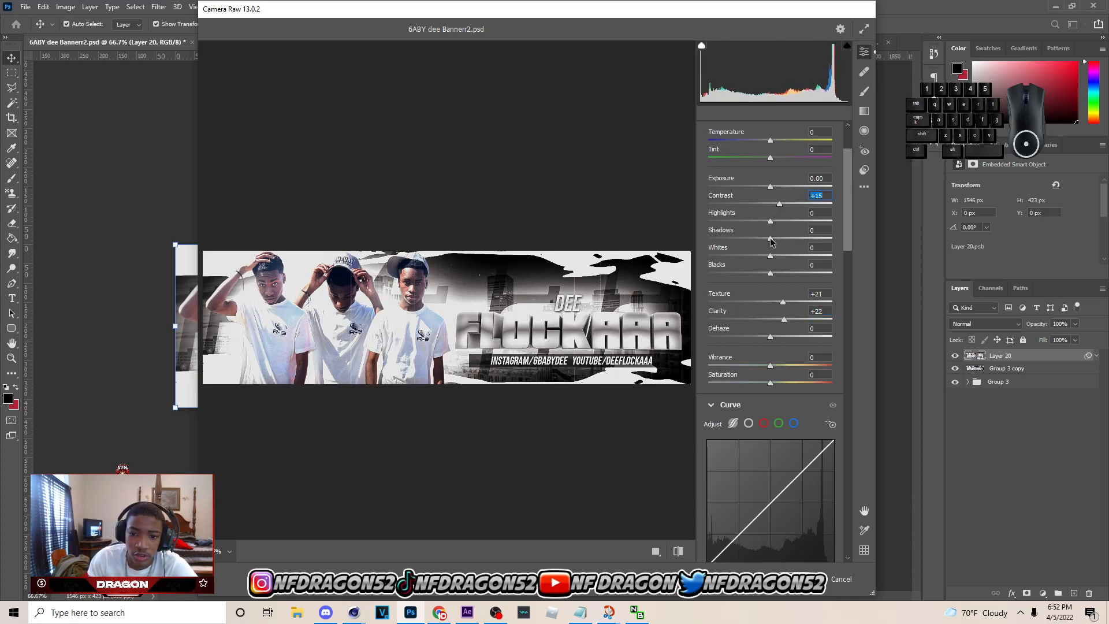
mouse_move(771, 273)
left_mouse_down()
mouse_move(702, 263)
mouse_move(783, 268)
mouse_move(769, 271)
left_mouse_up()
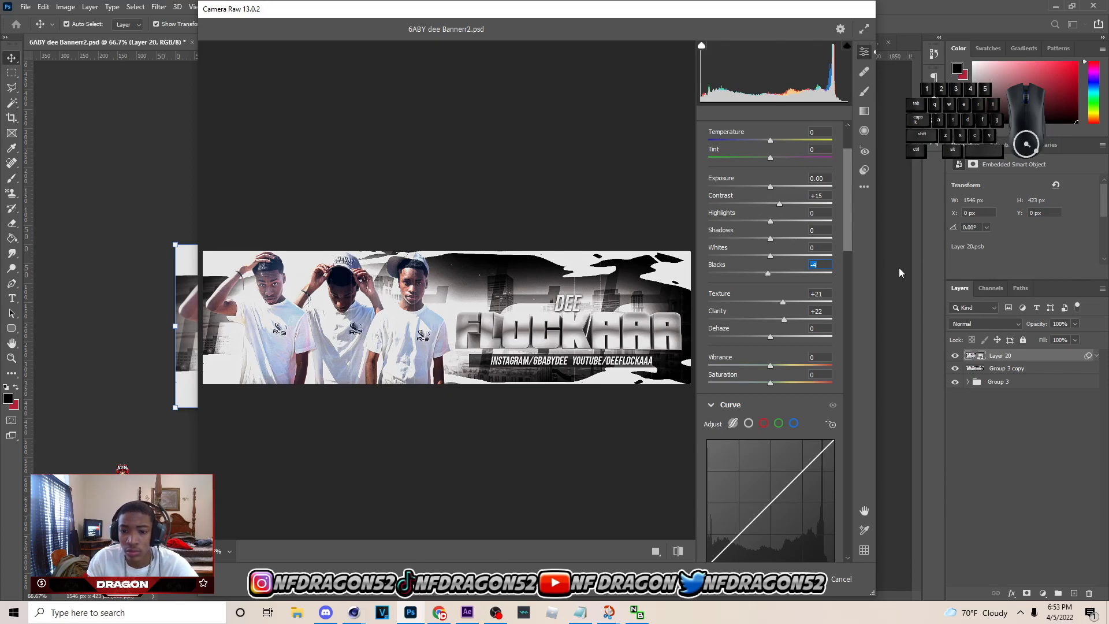
left_click_drag(848, 237, 799, 595)
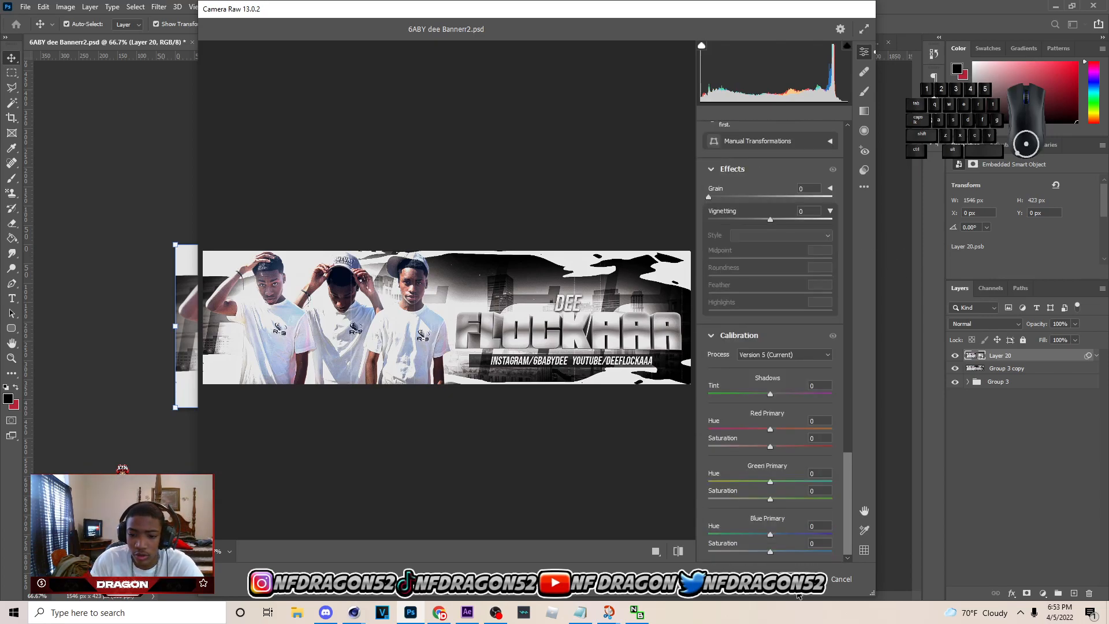
Apply the Camera Raw grade to Layer 20 and set the Green/Magenta chromatic aberration to +0.150 in Magic Bullet PhotoLooks.
left_click(801, 576)
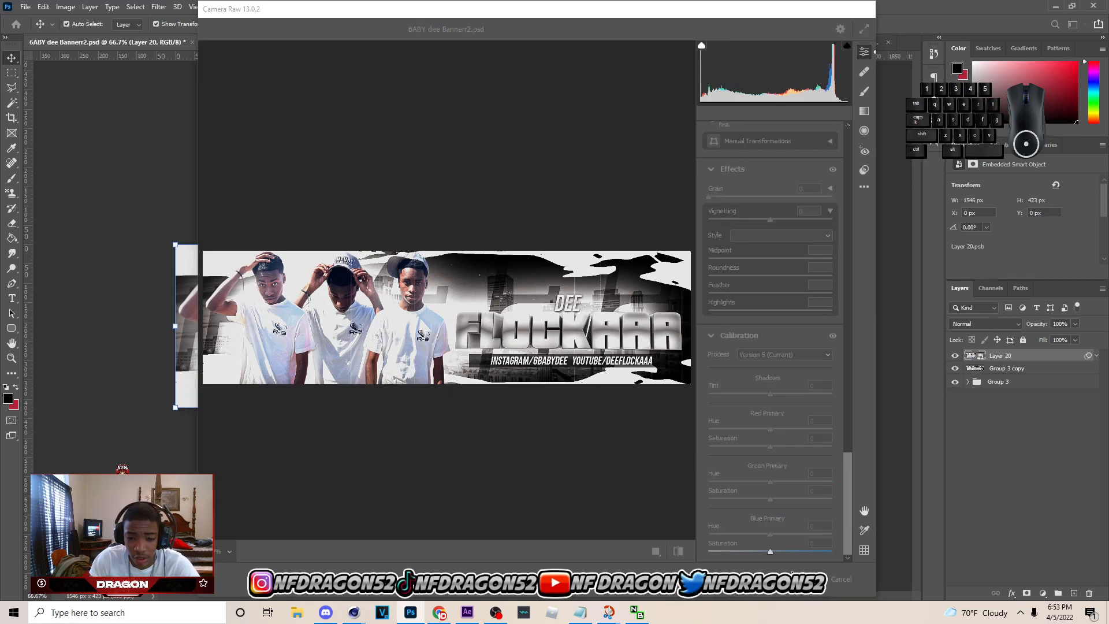
left_click(160, 7)
left_click(323, 269)
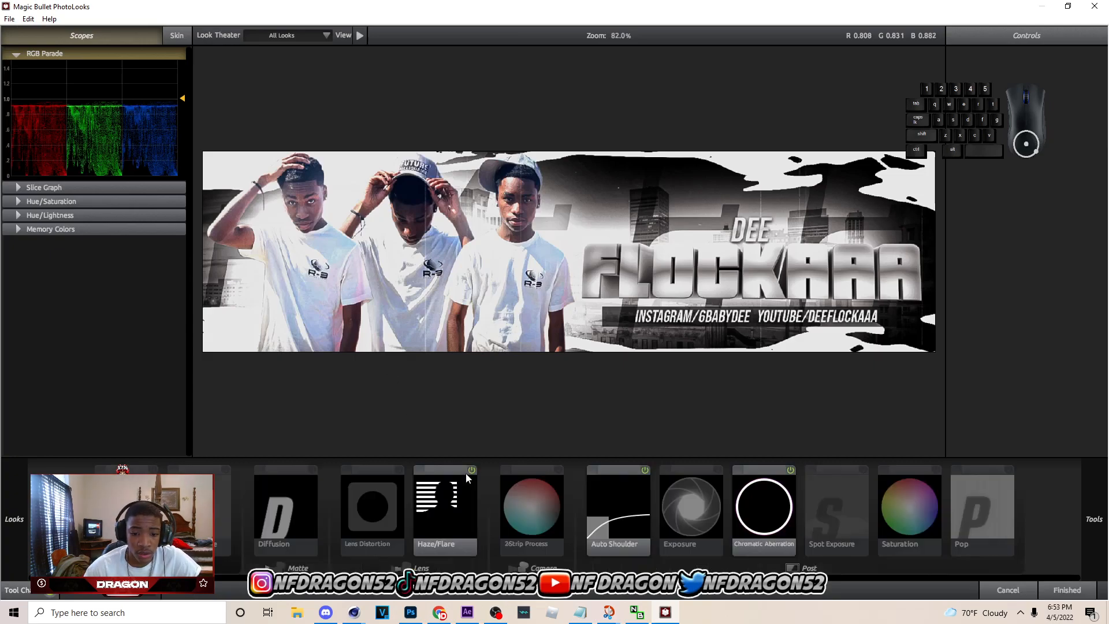
left_click(761, 498)
mouse_move(1071, 94)
left_mouse_down()
mouse_move(1056, 95)
mouse_move(1074, 95)
left_mouse_up()
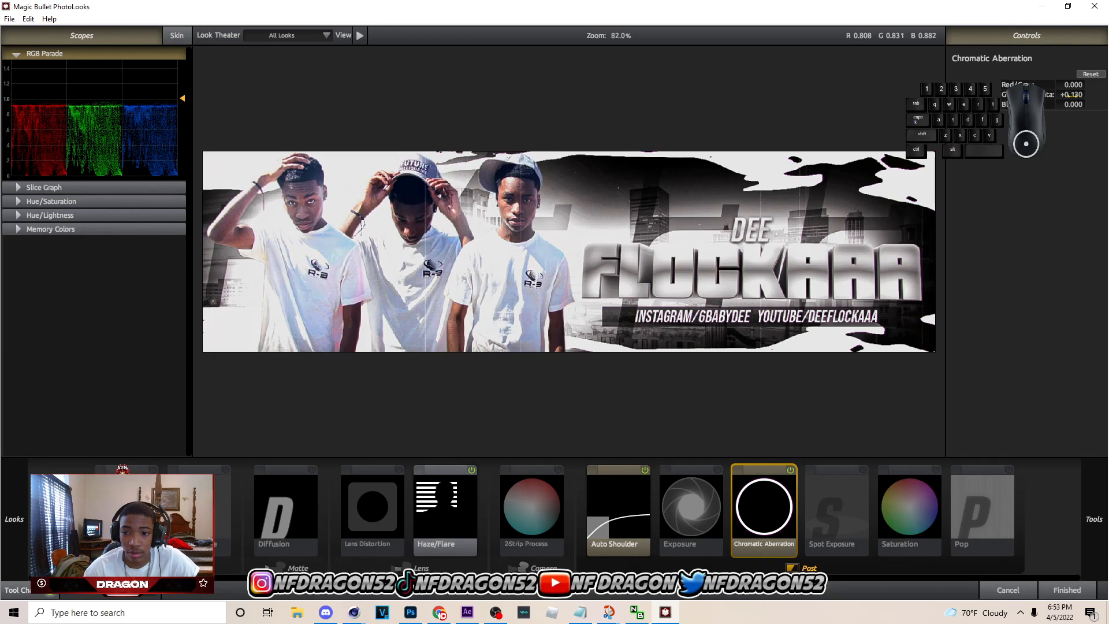
left_click_drag(1072, 94, 1072, 94)
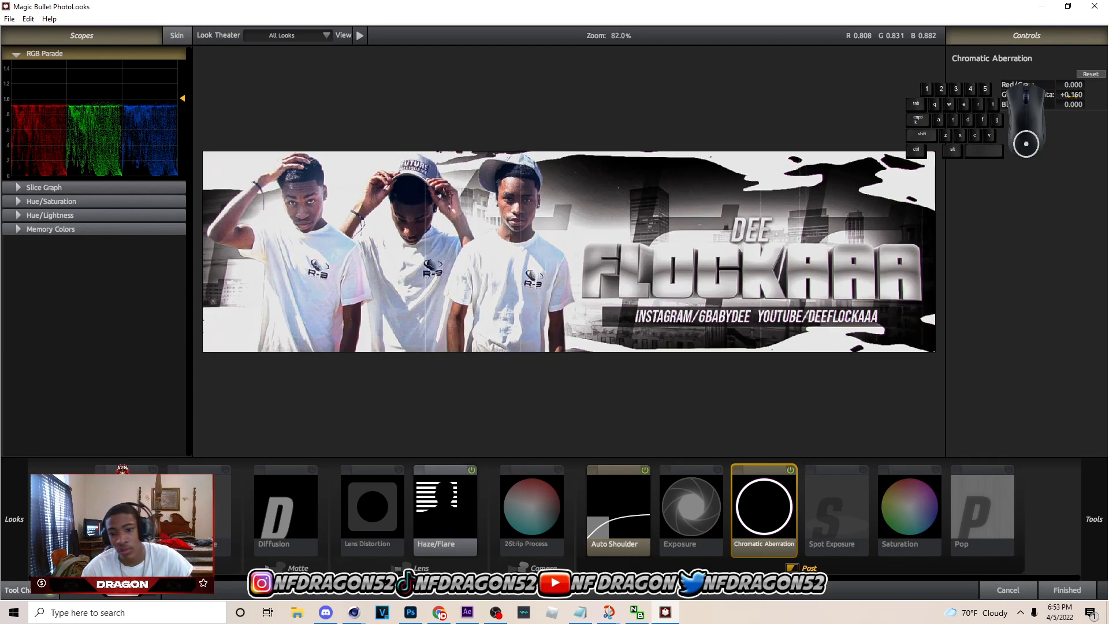
left_click_drag(1071, 96, 1070, 95)
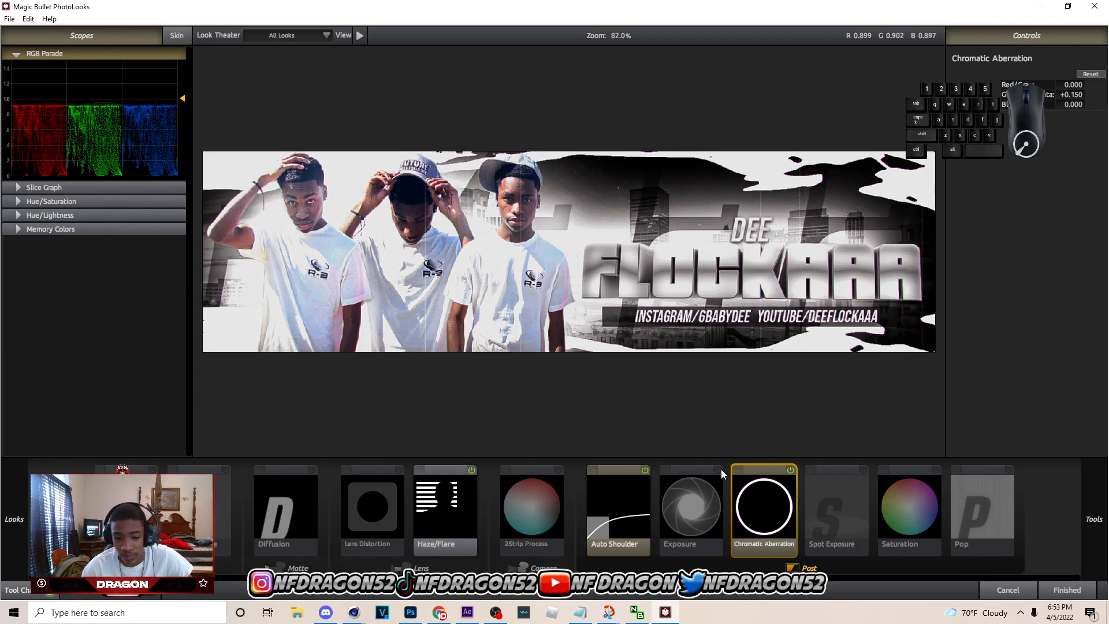
Try the Diffusion effect on the banner with its first two values lowered to 0.99% and 0.70, and switch it off.
left_click(312, 469)
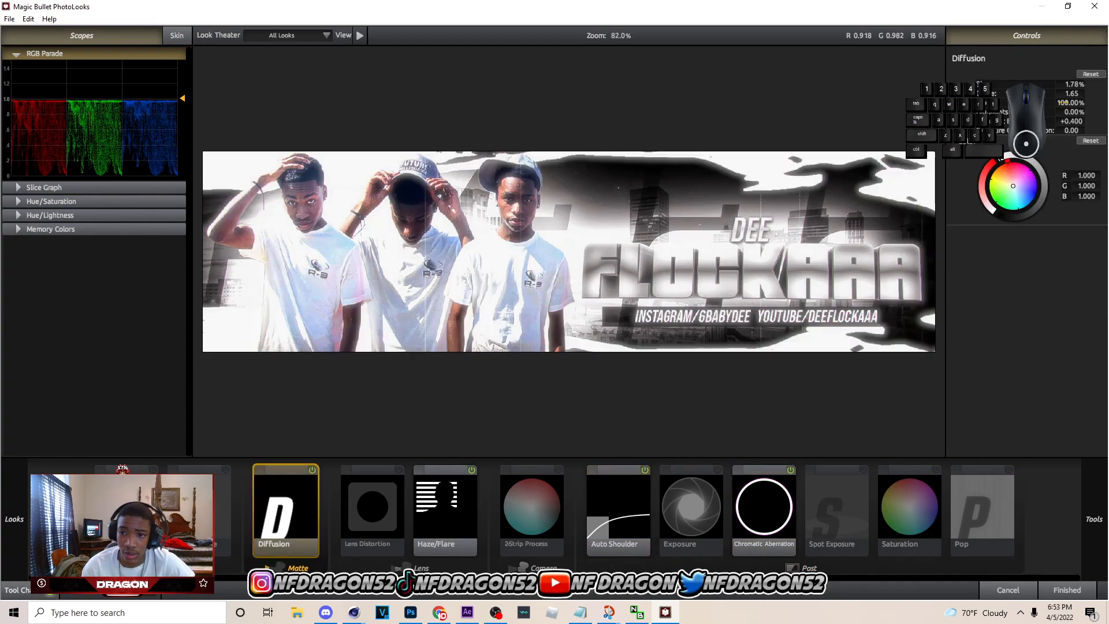
mouse_move(1072, 93)
left_mouse_down()
mouse_move(1106, 81)
mouse_move(1052, 82)
mouse_move(1064, 82)
left_mouse_up()
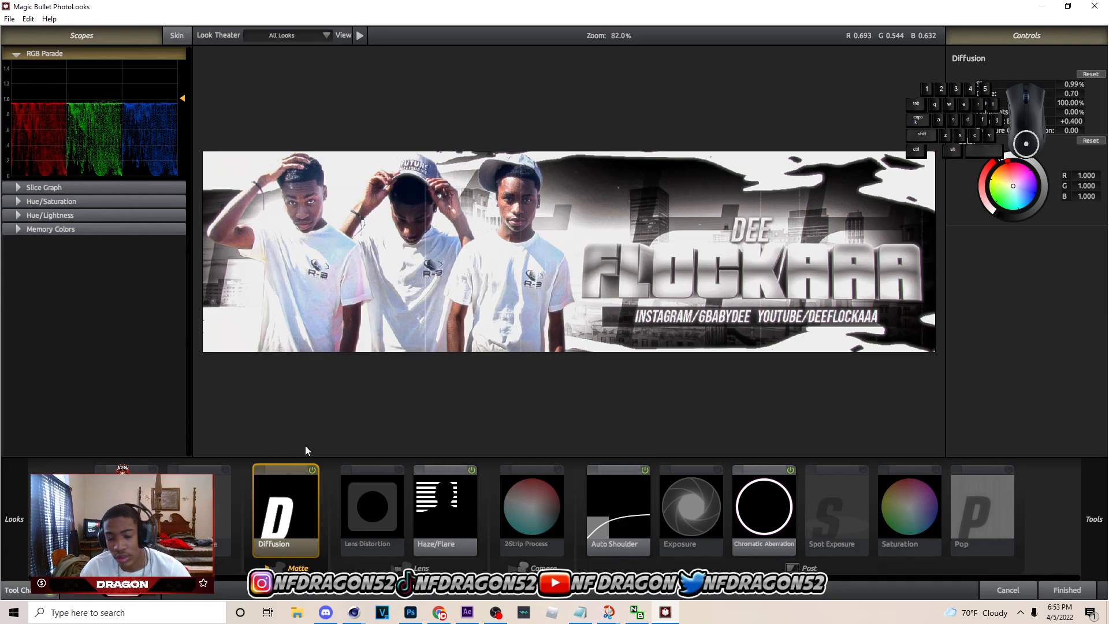
left_click(312, 470)
Apply the chromatic aberration look to Layer 20 and add the Topaz Adjust 5 filter with its current settings.
left_click(754, 511)
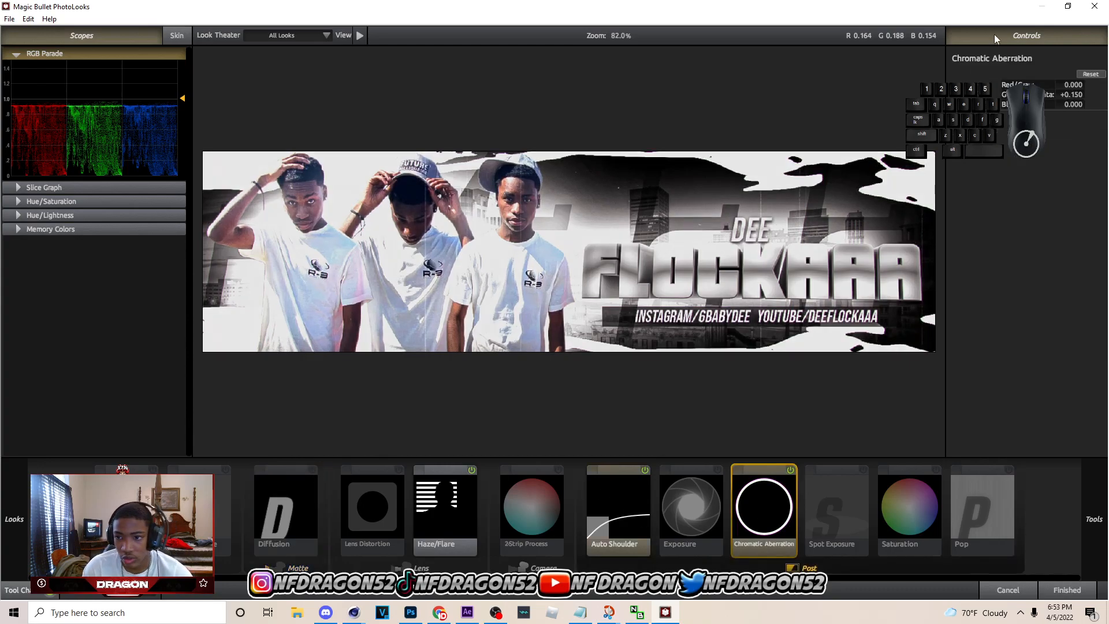
left_click(1057, 589)
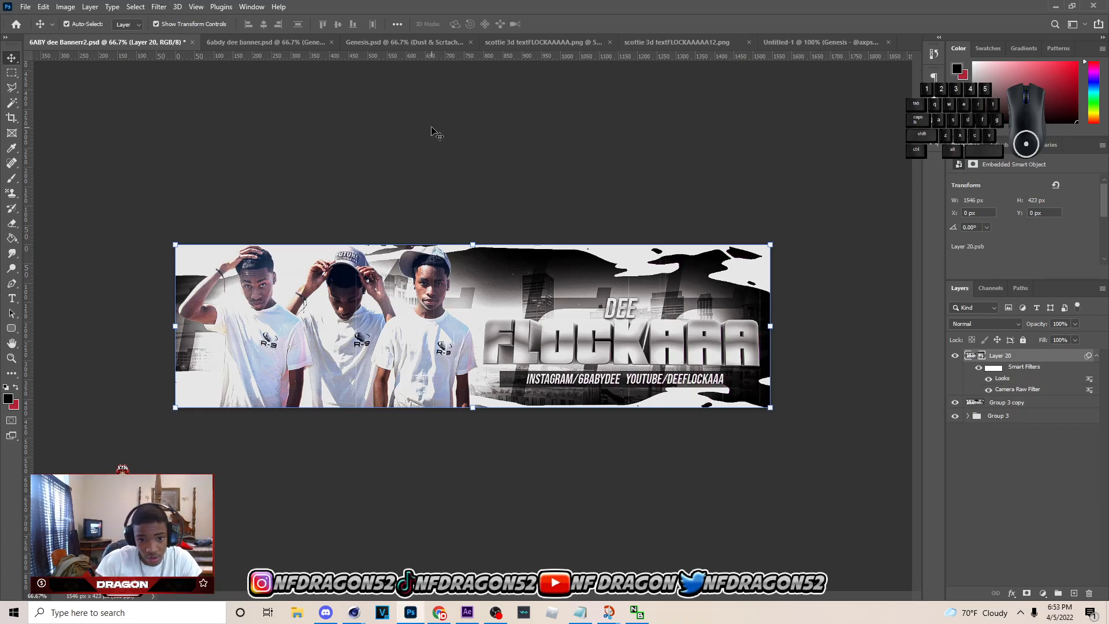
left_click(159, 6)
mouse_move(231, 281)
left_click(332, 282)
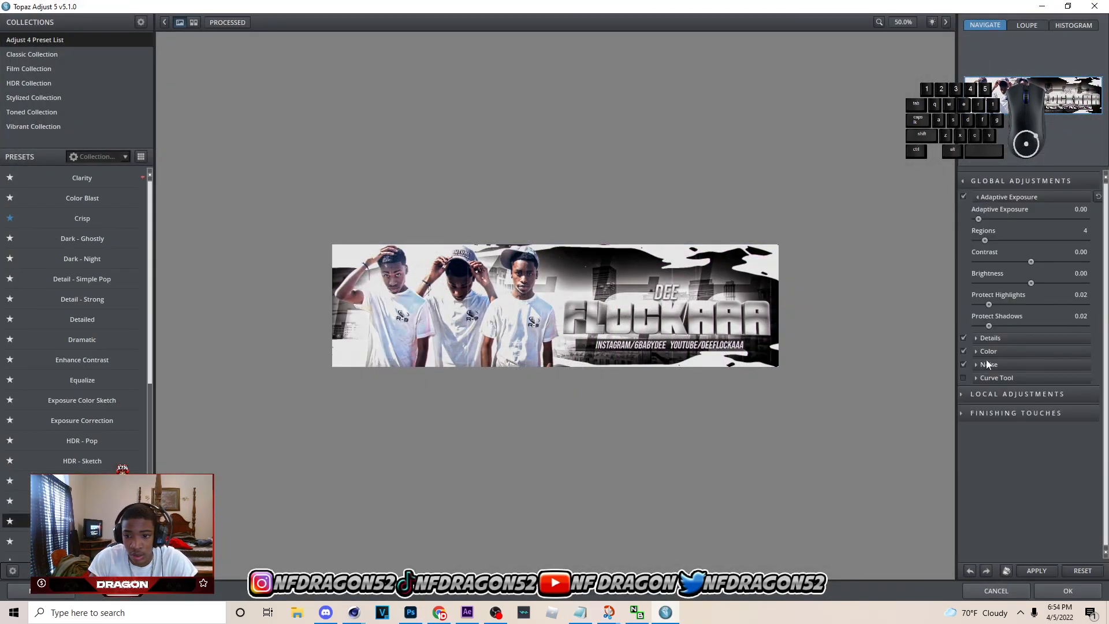
left_click(1043, 587)
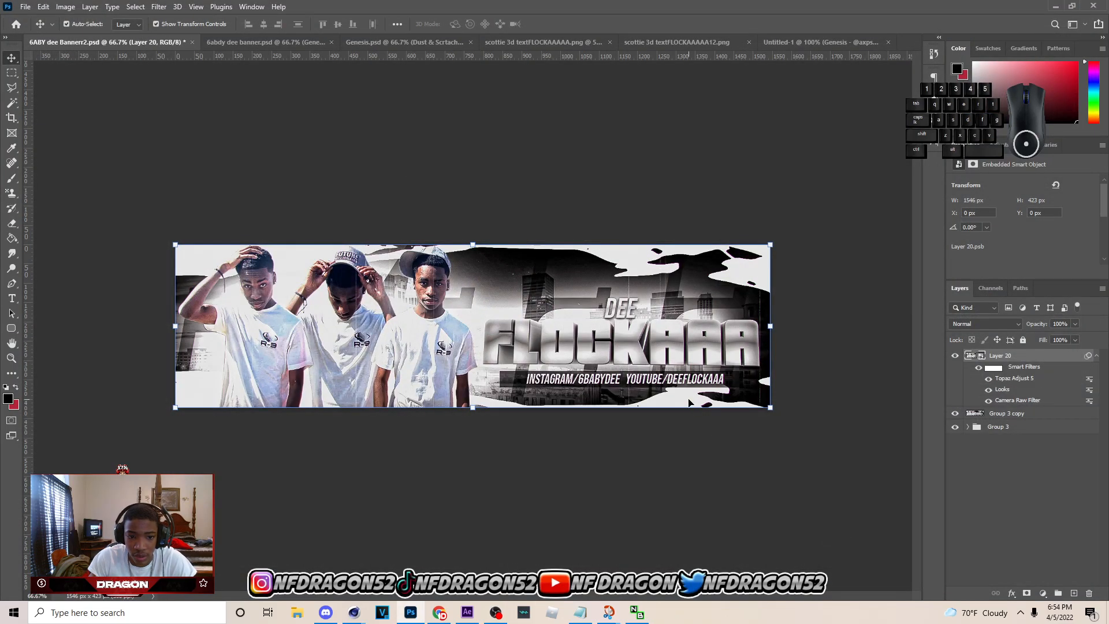
key("ctrl")
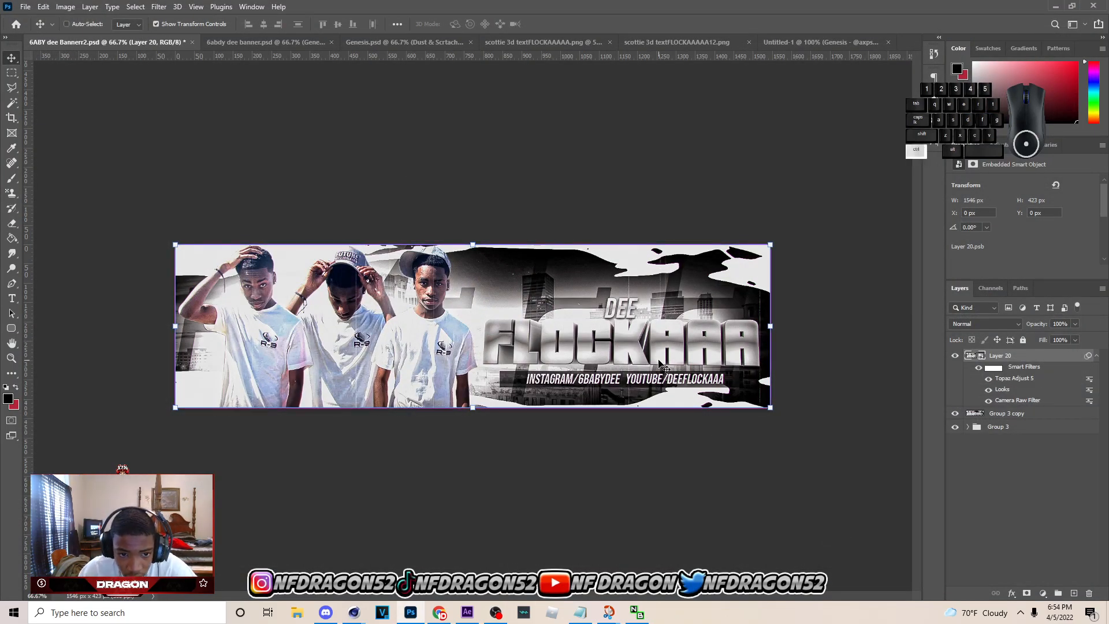
Try the Reduce Noise filter at strength 3 on Layer 20 and undo it.
left_click(158, 7)
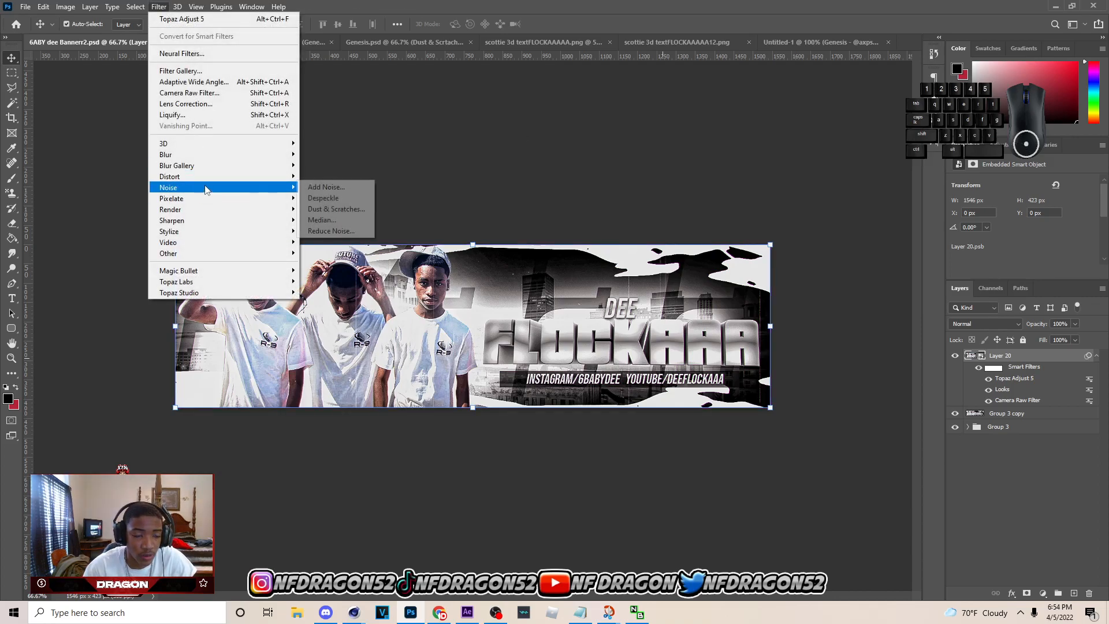
left_click(335, 232)
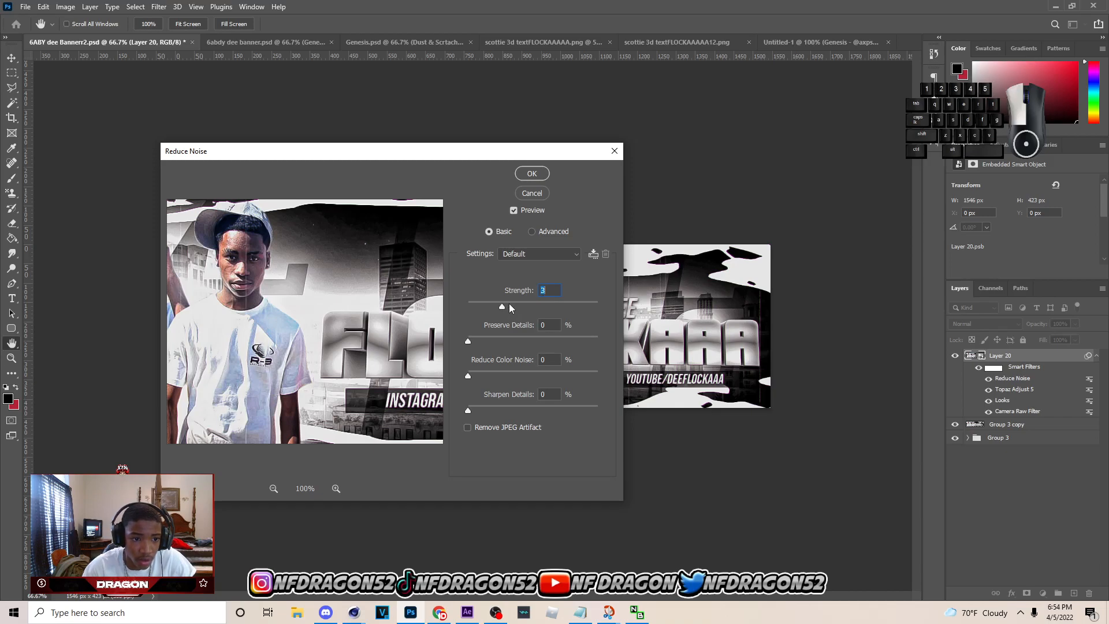
left_click(531, 173)
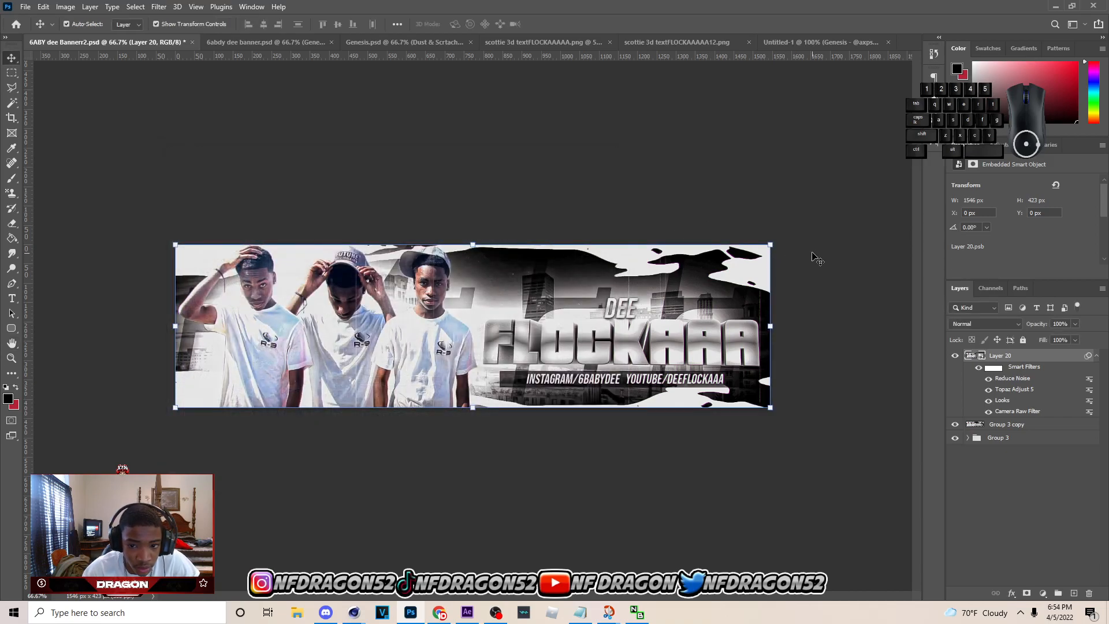
key("ctrl+z")
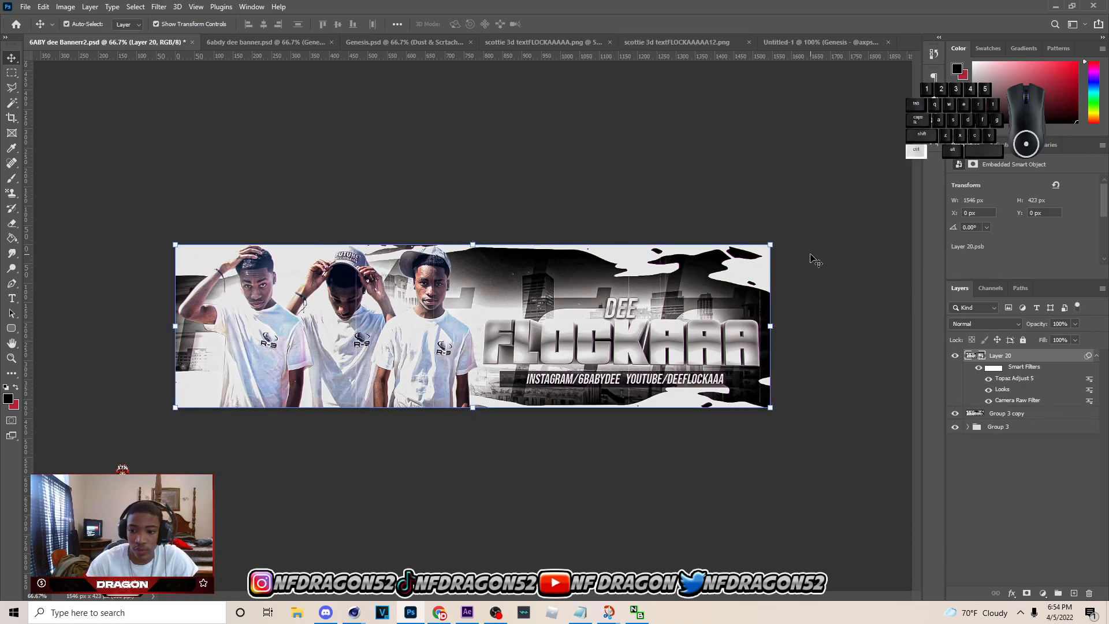
Duplicate Layer 20 and apply a Gaussian Blur with a 2.3 pixel radius to the copy.
key("ctrl+j")
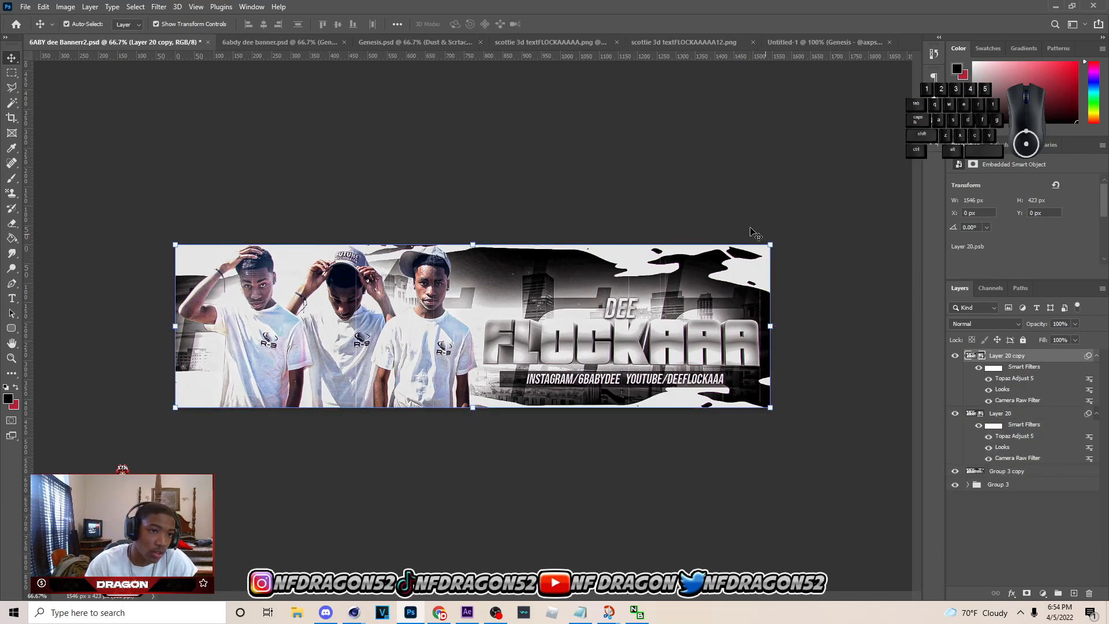
left_click(152, 7)
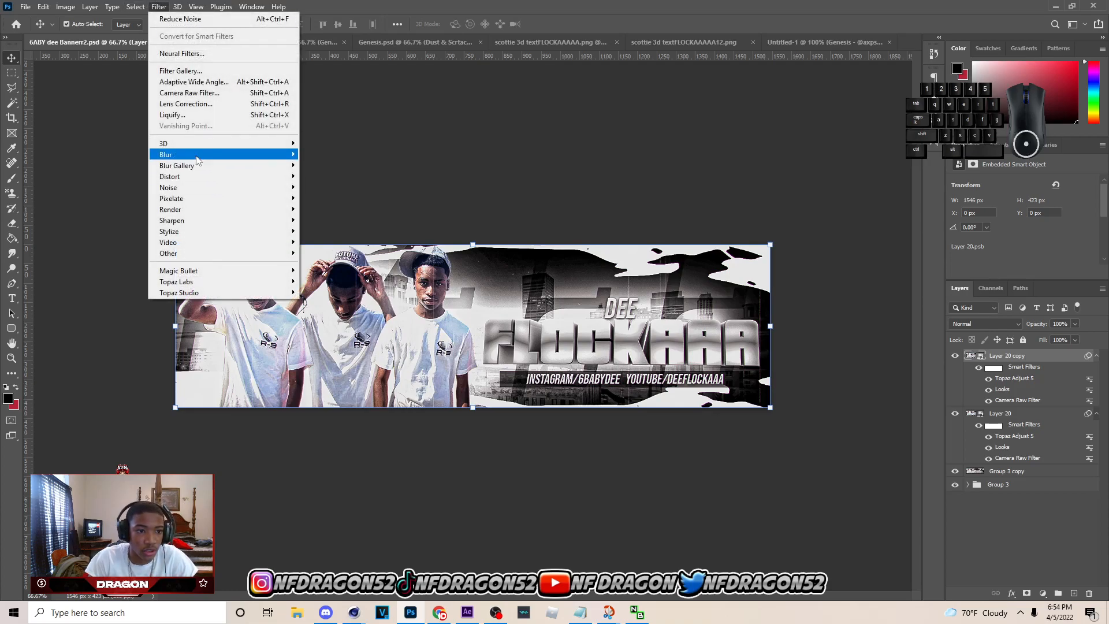
mouse_move(277, 154)
left_click(316, 198)
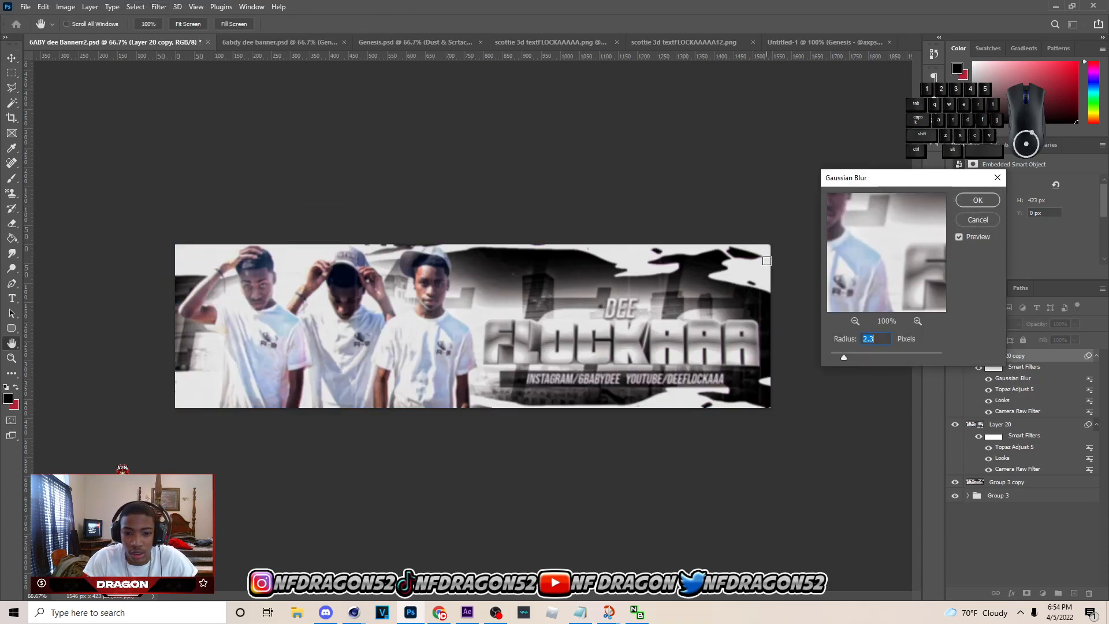
left_click(978, 202)
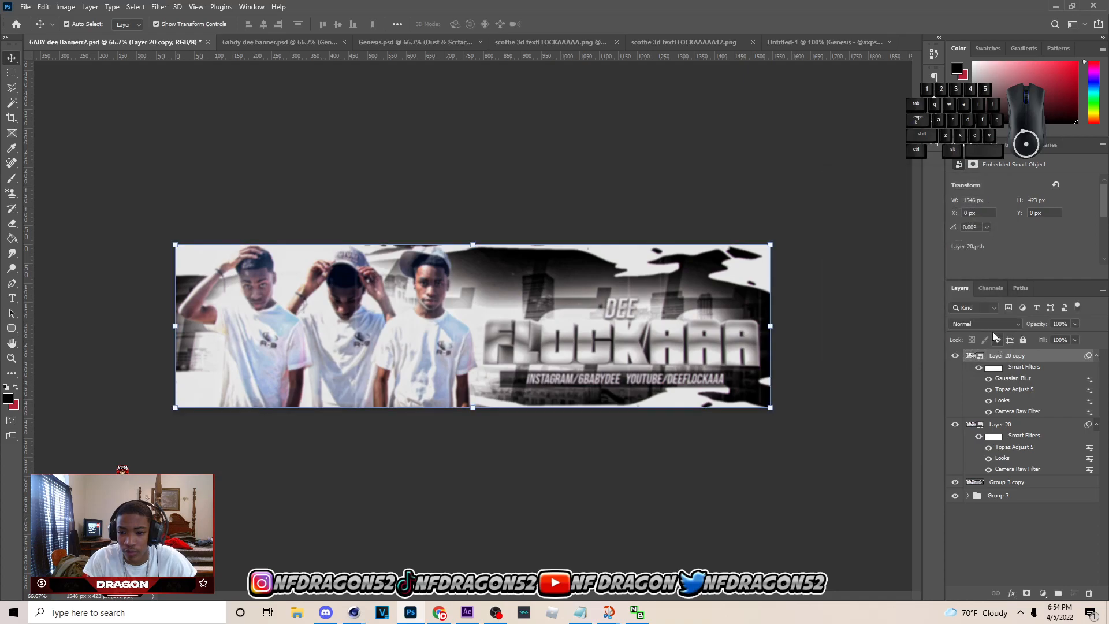
Set the blurred Layer 20 copy's blend mode to Lighter Color and its opacity to 9%.
left_click(985, 324)
left_click(993, 435)
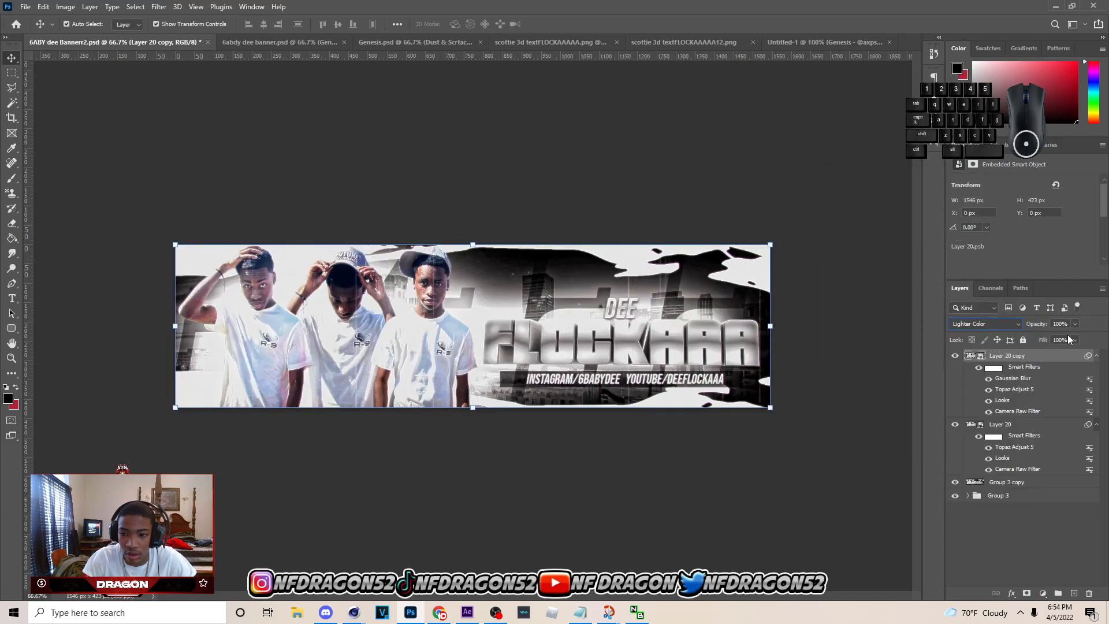
left_click_drag(1033, 337, 1030, 342)
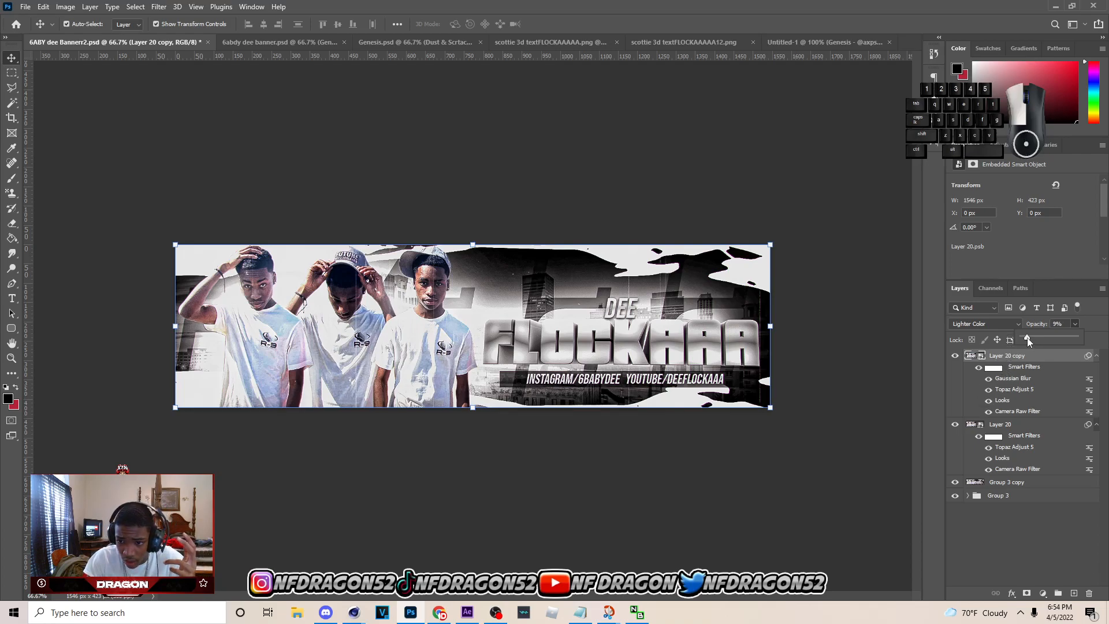
Add a new layer and dab soft brush spots across the FLOCKAAA lettering, using colors sampled from the letters.
left_click(1074, 593)
key("b")
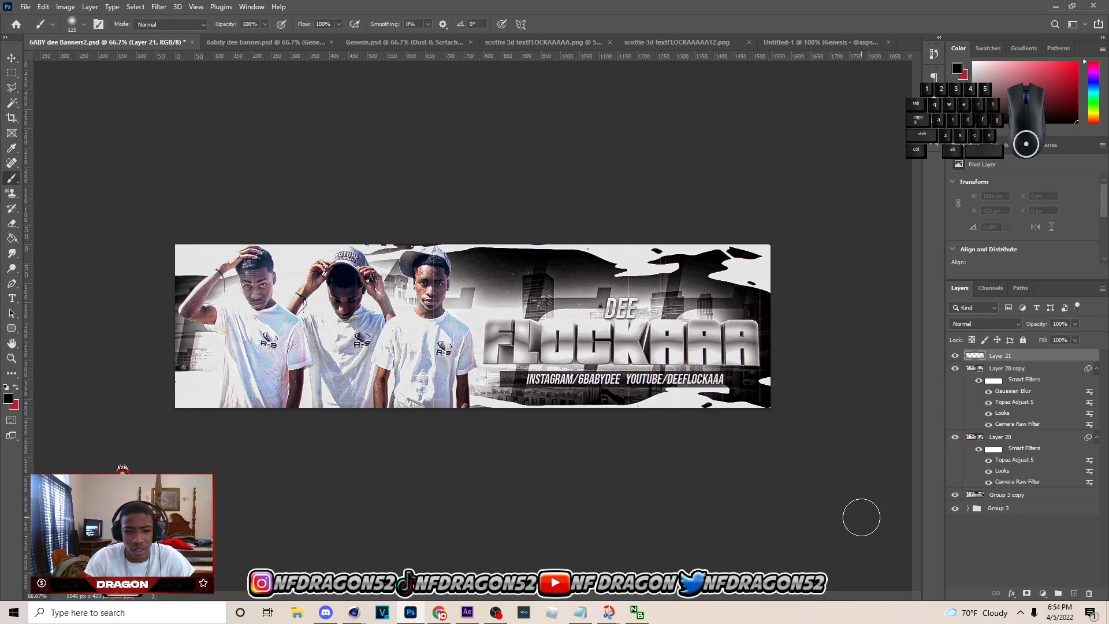
left_click(510, 344, "alt")
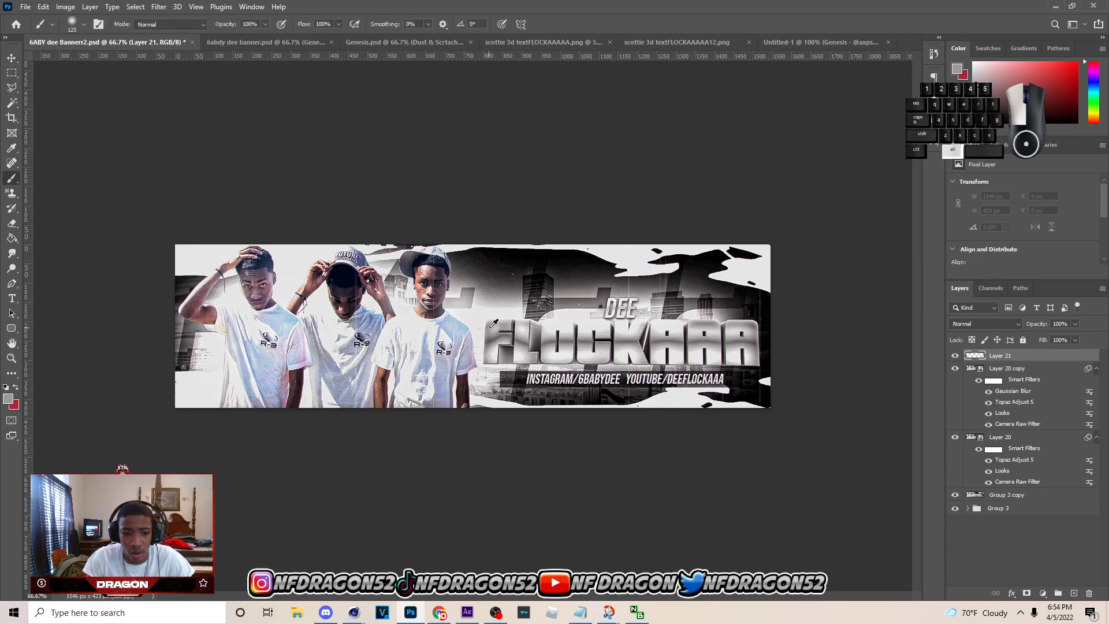
left_click(564, 359, "alt")
left_click(595, 327)
left_click(596, 327)
left_click(637, 360, "alt")
left_click(638, 360)
left_click(681, 328, "alt")
left_click(681, 326)
left_click(732, 353, "alt")
left_click(733, 360, "alt")
left_click(733, 359)
left_click(753, 333, "alt")
left_click(755, 330)
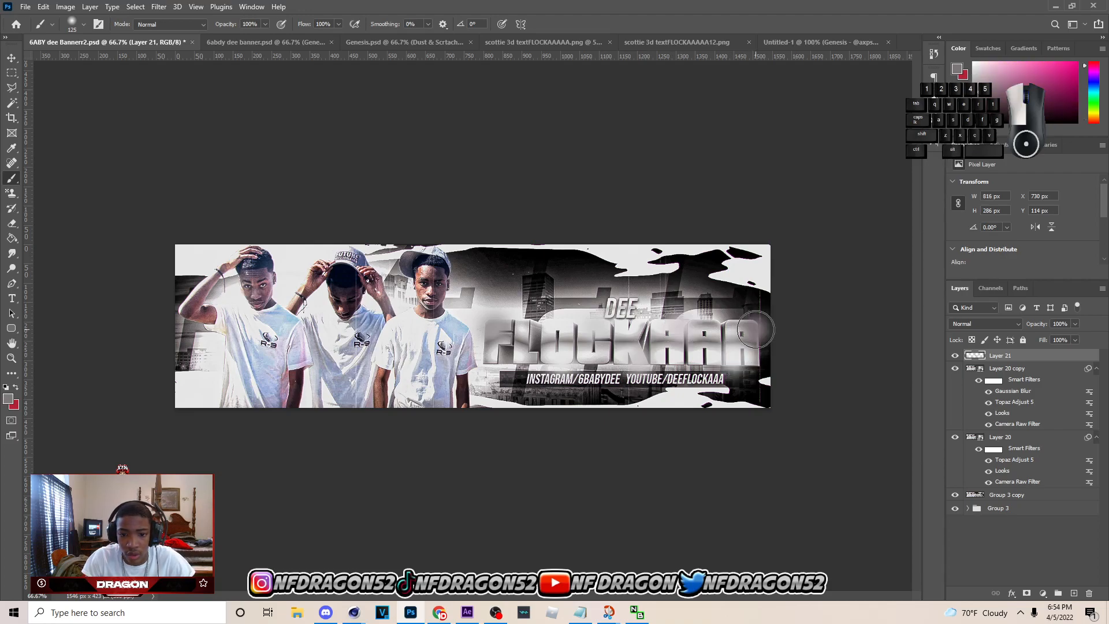
Enlarge the soft brush to 250 px and dab sampled colors over the figures, the banner edges and the area around the text.
key("bracketright")
key("bracketright")
key("bracketright")
key("bracketright")
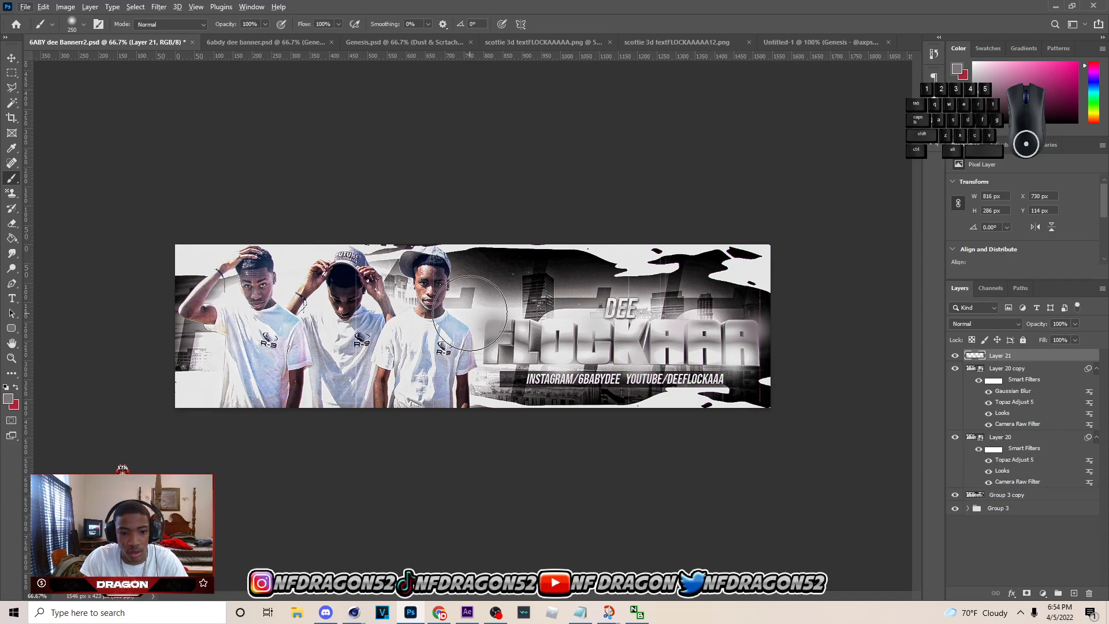
left_click(469, 311, "alt")
left_click(465, 296)
left_click(211, 334, "alt")
left_click(192, 337)
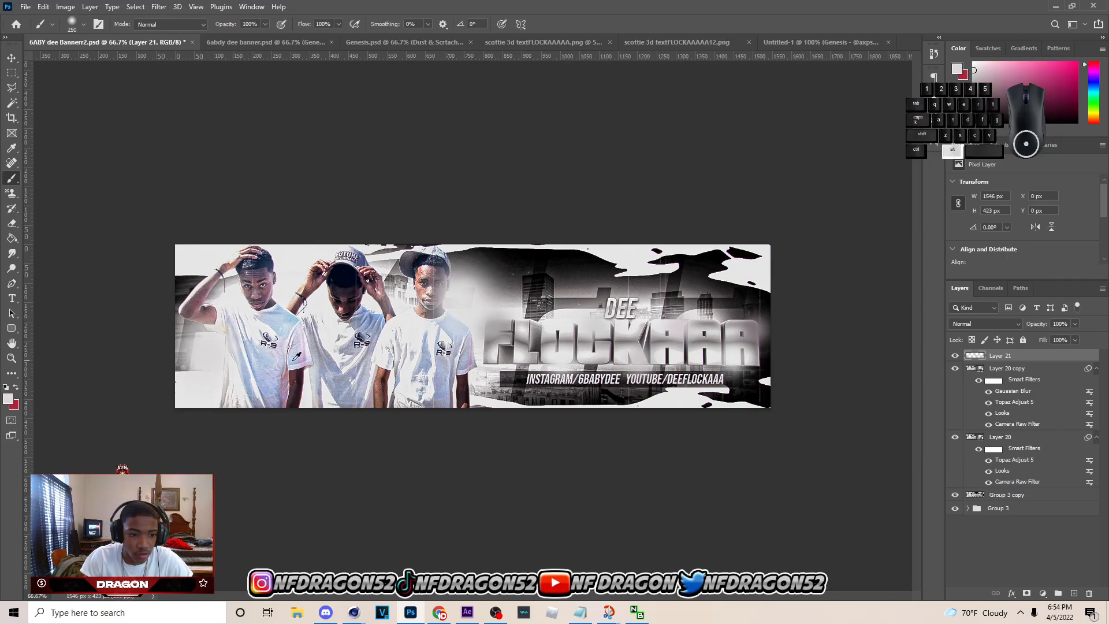
left_click(407, 391, "alt")
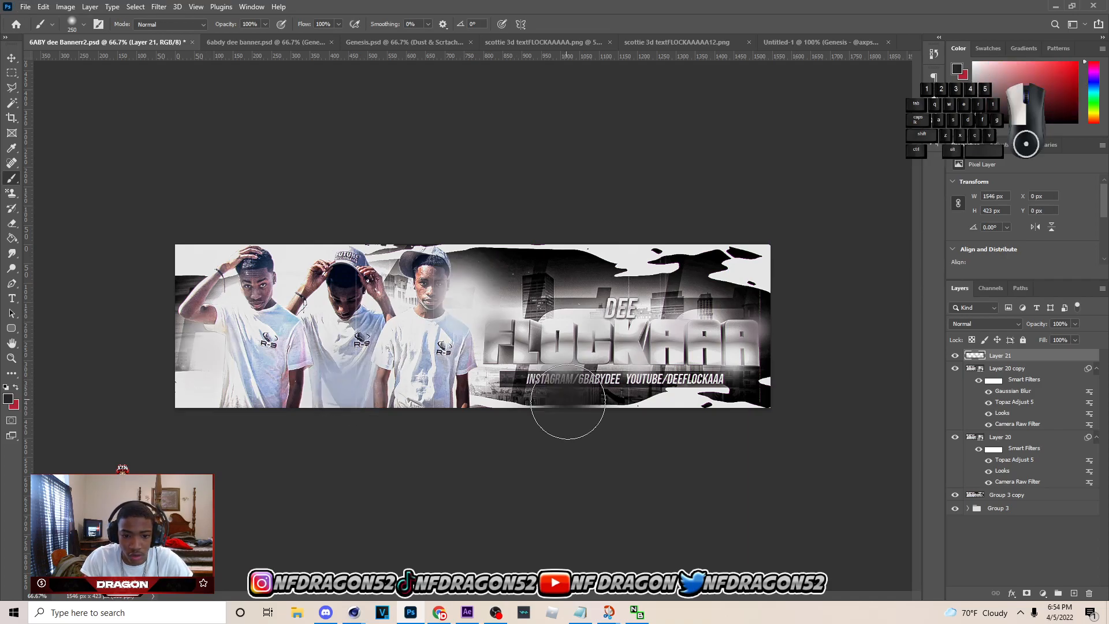
left_click(708, 345, "alt")
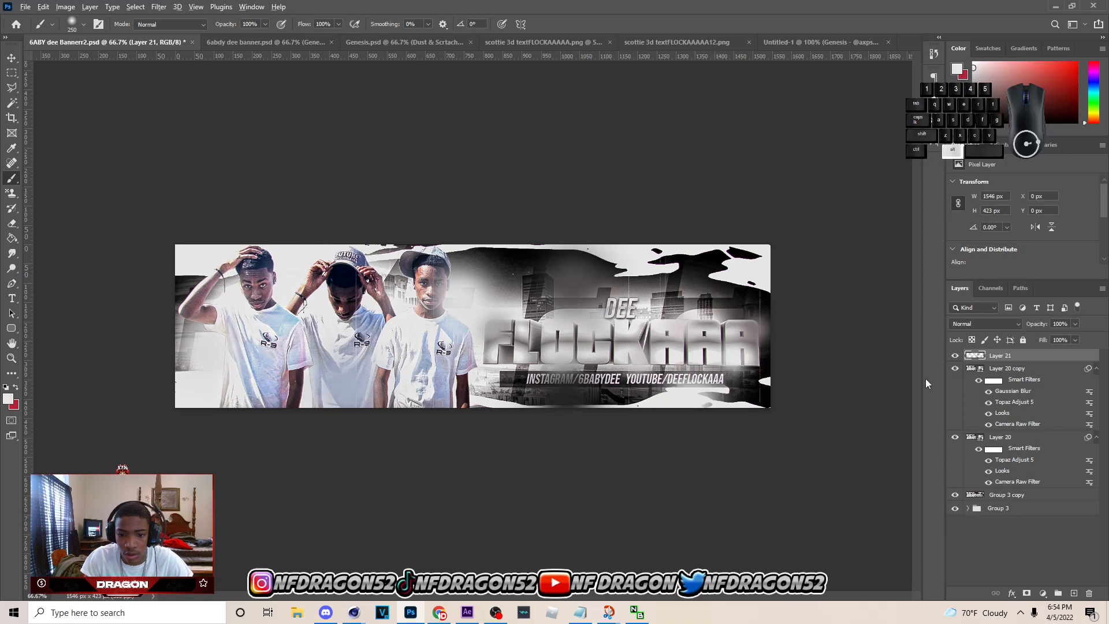
Set the brushed light layer's blend mode to Screen and lower its opacity to soften the glow.
left_click(985, 324)
left_click(960, 409)
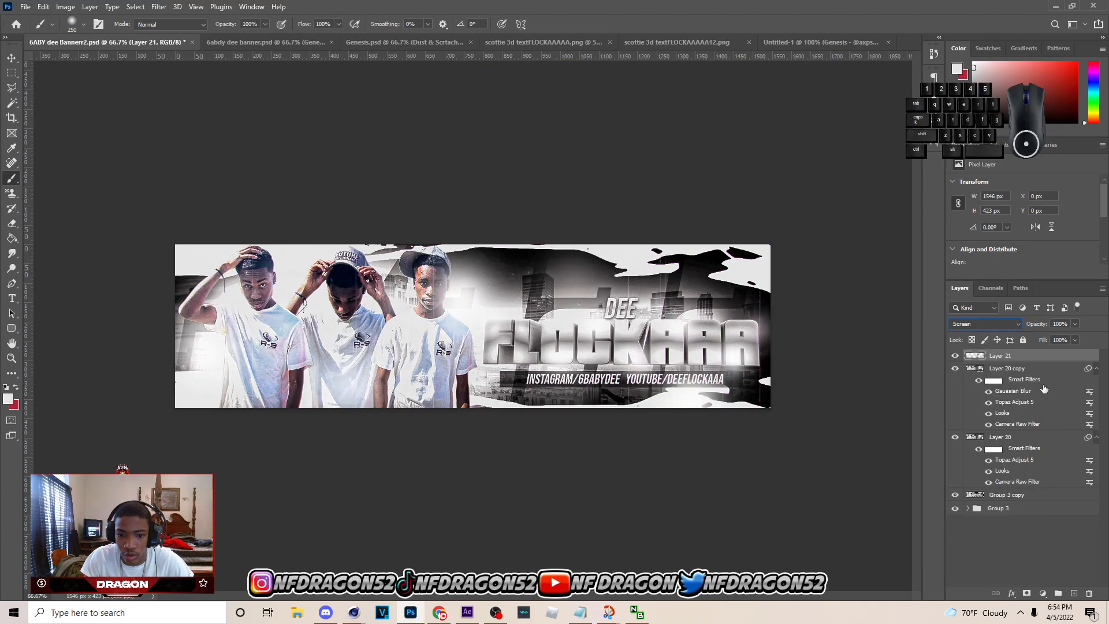
left_click_drag(1077, 324, 1046, 338)
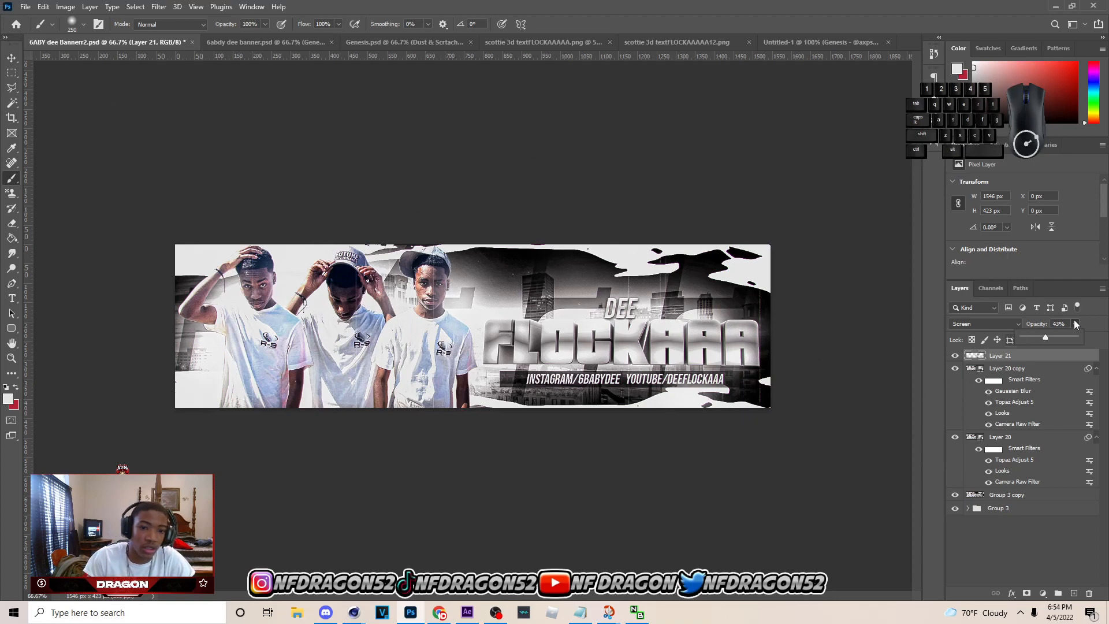
left_click(1032, 336)
left_click(9, 57)
left_click(614, 176)
Hide Layer 20, its blurred copy and the brushed Layer 21.
left_click(955, 437)
left_click(955, 368)
left_click(955, 355)
Copy the full canvas area of Group 3 copy to a new layer and convert that layer to a smart object.
left_click(1006, 494)
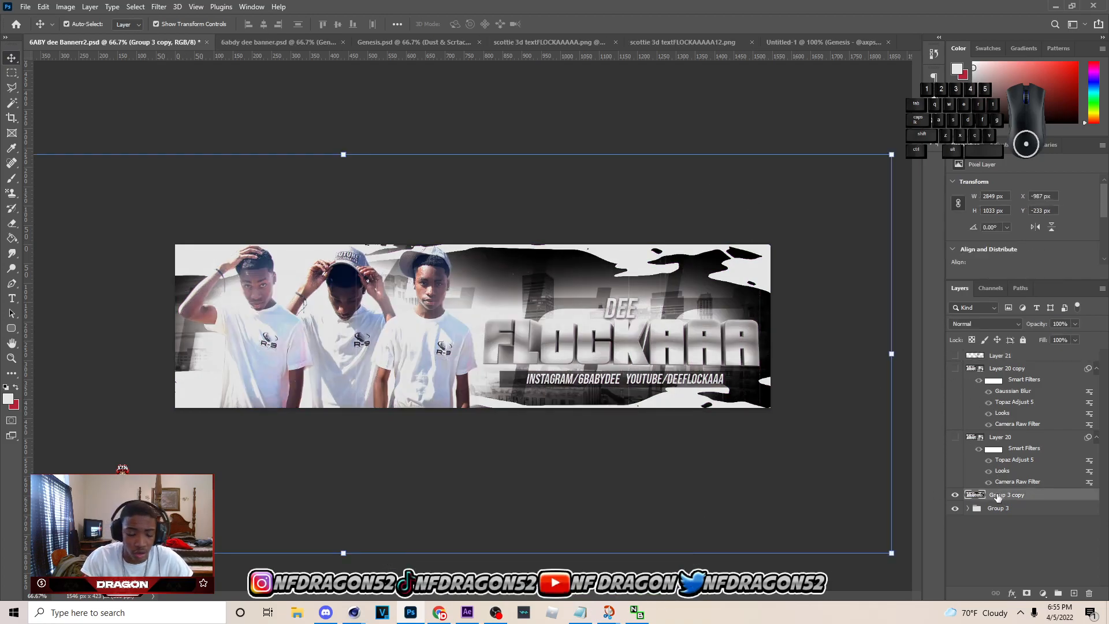
key("m")
left_click_drag(1066, 524, 1066, 524)
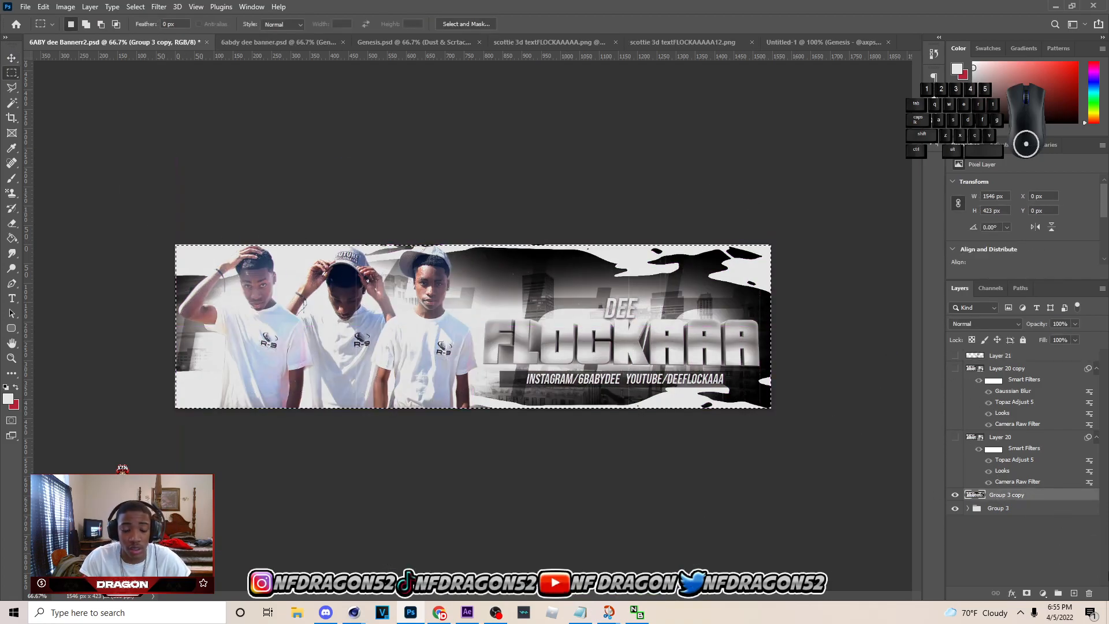
key("ctrl+j")
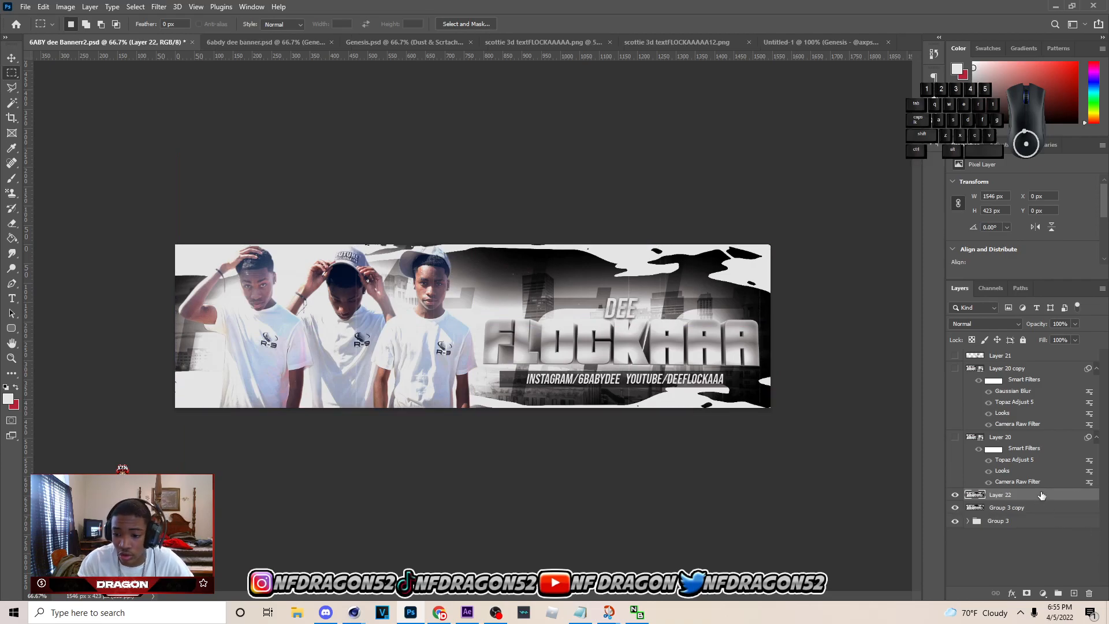
right_click(1042, 495)
left_click(994, 164)
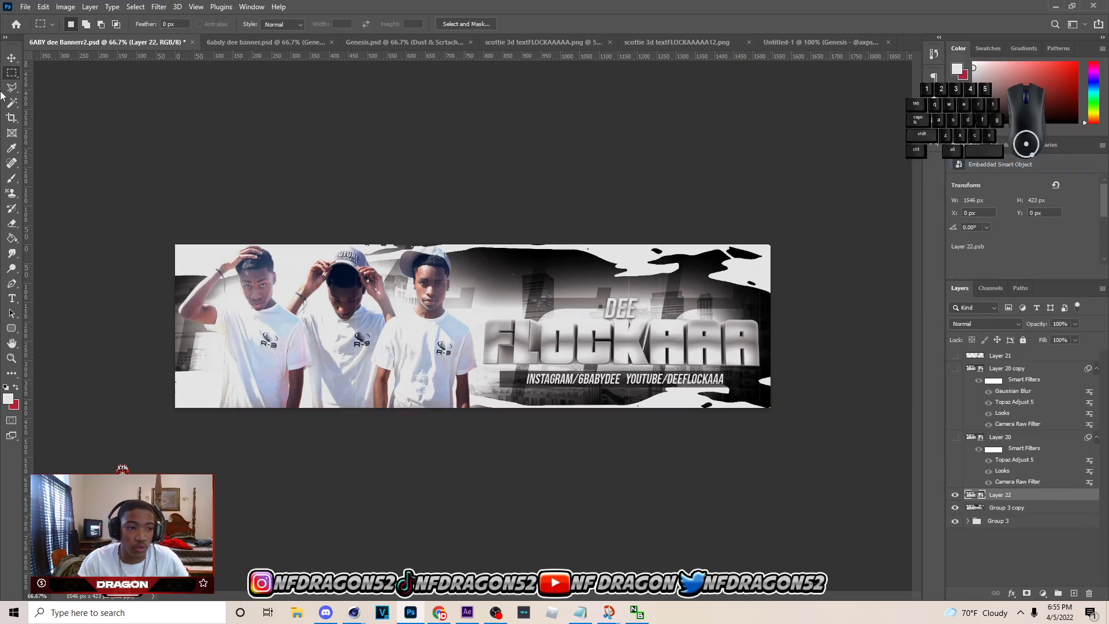
Try a Camera Raw preset on the Layer 22 smart object and undo the result.
left_click(11, 58)
left_click(158, 7)
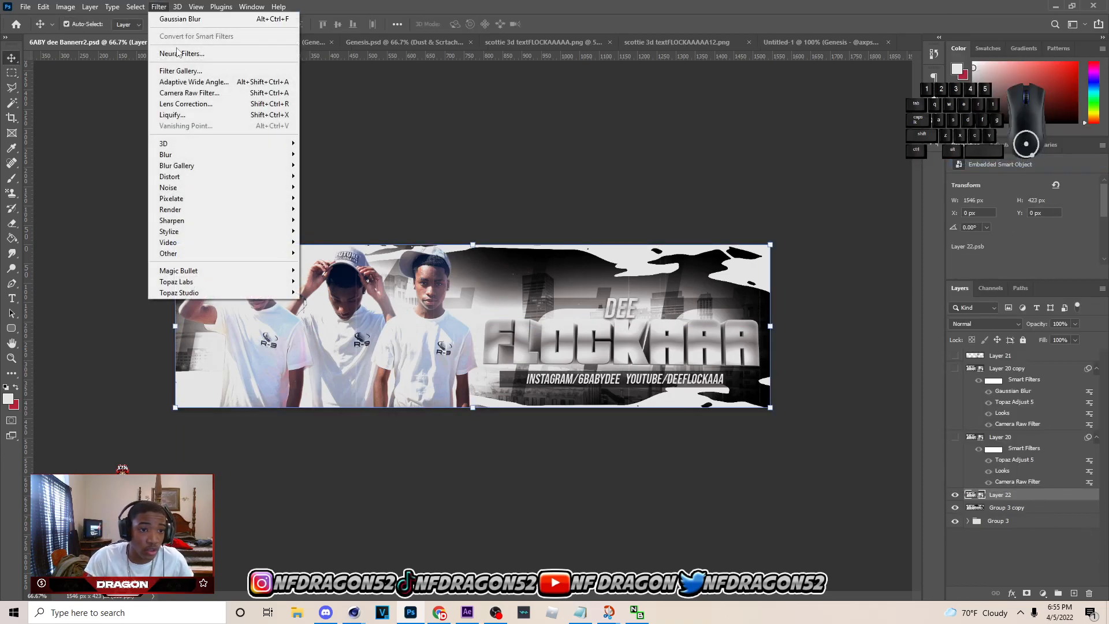
left_click(186, 93)
left_click(495, 612)
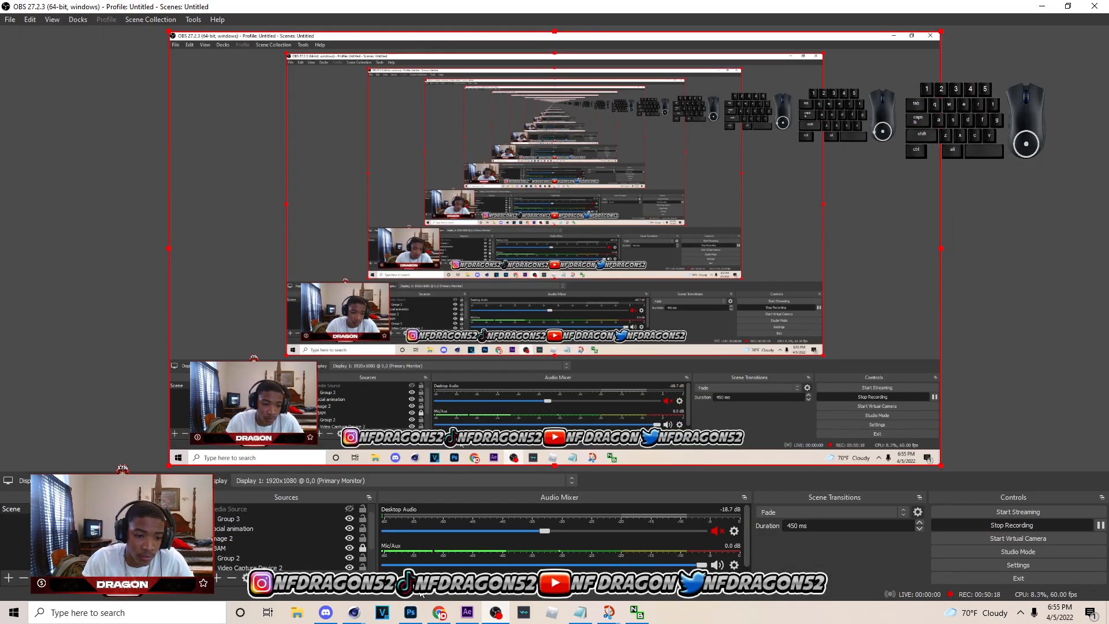
mouse_move(411, 612)
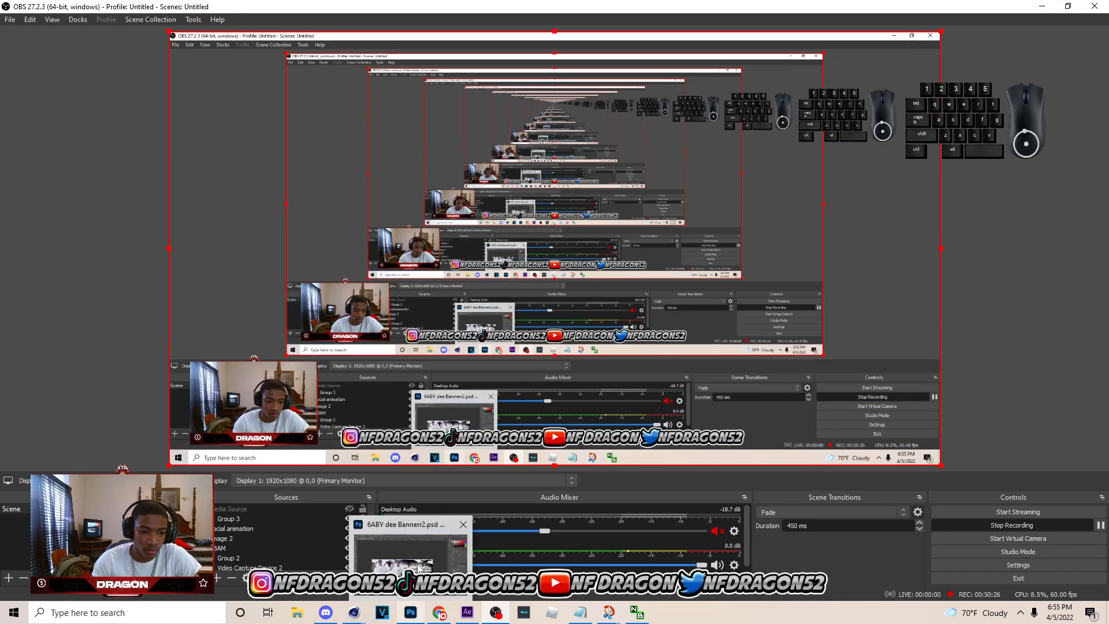
left_click(420, 569)
scroll(731, 387, "down", 5)
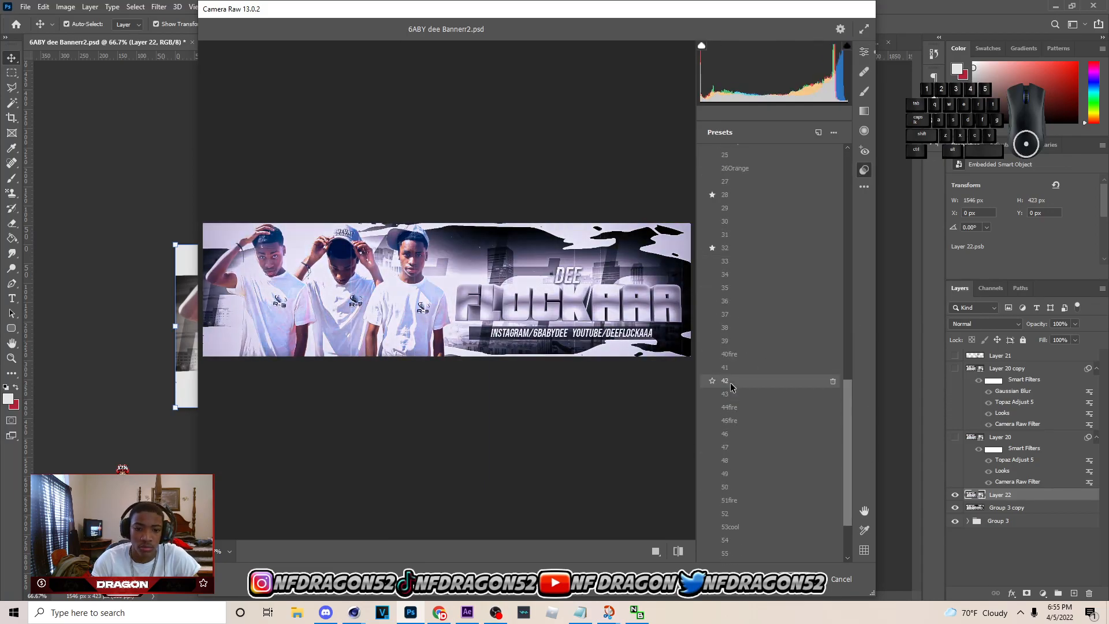
scroll(731, 387, "up", 4)
left_click(729, 164)
left_click(799, 579)
left_click(159, 6)
left_click(173, 18)
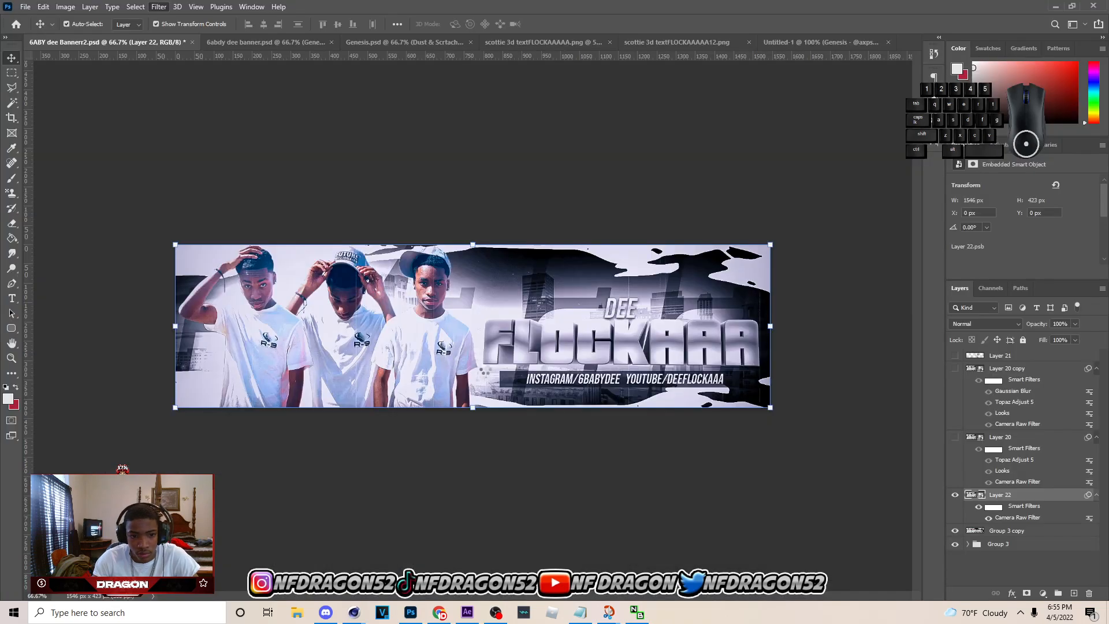
key("ctrl+z")
Apply a different Camera Raw preset to the Layer 22 smart object.
left_click(158, 7)
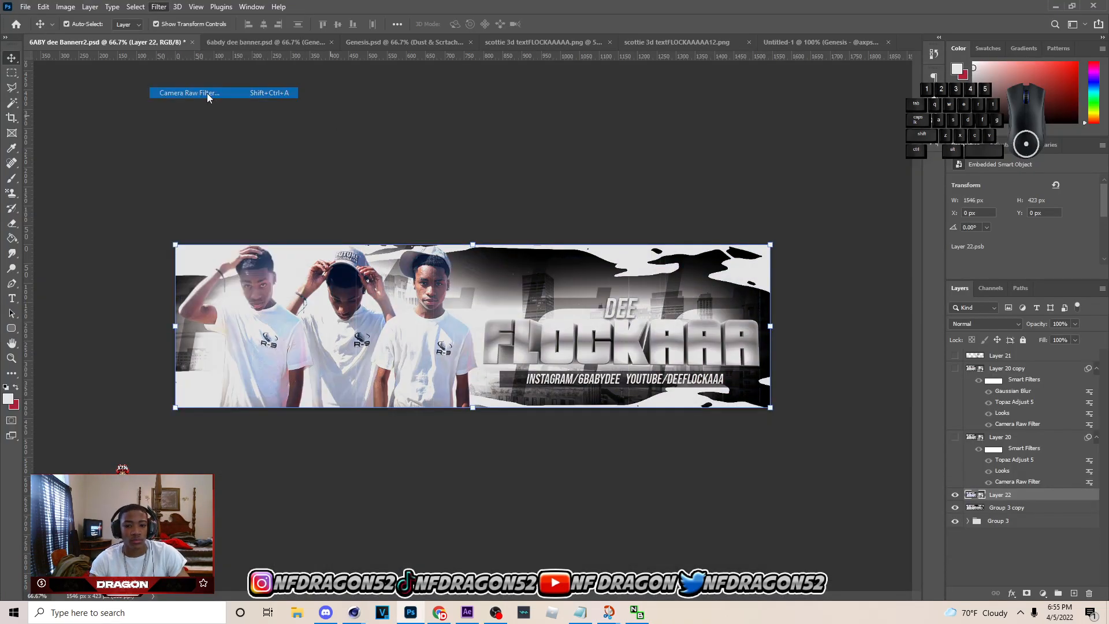
left_click(208, 93)
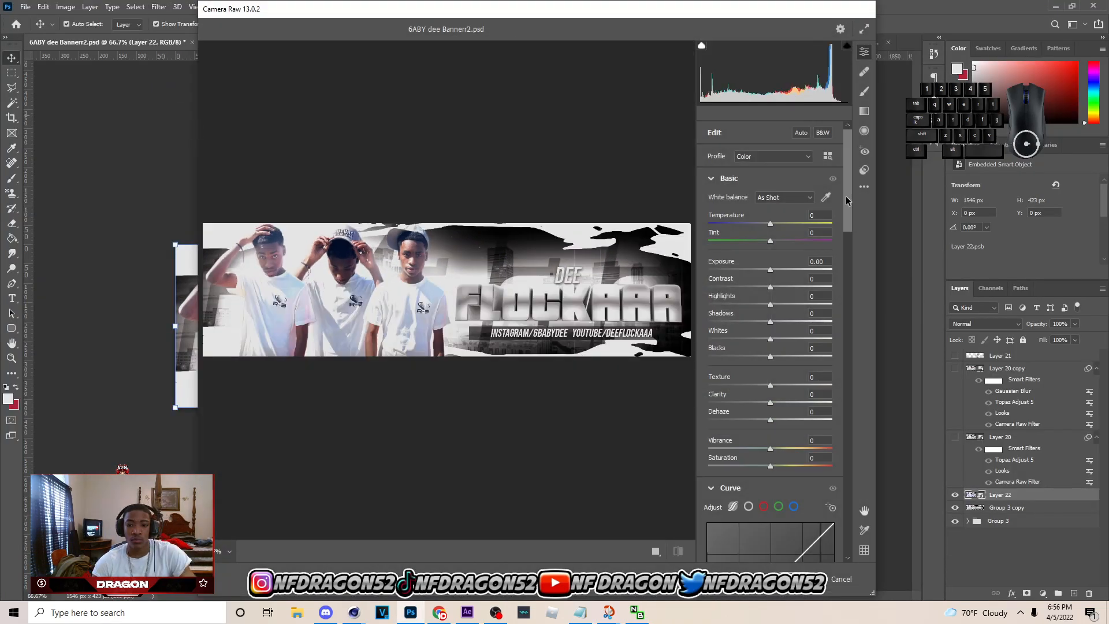
left_click(864, 170)
left_click(752, 500)
left_click(797, 578)
Add the Magic Bullet PhotoLooks and Topaz Adjust 5 filters to Layer 22, accepting their loaded settings.
left_click(159, 7)
mouse_move(213, 271)
left_click(329, 270)
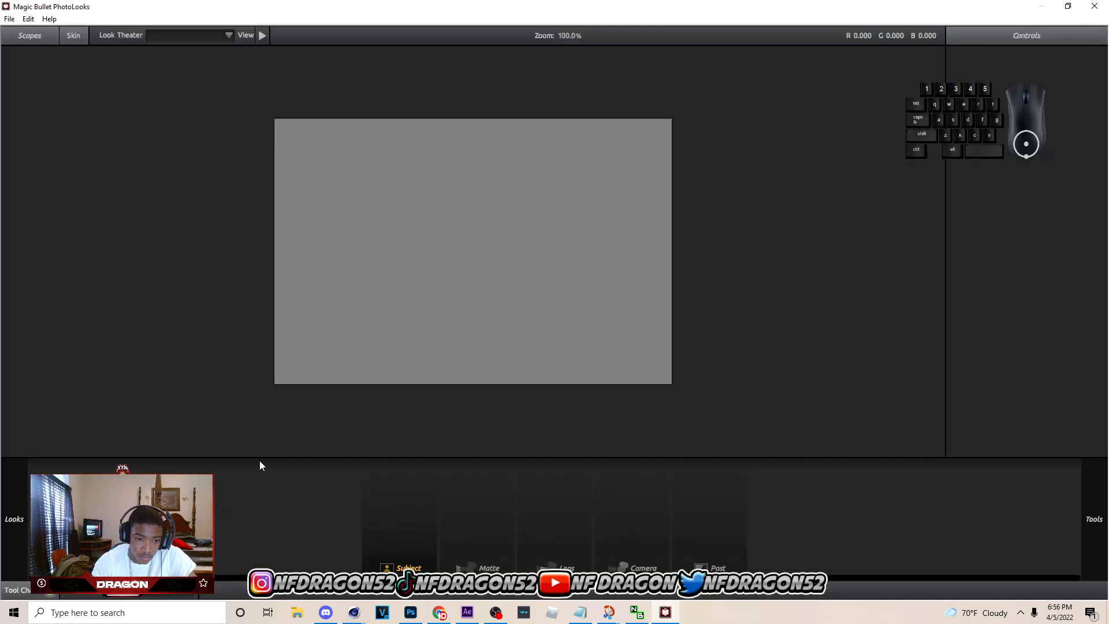
left_click(1068, 589)
left_click(159, 7)
mouse_move(212, 281)
left_click(330, 281)
left_click(1068, 587)
Check Layer 20 copy briefly, hide it again and make the brushed Layer 21 visible.
left_click(954, 368)
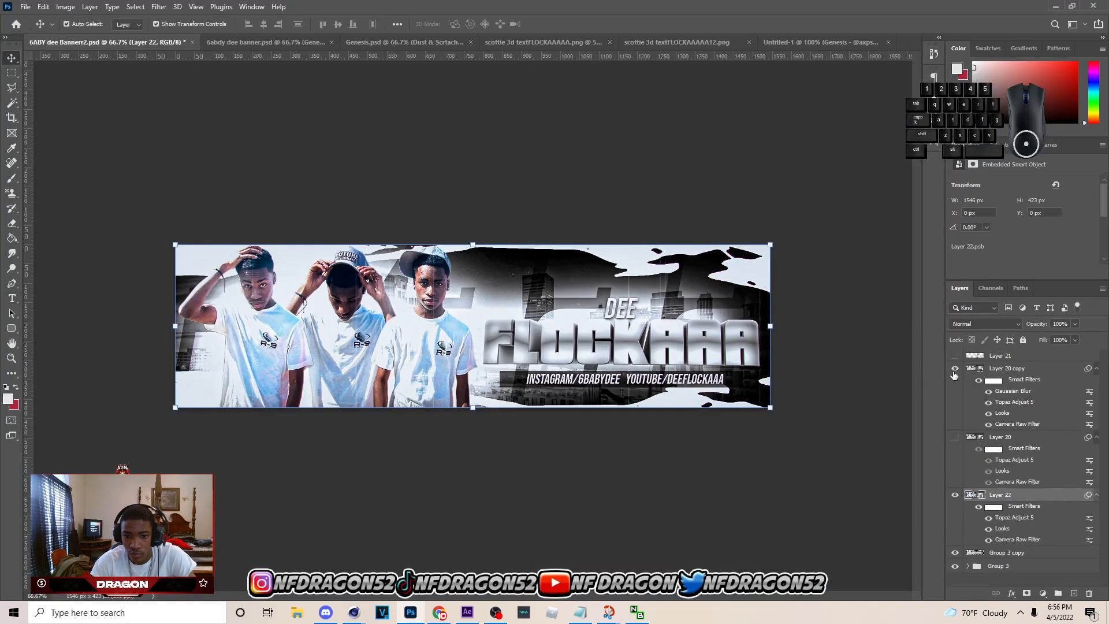
left_click(954, 368)
left_click(954, 355)
Duplicate Layer 22 and apply a Gaussian Blur with a 2.3-pixel radius to the copy.
key("ctrl+j")
left_click(159, 7)
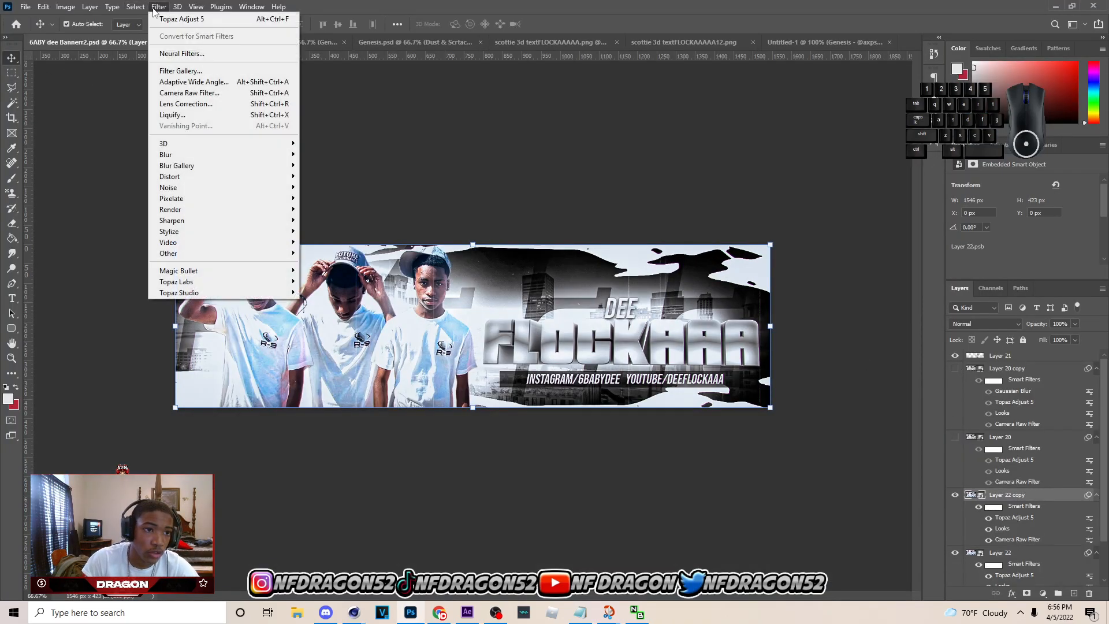
mouse_move(173, 146)
left_click(330, 198)
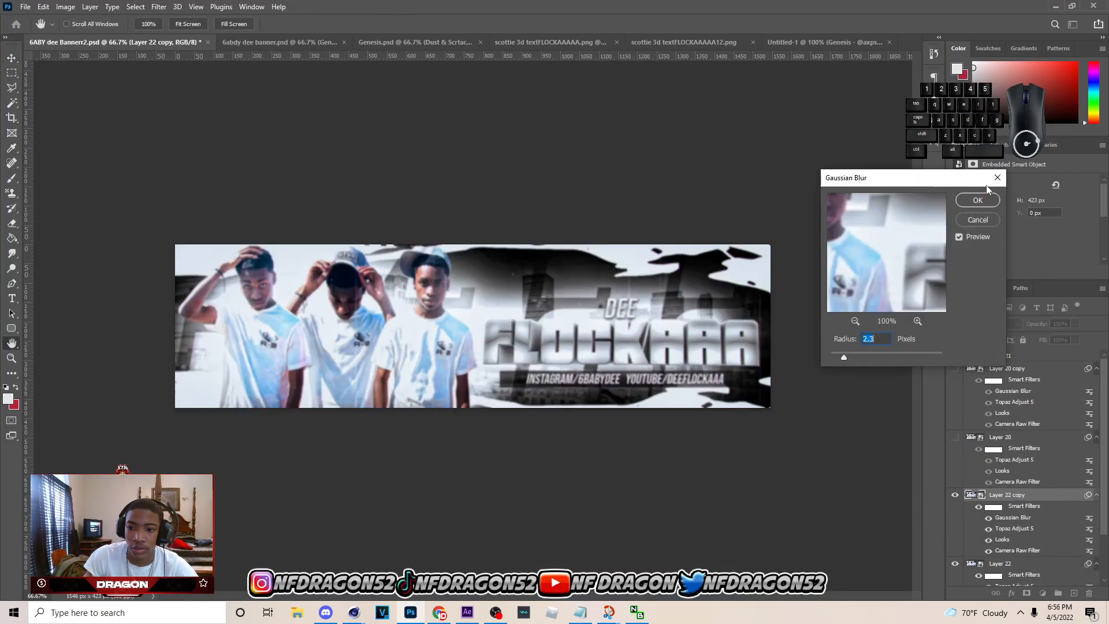
left_click(983, 192)
Set the blurred Layer 22 copy's blend mode to Lighter Color and its opacity to 23%.
left_click(985, 323)
left_click(982, 434)
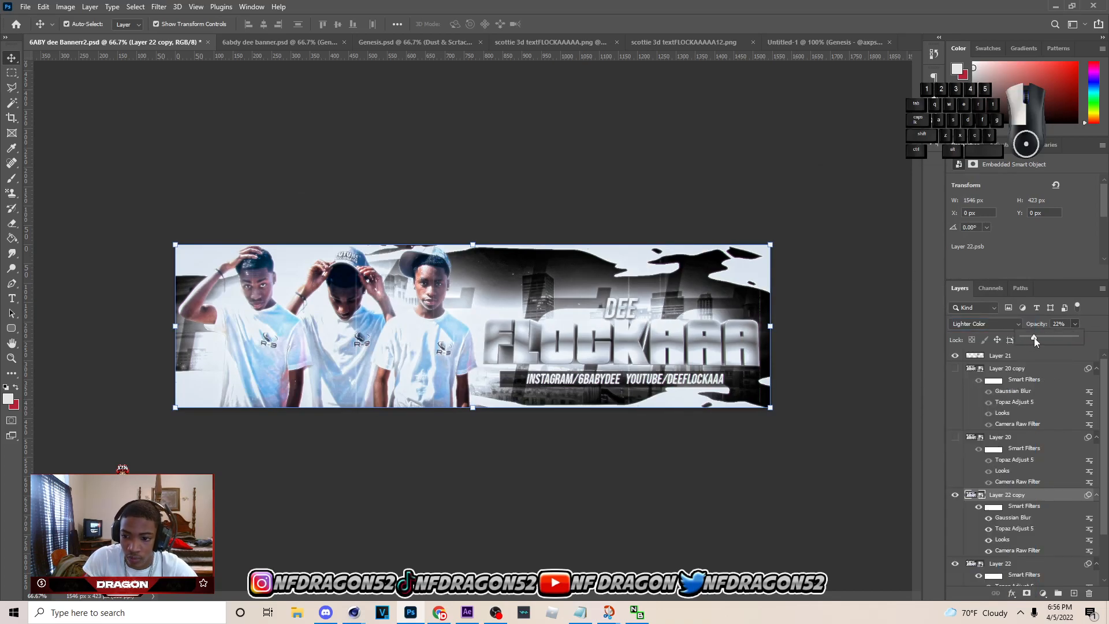
left_click_drag(1034, 340, 1035, 341)
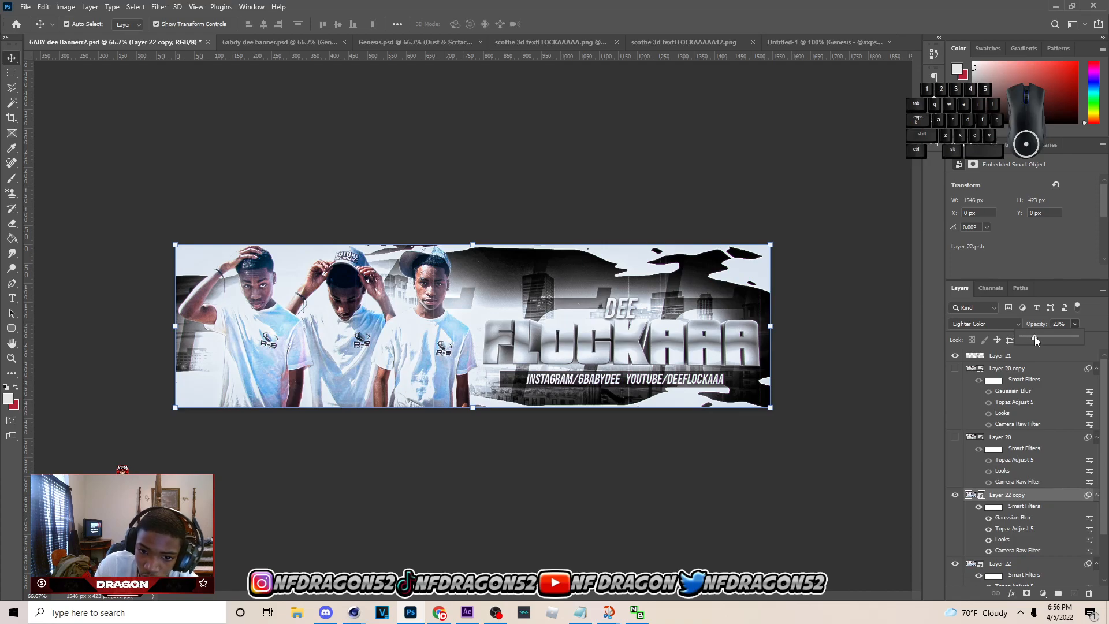
left_click(845, 335)
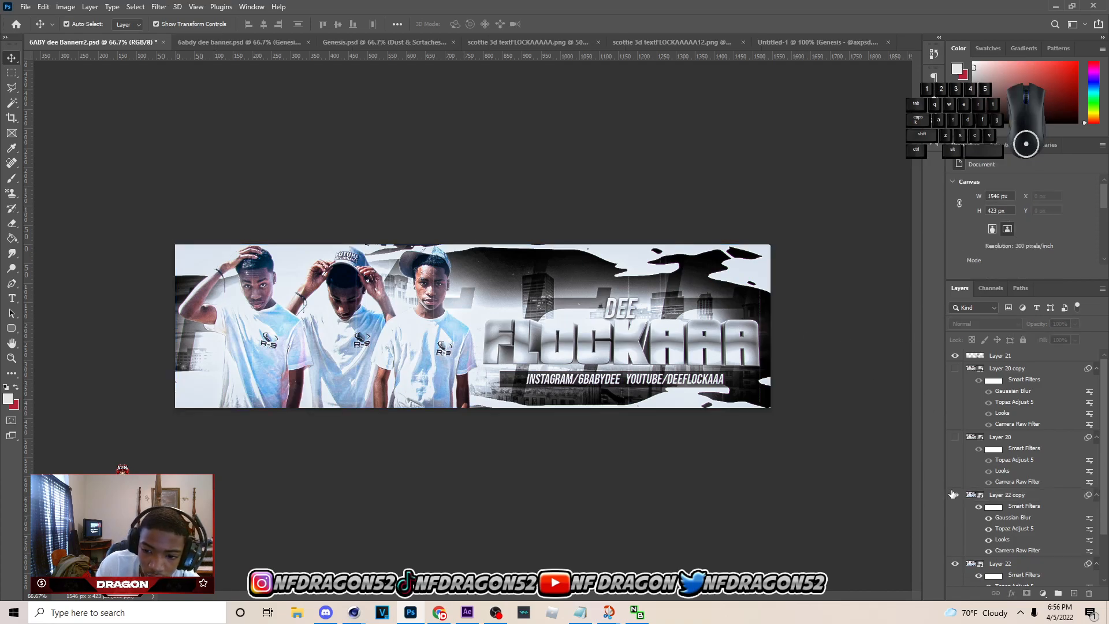
left_click(972, 495)
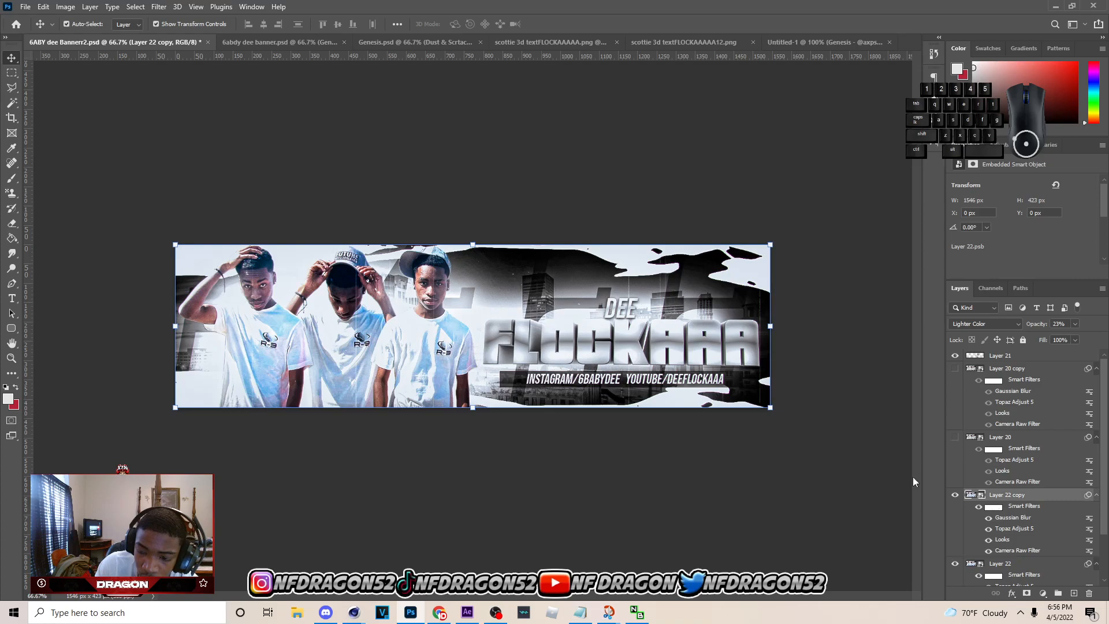
Export the banner at 1546 × 423 px as a PNG named deeFLockka 20 in the Downloads folder.
left_click(23, 7)
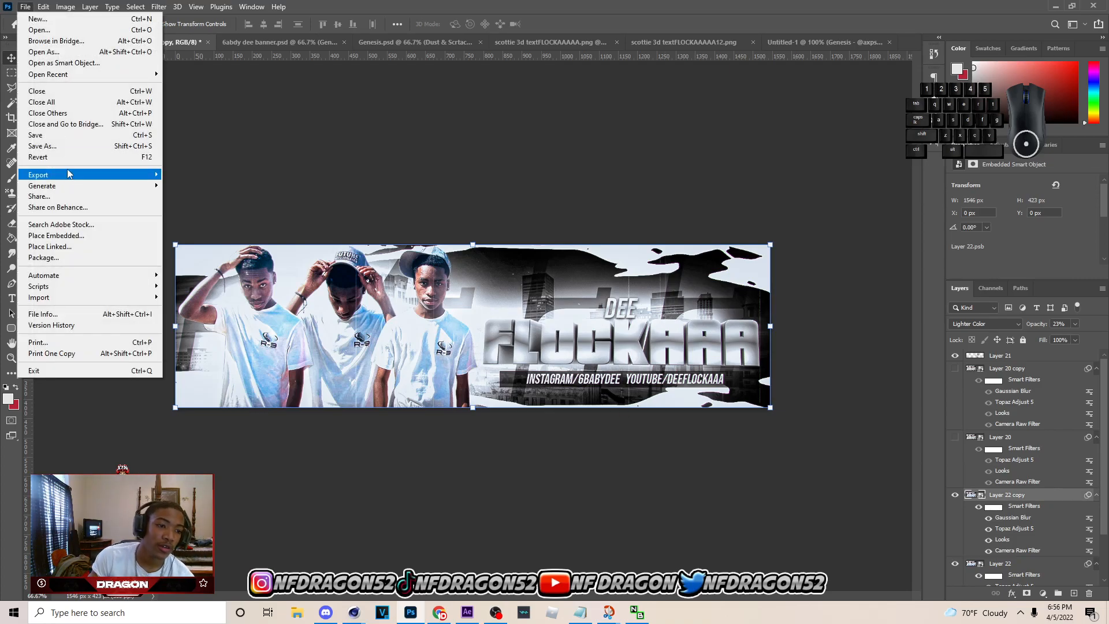
left_click(196, 190)
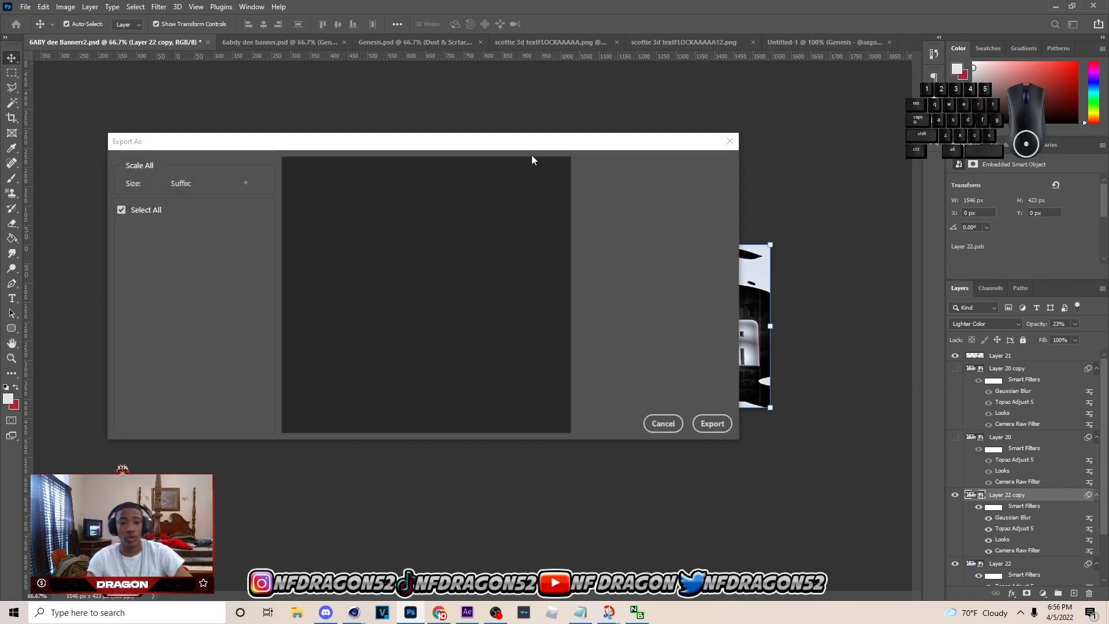
left_click(724, 424)
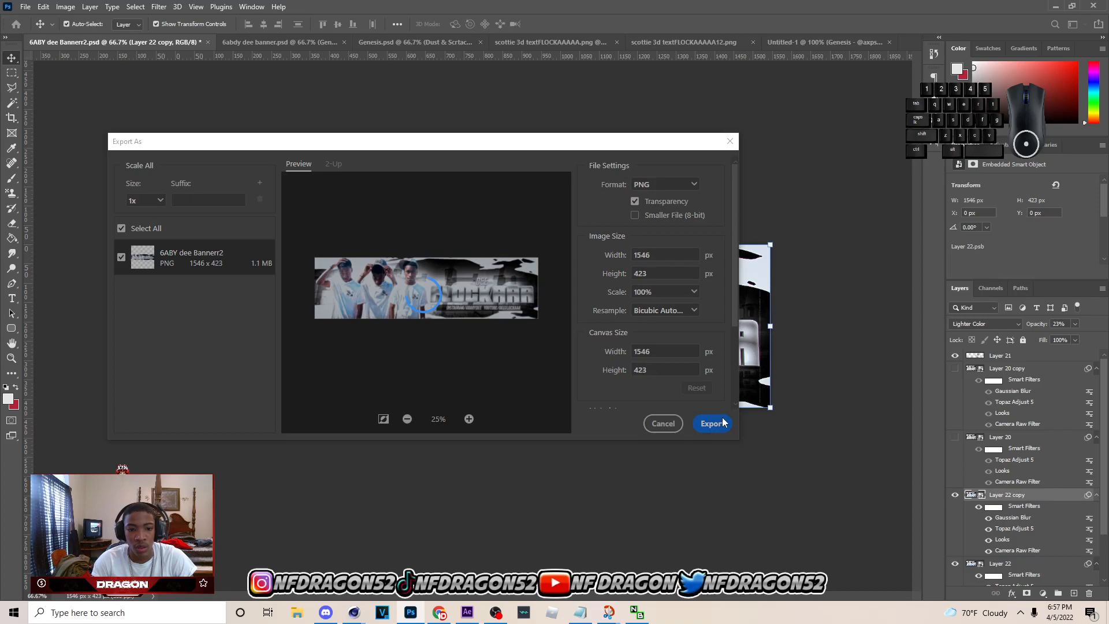
type("dee")
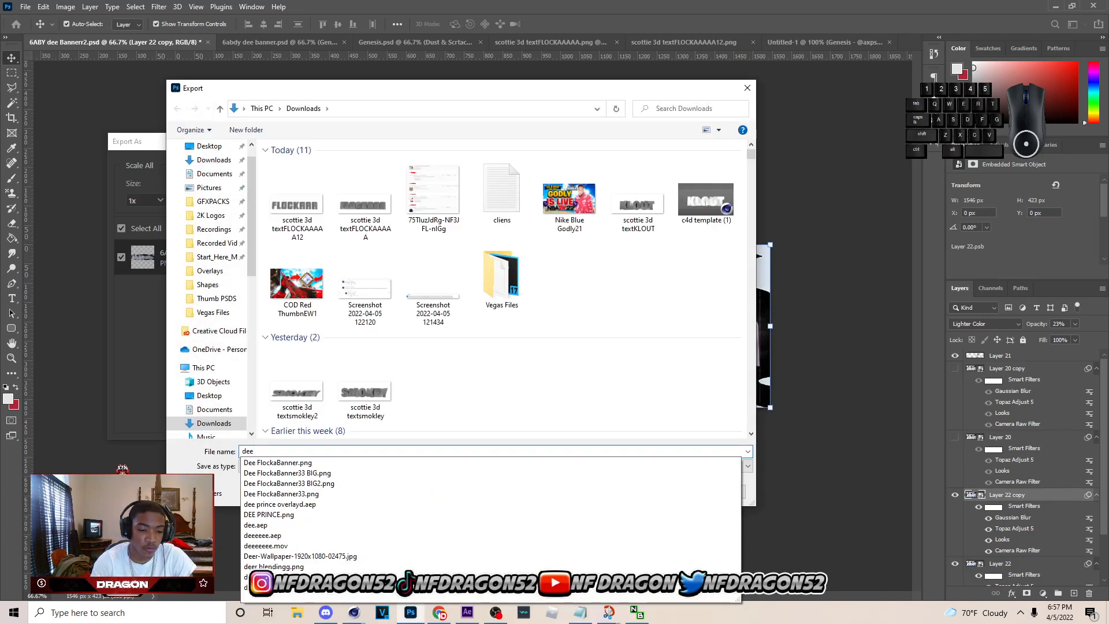
type("FLockka 20")
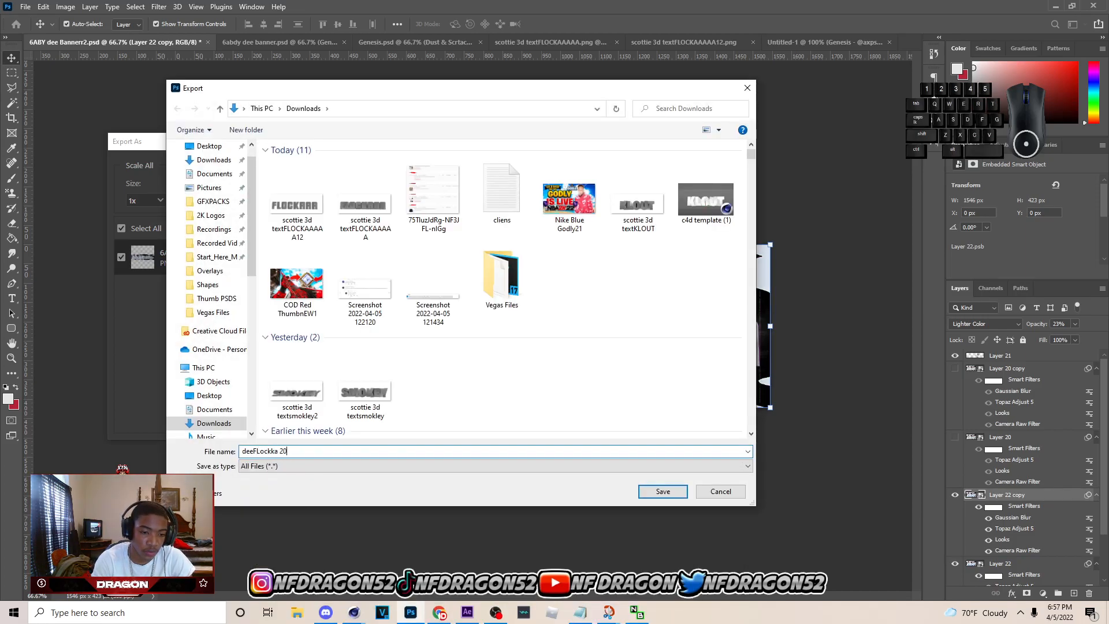
key("Return")
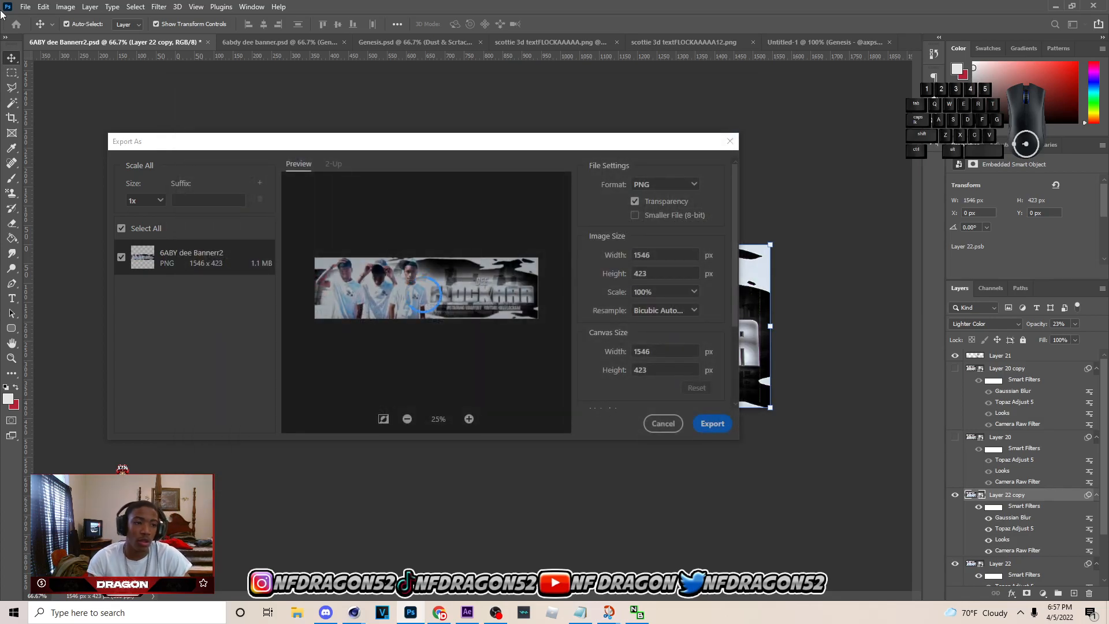
Open youtube-channel-art-sizing-template.png from the Downloads folder.
left_click(24, 8)
left_click(24, 8)
left_click(24, 8)
left_click(37, 28)
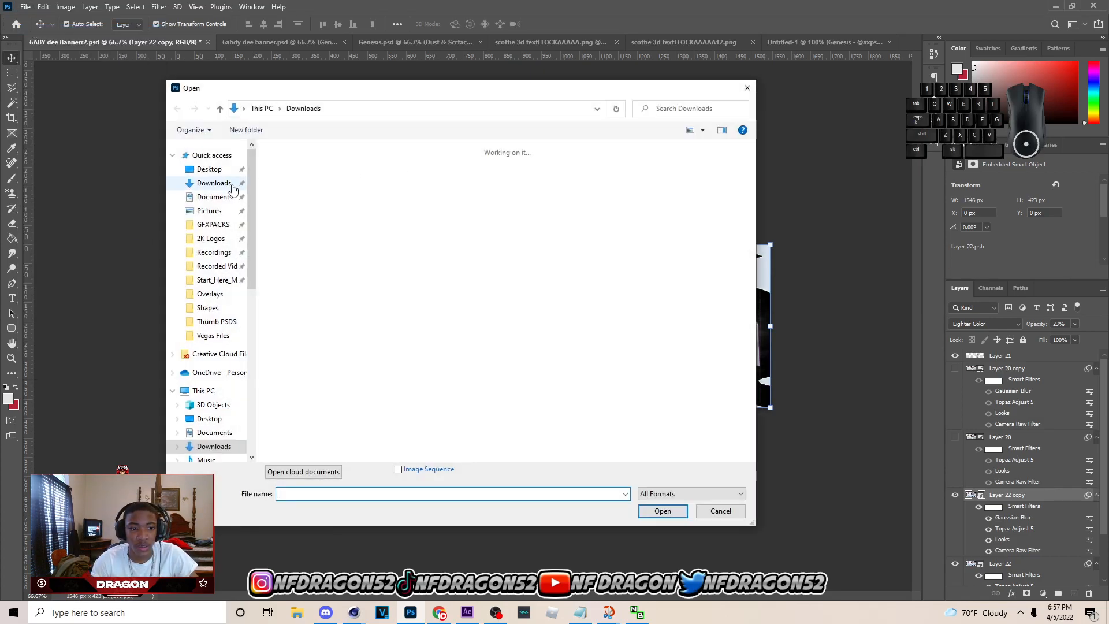
left_click_drag(750, 154, 750, 444)
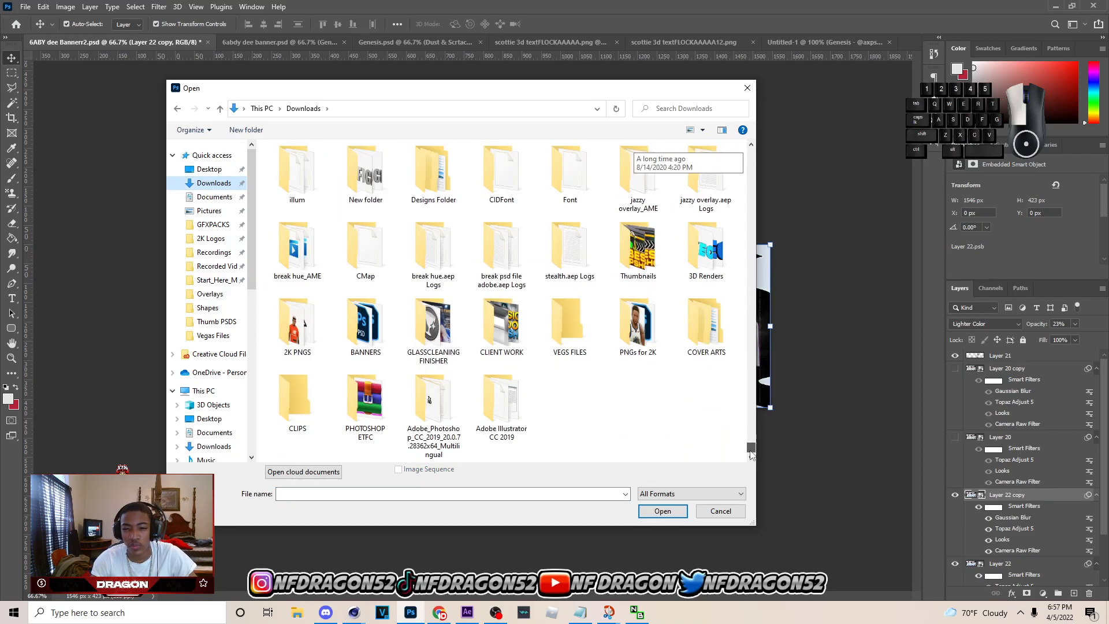
scroll(433, 370, "down", 5)
left_click(653, 431)
left_click(674, 511)
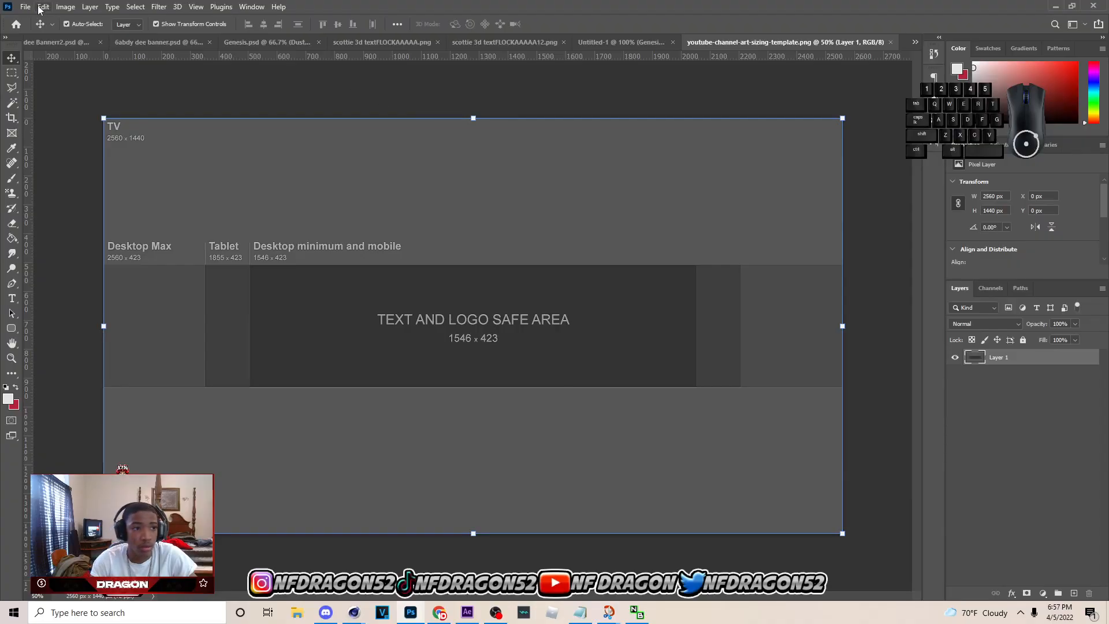
Open the exported deeFLockka 20 image and copy the banner into the safe area of the YouTube channel art template.
left_click(26, 6)
left_click(35, 33)
left_click(297, 191)
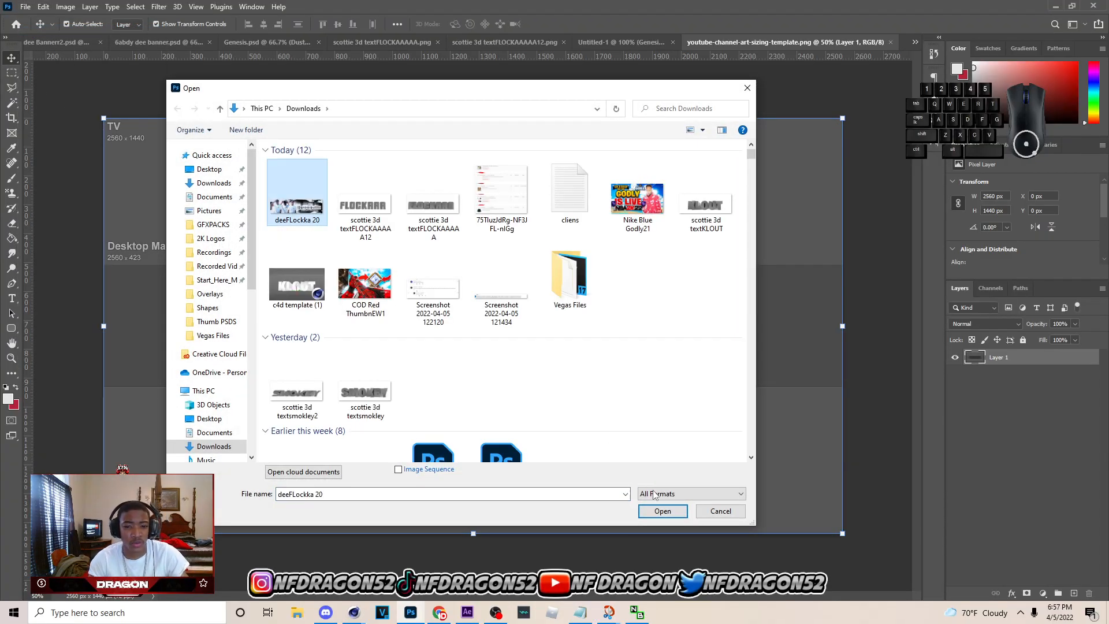
left_click(682, 508)
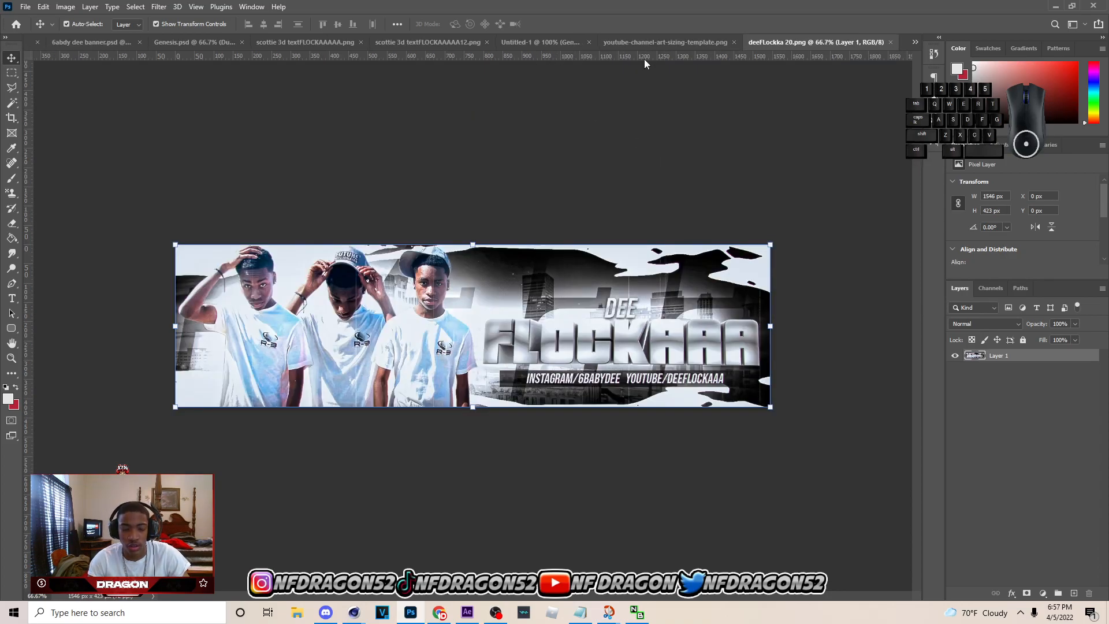
left_click(653, 47)
key("ctrl+v")
Extend the banner strip with duplicates on both sides, merge the duplicates and place them below the original banner layer.
key("ctrl+j")
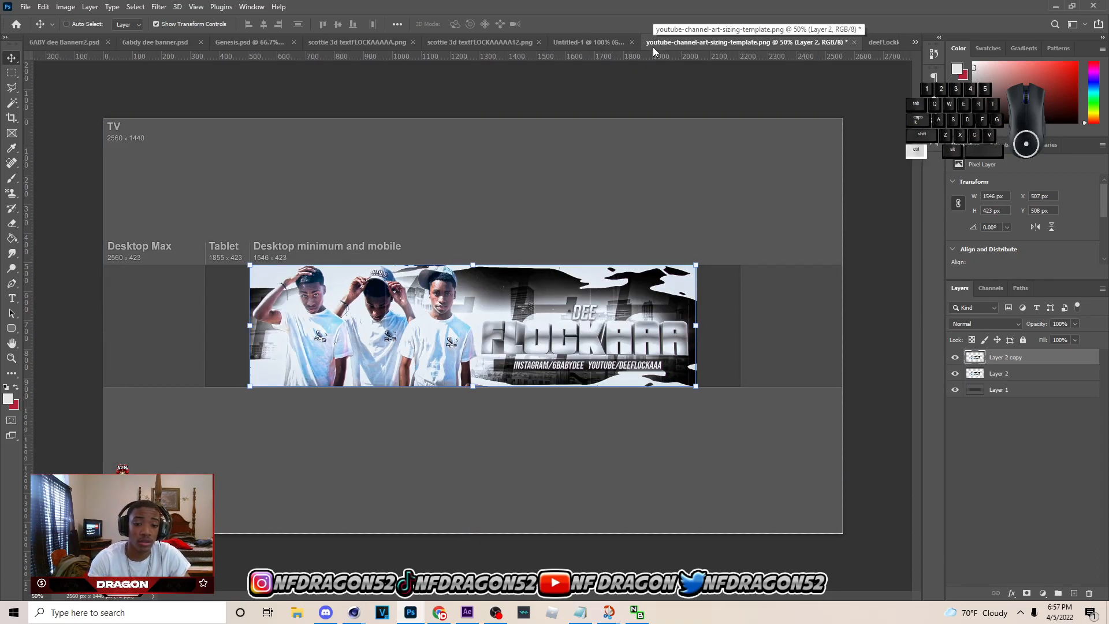
left_click_drag(555, 307, 714, 312)
key("ctrl+j")
left_click(1001, 373, "ctrl")
key("ctrl+e")
left_click_drag(1007, 360, 1010, 384)
Darken the merged side copies by strongly lowering Lightness with Hue/Saturation.
key("ctrl+u")
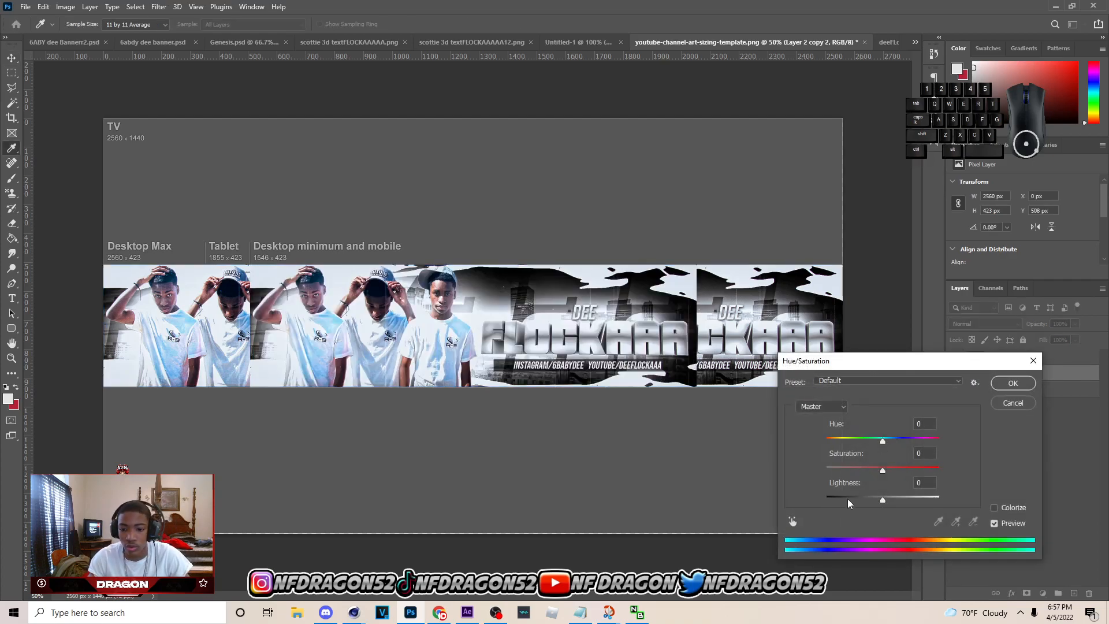
left_click_drag(847, 500, 840, 501)
left_click(1012, 383)
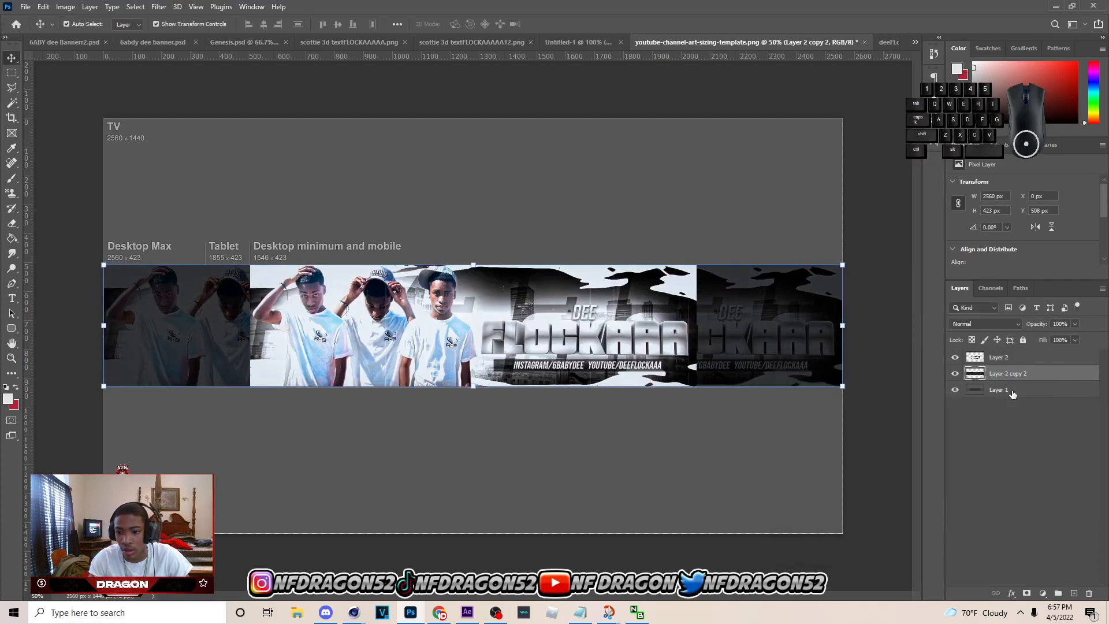
Create a group above Layer 1 with a new empty layer inside, and sample a light blue from the shirts.
left_click(998, 389)
left_click(1059, 594)
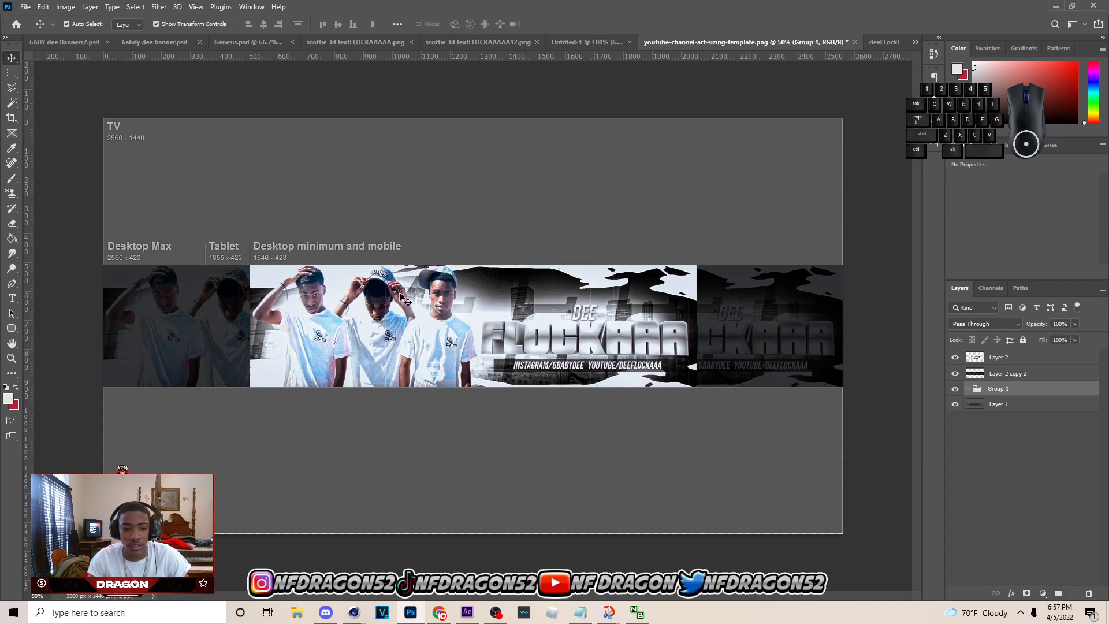
key("b")
key("g")
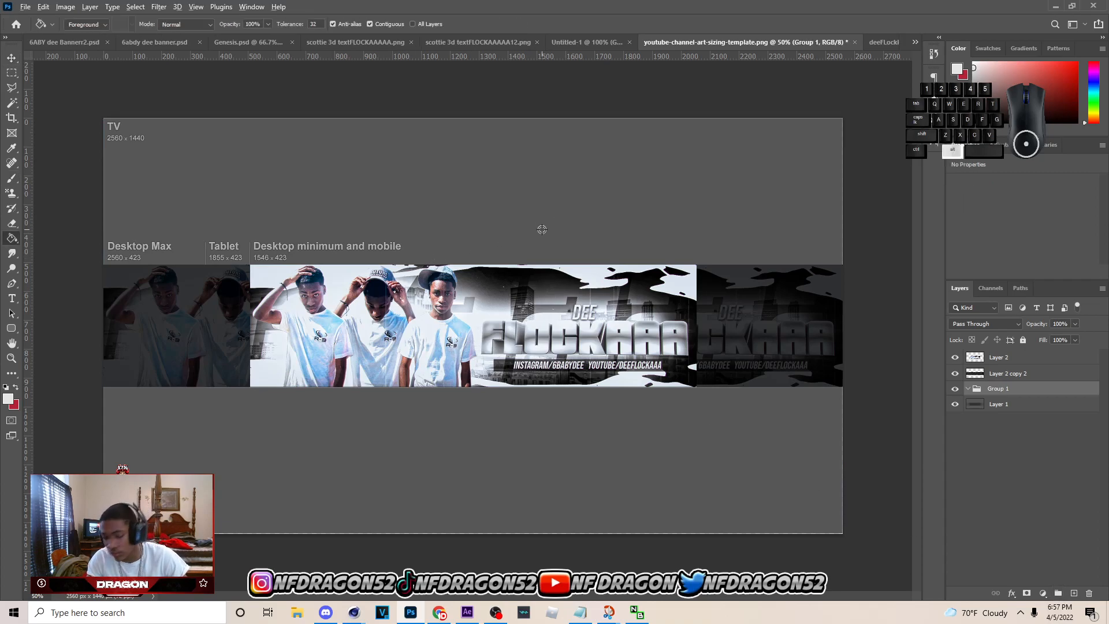
left_click(452, 328, "alt")
left_click(489, 219)
left_click(549, 233)
left_click(1072, 594)
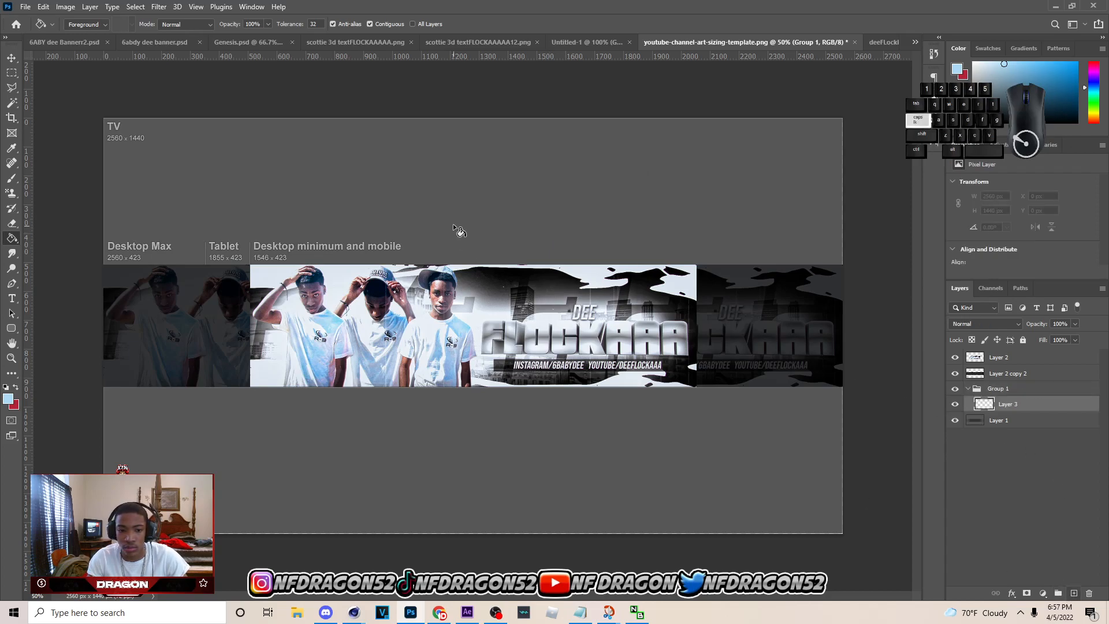
Try filling the new background layer with the sampled light color and undo the fill.
left_click(450, 210)
key("ctrl+z")
key("ctrl+shift+z")
key("ctrl+z")
key("ctrl+z")
key("ctrl+shift+z")
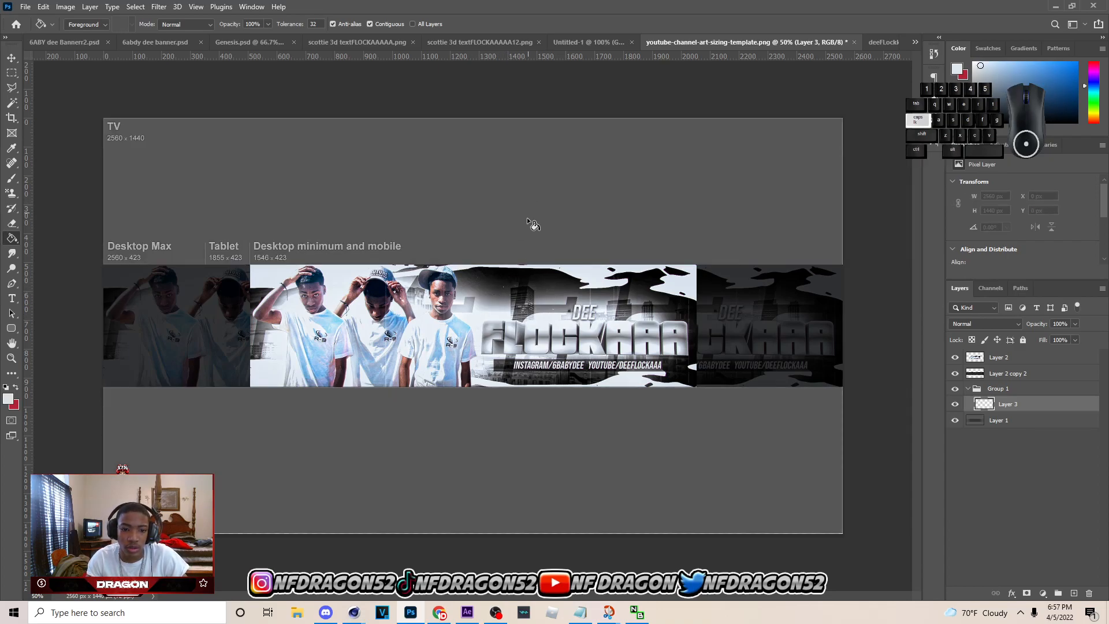
key("ctrl+alt+z")
key("ctrl+alt+z")
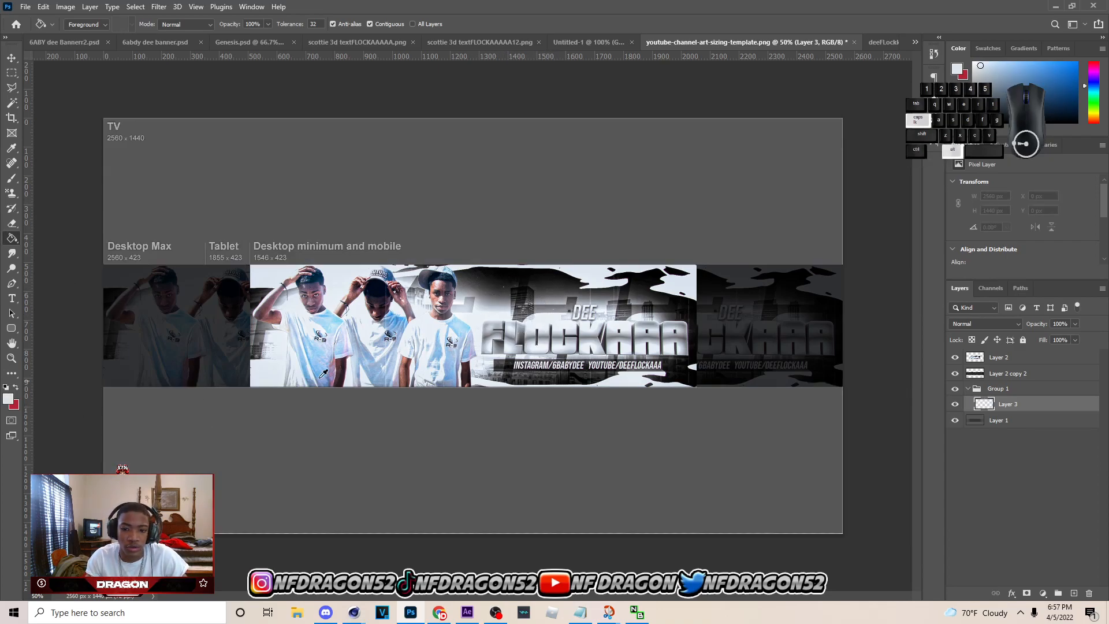
Sample a near-black from the darkened side of the banner and fill Layer 3 with it.
left_click(778, 306, "alt")
left_click(605, 211)
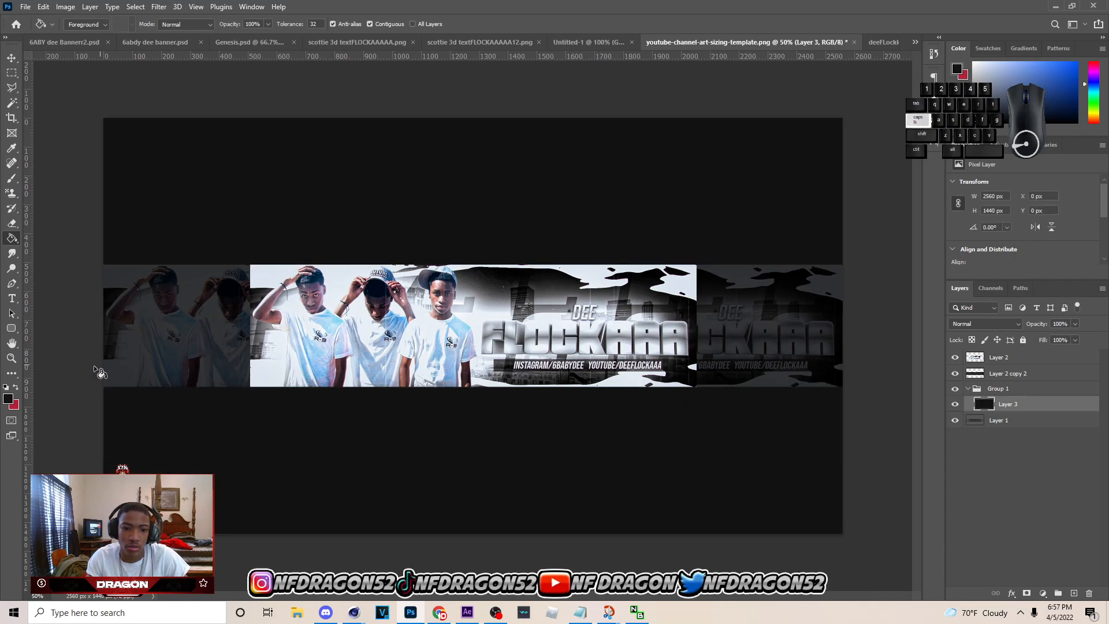
Undo the near-black fill, set the foreground color to pure black and fill Layer 3 with it.
key("ctrl+z")
left_click(8, 398)
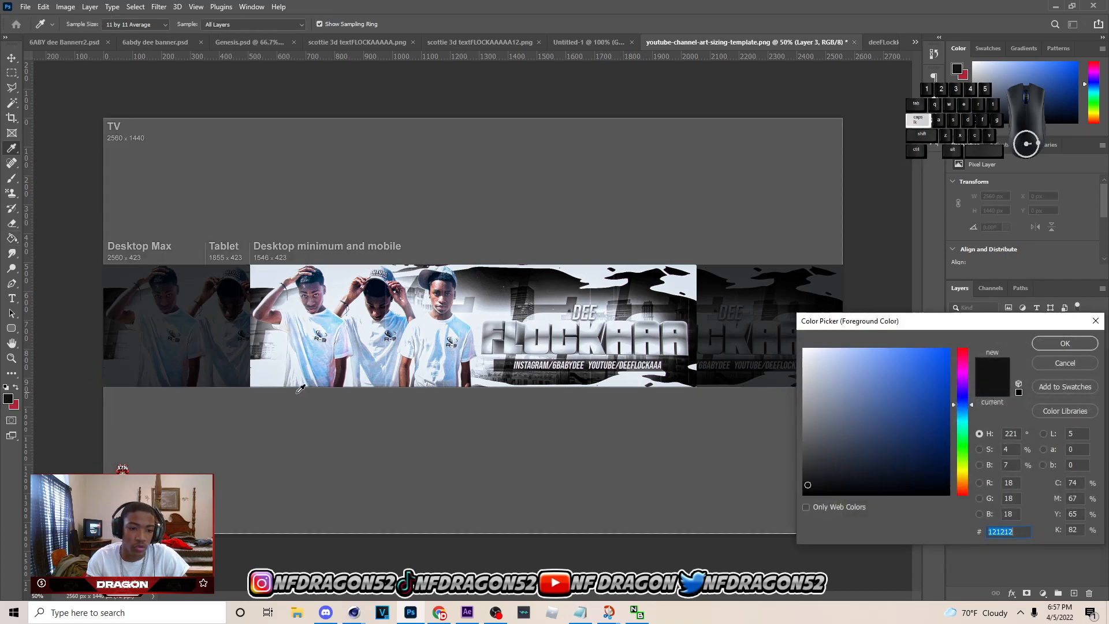
left_click(1044, 346)
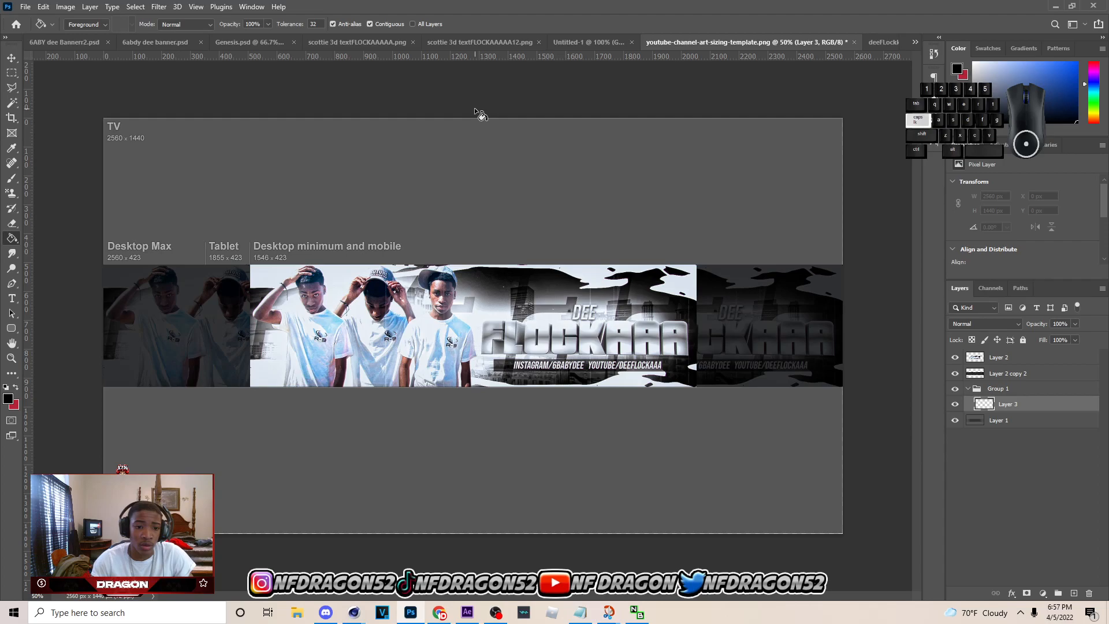
key("alt+BackSpace")
Export the channel art as a 2560 x 1440 px PNG named deeFLockka 20 BIG in the Downloads folder.
left_click(11, 57)
left_click(26, 7)
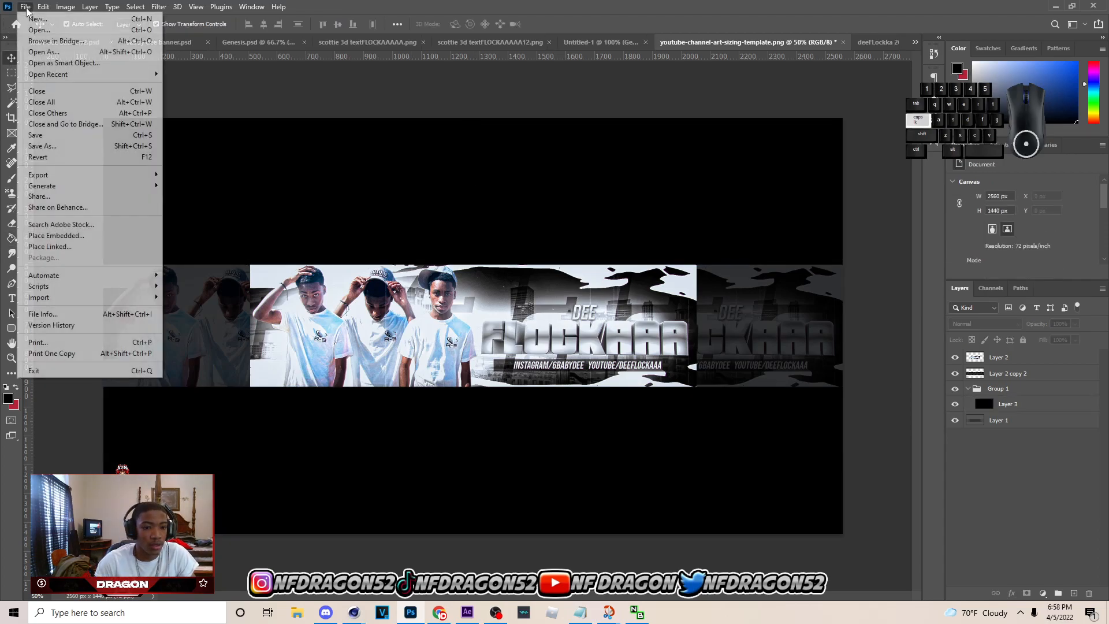
mouse_move(72, 176)
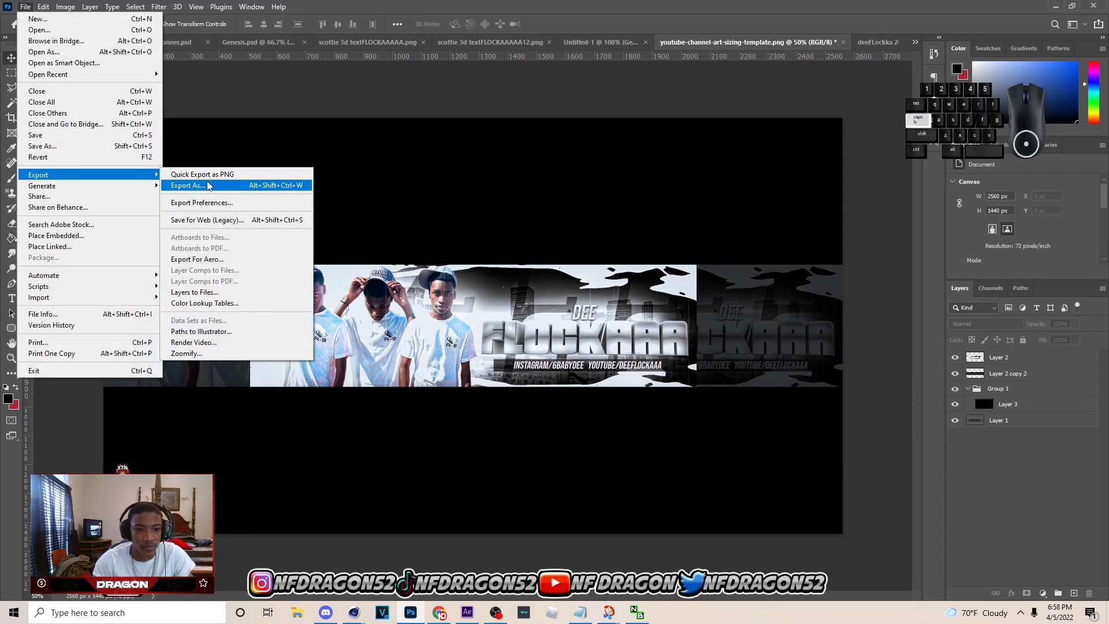
left_click(208, 182)
left_click_drag(488, 143, 534, 158)
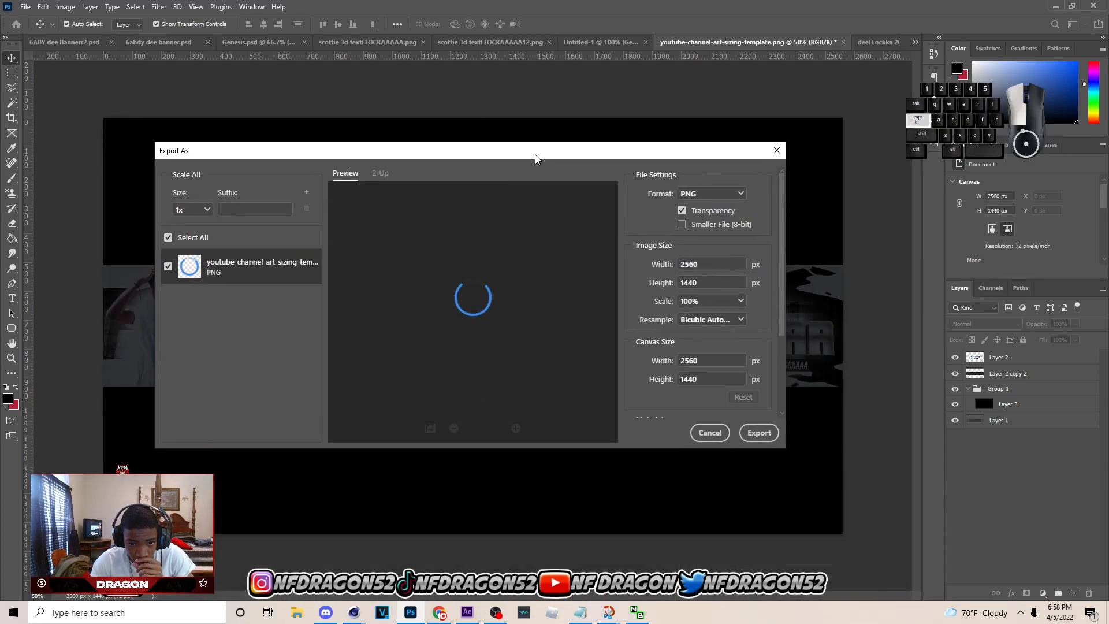
left_click(756, 433)
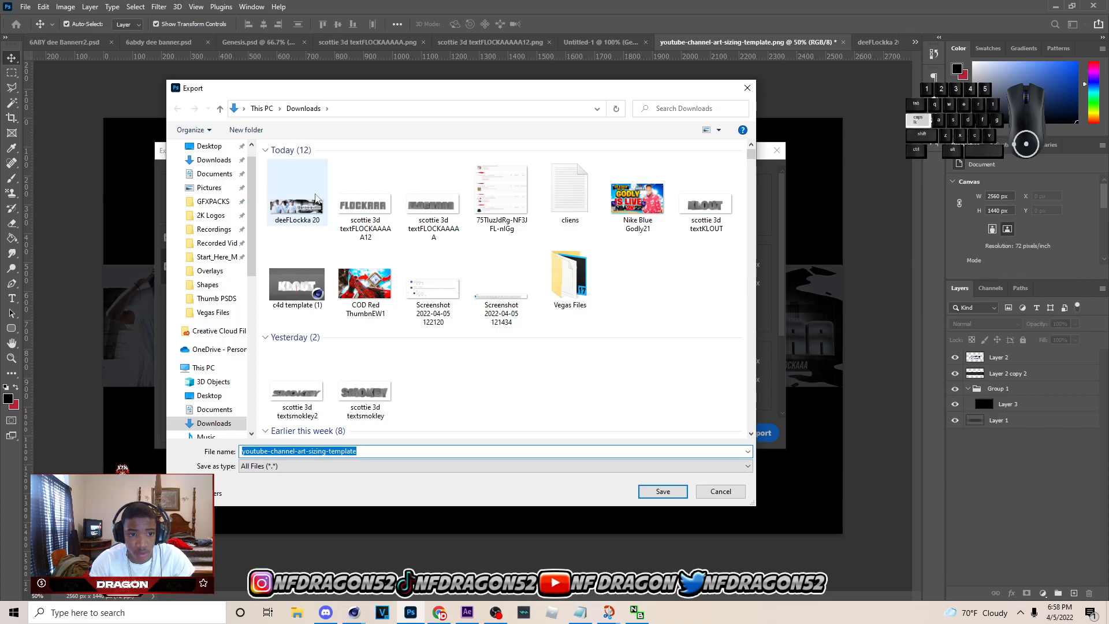
left_click(297, 194)
left_click(370, 448)
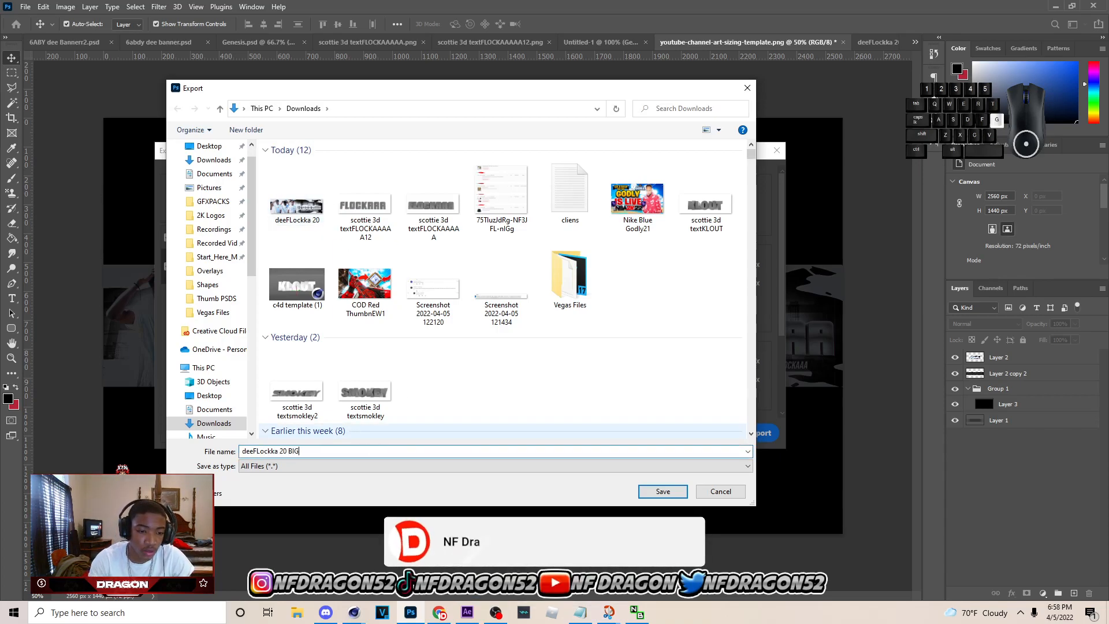
key("Return")
Switch to OBS and enlarge the Video Capture Device 2 webcam source to cover most of the canvas.
left_click(495, 612)
left_click(495, 613)
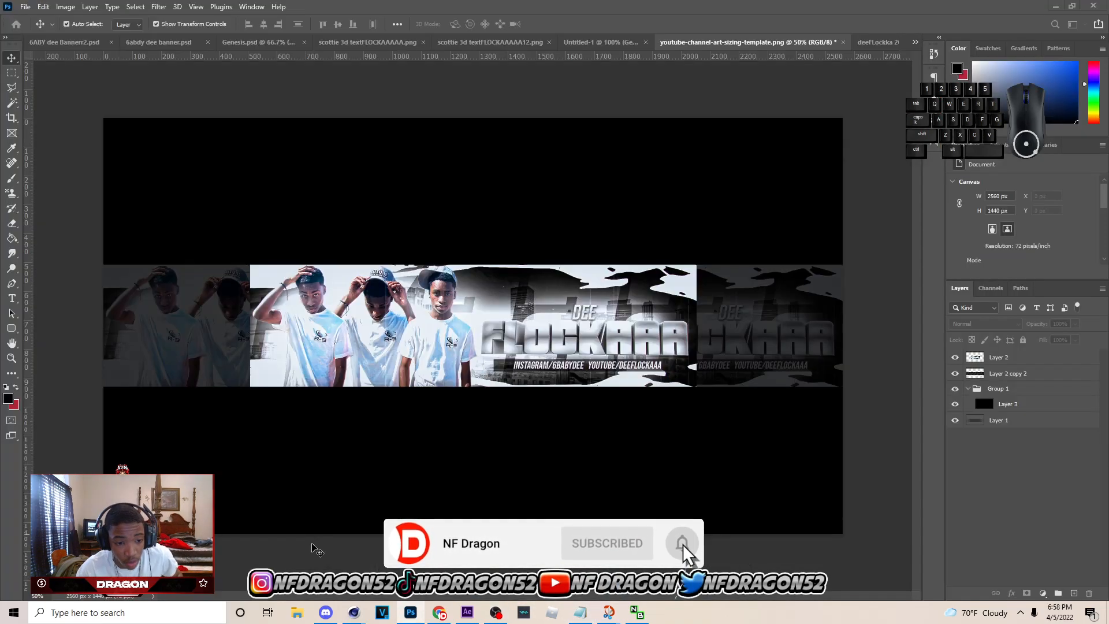
left_click(441, 614)
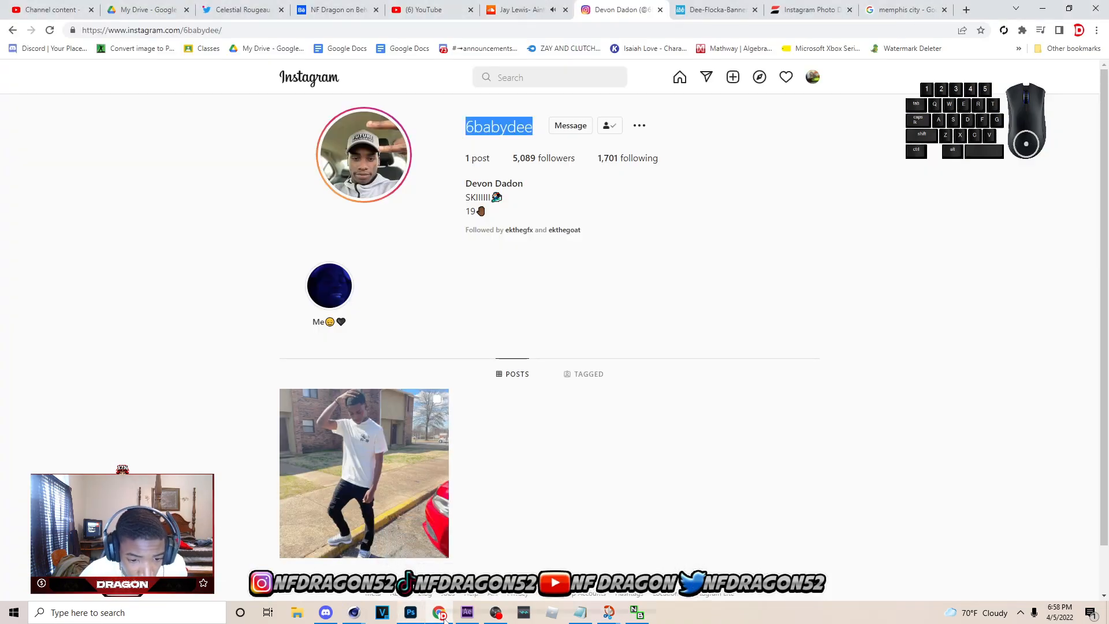
left_click(496, 613)
scroll(307, 545, "down", 1)
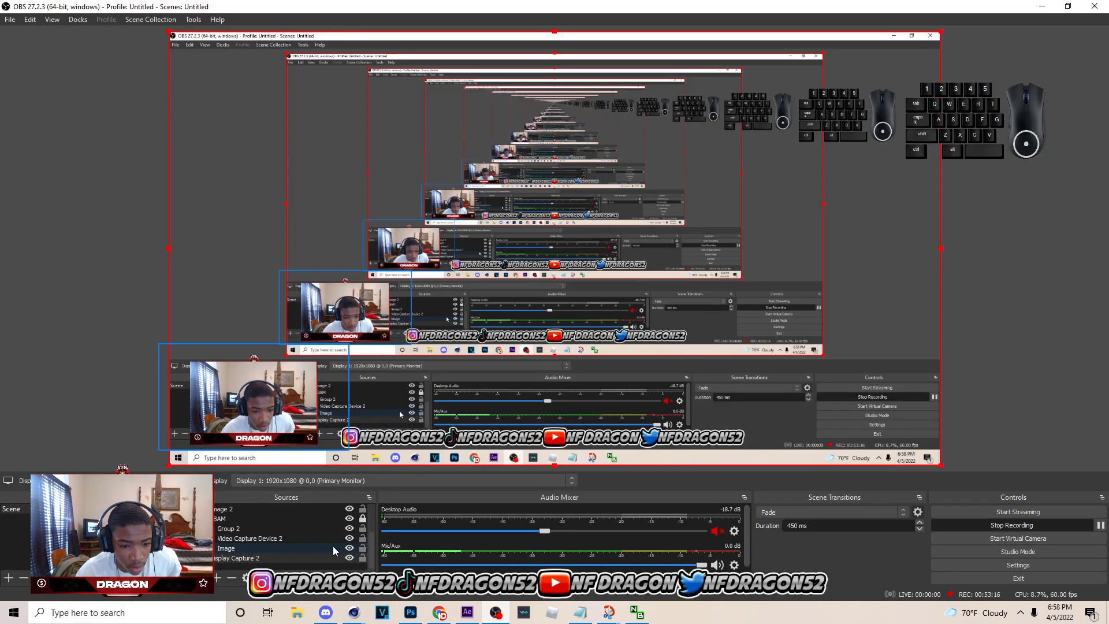
left_click(332, 540)
left_click_drag(317, 361, 895, 35)
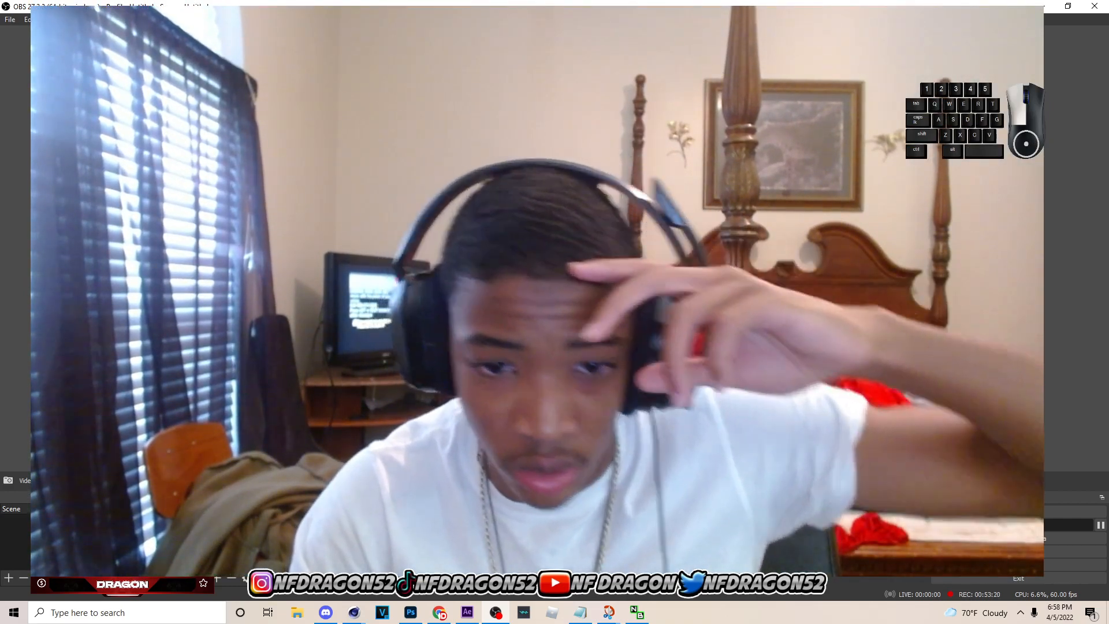